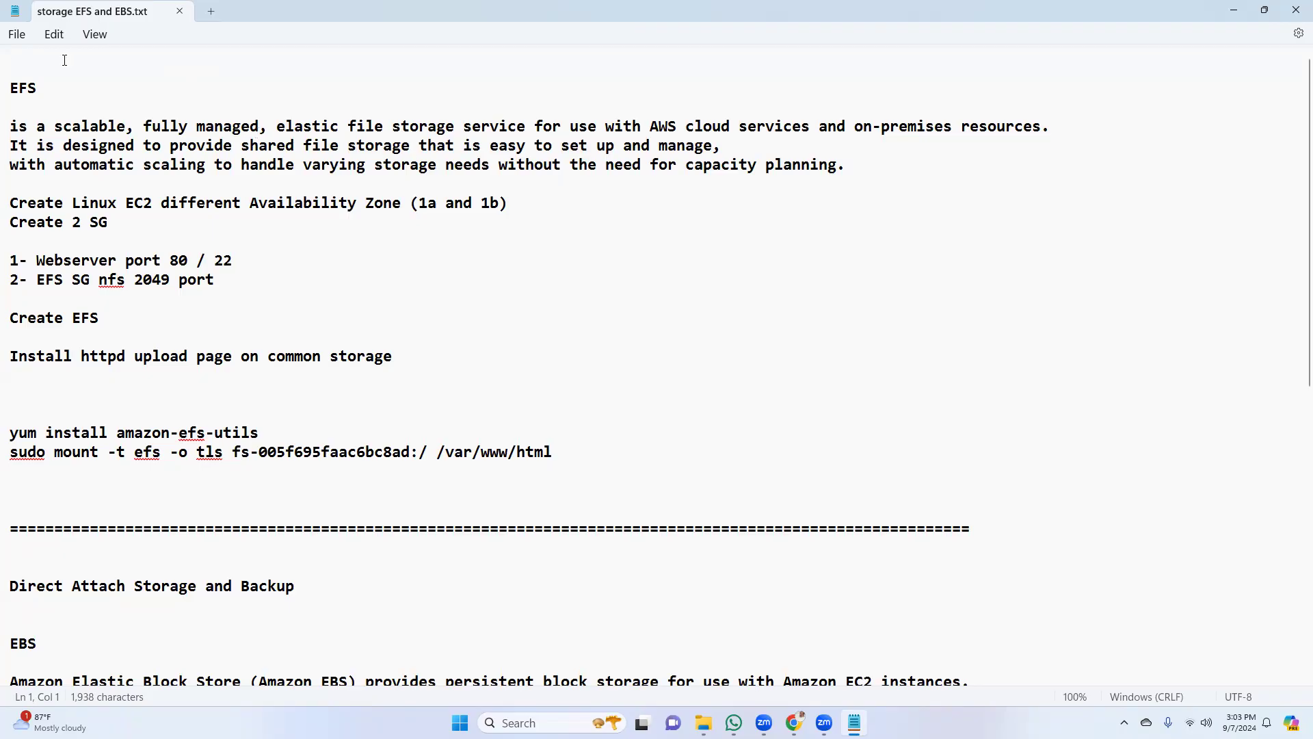
Insert several blank lines at the very beginning of the notes, above the EFS heading
{"action": "key", "text": "Return"}
{"action": "key", "text": "Return"}
{"action": "key", "text": "Return"}
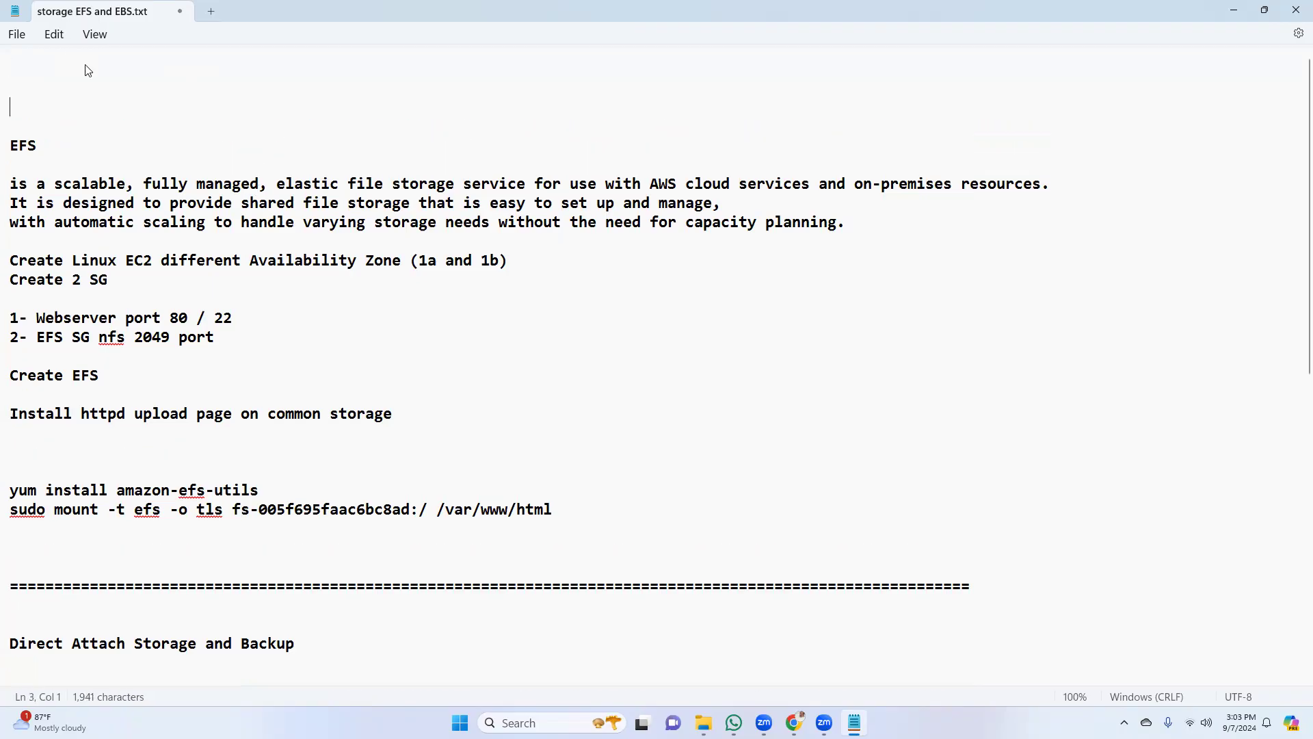
{"action": "key", "text": "Return"}
{"action": "key", "text": "Return"}
Add an indented line reading "efs" on the second line of the notes
{"action": "key", "text": "Up"}
{"action": "key", "text": "Up"}
{"action": "key", "text": "Up"}
{"action": "key", "text": "Tab"}
{"action": "key", "text": "Tab"}
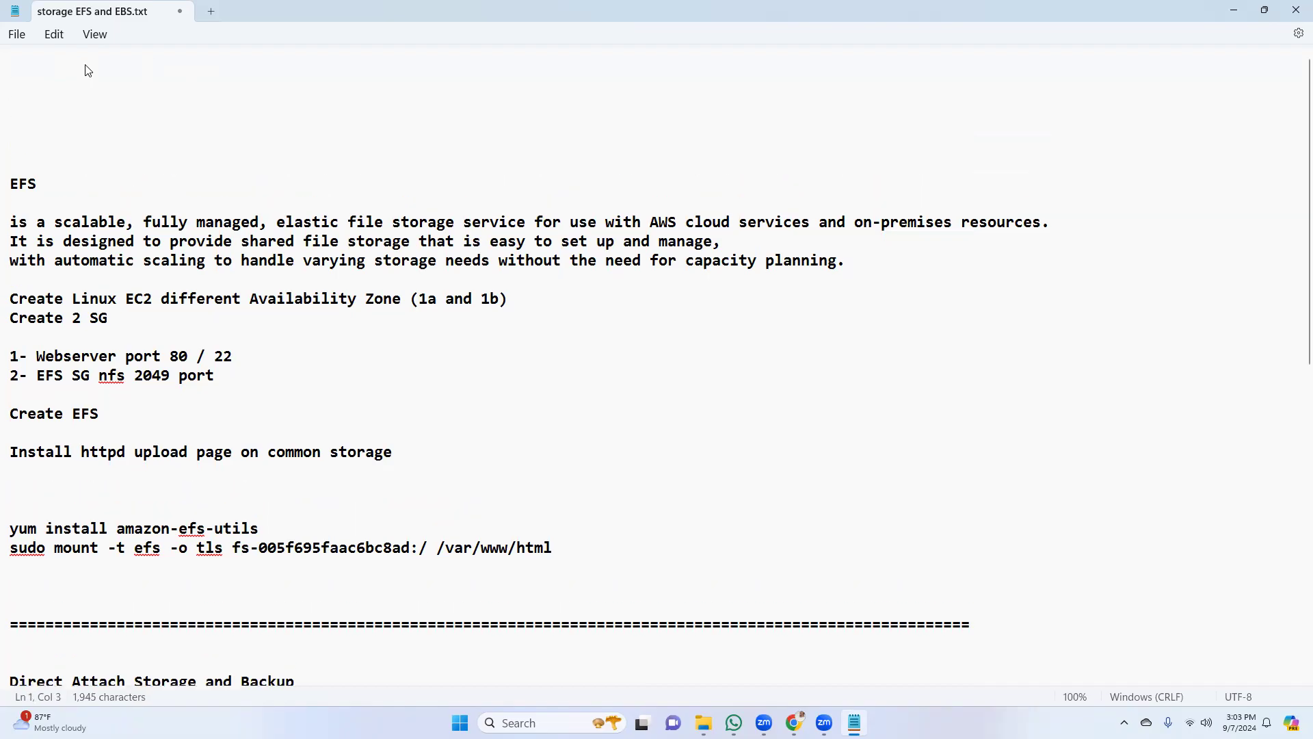
{"action": "key", "text": "Return"}
{"action": "key", "text": "Tab"}
{"action": "key", "text": "Tab"}
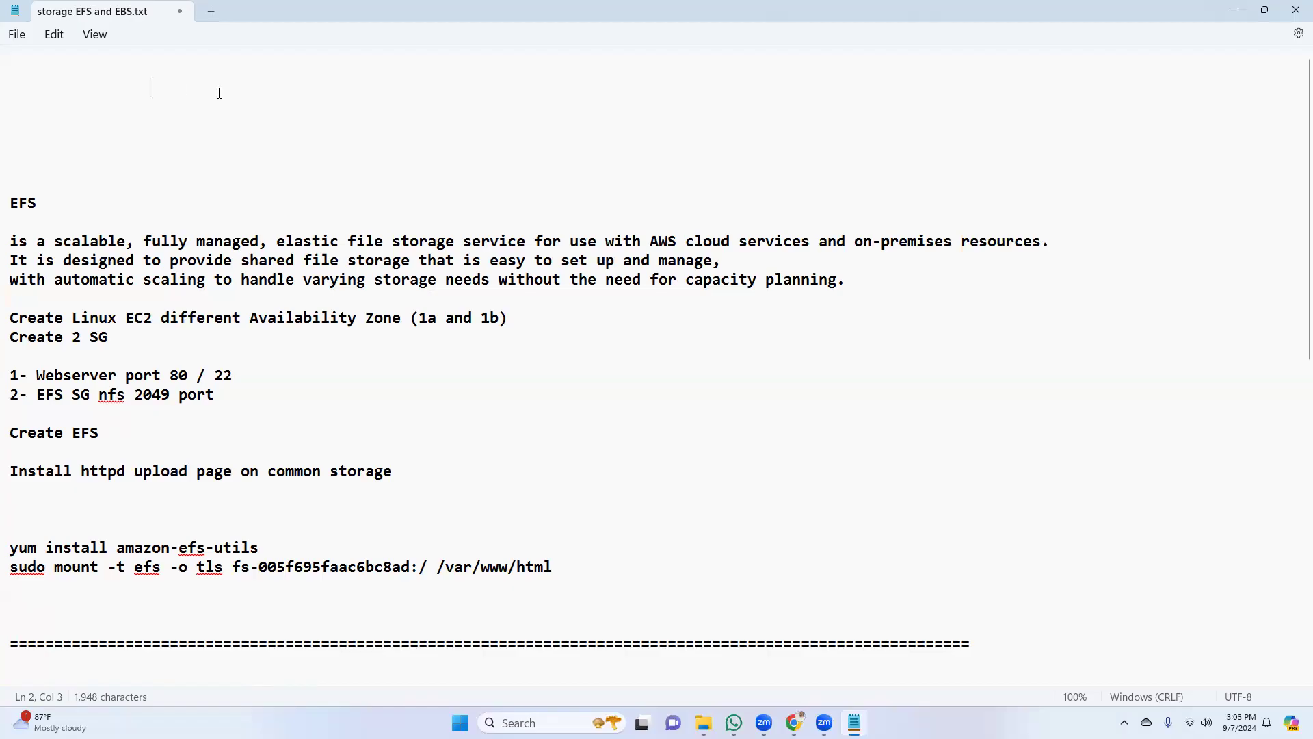
{"action": "type", "text": "efs"}
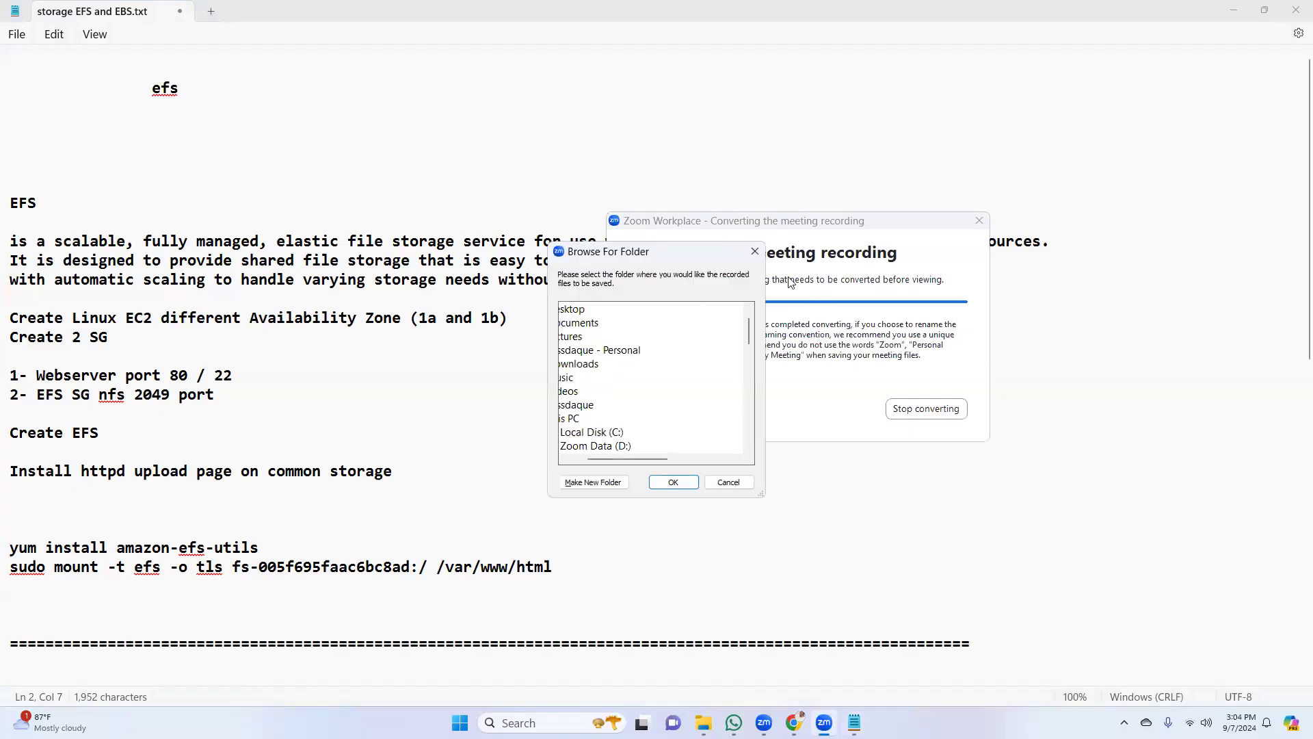
Dismiss the folder selection dialog and close the meeting recording's folder window
{"action": "left_click", "coordinate": [754, 252]}
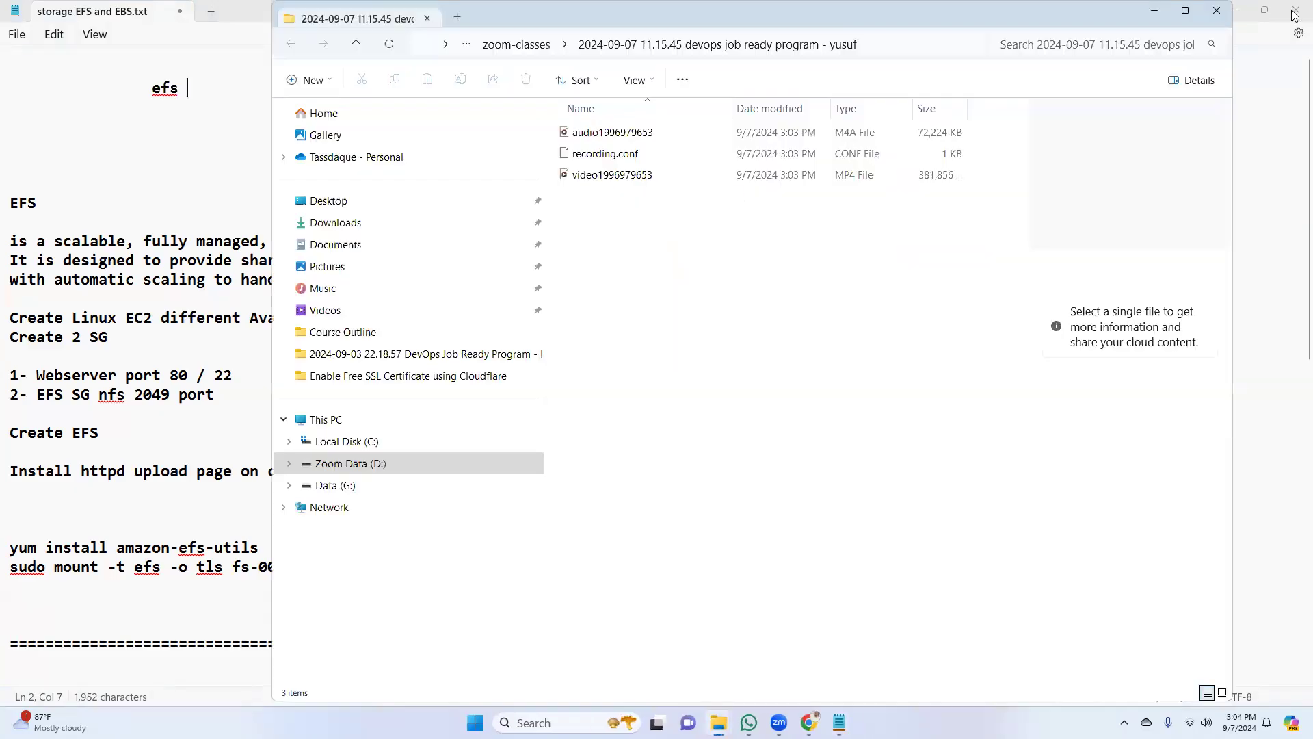
{"action": "left_click", "coordinate": [1217, 10]}
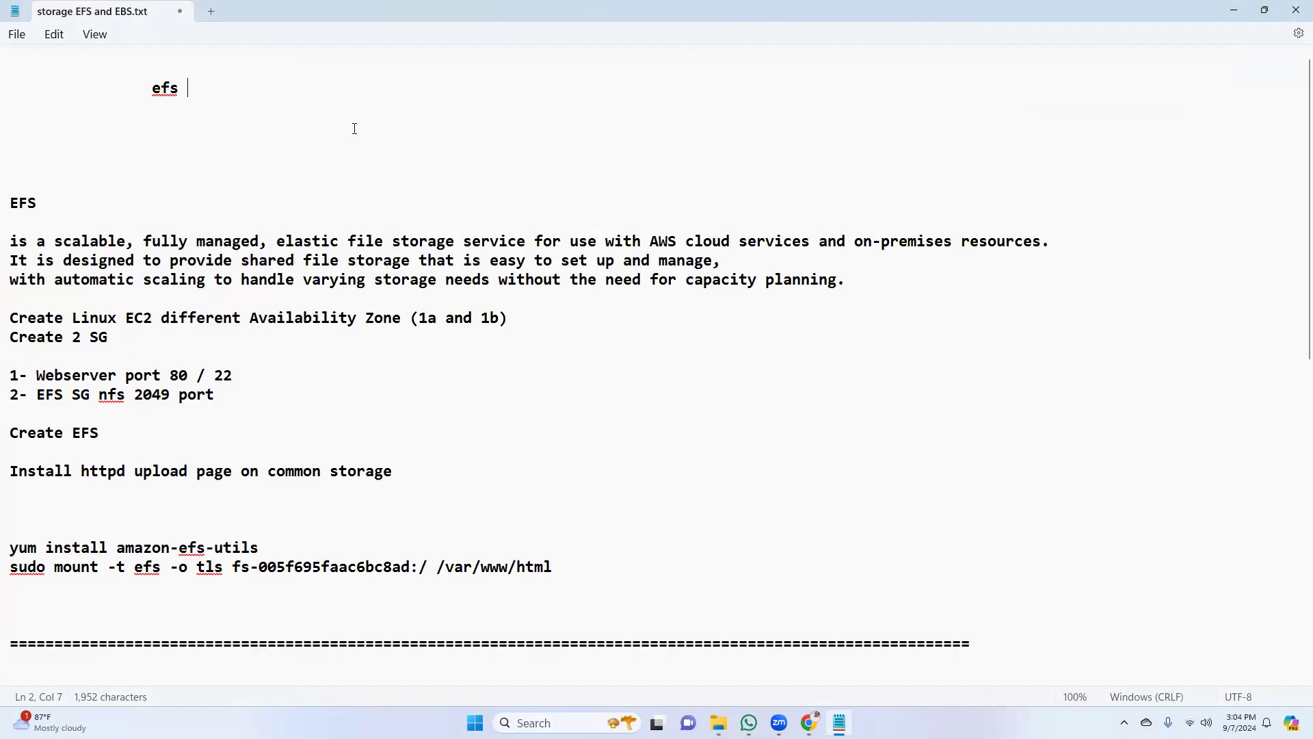
Add an indented line reading "EC2" below "efs", leaving one blank line between them
{"action": "key", "text": "Return"}
{"action": "key", "text": "Return"}
{"action": "key", "text": "Tab"}
{"action": "key", "text": "Tab"}
{"action": "type", "text": "EC@"}
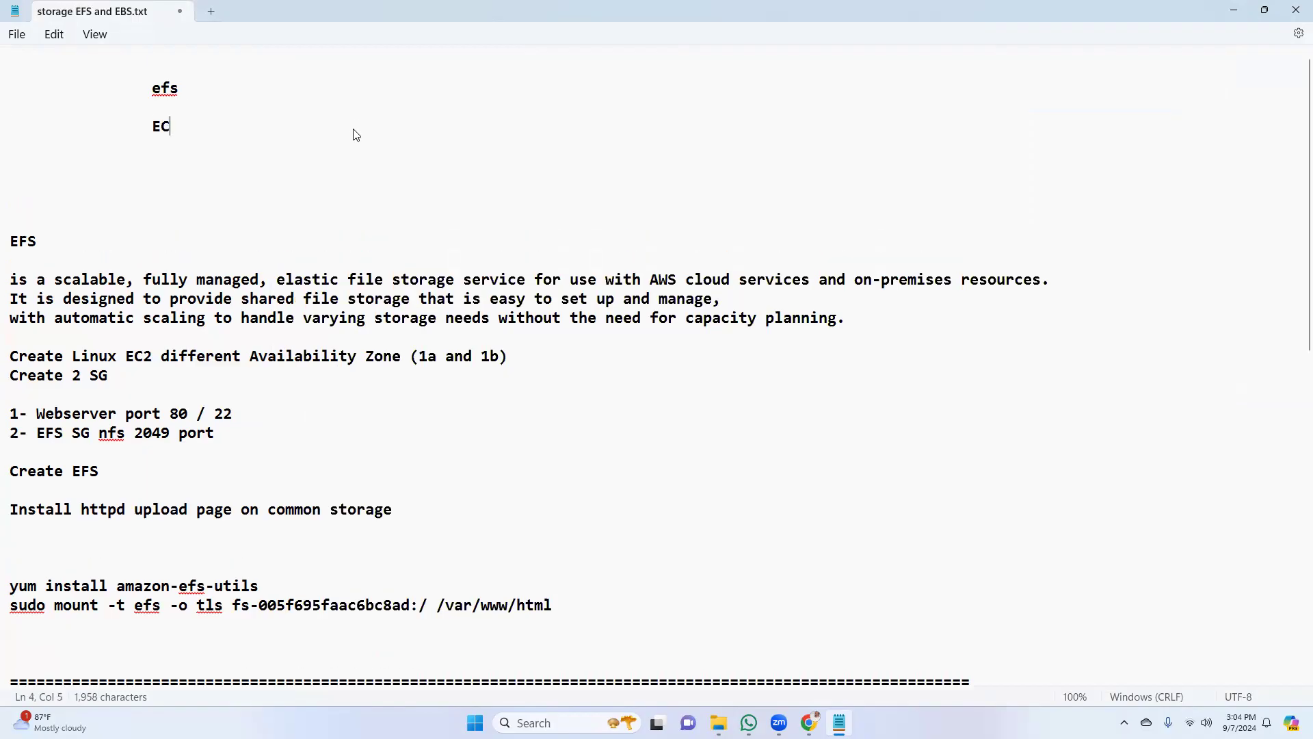
{"action": "key", "text": "BackSpace"}
{"action": "type", "text": "2"}
{"action": "type", "text": "Create"}
Expand the indented EC2 line to read "Create EC2 instance AZone 1a"
{"action": "key", "text": "Right"}
{"action": "key", "text": "Right"}
{"action": "key", "text": "Right"}
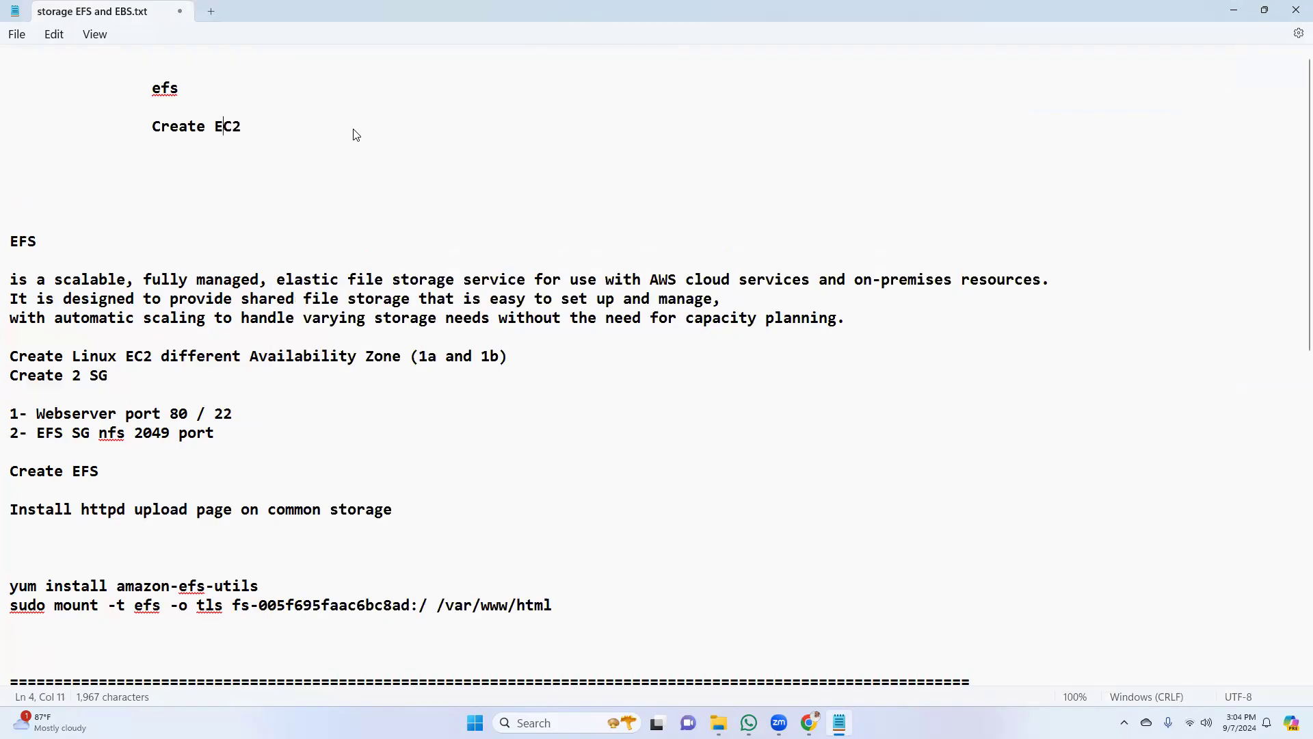
{"action": "type", "text": "instance "}
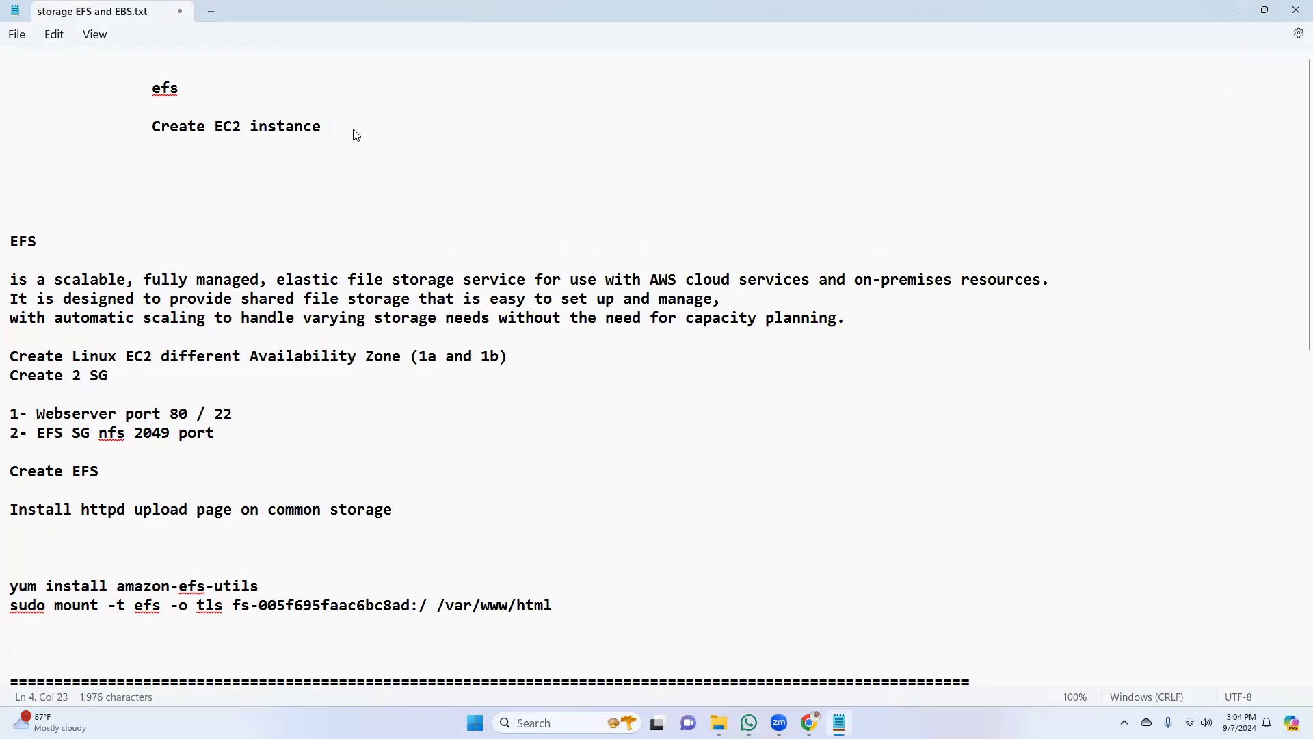
{"action": "type", "text": "AZone 1a"}
Add a second indented line reading "Create EC2 instance Azone 1b" directly beneath the first instance line
{"action": "key", "text": "Return"}
{"action": "key", "text": "Tab"}
{"action": "type", "text": "Create "}
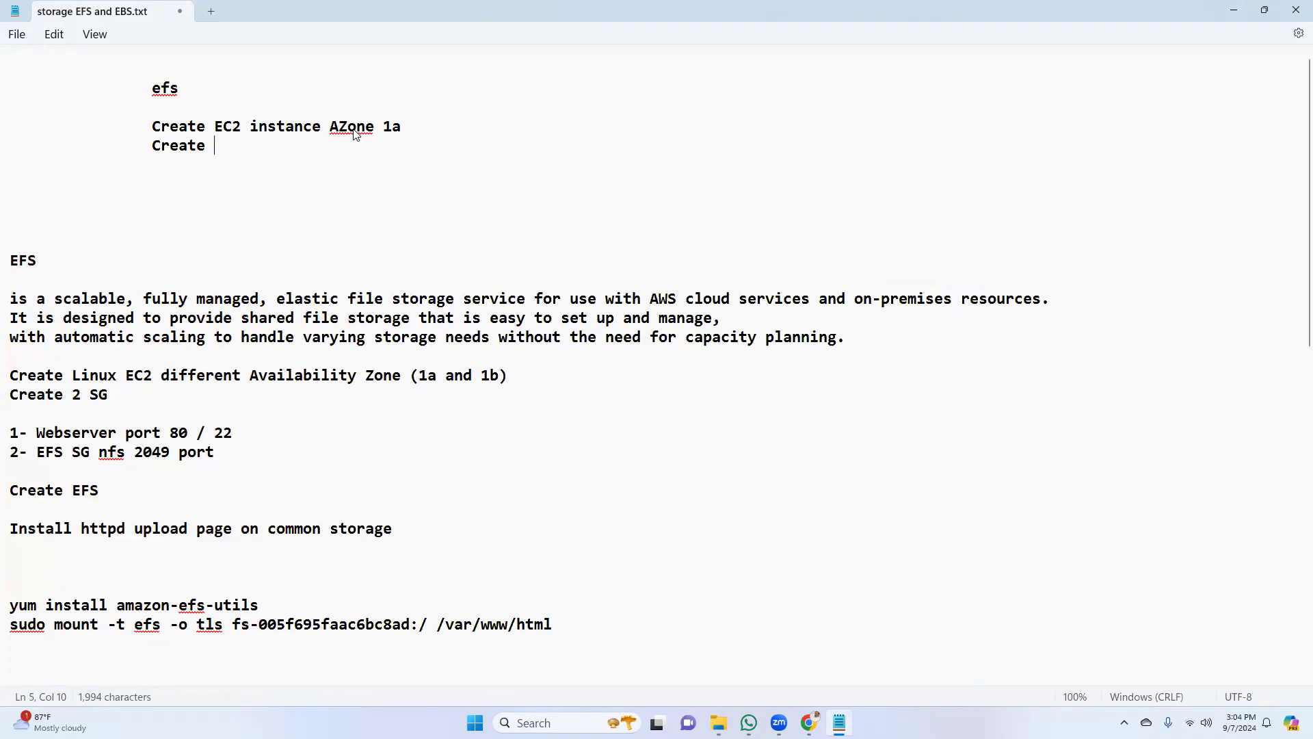
{"action": "type", "text": "EC@"}
{"action": "key", "text": "BackSpace"}
{"action": "type", "text": "2 instance "}
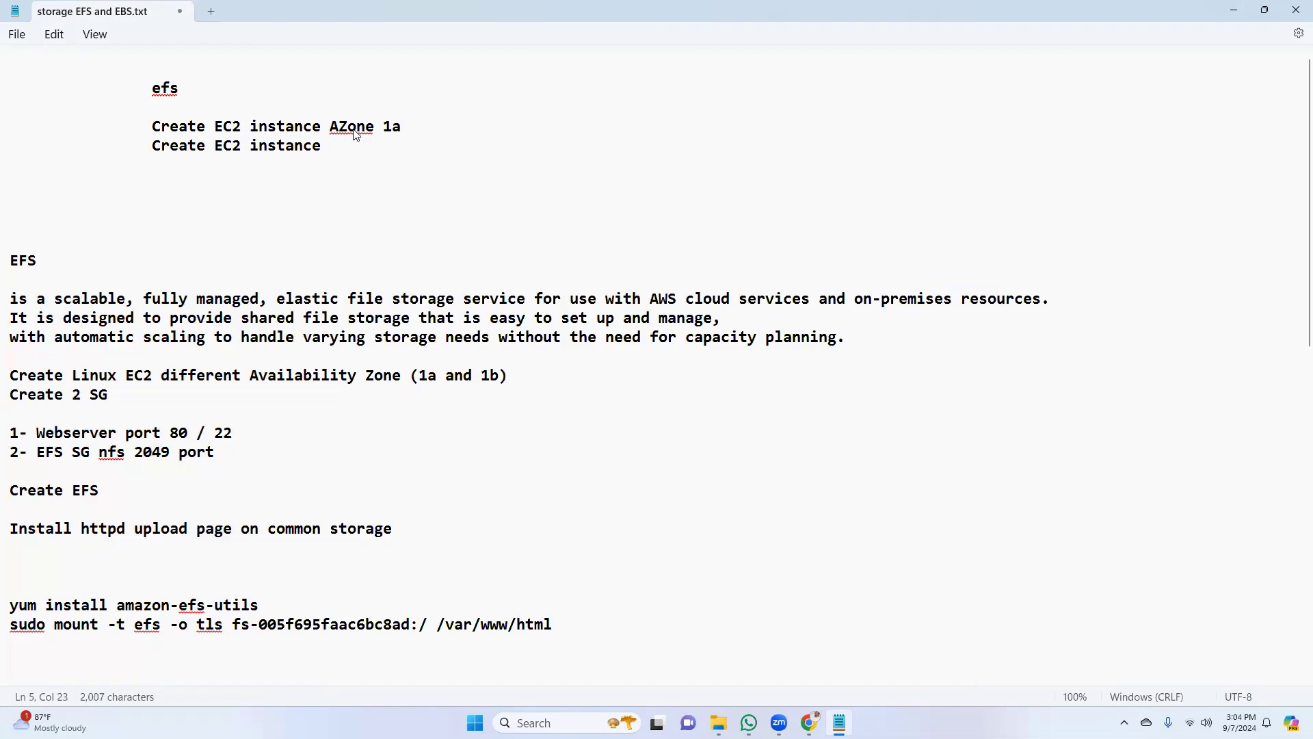
{"action": "type", "text": "a"}
{"action": "key", "text": "BackSpace"}
{"action": "type", "text": "Azo"}
{"action": "type", "text": "ne "}
{"action": "type", "text": "1"}
{"action": "type", "text": "b   "}
{"action": "type", "text": " 1.1.1."}
{"action": "type", "text": "2"}
Append the sample address 1.1.1.2 to the zone 1a line and 2.2.2.2 to the zone 1b line
{"action": "key", "text": "Down"}
{"action": "type", "text": "2.2.2.2"}
{"action": "left_click_drag", "start_coordinate": [437, 126], "coordinate": [510, 128]}
{"action": "left_click_drag", "start_coordinate": [437, 145], "coordinate": [506, 153]}
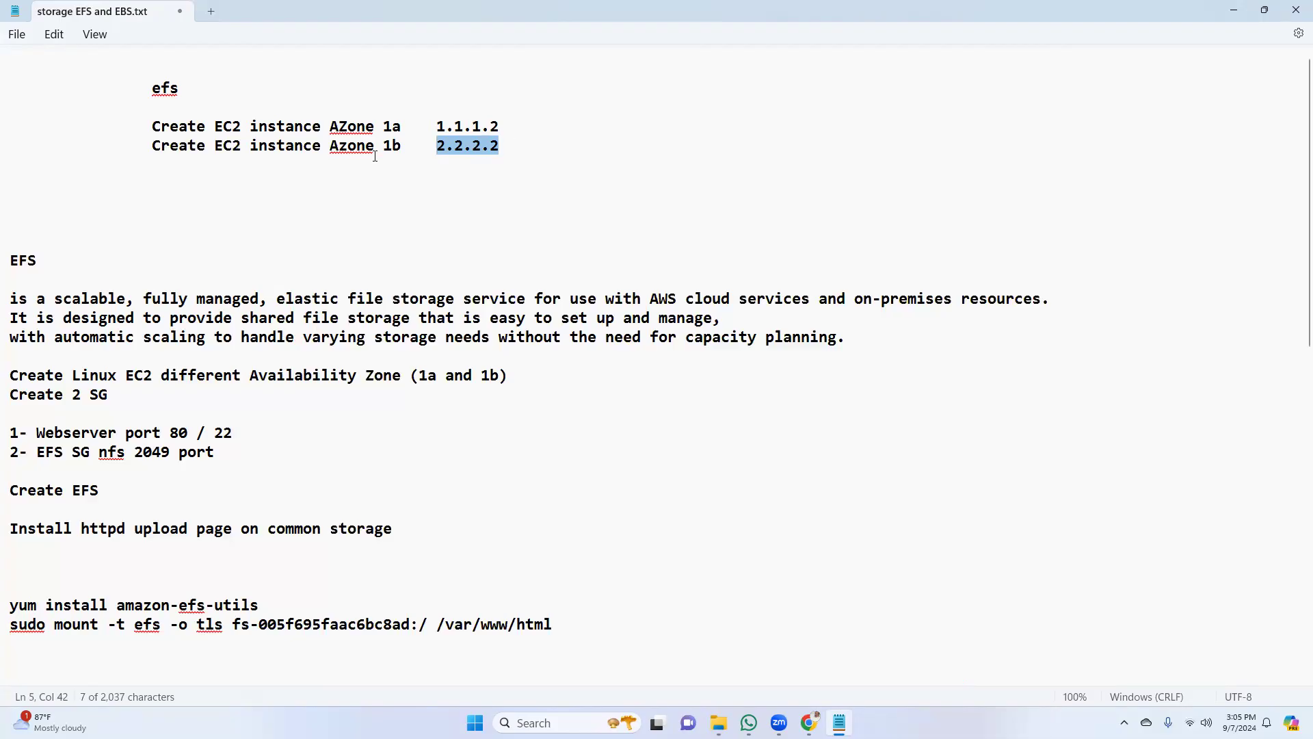
Add an indented "EFS" line below the two EC2 instance lines, separated by a blank line
{"action": "left_click", "coordinate": [509, 150]}
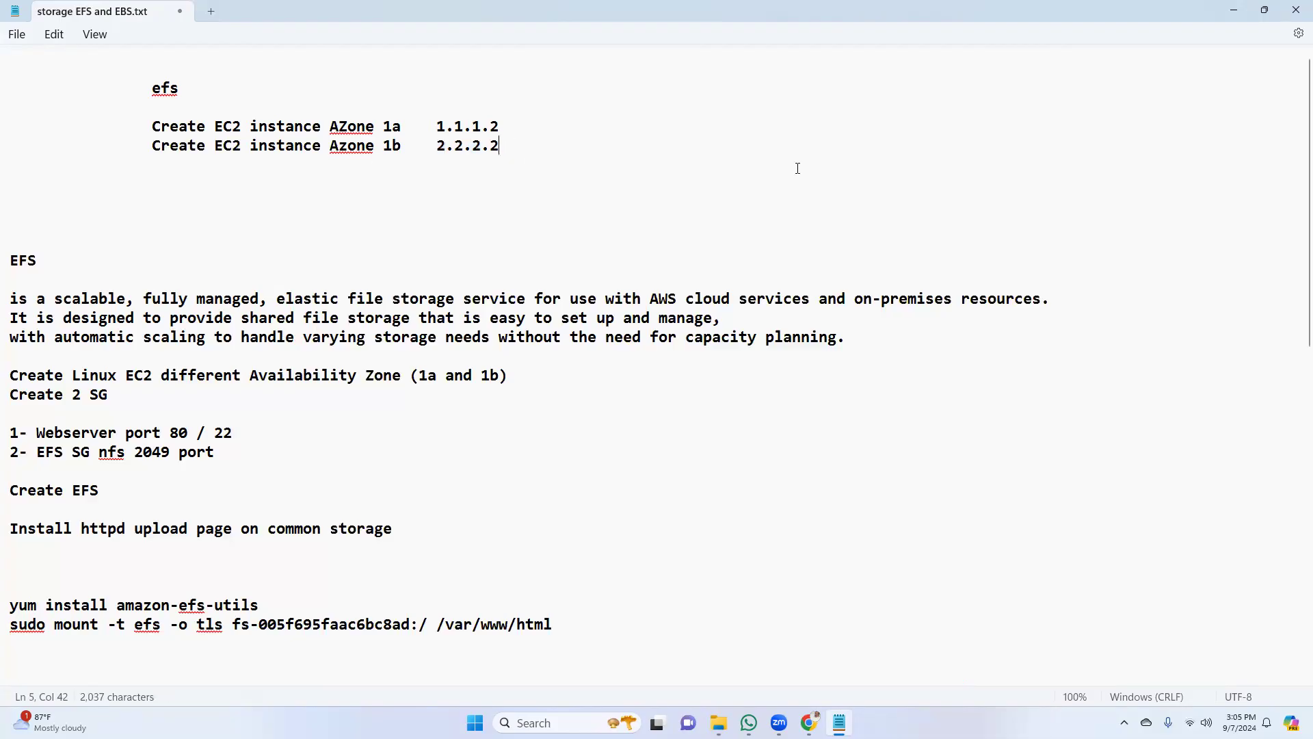
{"action": "key", "text": "Return"}
{"action": "key", "text": "Return"}
{"action": "key", "text": "Tab"}
{"action": "key", "text": "Tab"}
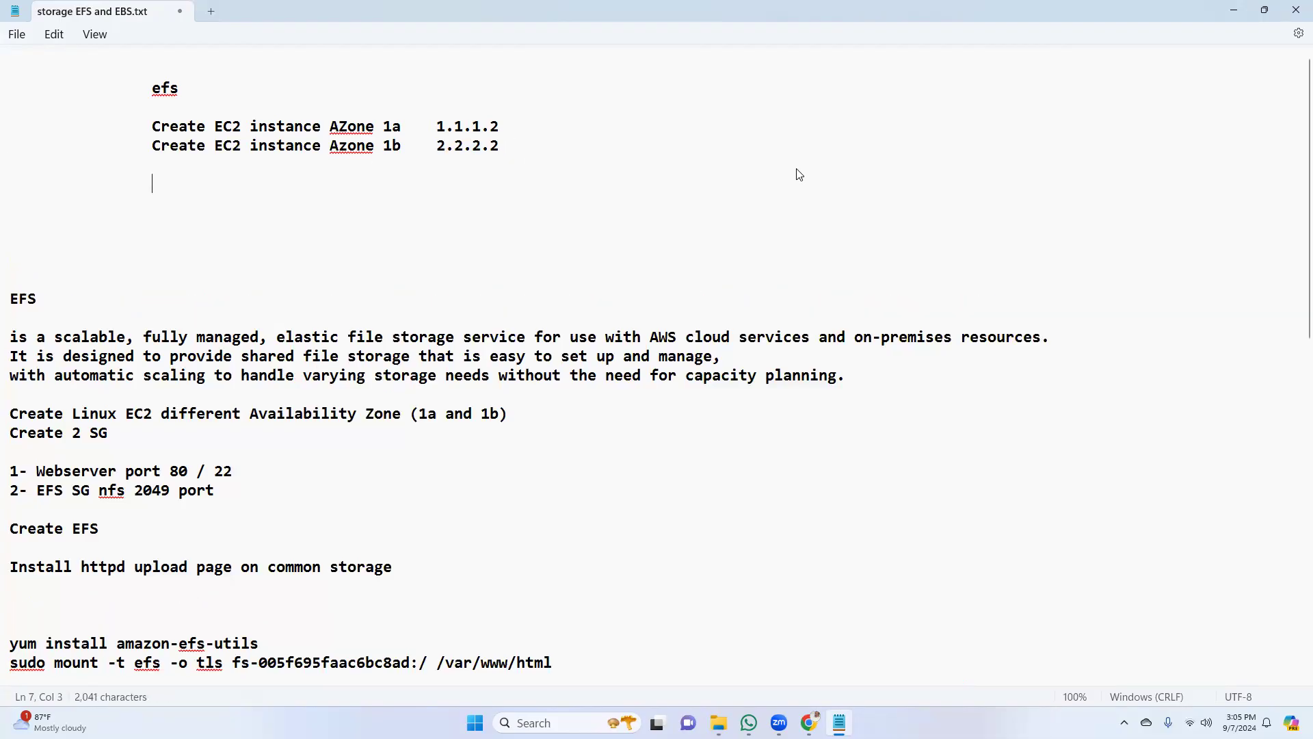
{"action": "type", "text": "eFS"}
{"action": "key", "text": "BackSpace"}
{"action": "key", "text": "BackSpace"}
{"action": "key", "text": "BackSpace"}
{"action": "type", "text": "EFS"}
{"action": "type", "text": "/"}
{"action": "type", "text": "var/www.html"}
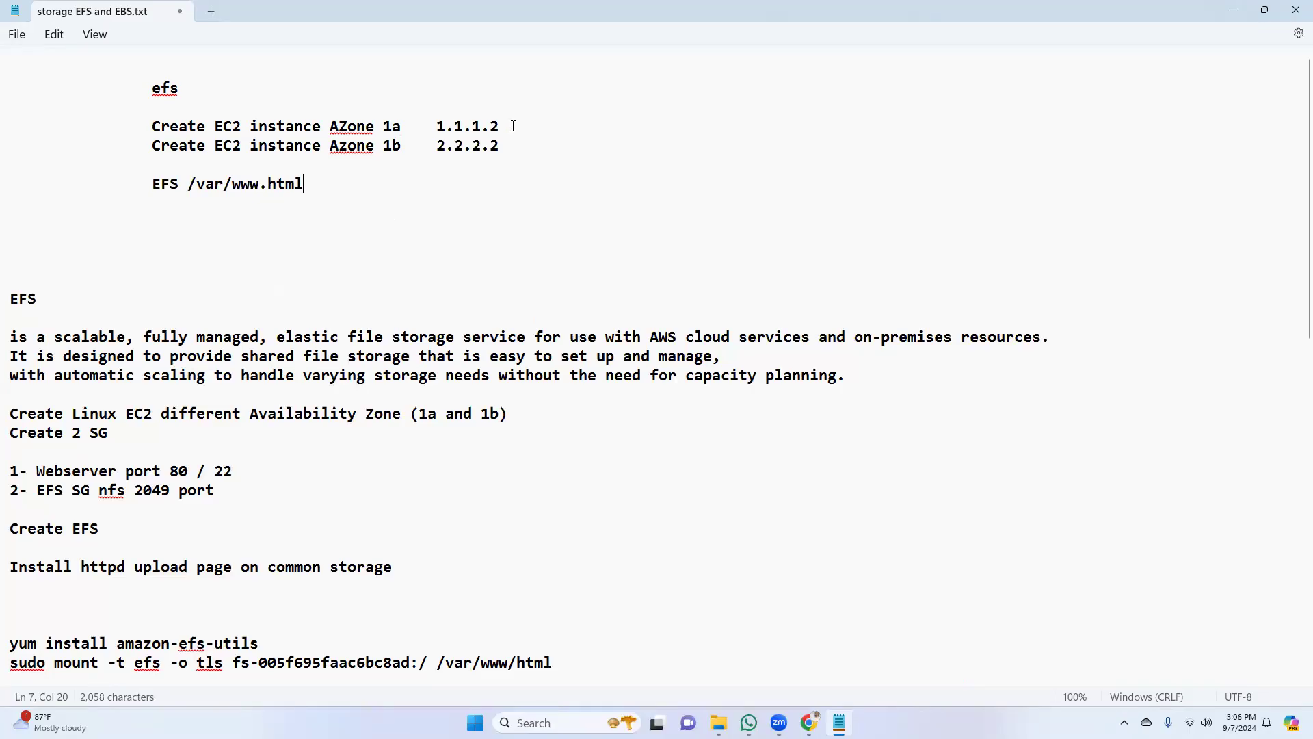
Highlight the two sample addresses, the EC2 instance lines and the EFS entry in turn to review the planned setup
{"action": "left_click_drag", "start_coordinate": [436, 125], "coordinate": [506, 135]}
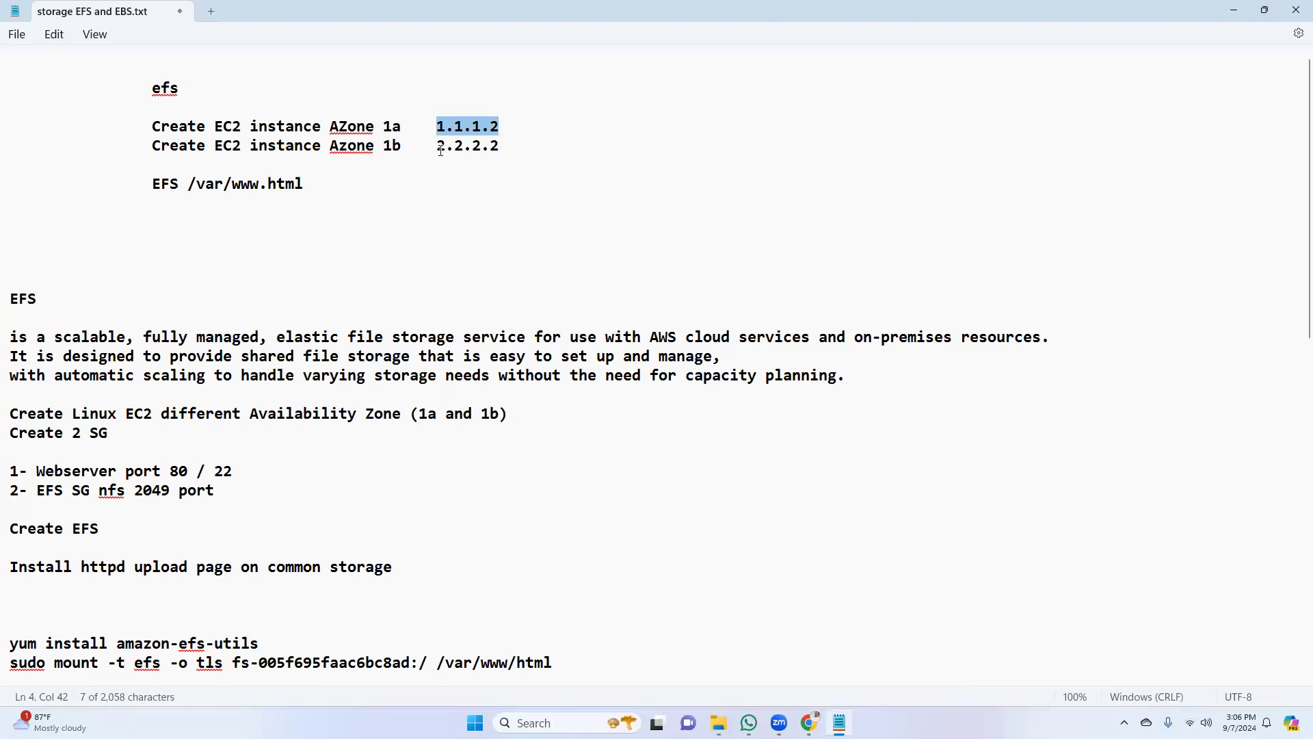
{"action": "left_click_drag", "start_coordinate": [440, 149], "coordinate": [500, 149]}
{"action": "left_click_drag", "start_coordinate": [152, 126], "coordinate": [504, 125]}
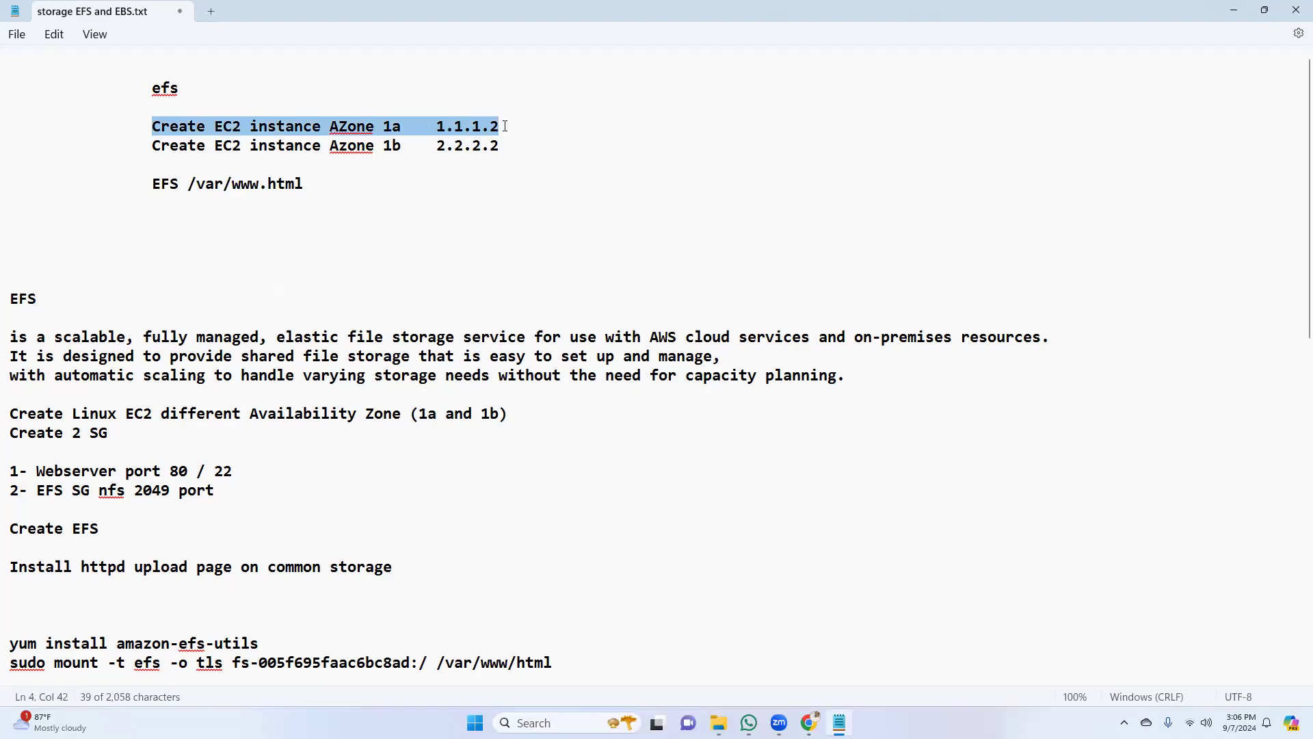
{"action": "left_click_drag", "start_coordinate": [504, 146], "coordinate": [152, 152]}
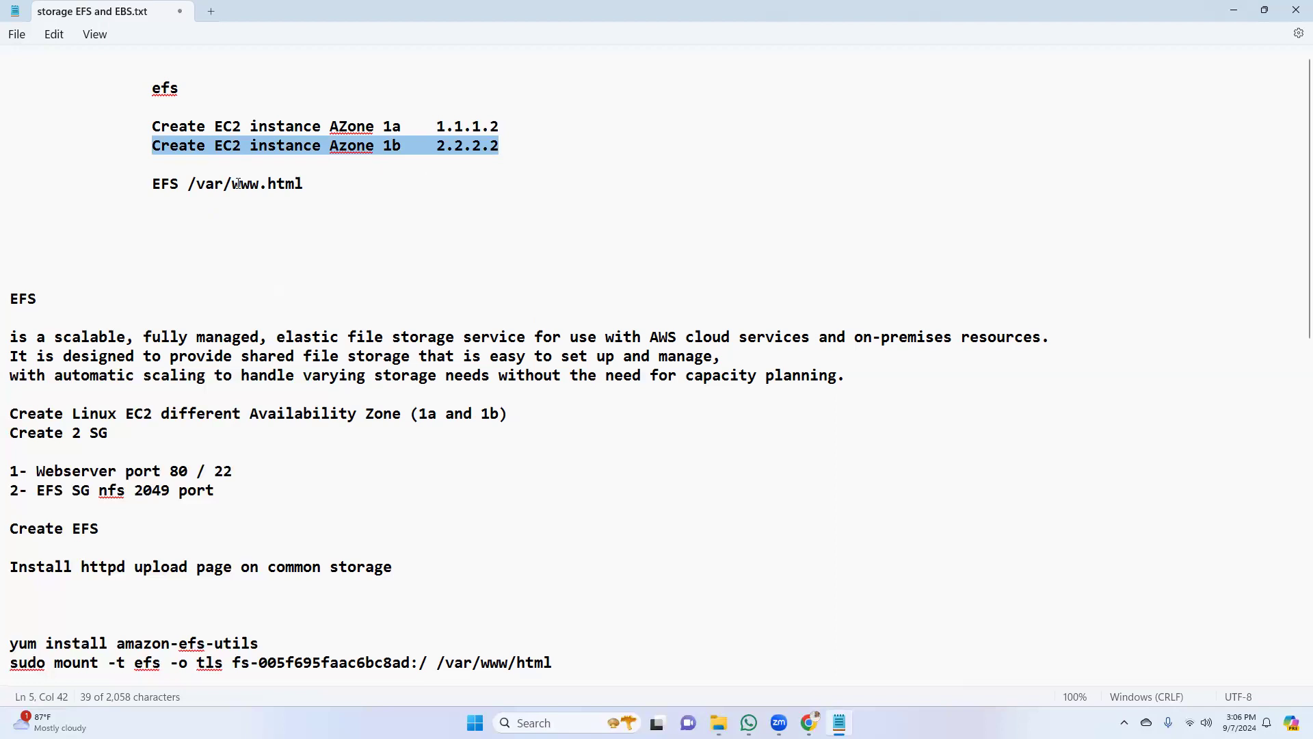
{"action": "left_click_drag", "start_coordinate": [151, 183], "coordinate": [183, 190]}
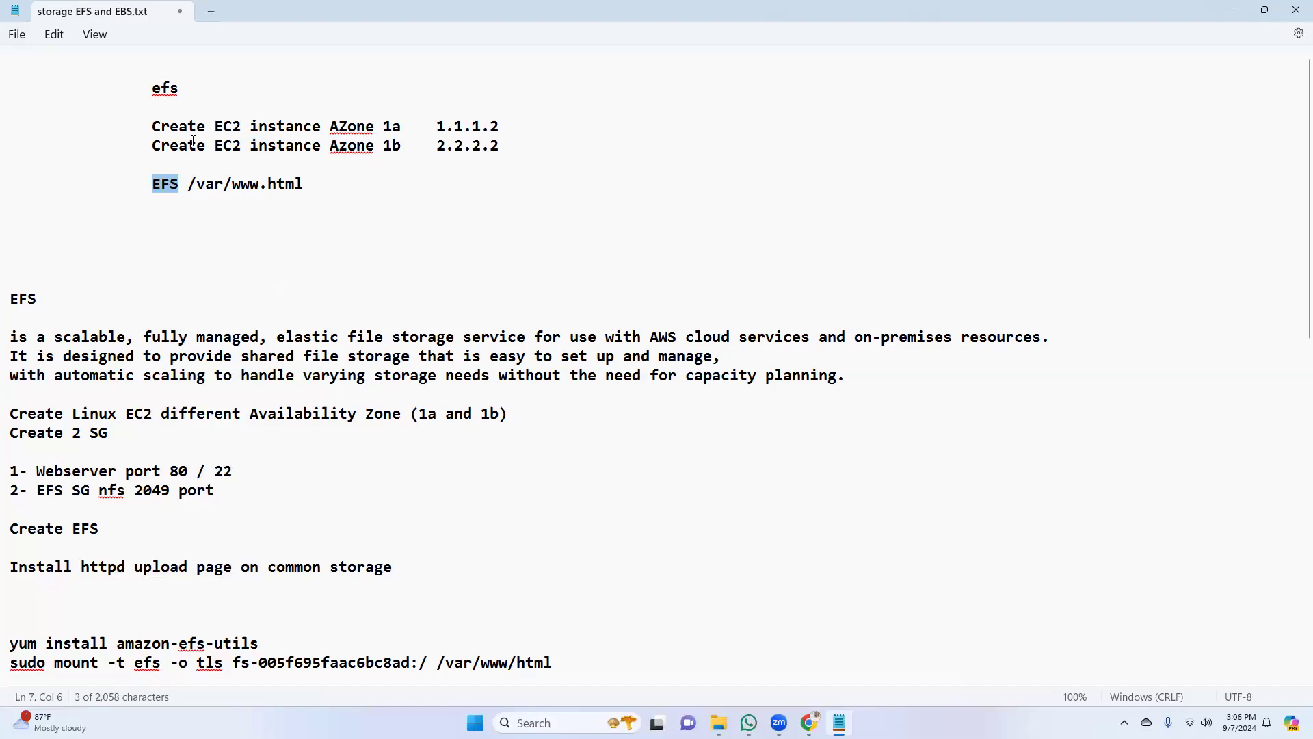
{"action": "left_click_drag", "start_coordinate": [152, 126], "coordinate": [453, 145]}
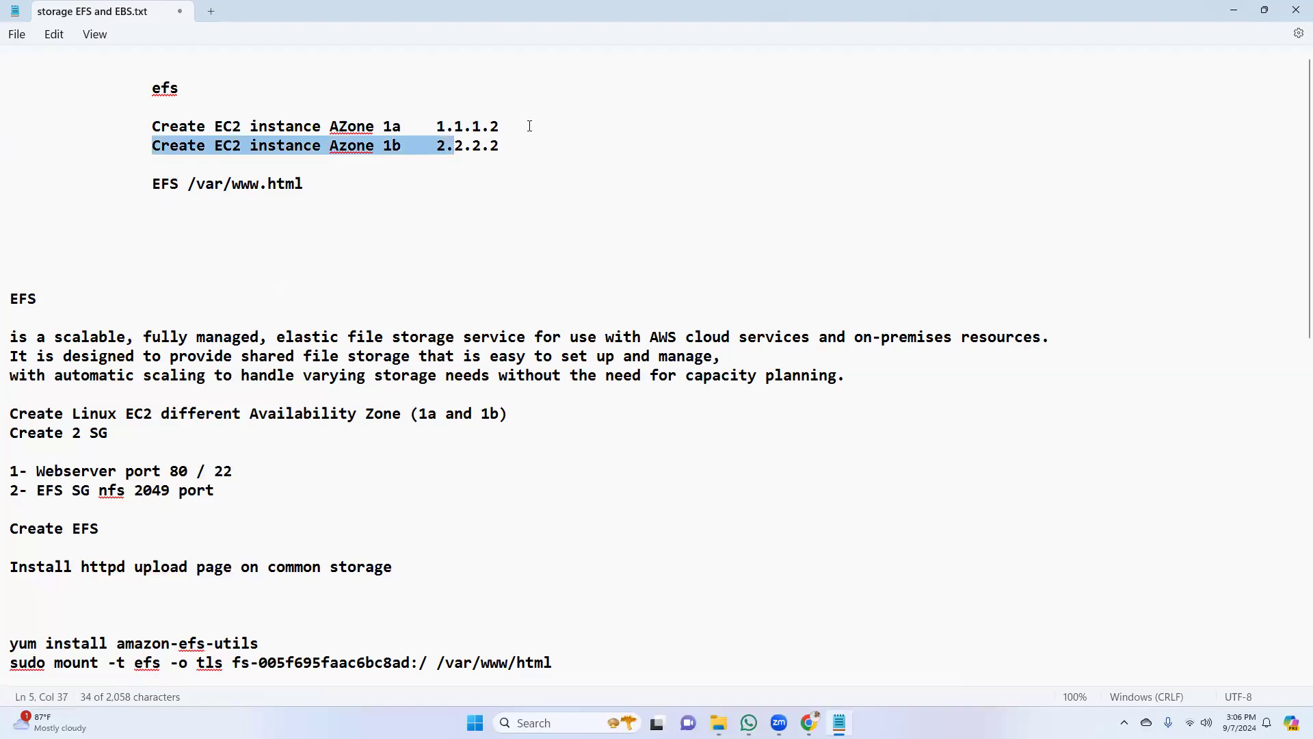
{"action": "left_click", "coordinate": [546, 137]}
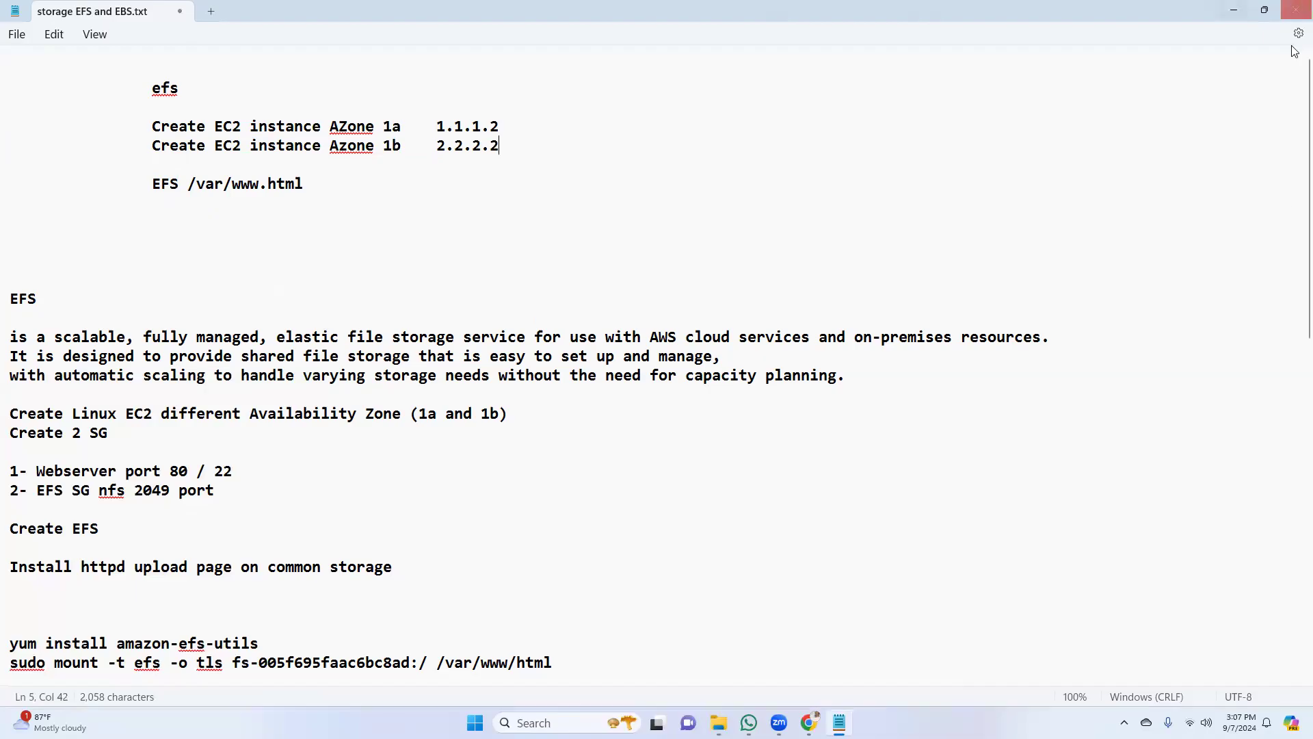
Switch to the AWS console in Chrome, check the EC2 dashboard's resources and refresh the security group list
{"action": "left_click", "coordinate": [1231, 12]}
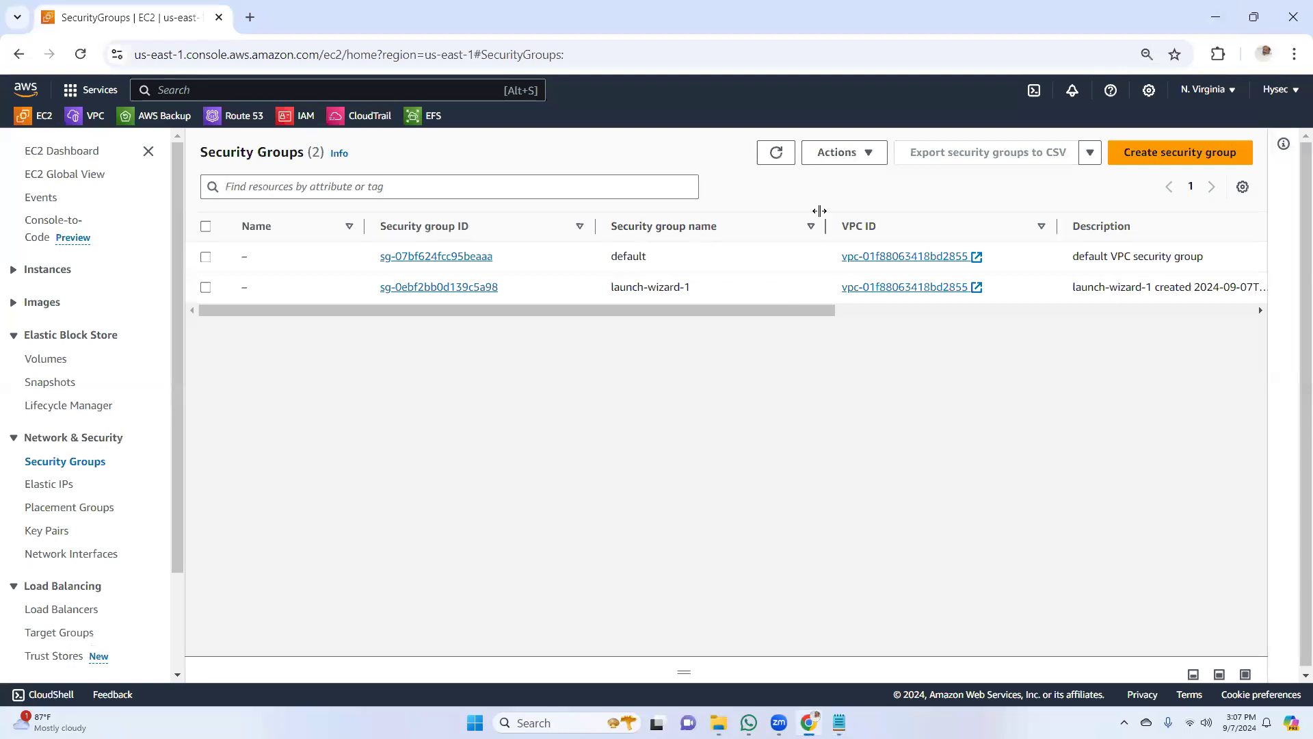
{"action": "left_click", "coordinate": [776, 154]}
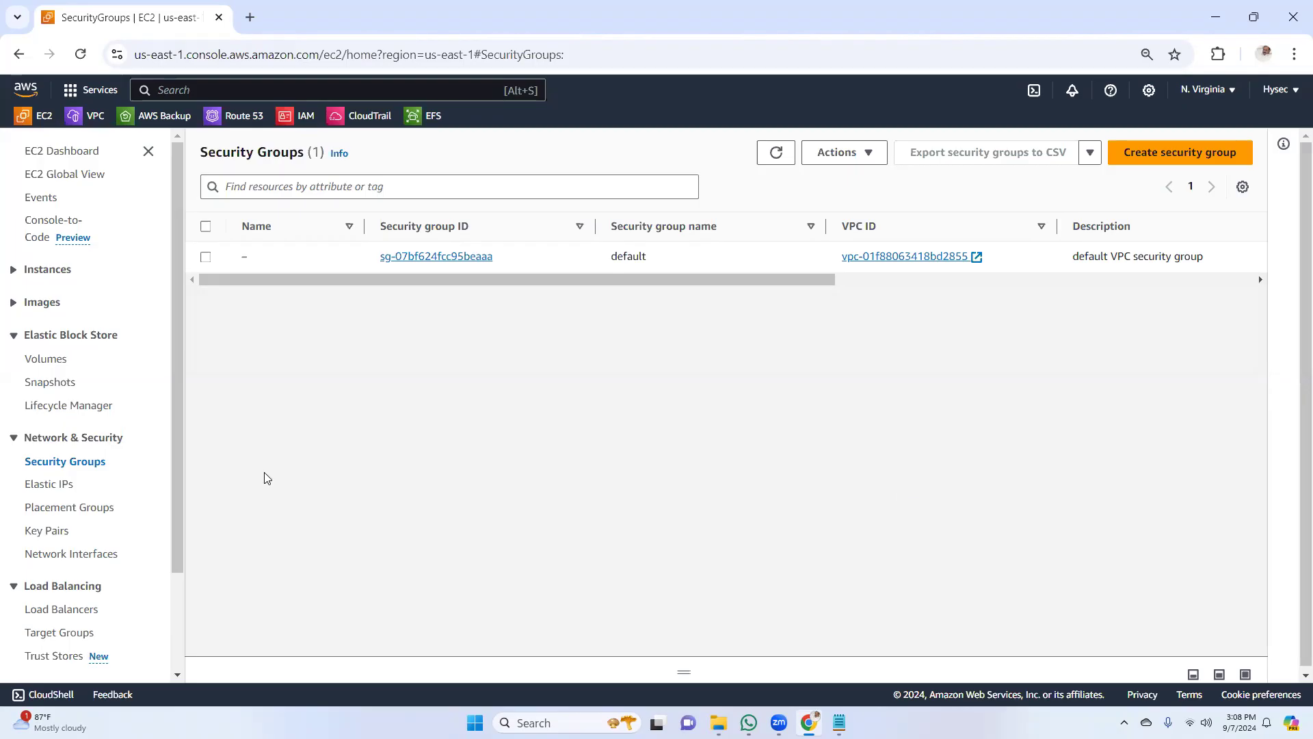
{"action": "left_click", "coordinate": [56, 150]}
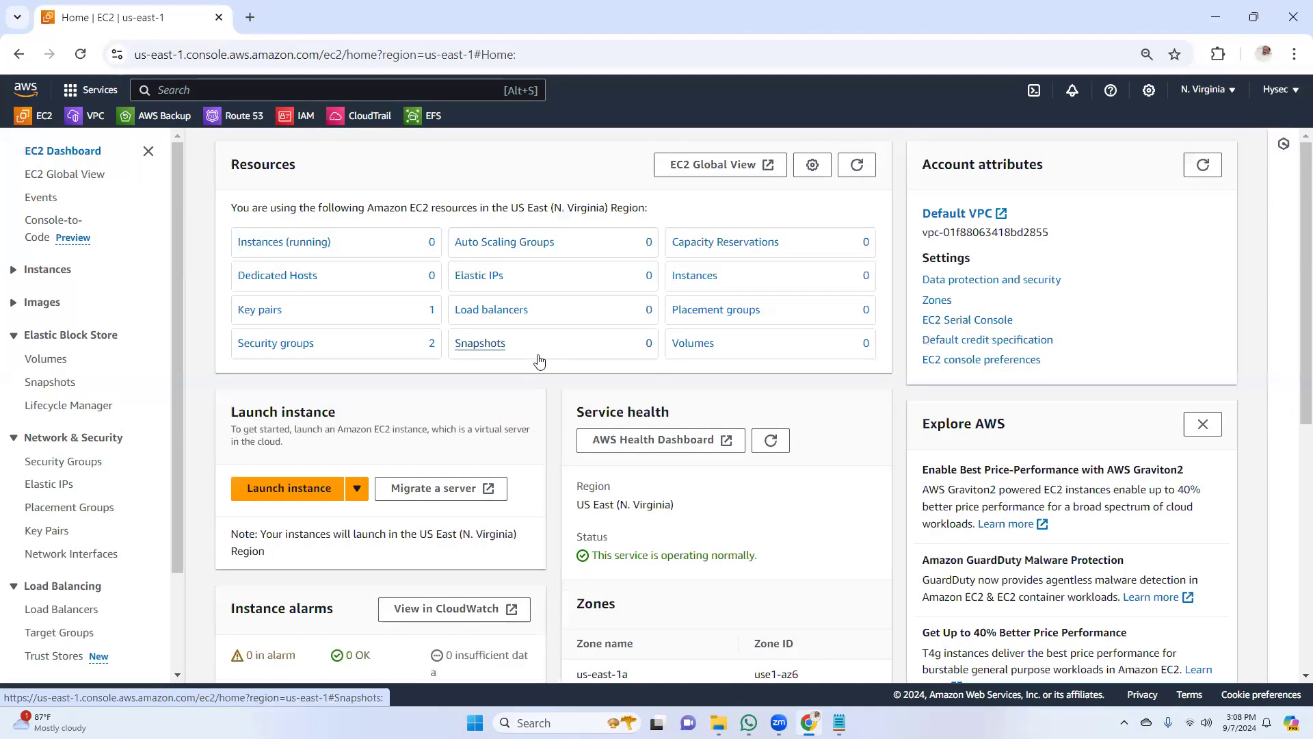
{"action": "left_click", "coordinate": [297, 344]}
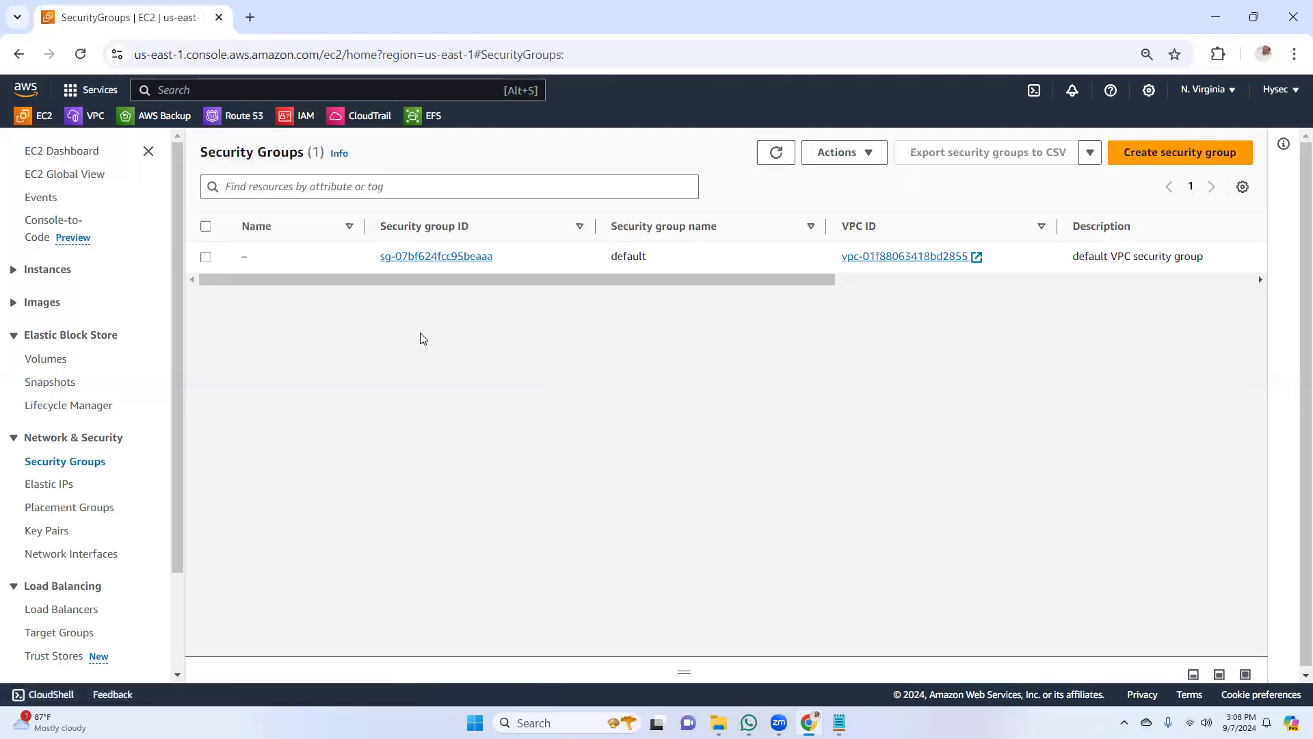
{"action": "left_click", "coordinate": [778, 156]}
Start creating a security group and name it "Webserver-SG"
{"action": "left_click", "coordinate": [1172, 159]}
{"action": "scroll", "coordinate": [618, 363], "scroll_direction": "down", "scroll_amount": 5}
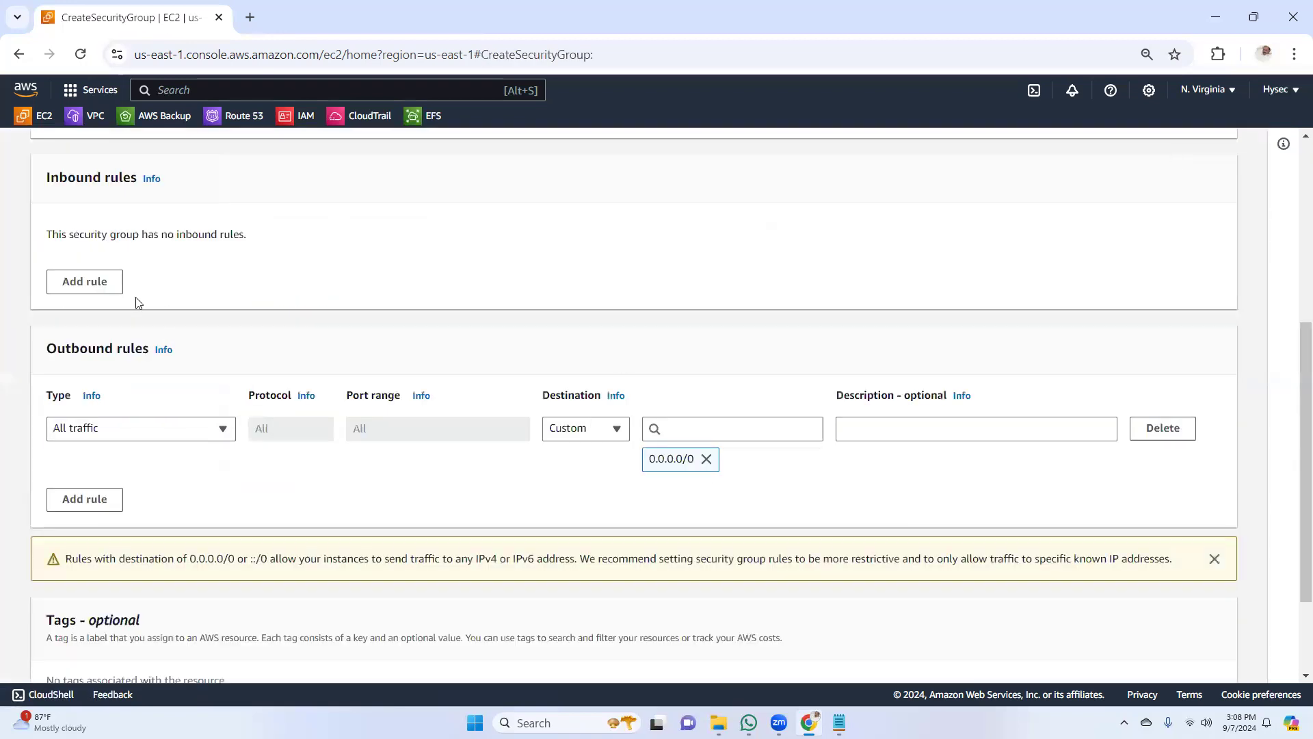
{"action": "scroll", "coordinate": [205, 301], "scroll_direction": "up", "scroll_amount": 5}
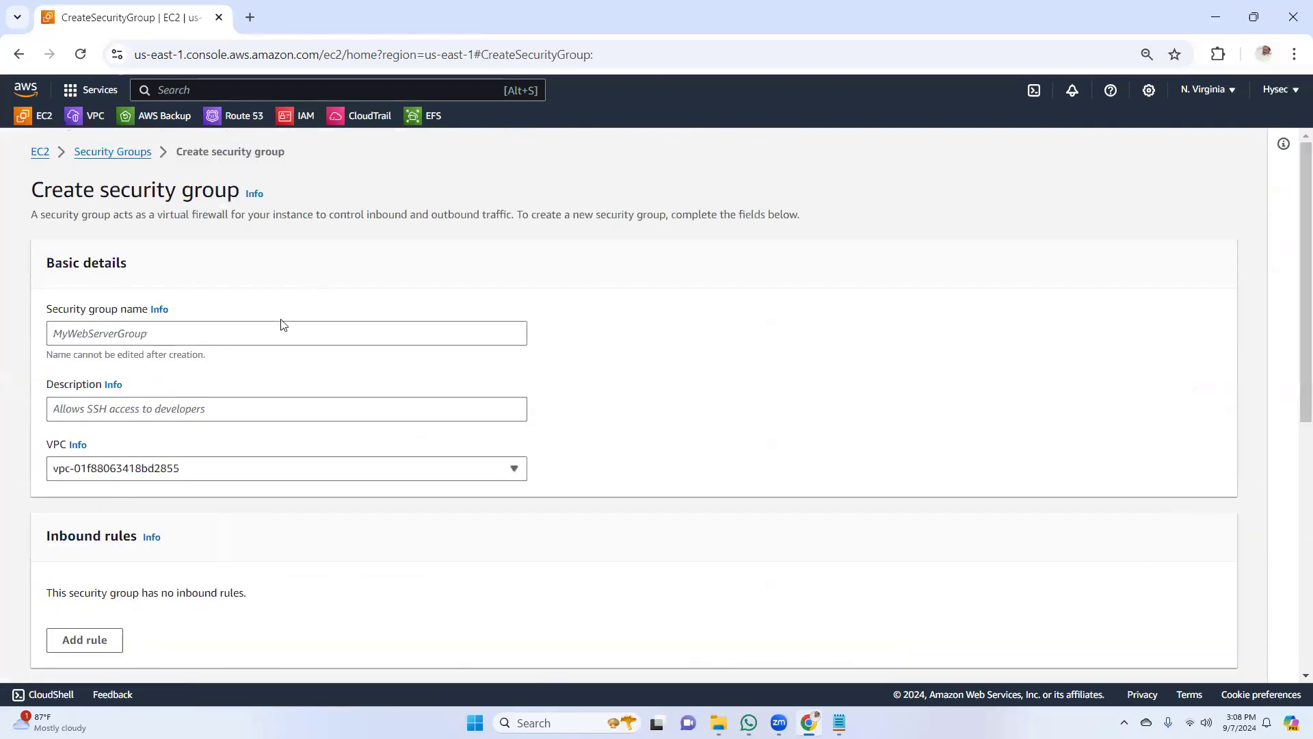
{"action": "left_click", "coordinate": [267, 329]}
{"action": "type", "text": "W"}
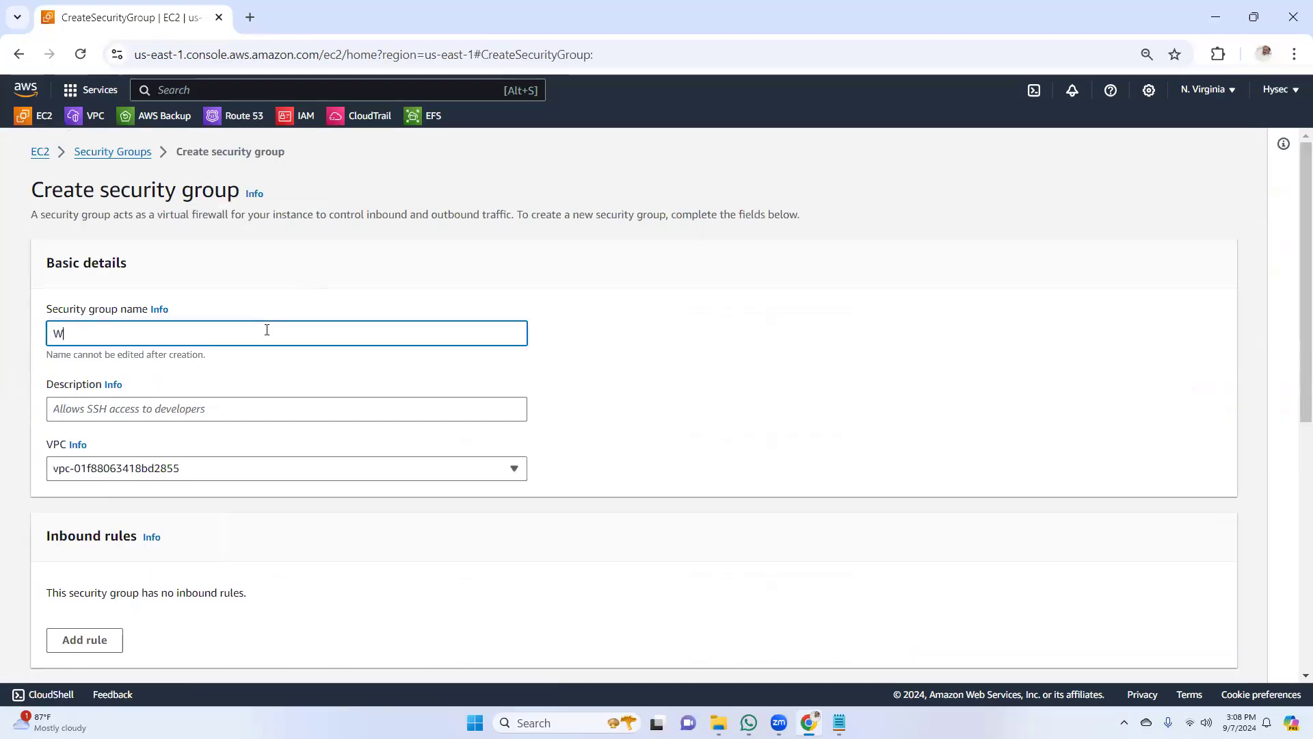
{"action": "type", "text": "ebserver-SG"}
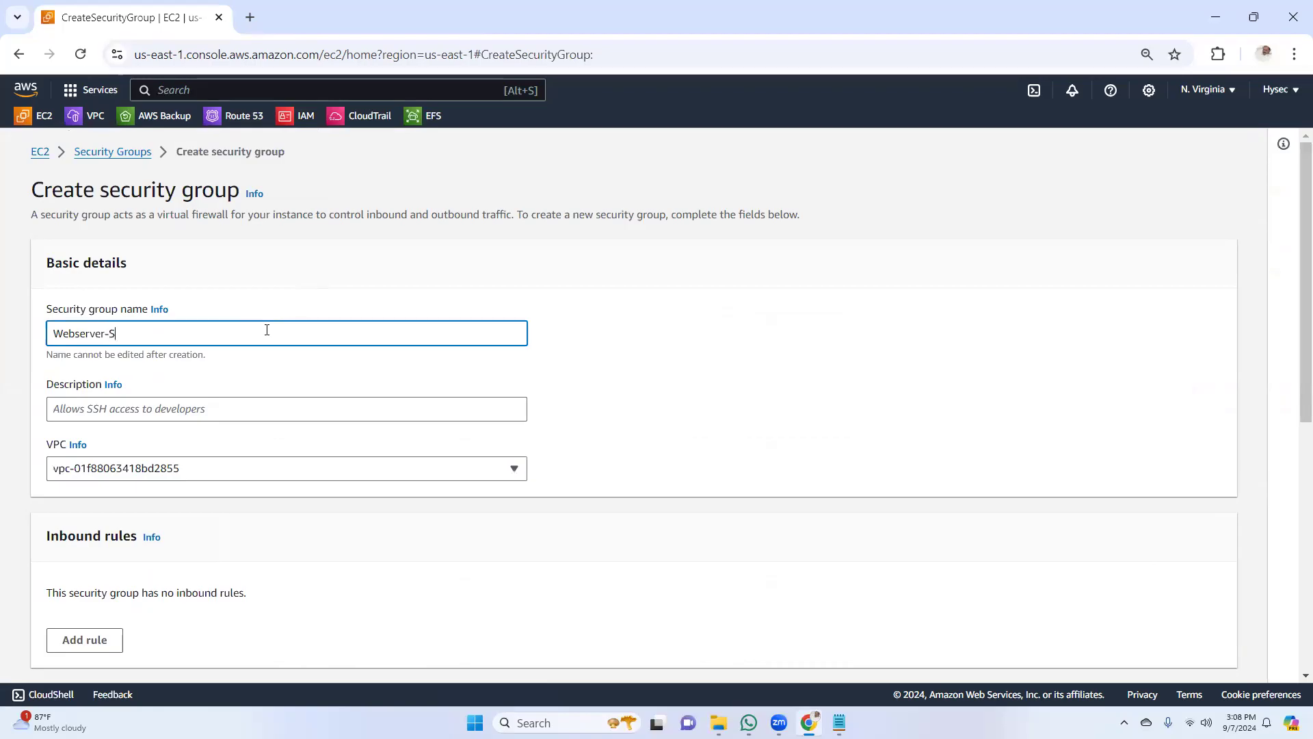
Set the security group's description to "demo" and select the default VPC
{"action": "left_click", "coordinate": [249, 404]}
{"action": "type", "text": "demo"}
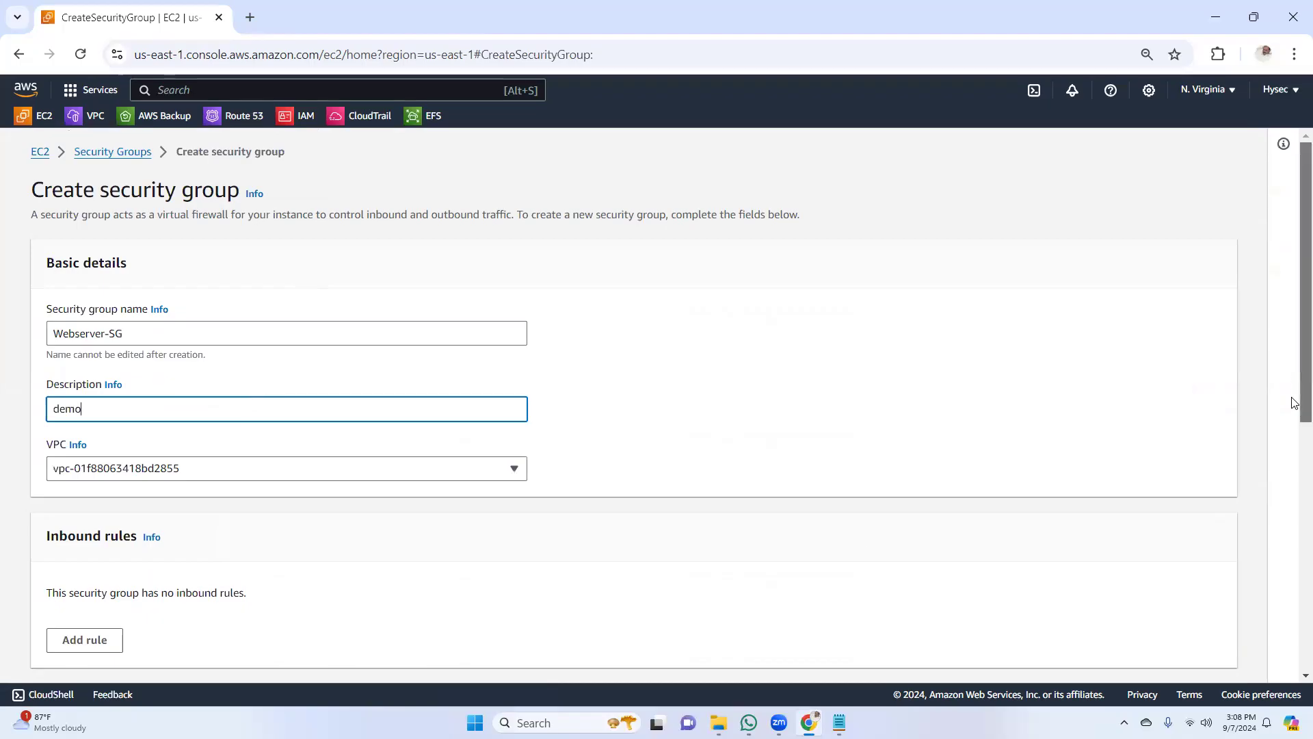
{"action": "scroll", "coordinate": [1130, 409], "scroll_direction": "down", "scroll_amount": 1}
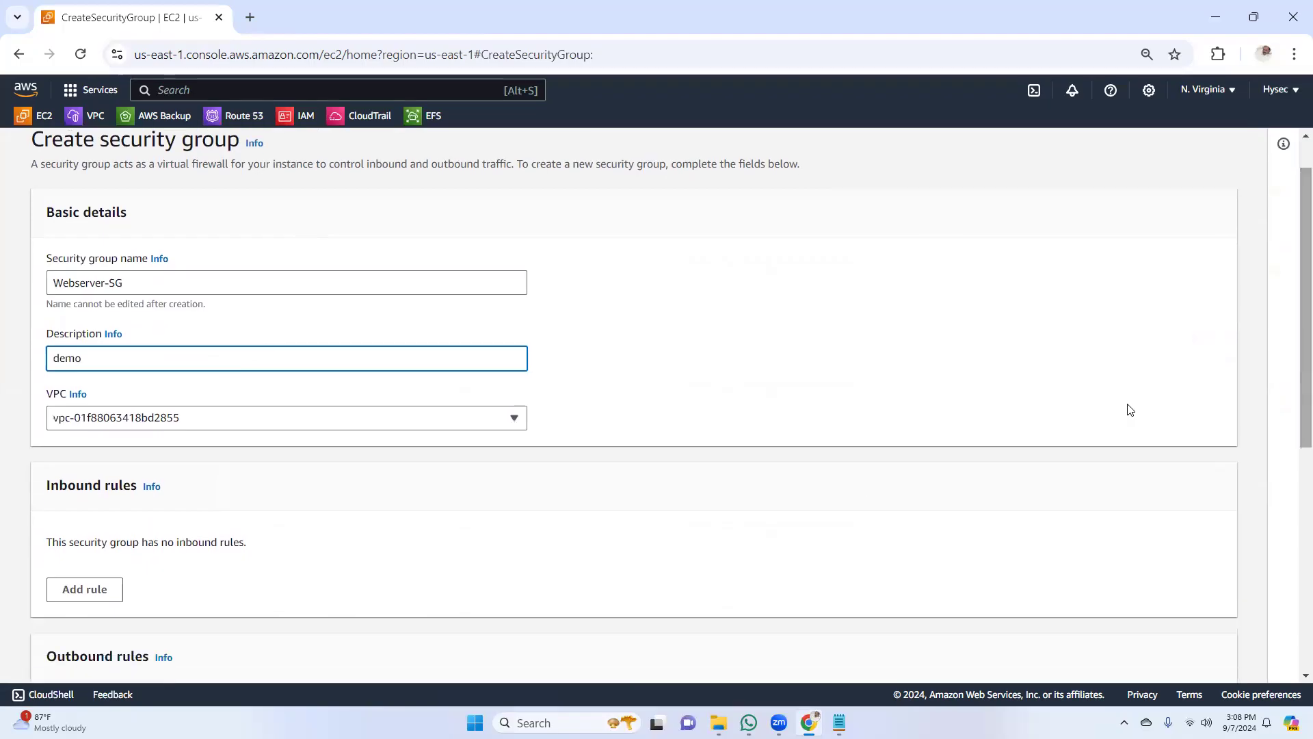
{"action": "left_click", "coordinate": [214, 425]}
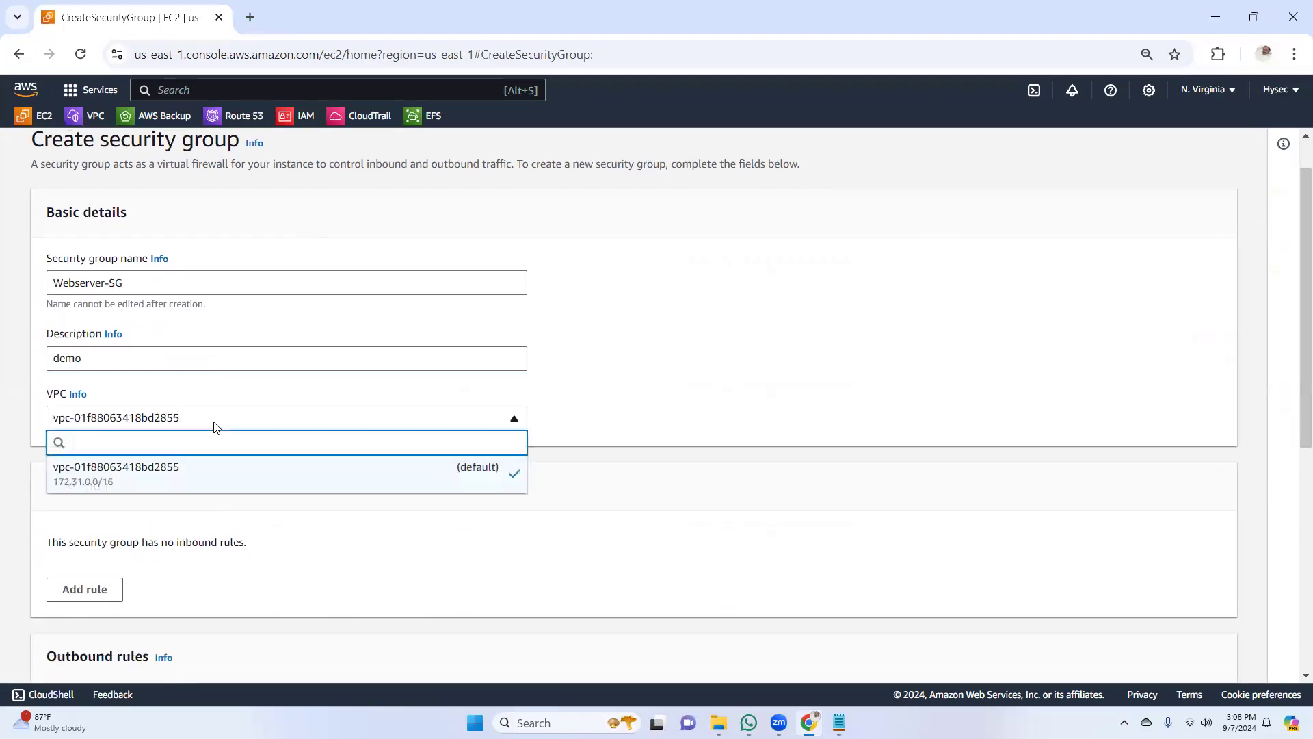
{"action": "left_click", "coordinate": [198, 476]}
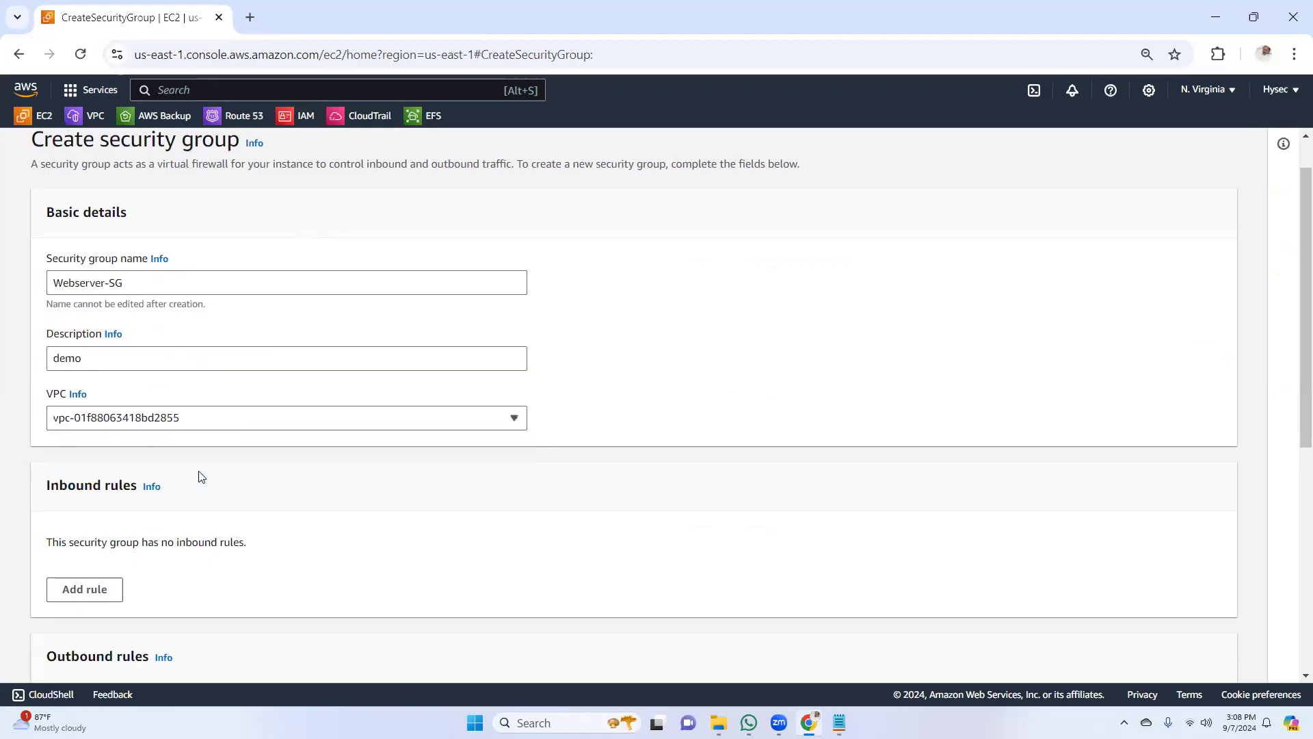
Add two inbound rules, search the first rule's types for SSH, and set its source to Anywhere-IPv4
{"action": "left_click_drag", "start_coordinate": [1292, 358], "coordinate": [1293, 452]}
{"action": "left_click", "coordinate": [118, 407]}
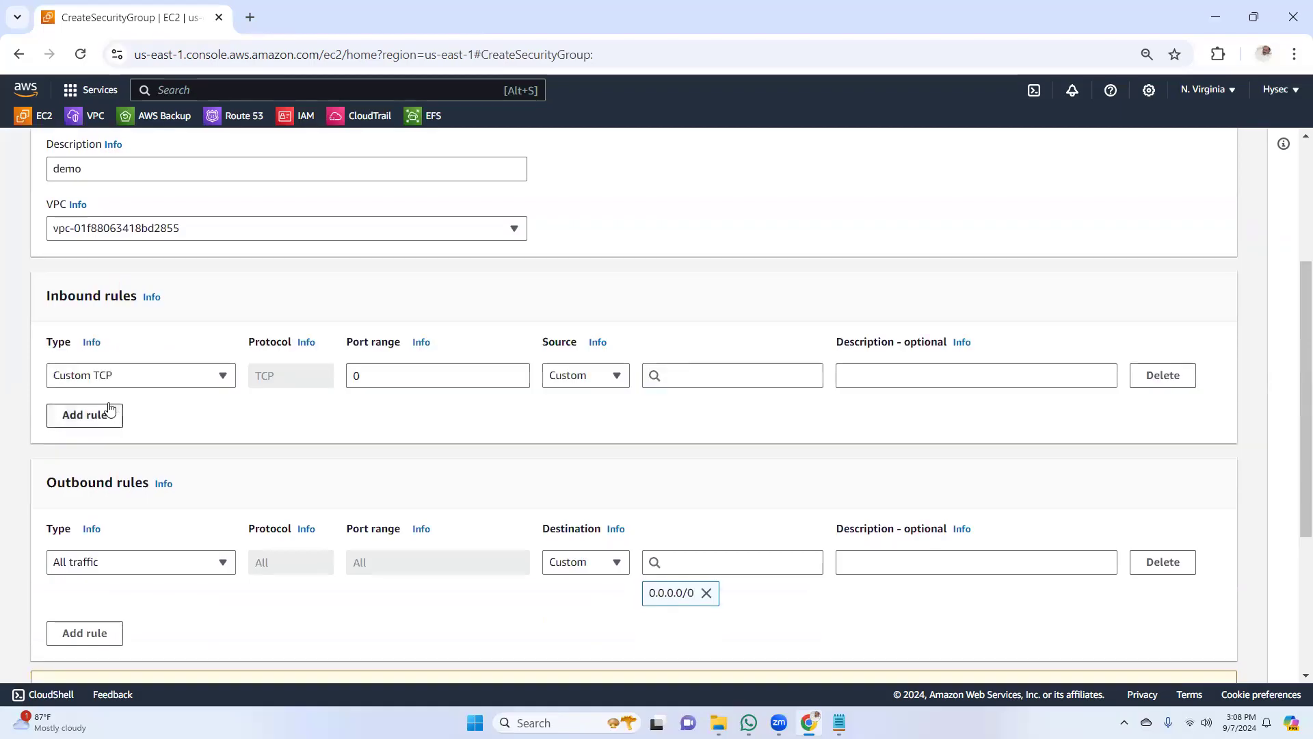
{"action": "left_click", "coordinate": [85, 416]}
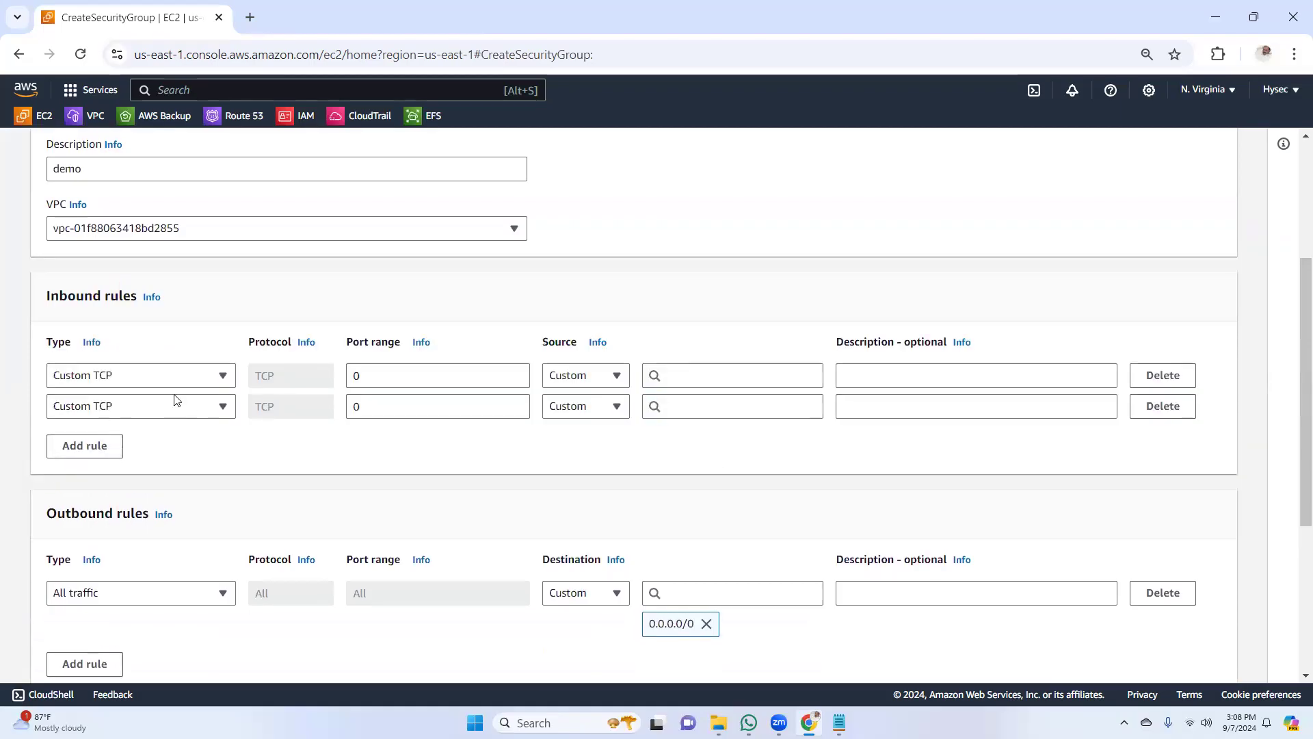
{"action": "left_click", "coordinate": [157, 385]}
{"action": "type", "text": "ss"}
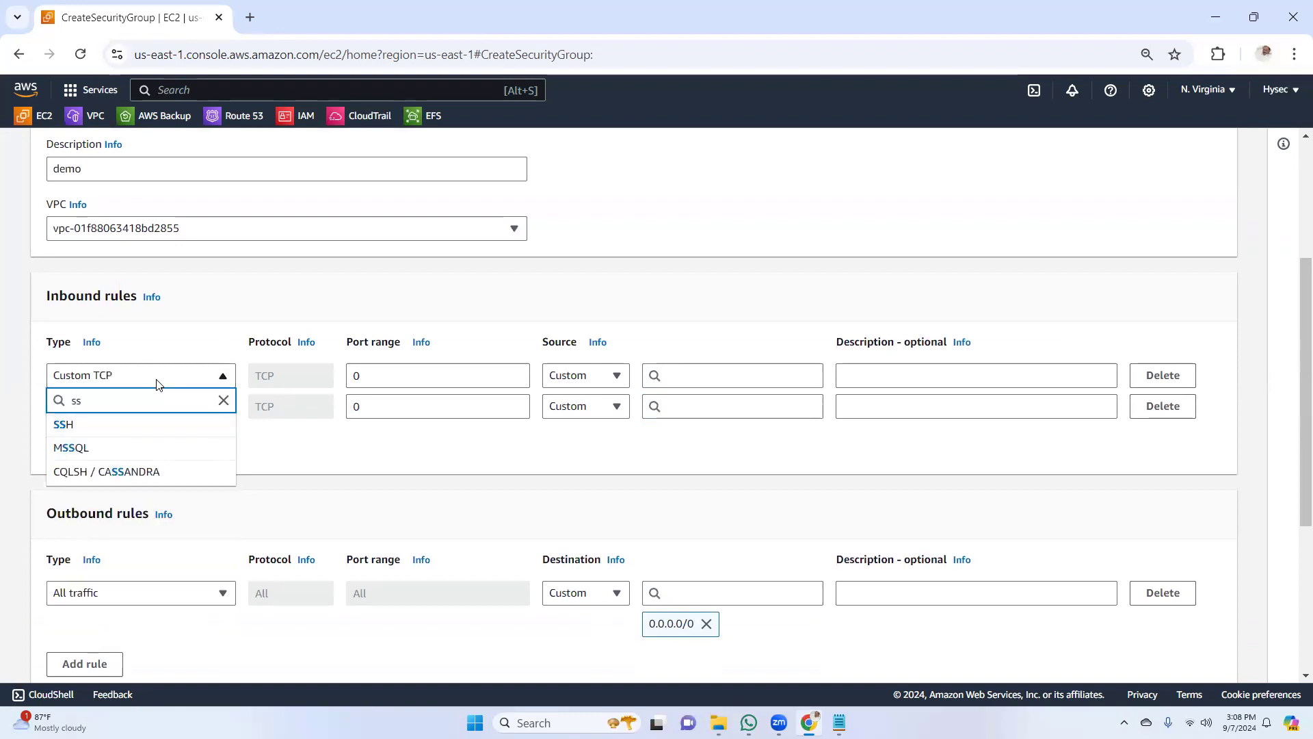
{"action": "type", "text": "h"}
{"action": "left_click", "coordinate": [595, 381]}
{"action": "left_click", "coordinate": [597, 425]}
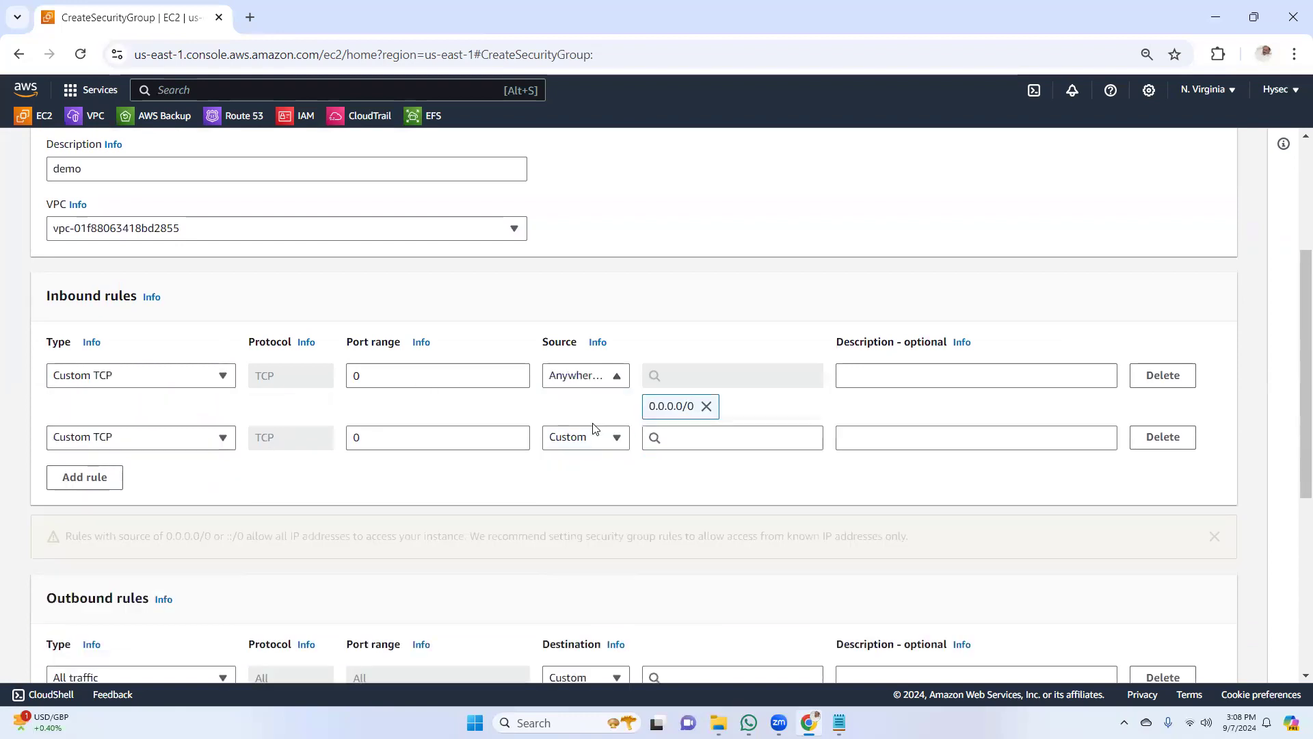
Set the second inbound rule to HTTP from Anywhere-IPv4 and create the Webserver-SG security group
{"action": "left_click", "coordinate": [166, 444]}
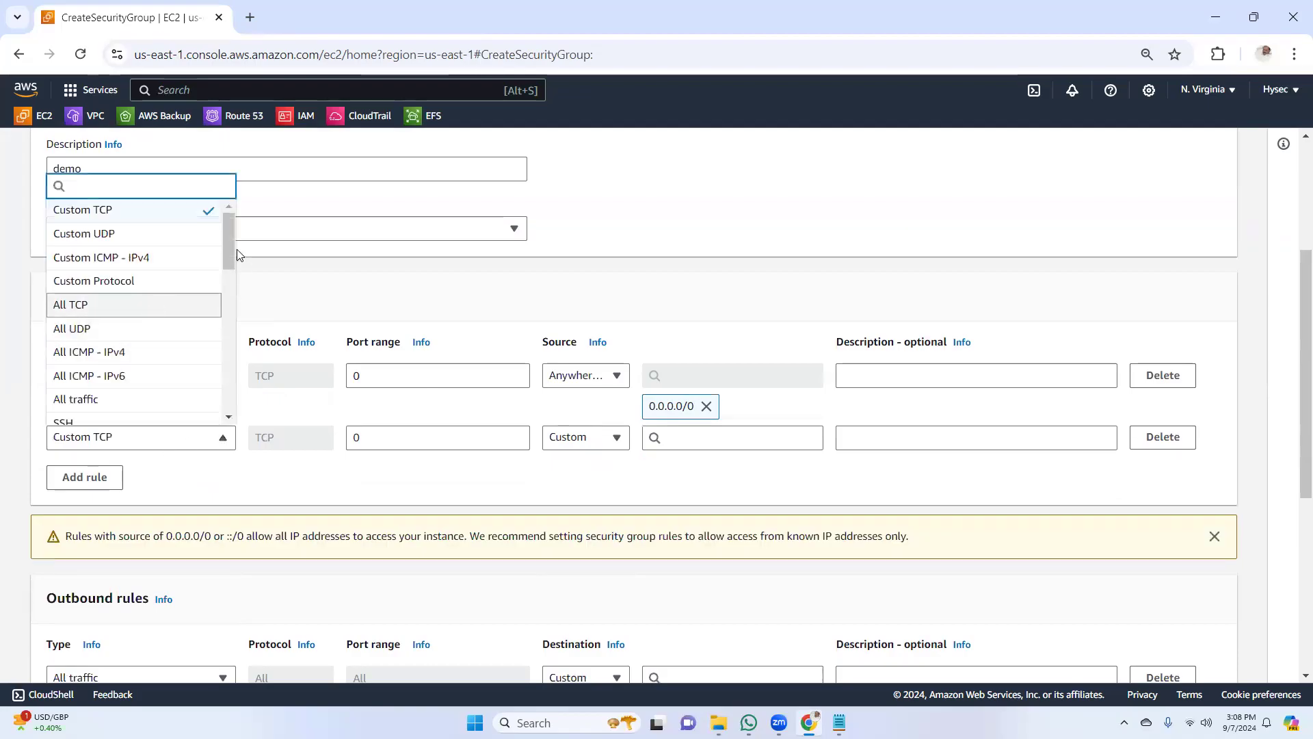
{"action": "left_click_drag", "start_coordinate": [227, 256], "coordinate": [224, 278]}
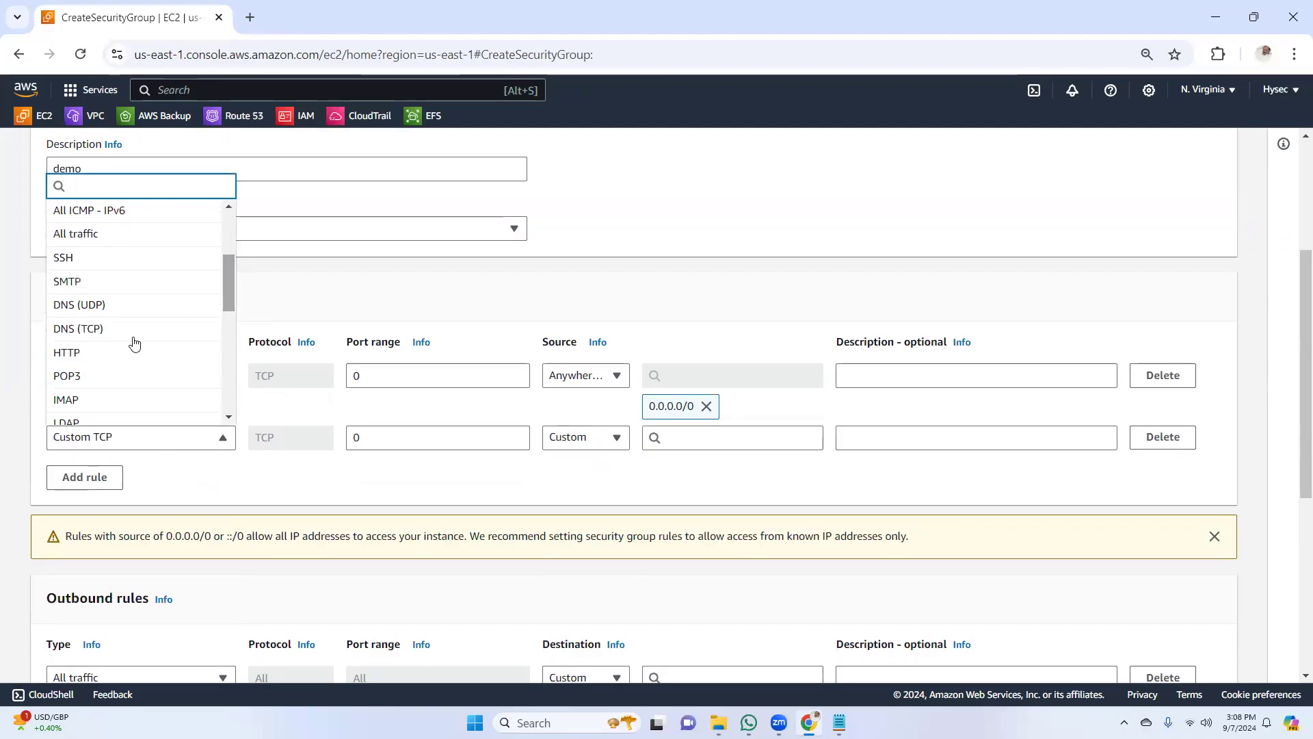
{"action": "left_click", "coordinate": [128, 352]}
{"action": "left_click", "coordinate": [612, 437]}
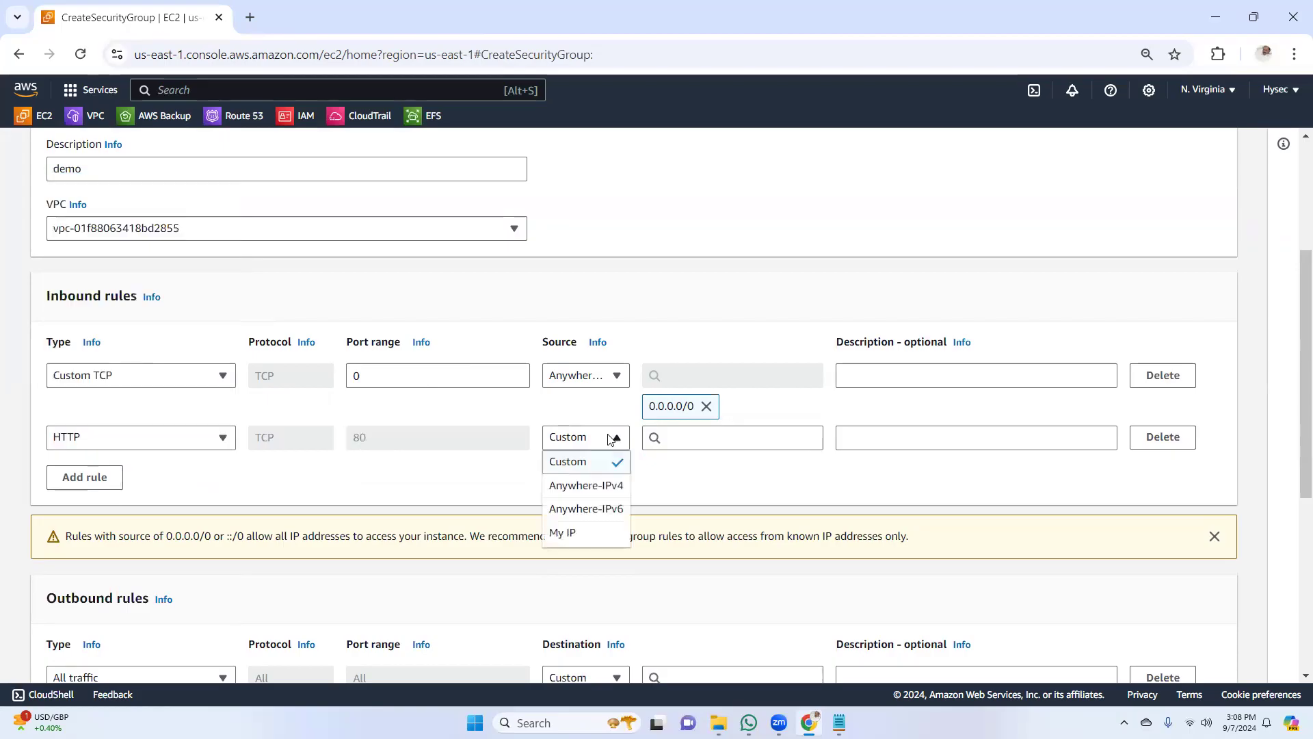
{"action": "left_click", "coordinate": [601, 487]}
{"action": "left_click_drag", "start_coordinate": [1292, 367], "coordinate": [1244, 635]}
{"action": "left_click", "coordinate": [1185, 655]}
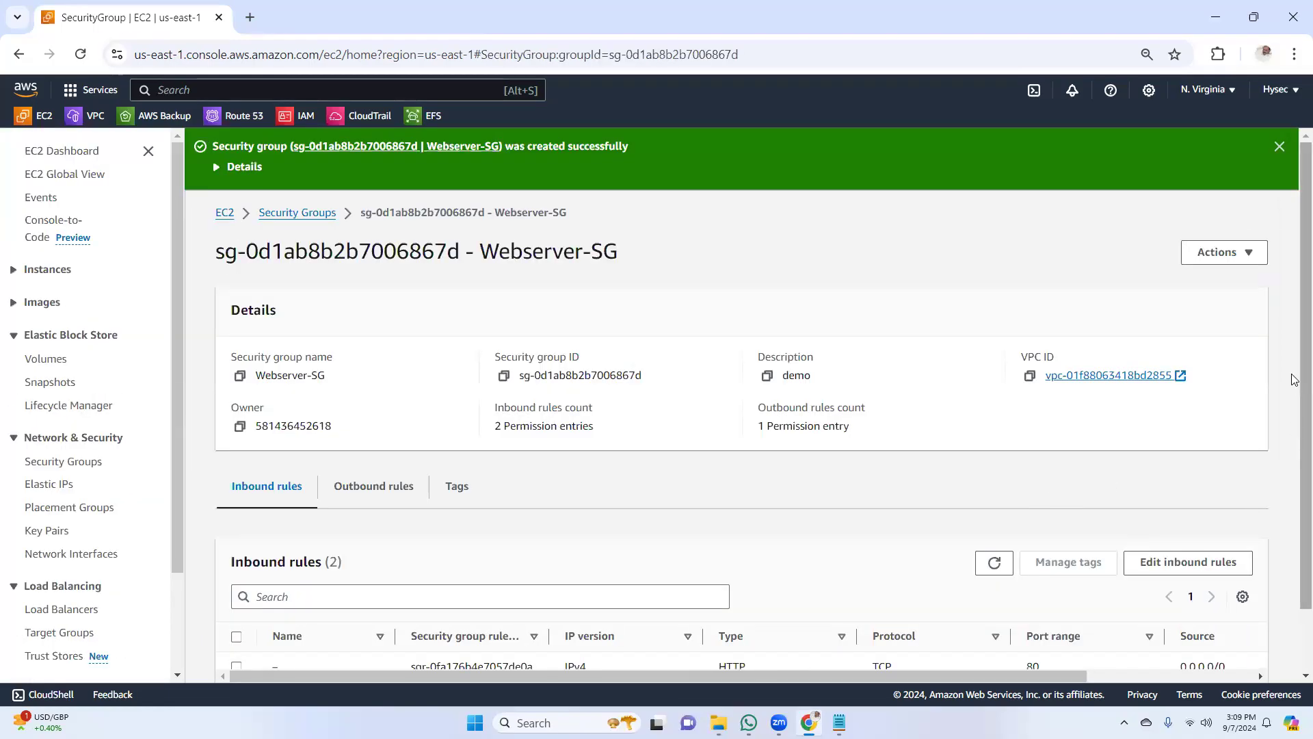
Return to the security group list by way of the EC2 dashboard and start creating another security group
{"action": "scroll", "coordinate": [1294, 380], "scroll_direction": "down", "scroll_amount": 1}
{"action": "scroll", "coordinate": [1296, 247], "scroll_direction": "up", "scroll_amount": 1}
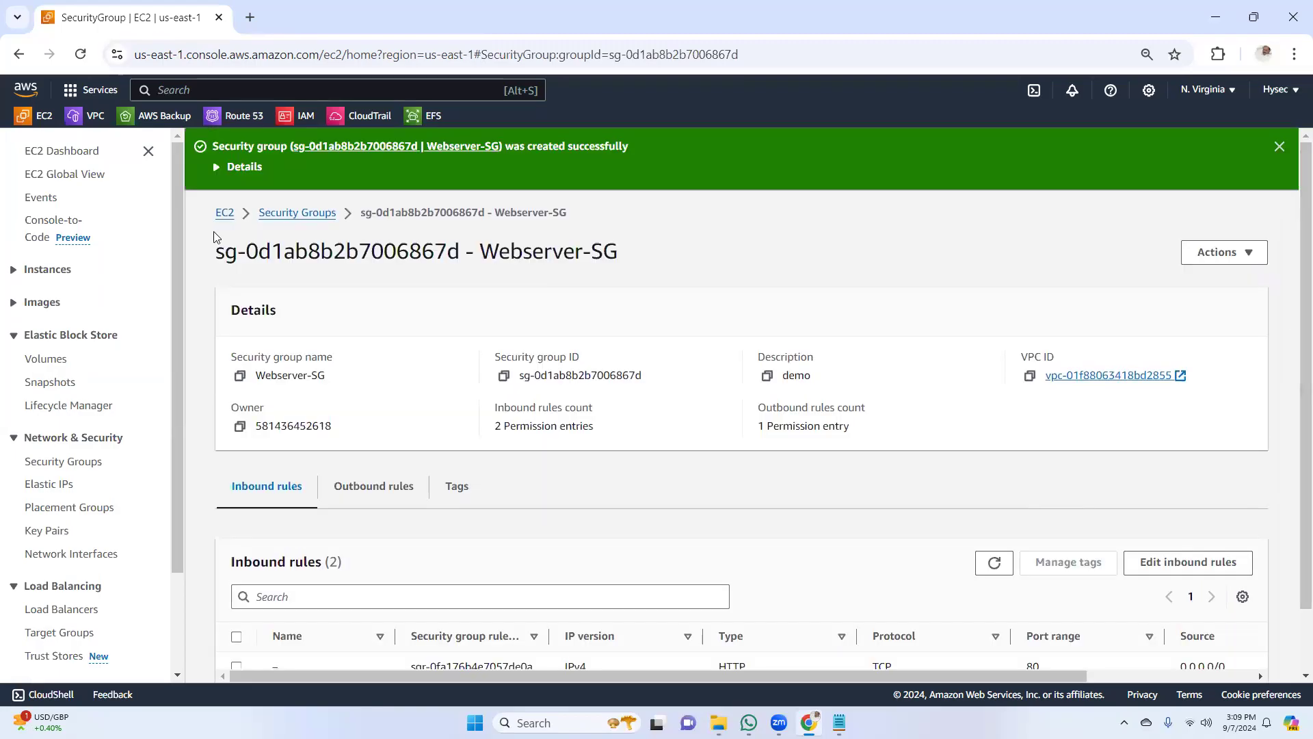
{"action": "left_click", "coordinate": [71, 151]}
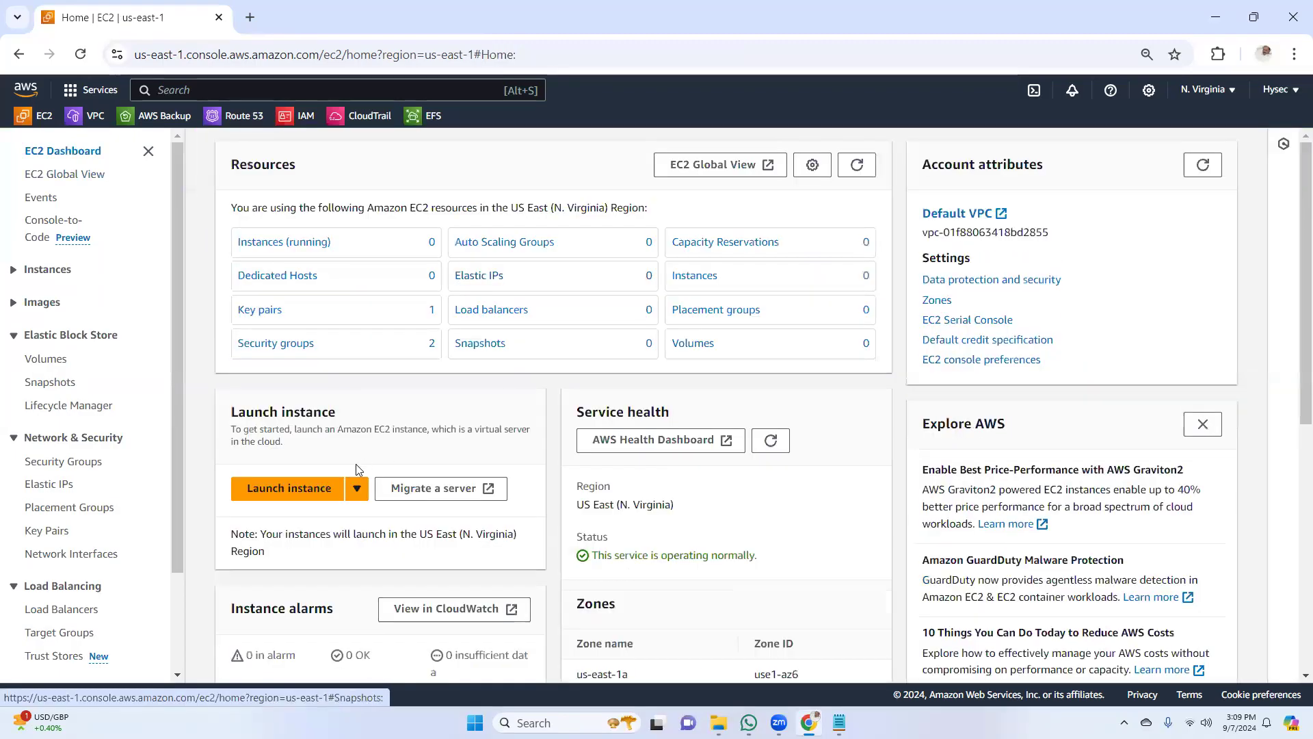
{"action": "left_click", "coordinate": [275, 344]}
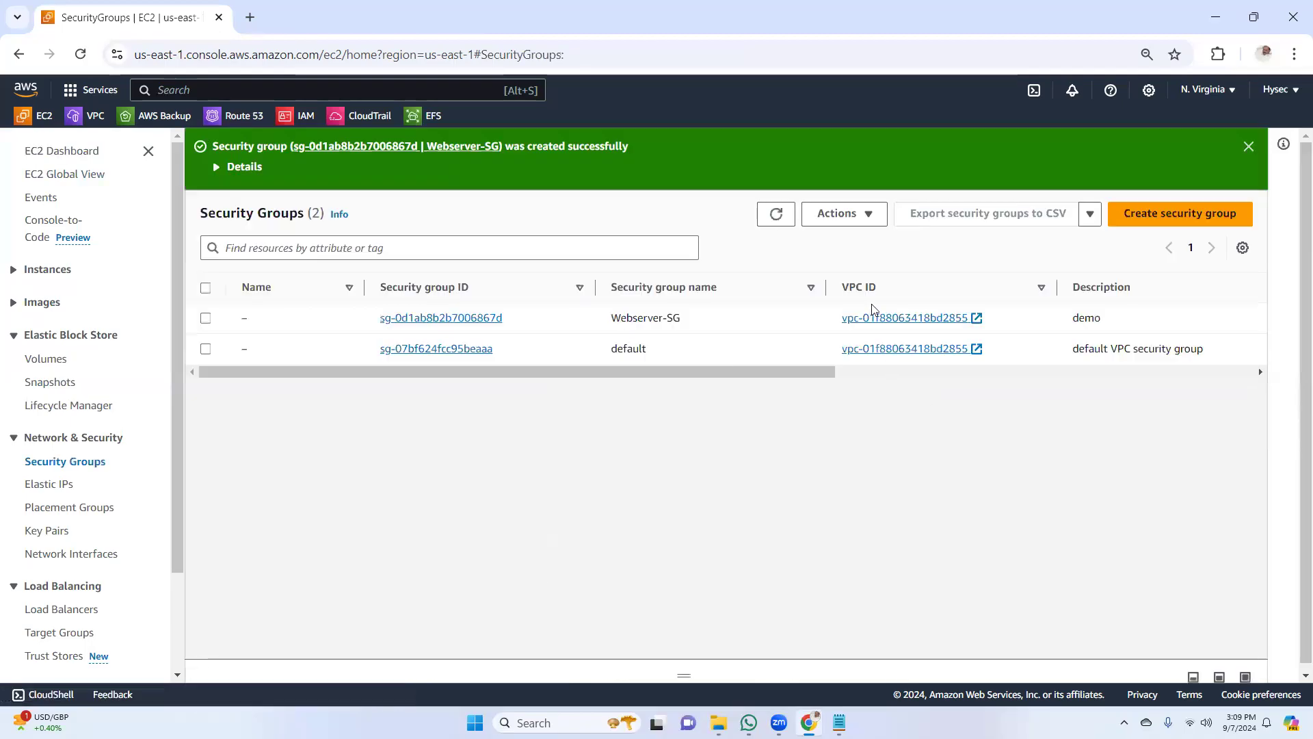
{"action": "left_click", "coordinate": [1169, 214]}
{"action": "scroll", "coordinate": [276, 328], "scroll_direction": "down", "scroll_amount": 5}
{"action": "left_click_drag", "start_coordinate": [1295, 433], "coordinate": [1293, 198]}
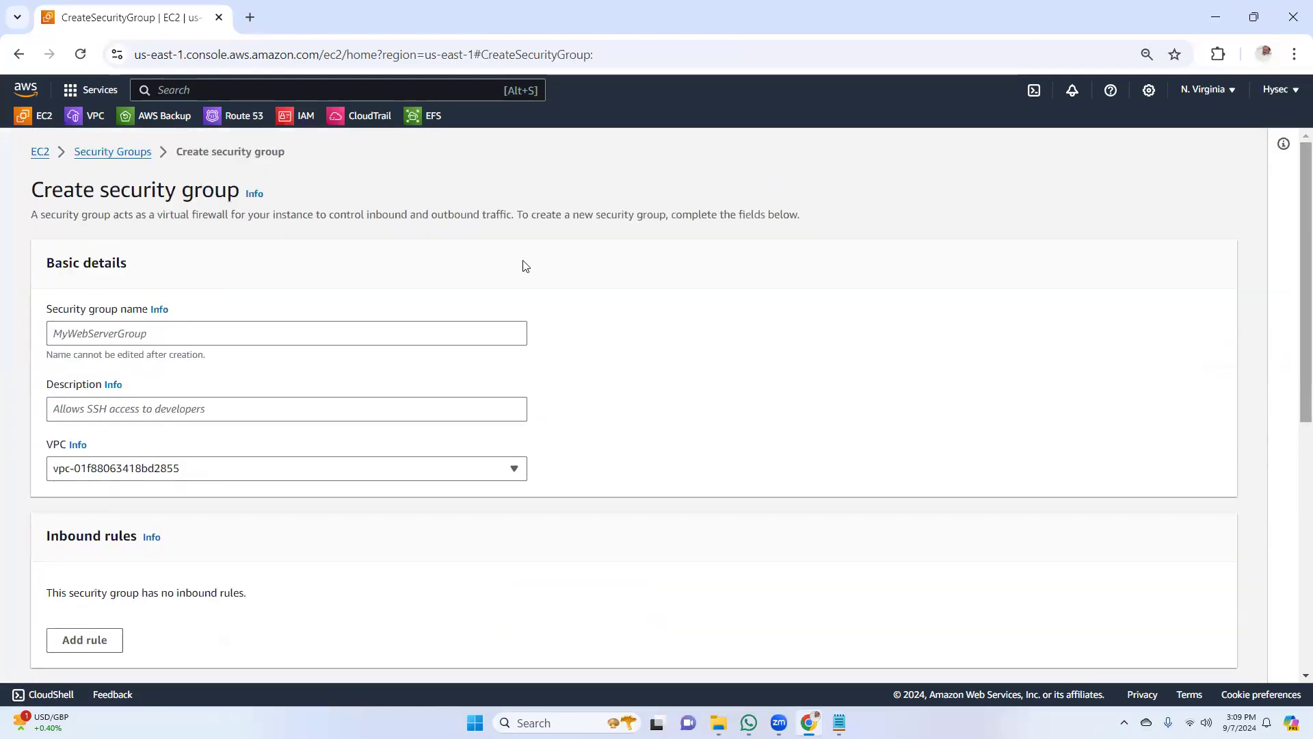
Name the new security group "EFS-SG", describe it as "Demo" and select the default VPC
{"action": "left_click", "coordinate": [157, 332]}
{"action": "type", "text": "EFS"}
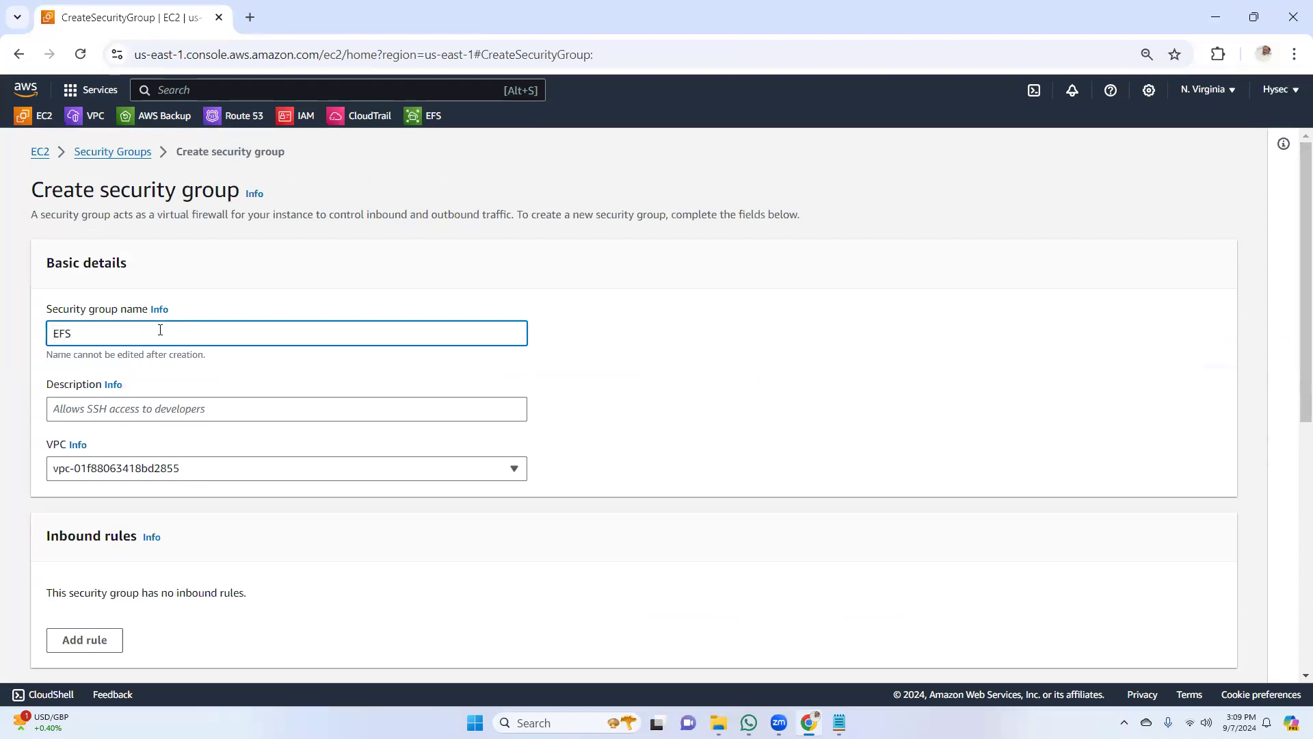
{"action": "type", "text": "-SG"}
{"action": "left_click", "coordinate": [197, 411]}
{"action": "type", "text": "Demo"}
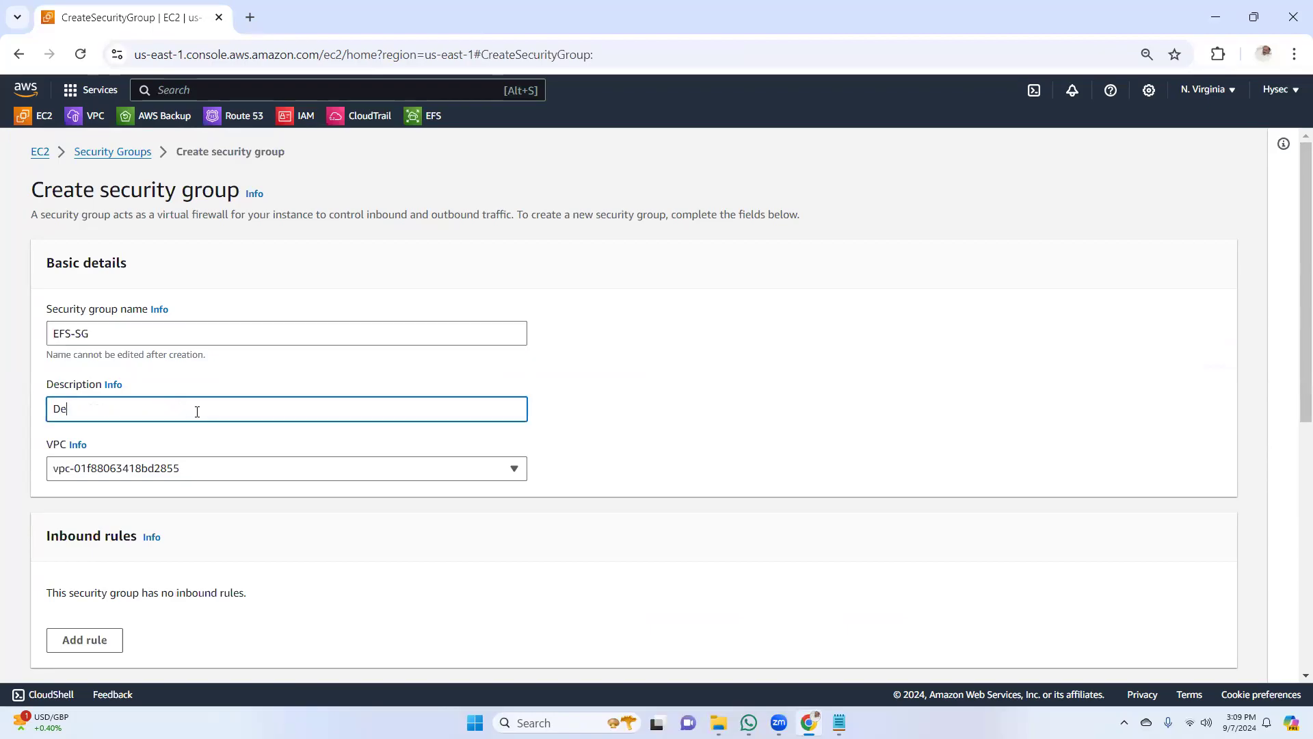
{"action": "left_click", "coordinate": [212, 467]}
{"action": "left_click", "coordinate": [212, 531]}
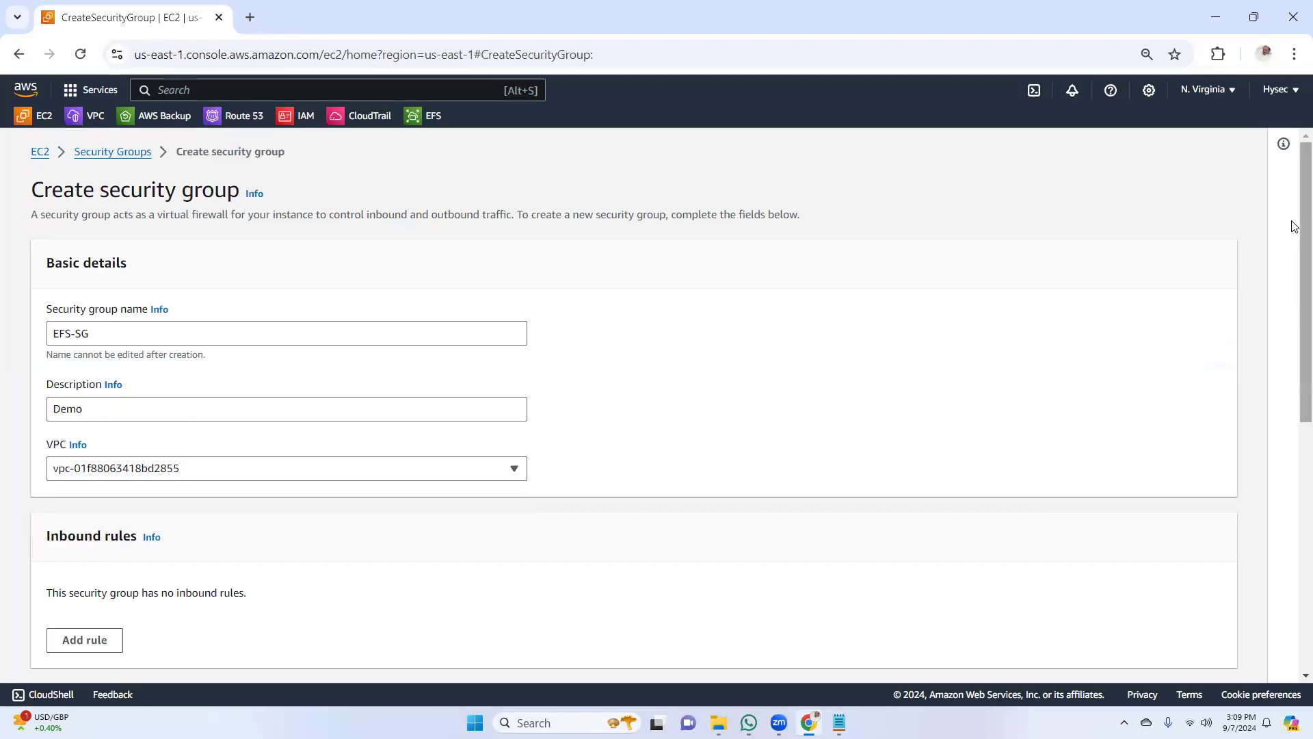
Add an inbound rule of type NFS to the EFS-SG security group
{"action": "scroll", "coordinate": [1286, 273], "scroll_direction": "down", "scroll_amount": 3}
{"action": "scroll", "coordinate": [1295, 337], "scroll_direction": "up", "scroll_amount": 3}
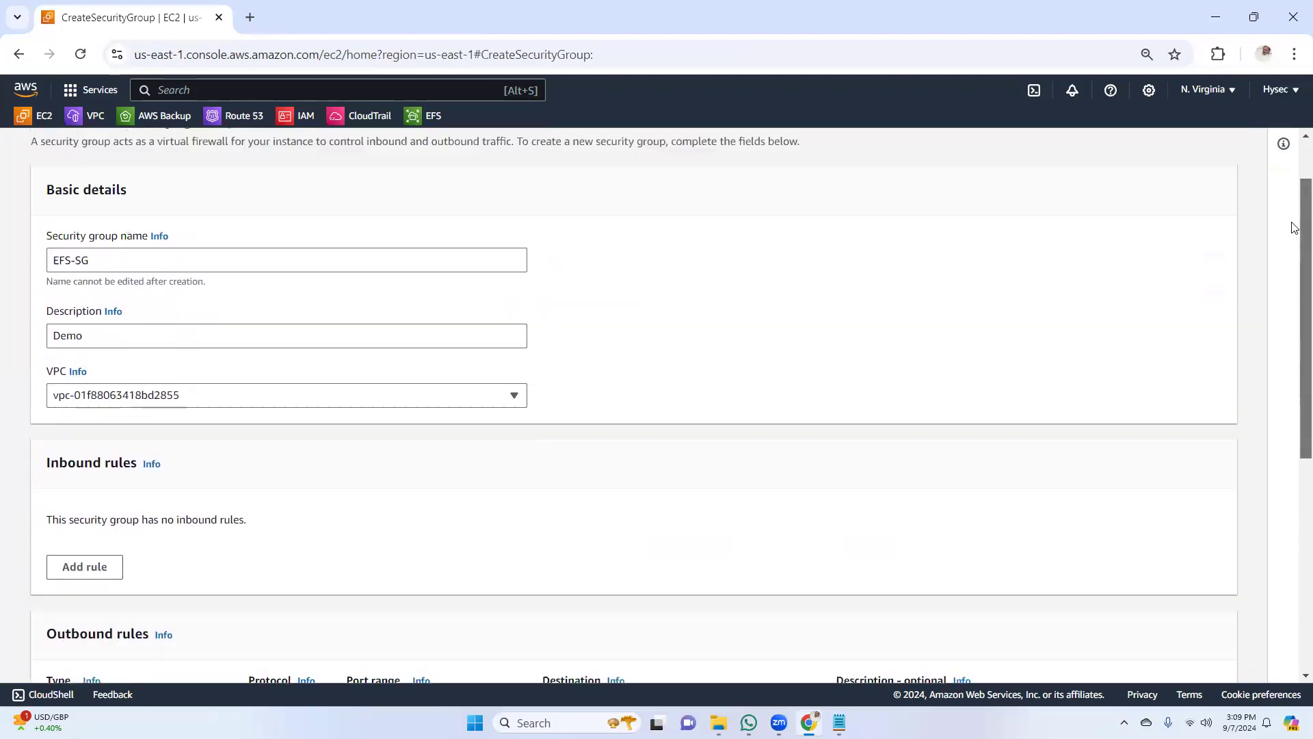
{"action": "scroll", "coordinate": [1293, 260], "scroll_direction": "down", "scroll_amount": 1}
{"action": "scroll", "coordinate": [1293, 246], "scroll_direction": "up", "scroll_amount": 1}
{"action": "scroll", "coordinate": [1293, 308], "scroll_direction": "down", "scroll_amount": 5}
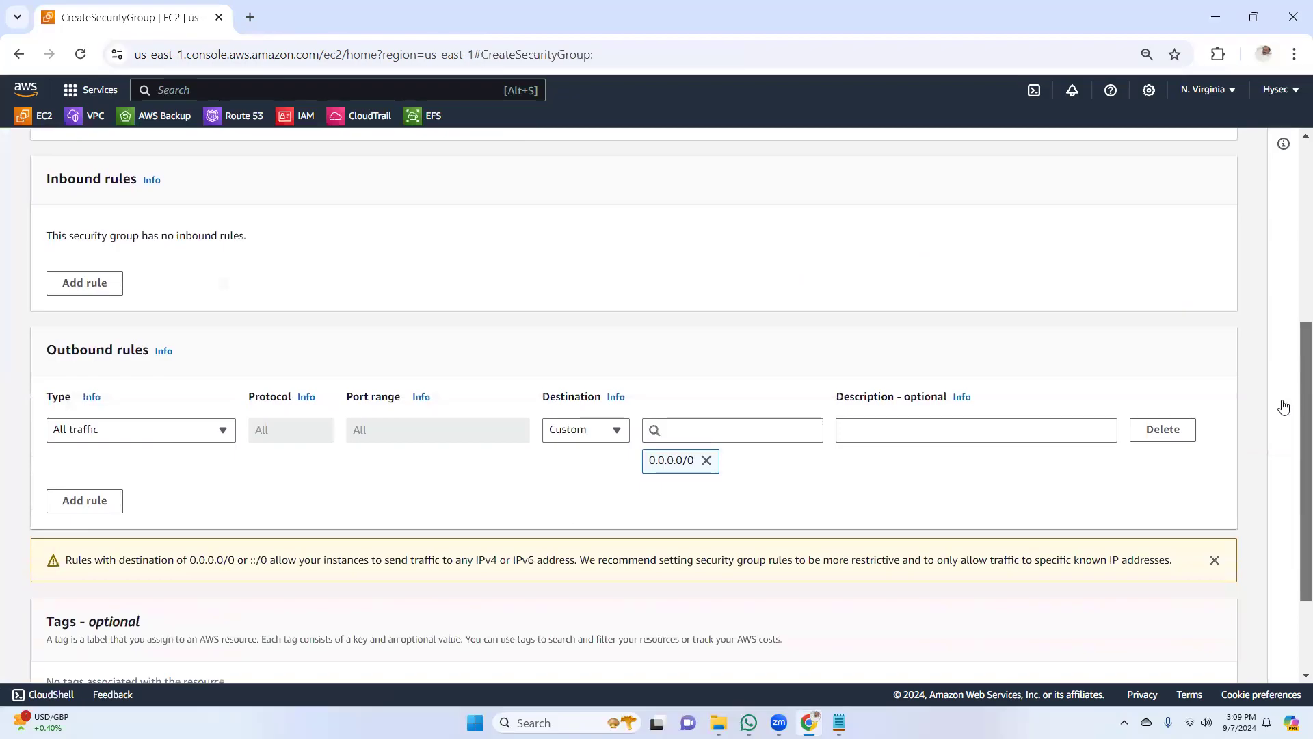
{"action": "left_click", "coordinate": [106, 283]}
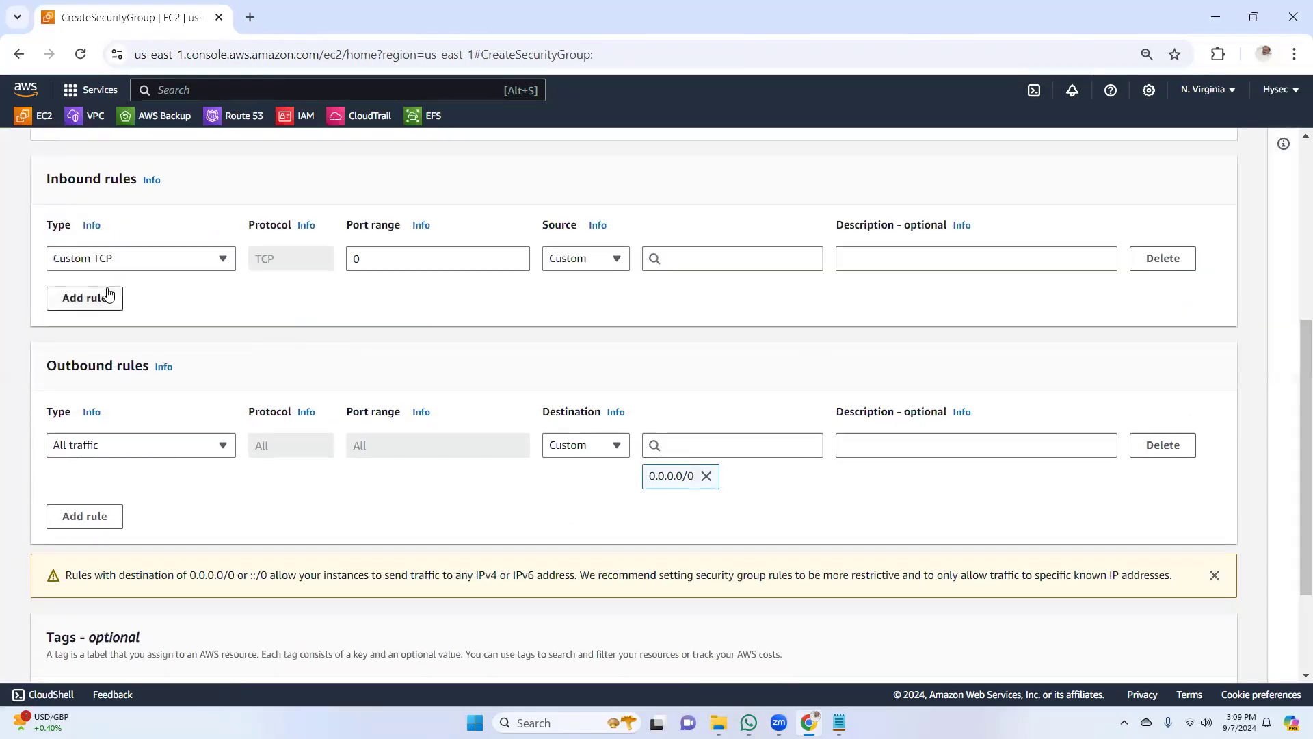
{"action": "left_click", "coordinate": [221, 261]}
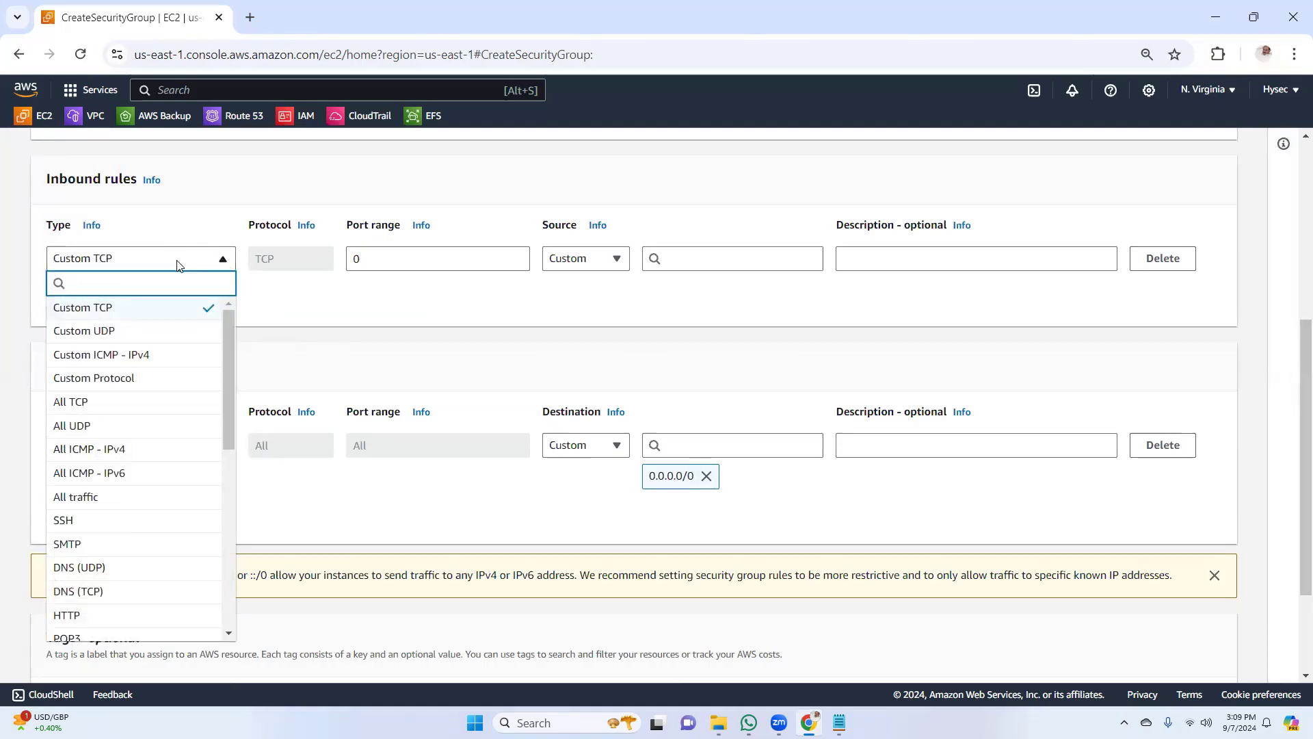
{"action": "type", "text": "nfs"}
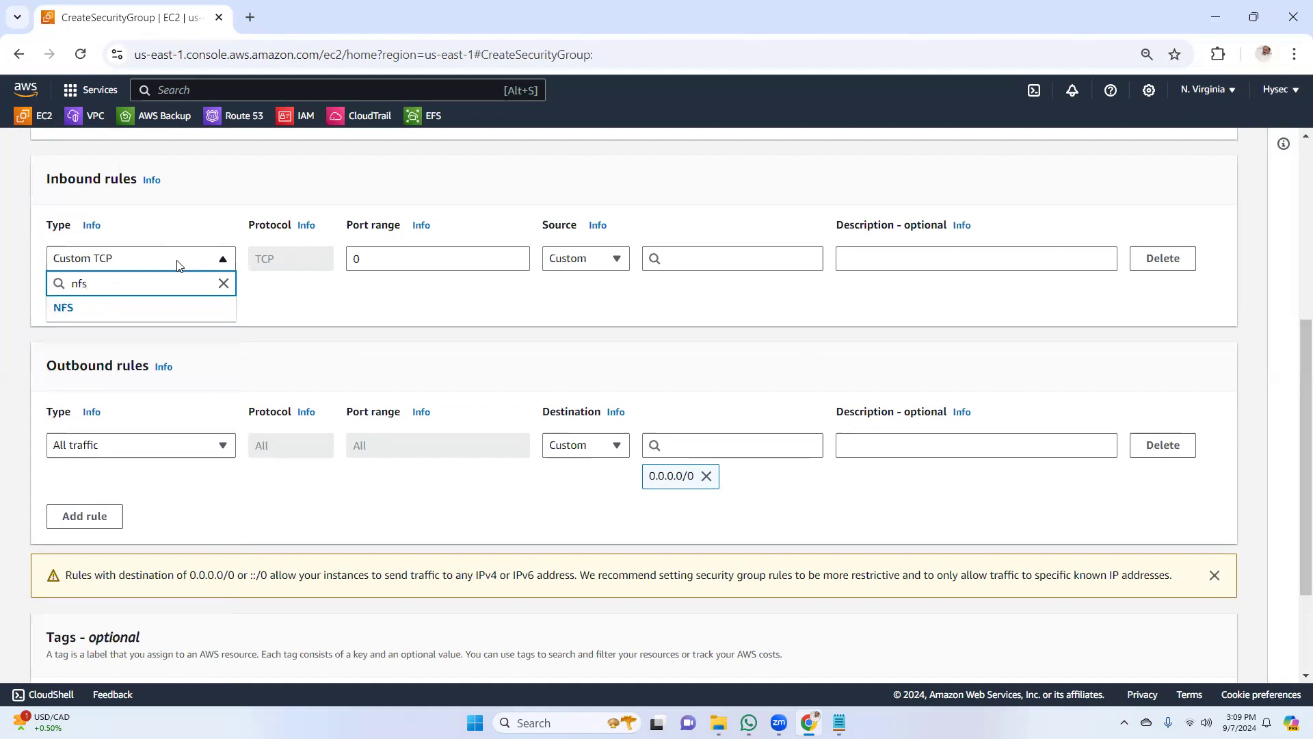
{"action": "left_click", "coordinate": [154, 308]}
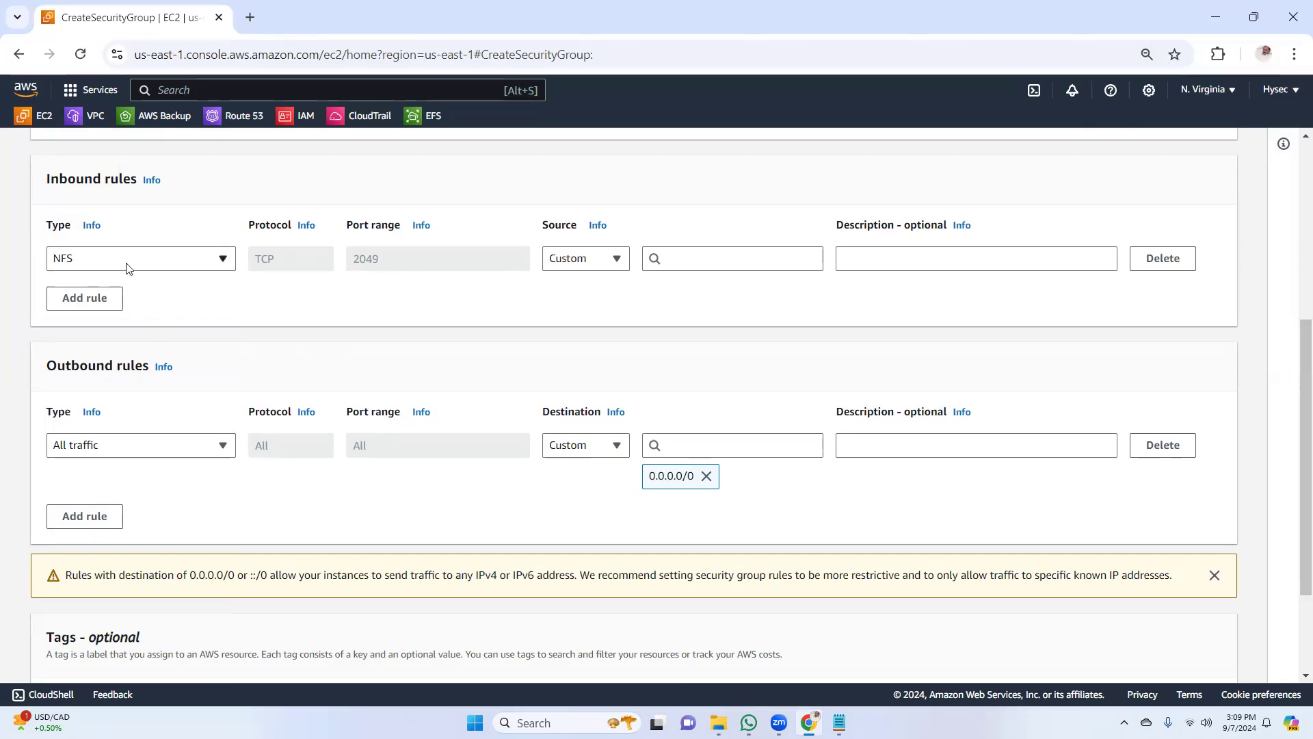
Set the NFS rule's custom source to the Webserver-SG security group and create the EFS-SG group
{"action": "left_click", "coordinate": [617, 261]}
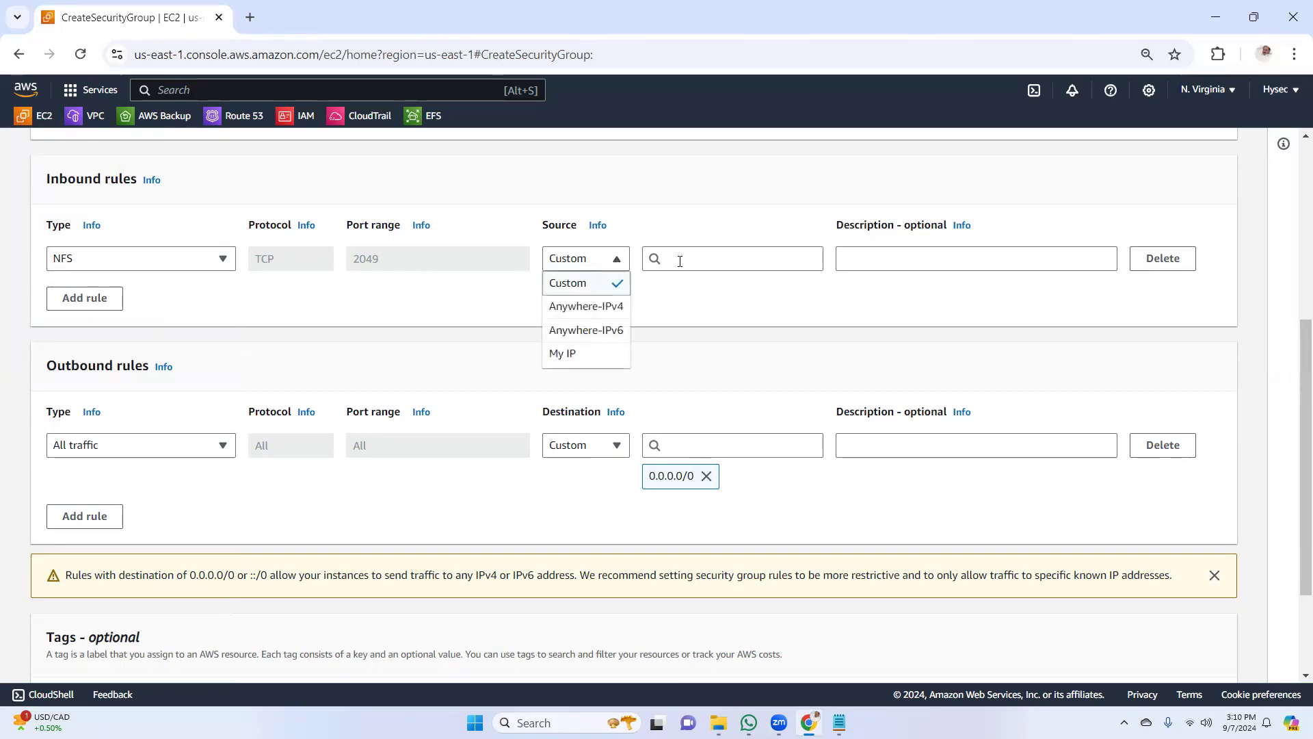
{"action": "left_click", "coordinate": [703, 260]}
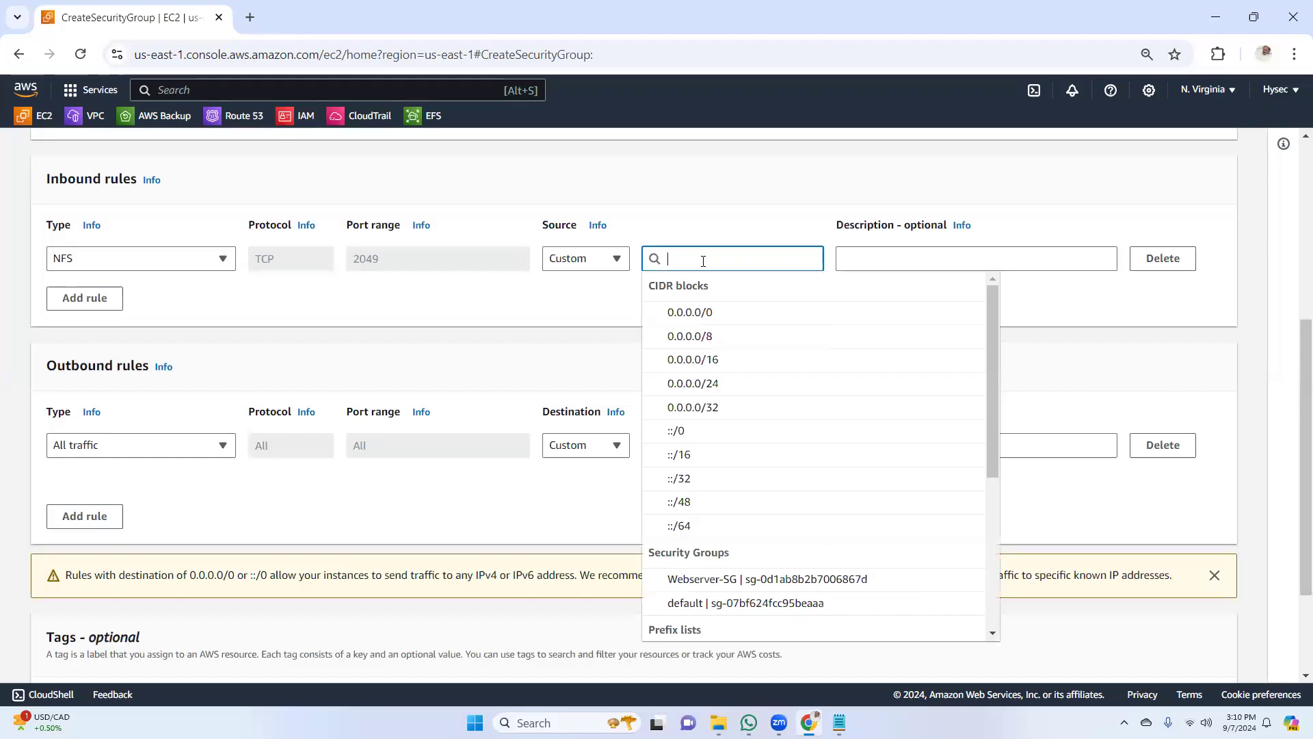
{"action": "left_click", "coordinate": [715, 580]}
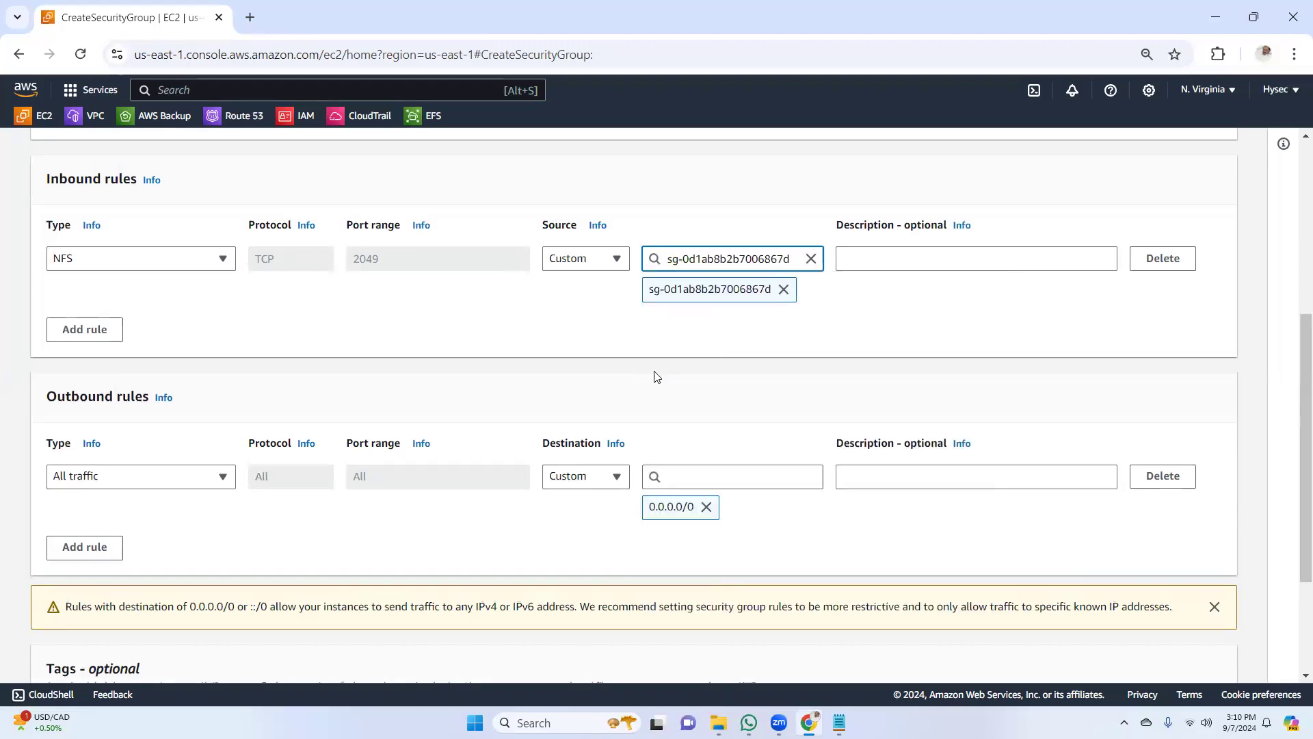
{"action": "left_click", "coordinate": [615, 263]}
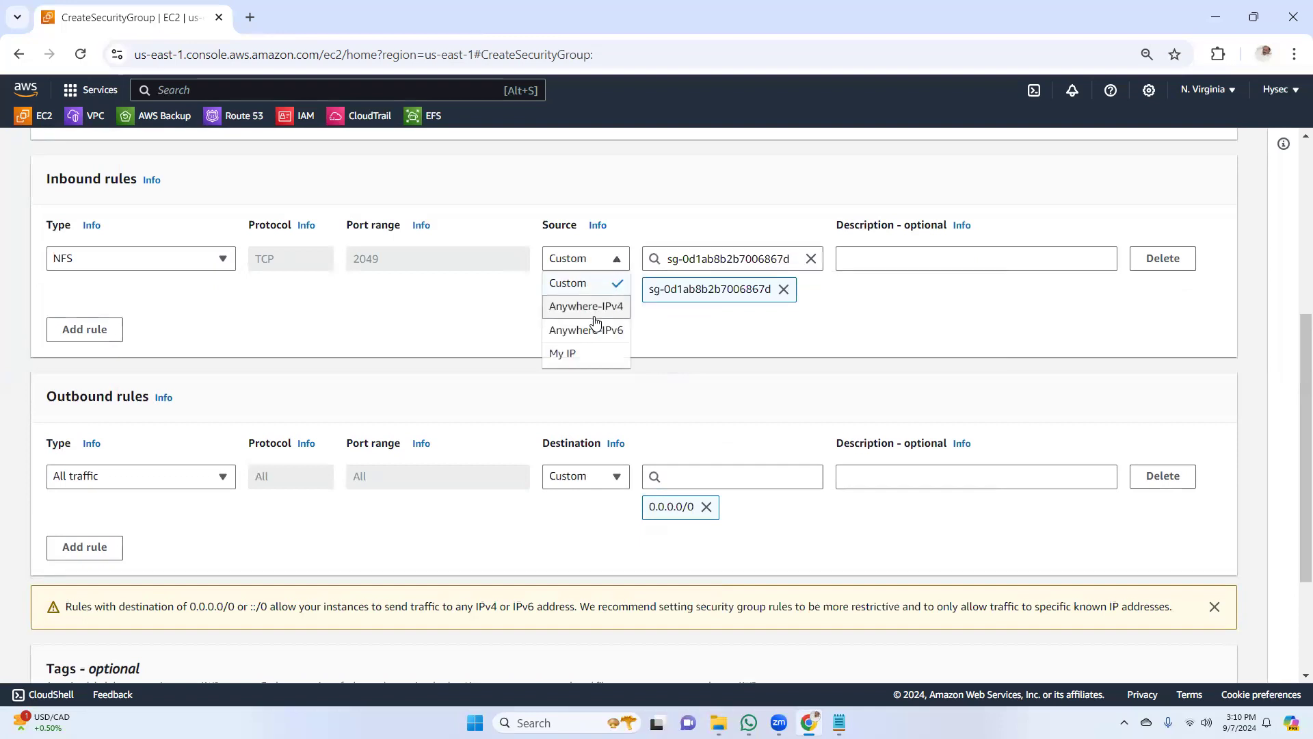
{"action": "left_click", "coordinate": [896, 326]}
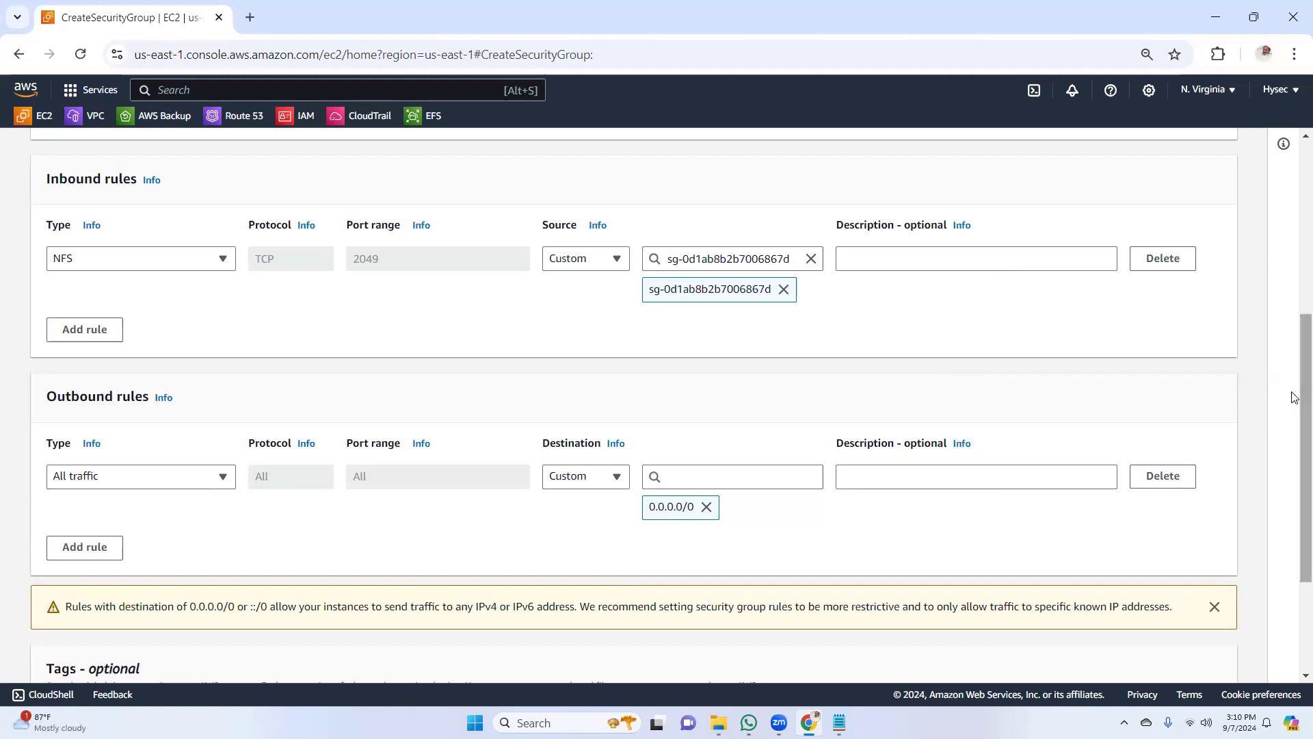
{"action": "scroll", "coordinate": [1296, 452], "scroll_direction": "down", "scroll_amount": 3}
{"action": "left_click", "coordinate": [1163, 655]}
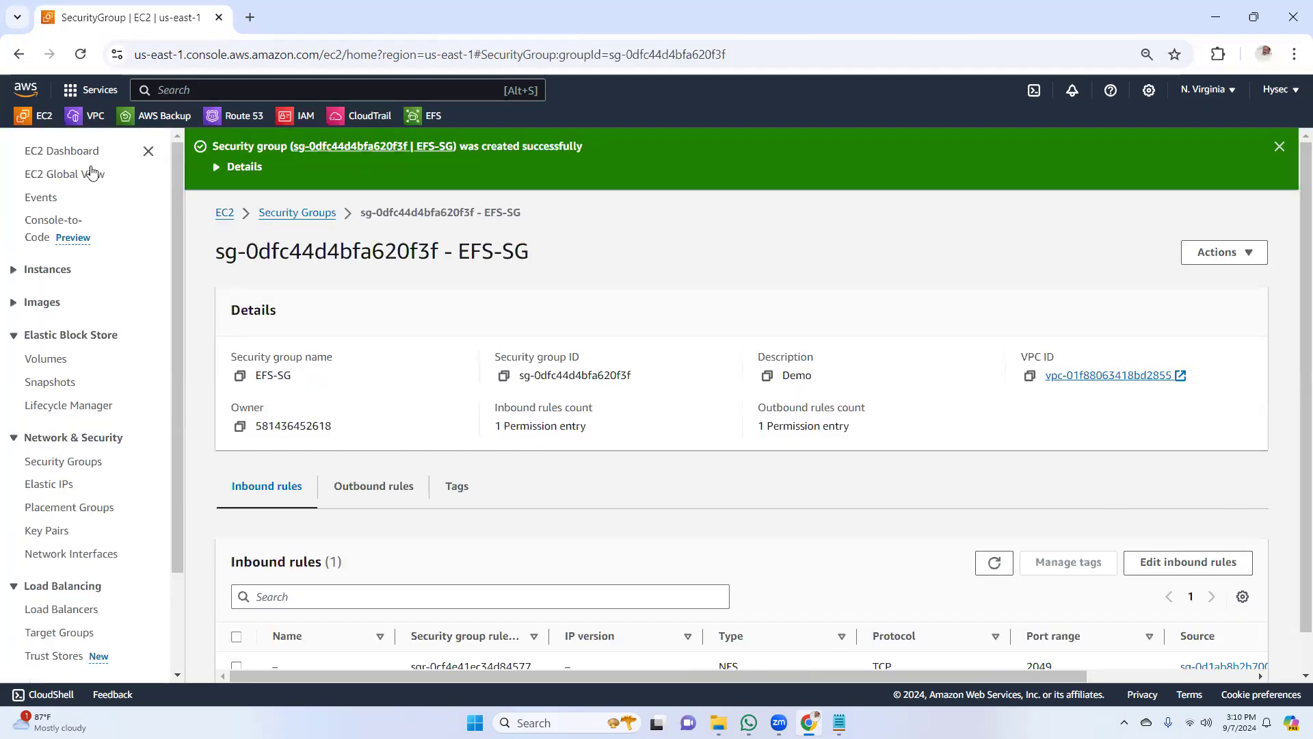
Start launching a new EC2 instance from the running instances list and name it "Web01-1a"
{"action": "left_click", "coordinate": [72, 151]}
{"action": "left_click", "coordinate": [290, 244]}
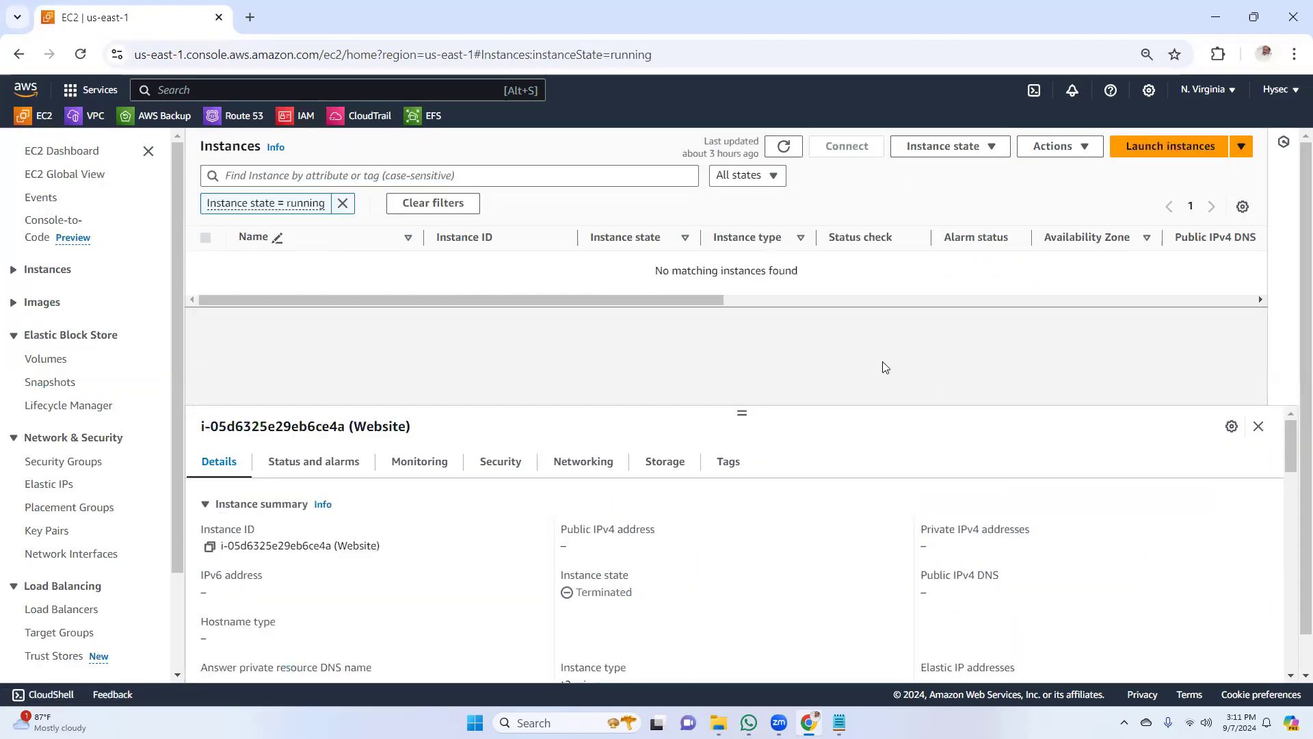
{"action": "left_click", "coordinate": [1193, 149]}
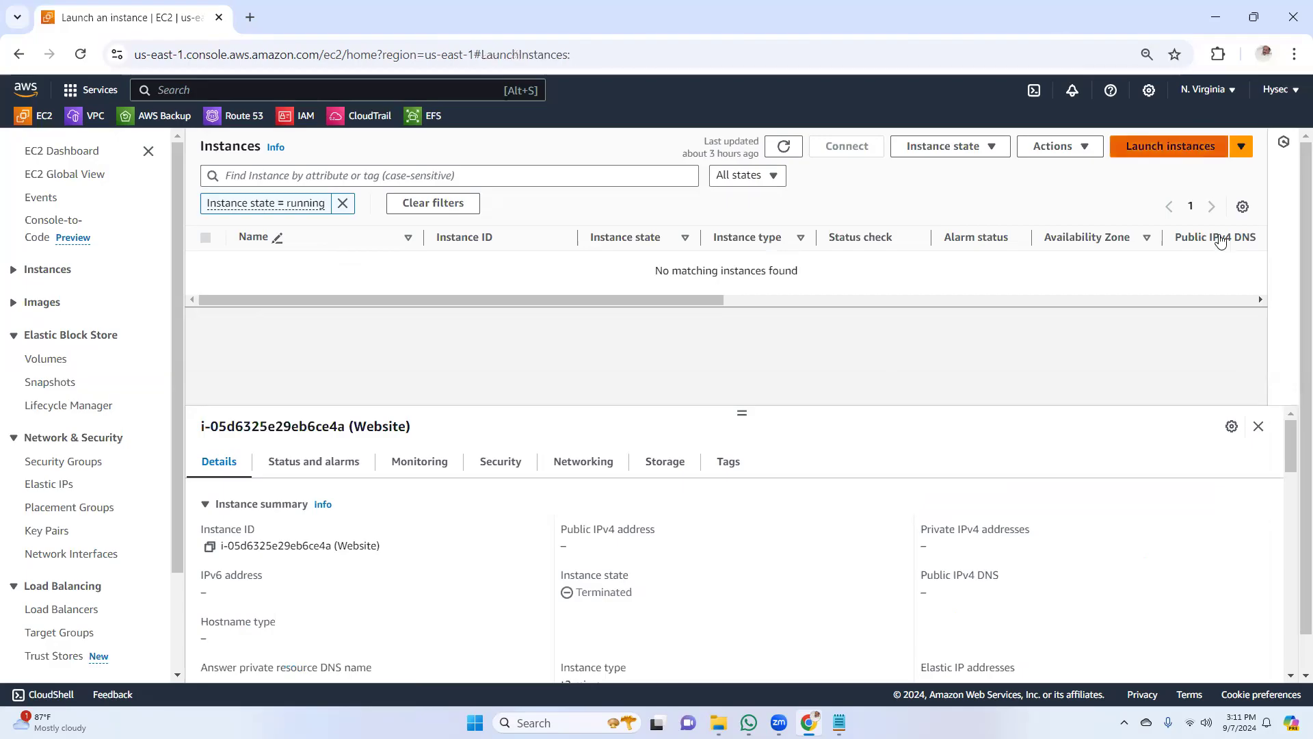
{"action": "left_click", "coordinate": [275, 356]}
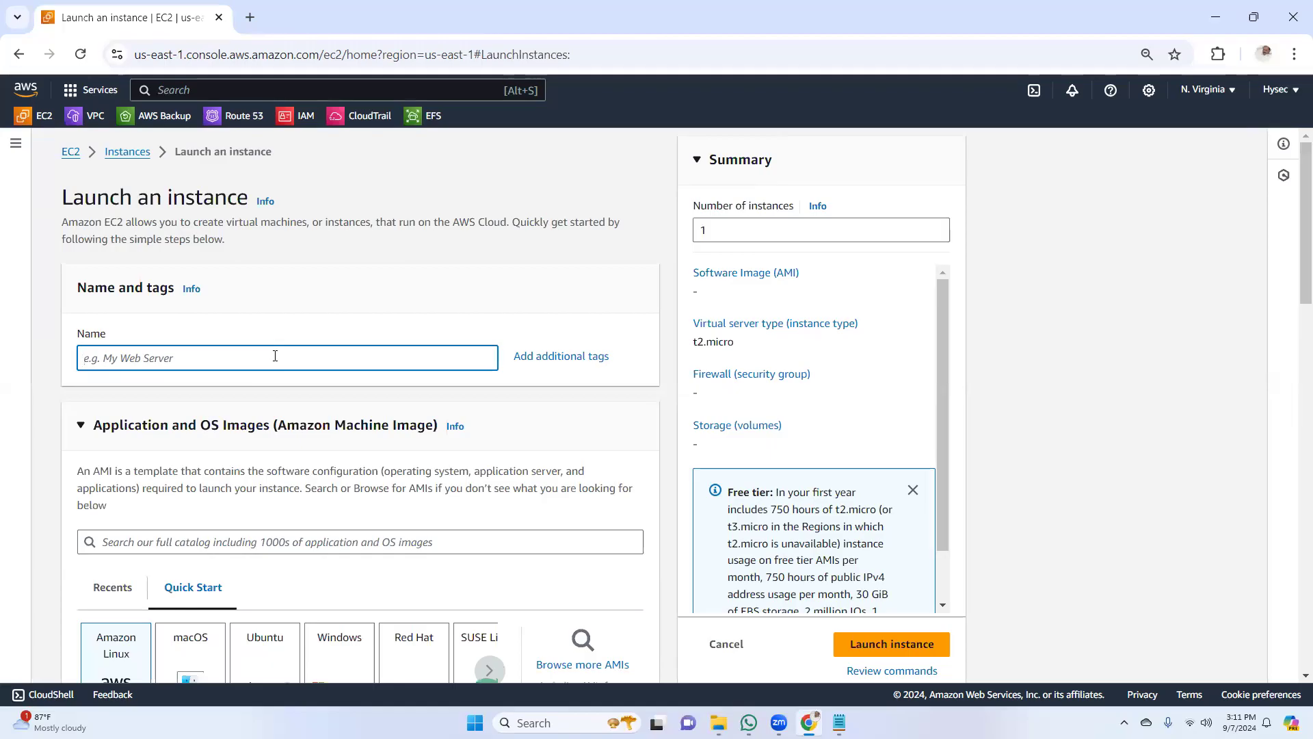
{"action": "type", "text": "Web01"}
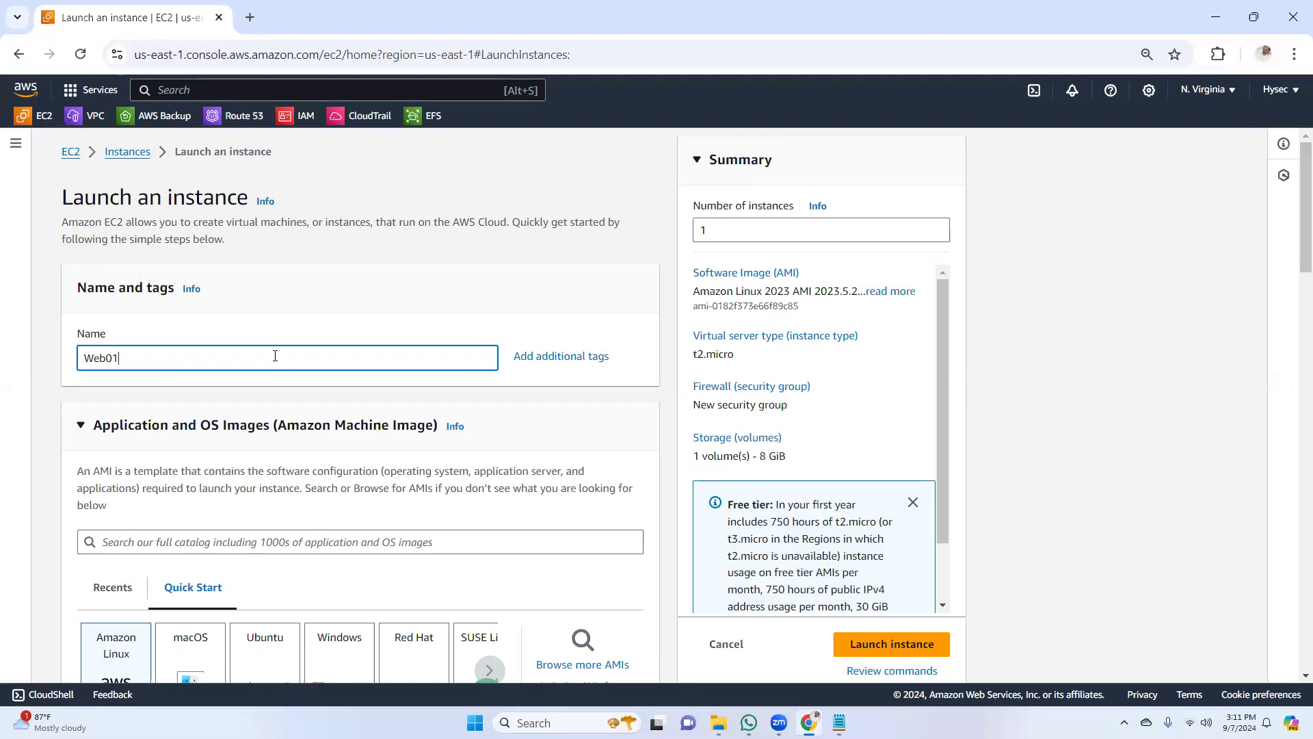
{"action": "type", "text": "-1a"}
Choose the existing "hyseckey" key pair for logging in to the Web01-1a instance
{"action": "scroll", "coordinate": [1295, 208], "scroll_direction": "down", "scroll_amount": 1}
{"action": "scroll", "coordinate": [1294, 208], "scroll_direction": "down", "scroll_amount": 4}
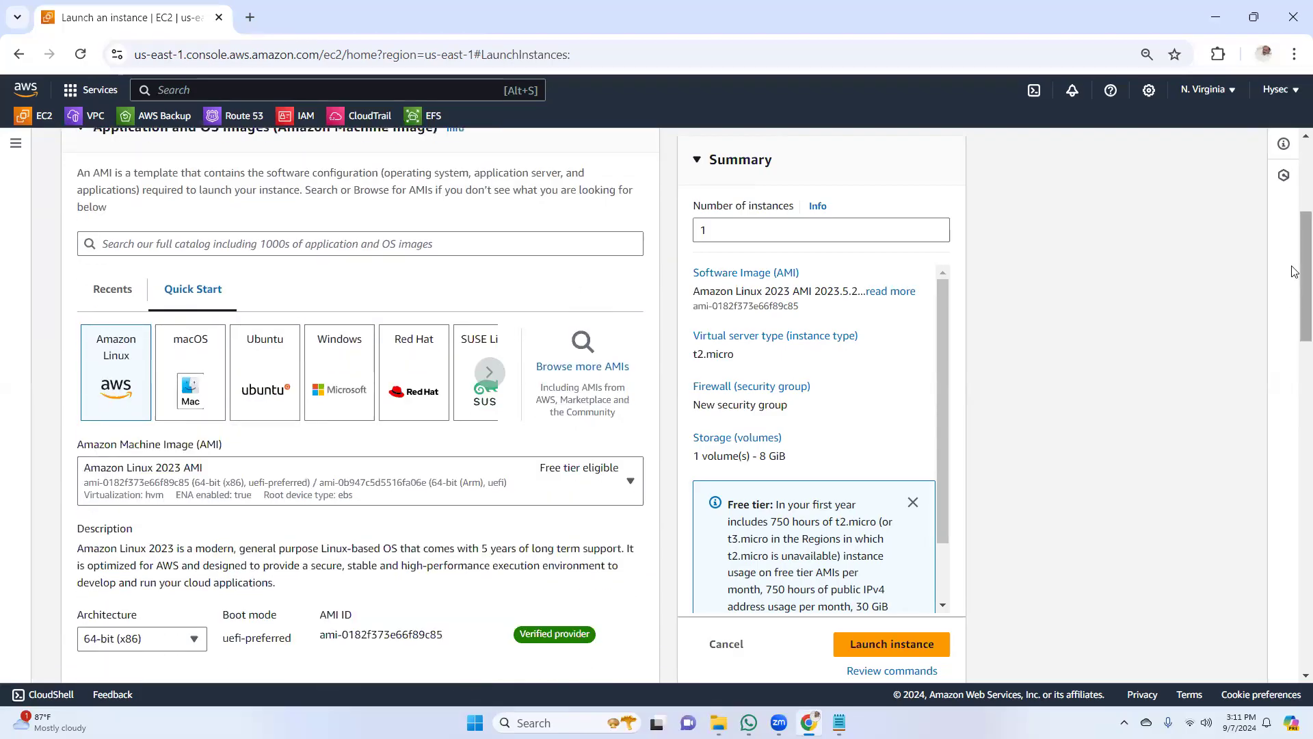
{"action": "scroll", "coordinate": [1295, 281], "scroll_direction": "down", "scroll_amount": 4}
{"action": "scroll", "coordinate": [1295, 347], "scroll_direction": "down", "scroll_amount": 3}
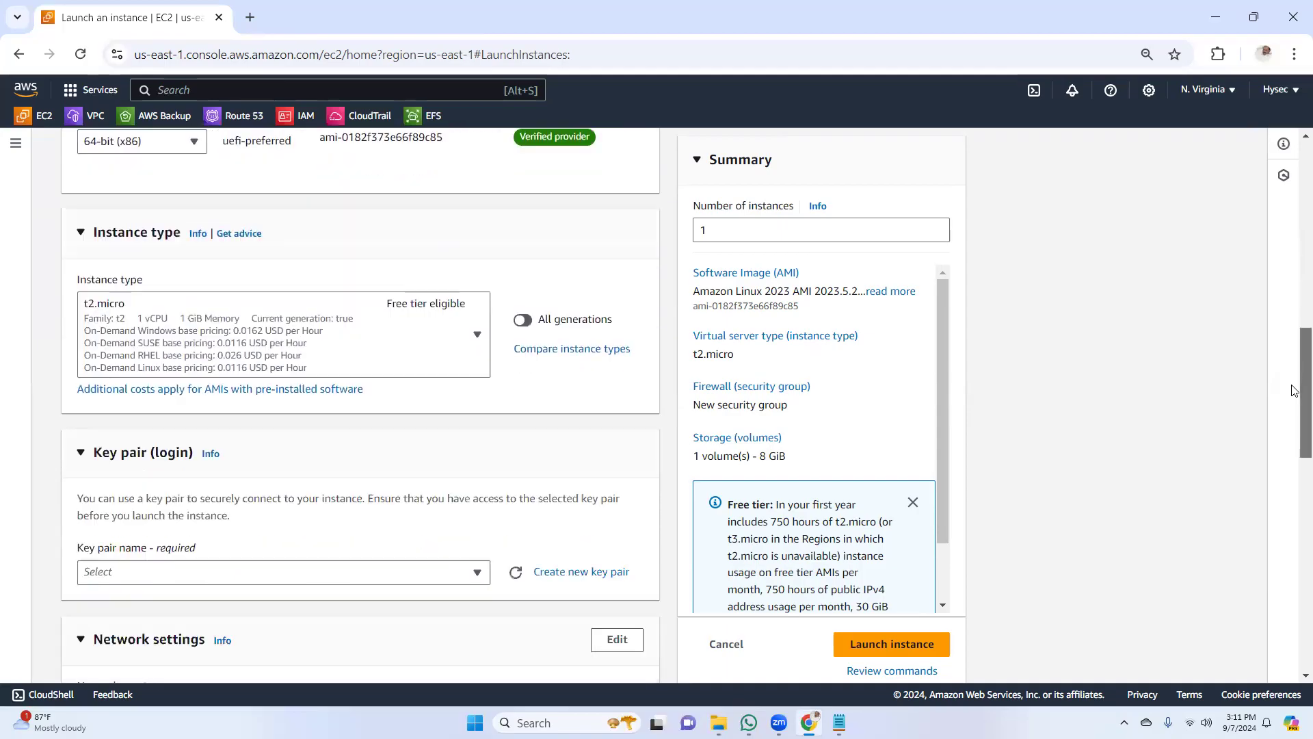
{"action": "scroll", "coordinate": [1295, 389], "scroll_direction": "down", "scroll_amount": 2}
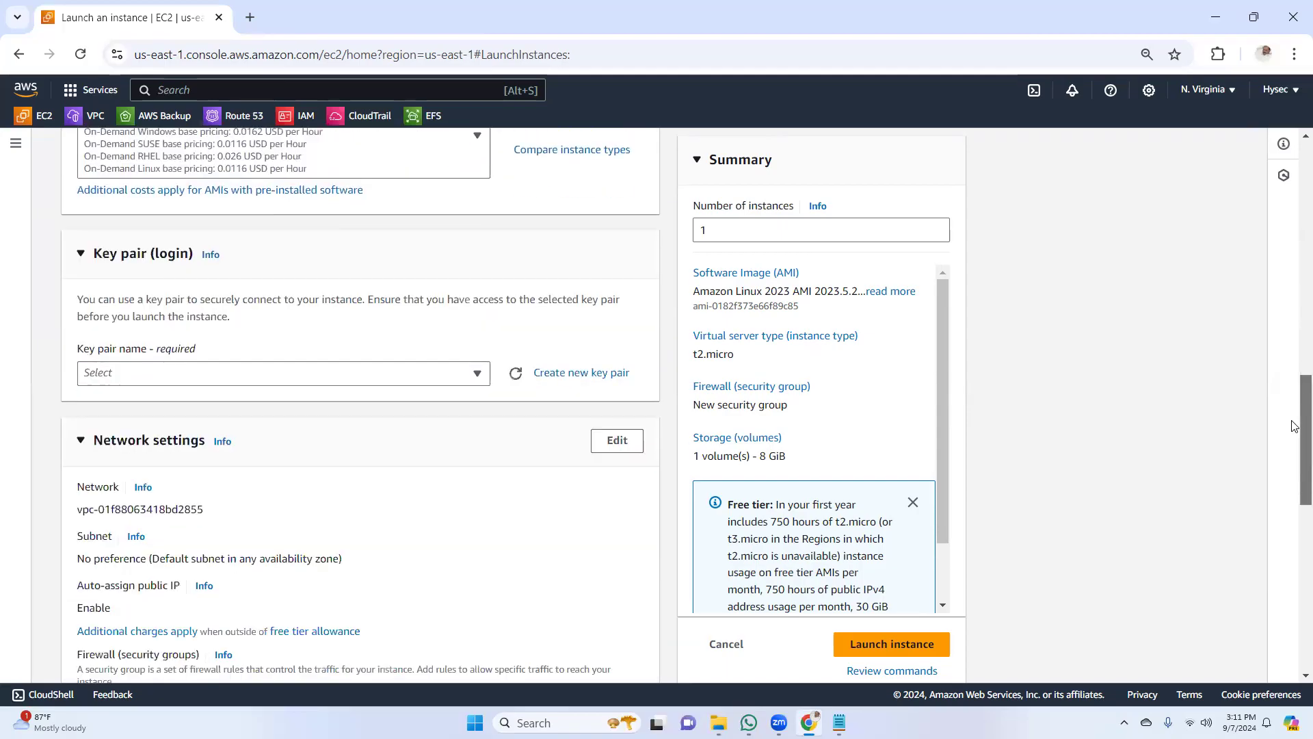
{"action": "left_click", "coordinate": [482, 376]}
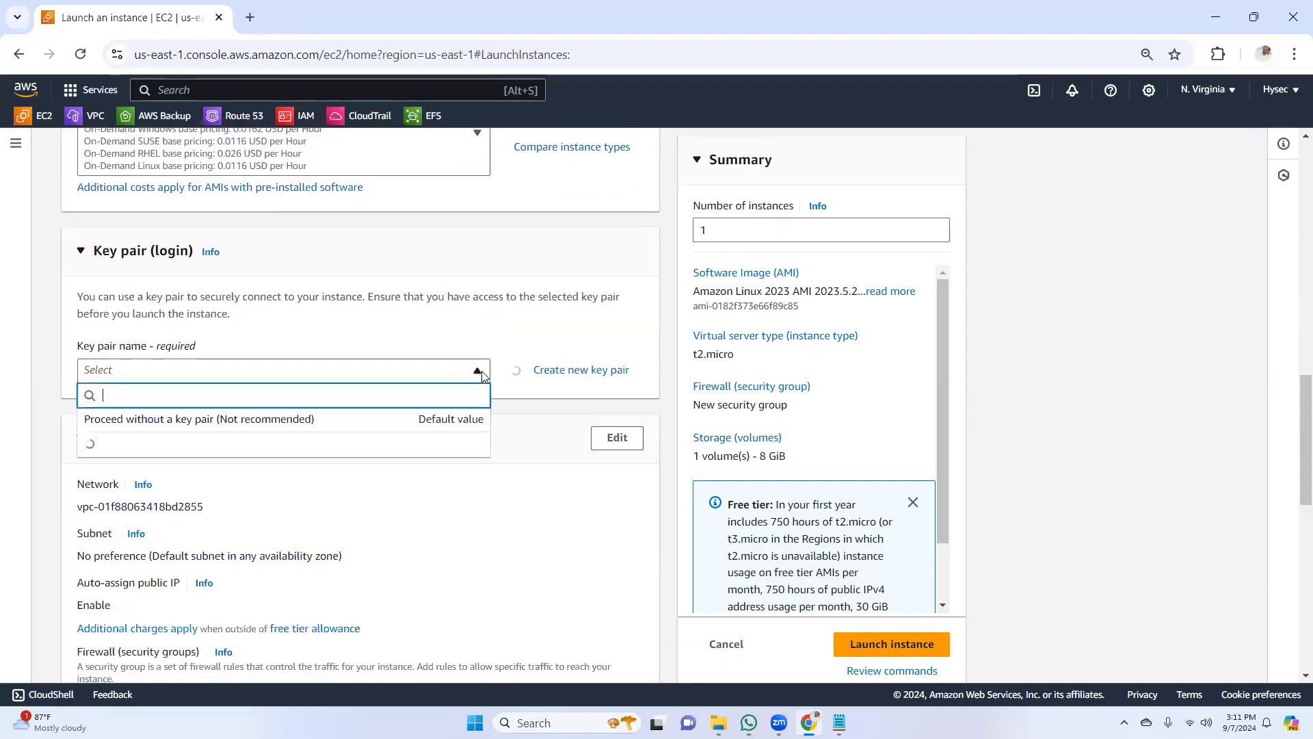
{"action": "left_click", "coordinate": [222, 456]}
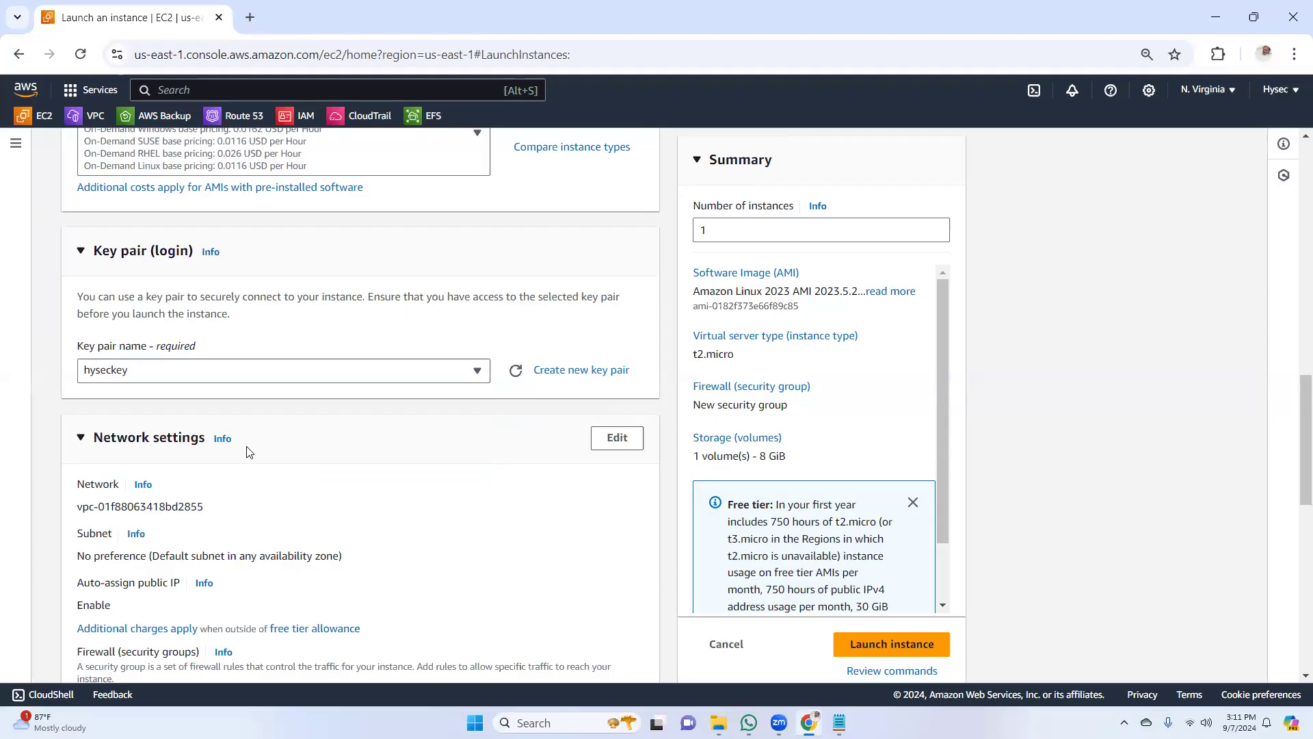
Edit the network settings and select the default VPC's subnet in availability zone us-east-1a
{"action": "left_click_drag", "start_coordinate": [1298, 402], "coordinate": [1298, 437]}
{"action": "left_click", "coordinate": [612, 286]}
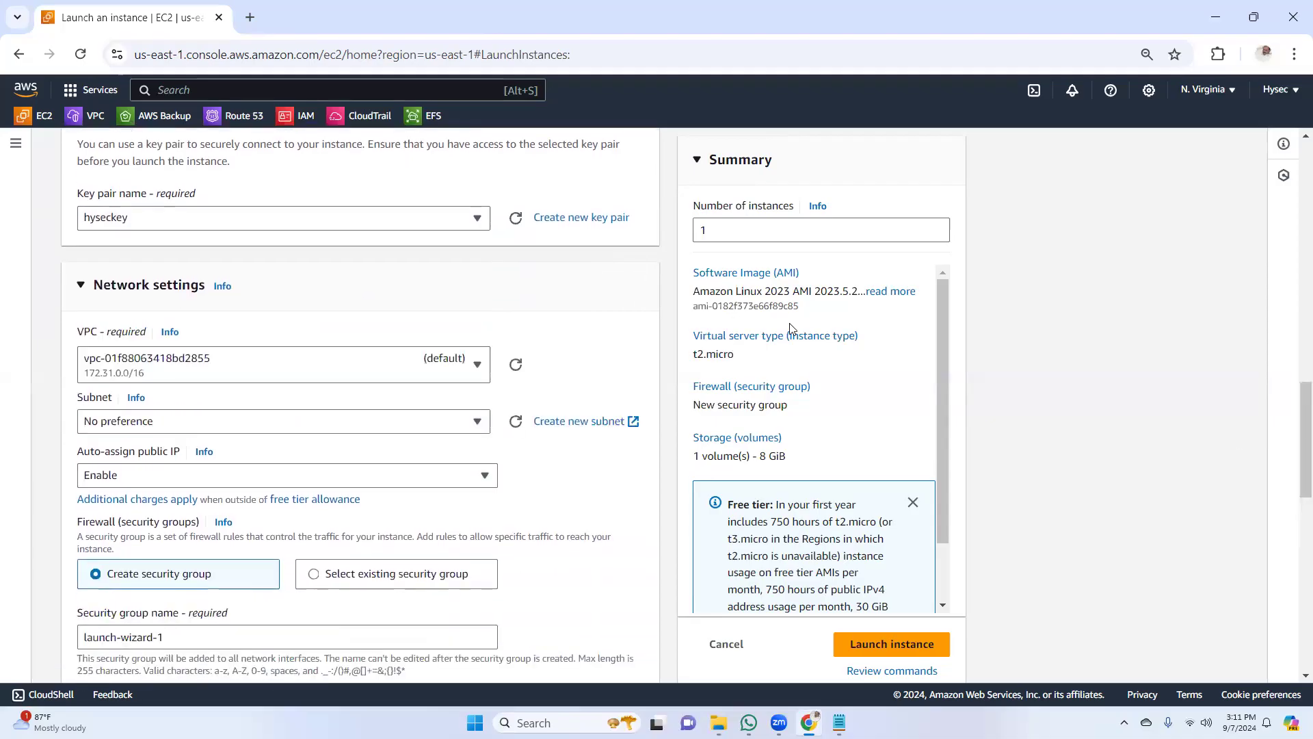
{"action": "left_click", "coordinate": [358, 422]}
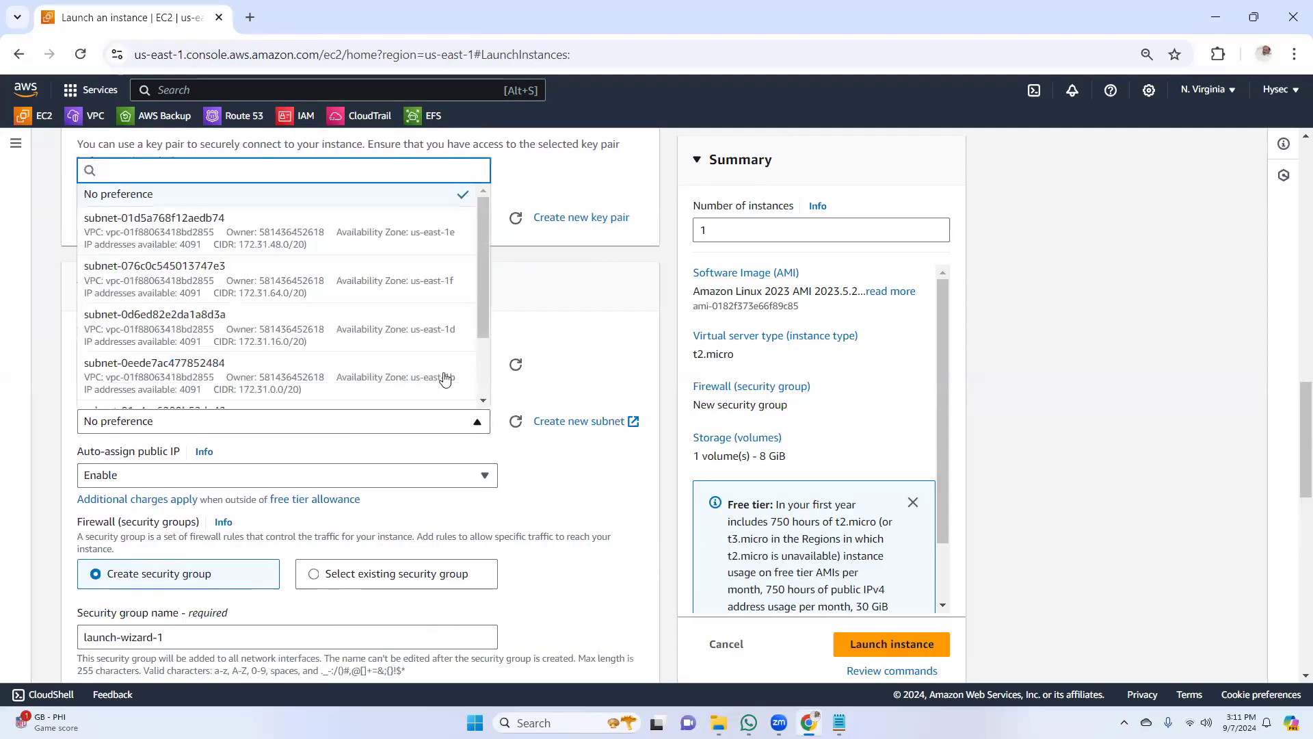
{"action": "left_click_drag", "start_coordinate": [483, 291], "coordinate": [482, 358]}
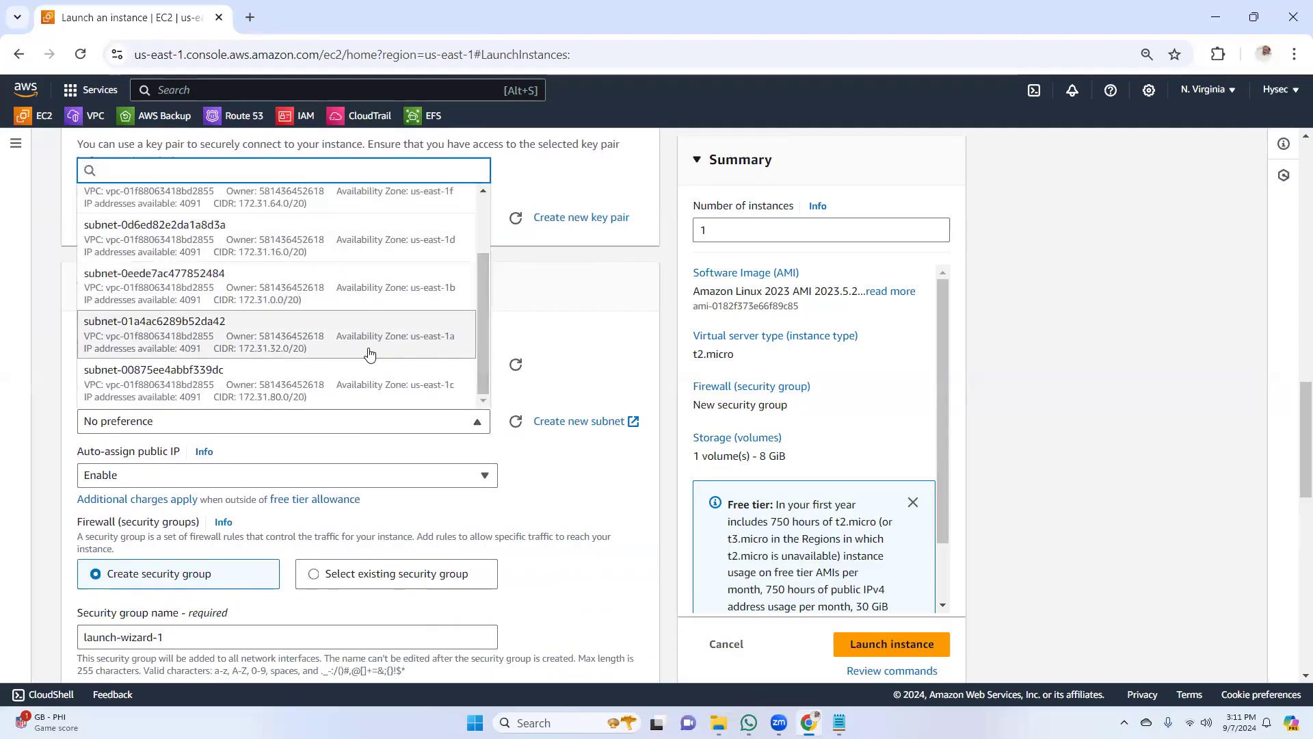
{"action": "left_click", "coordinate": [440, 344]}
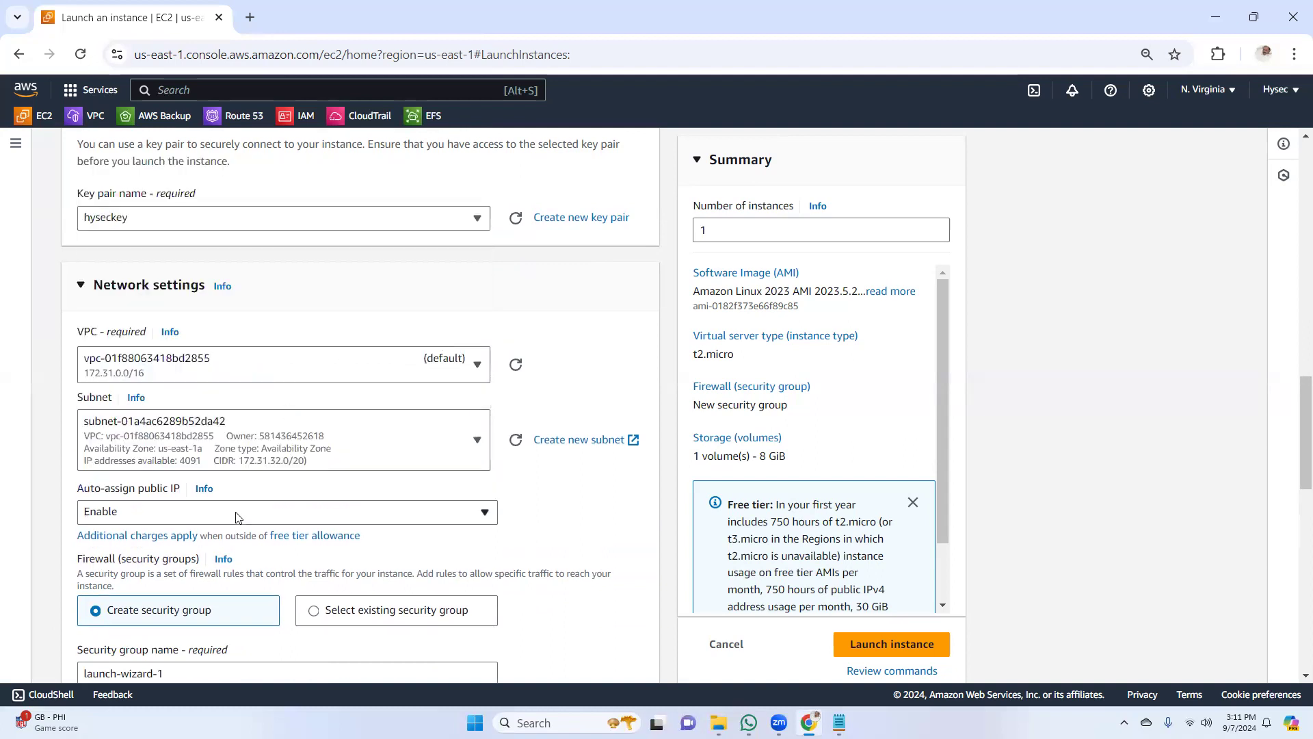
Assign the existing Webserver-SG security group to the Web01-1a instance and launch it
{"action": "left_click_drag", "start_coordinate": [1296, 411], "coordinate": [1295, 482]}
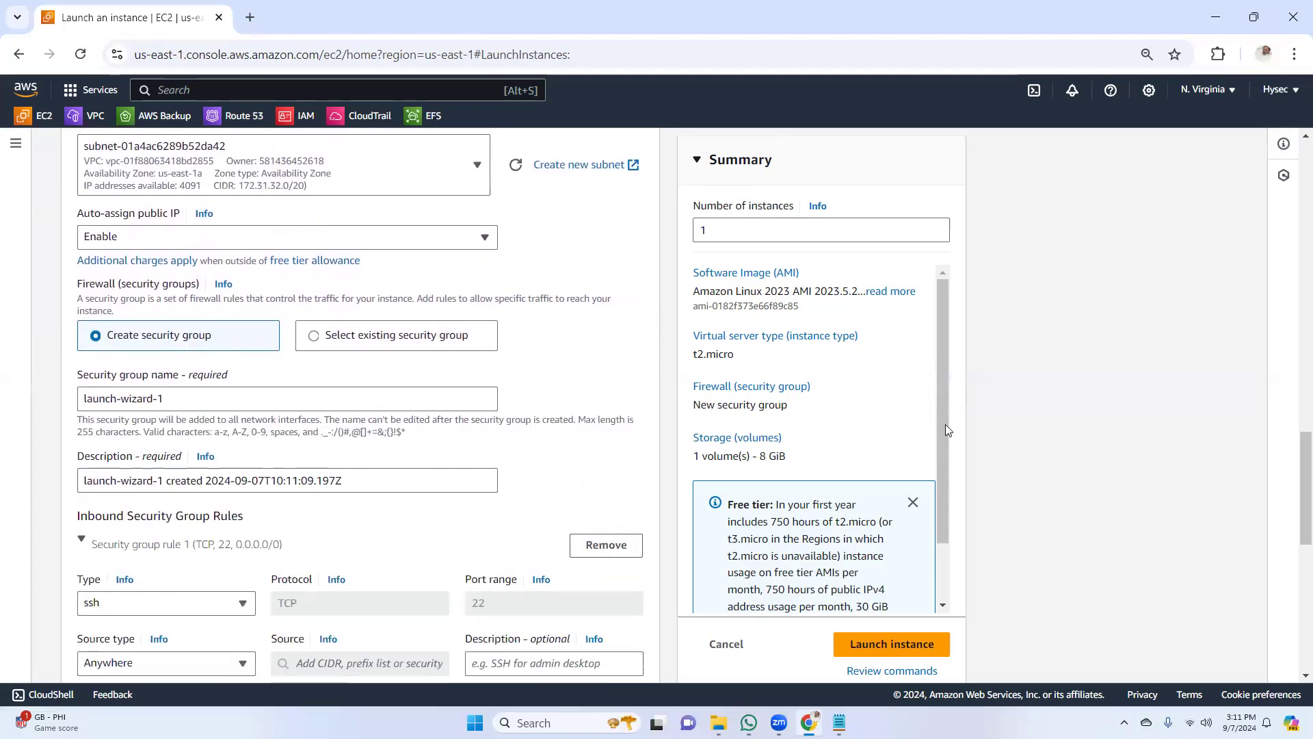
{"action": "left_click", "coordinate": [316, 337]}
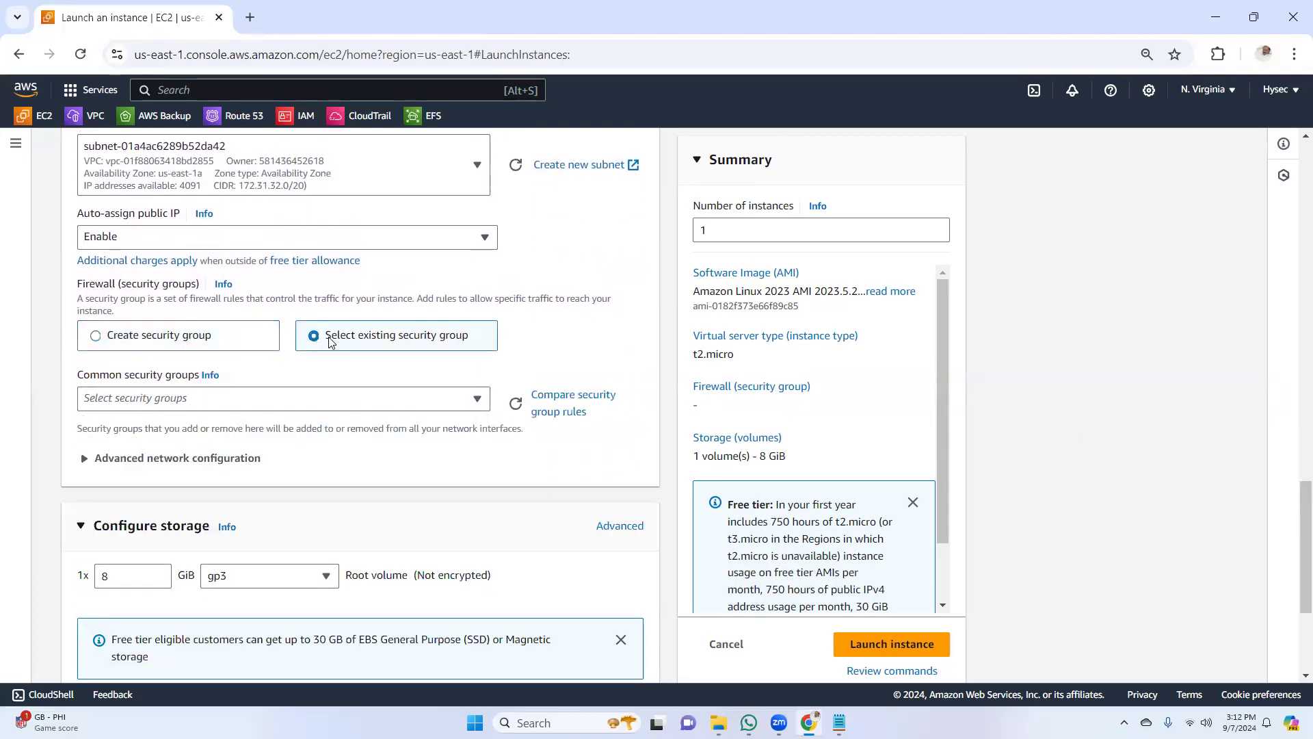
{"action": "left_click", "coordinate": [381, 403]}
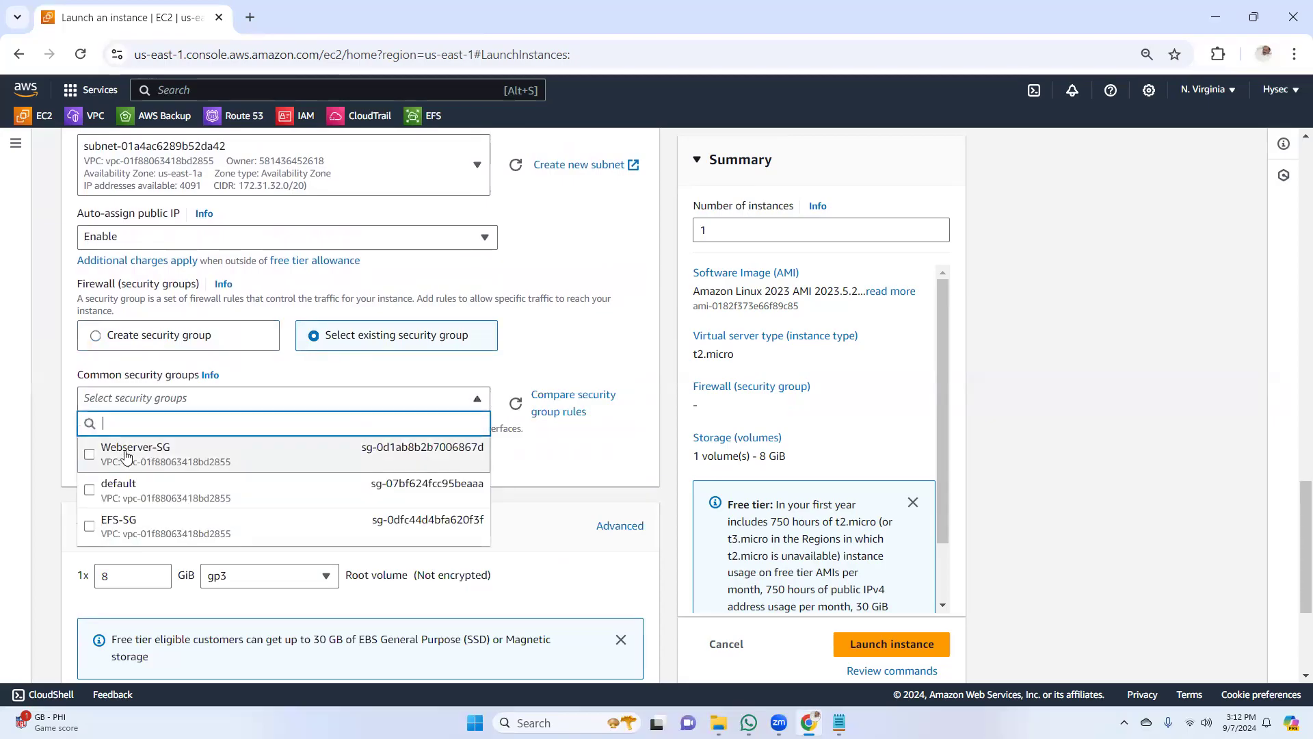
{"action": "left_click", "coordinate": [92, 463]}
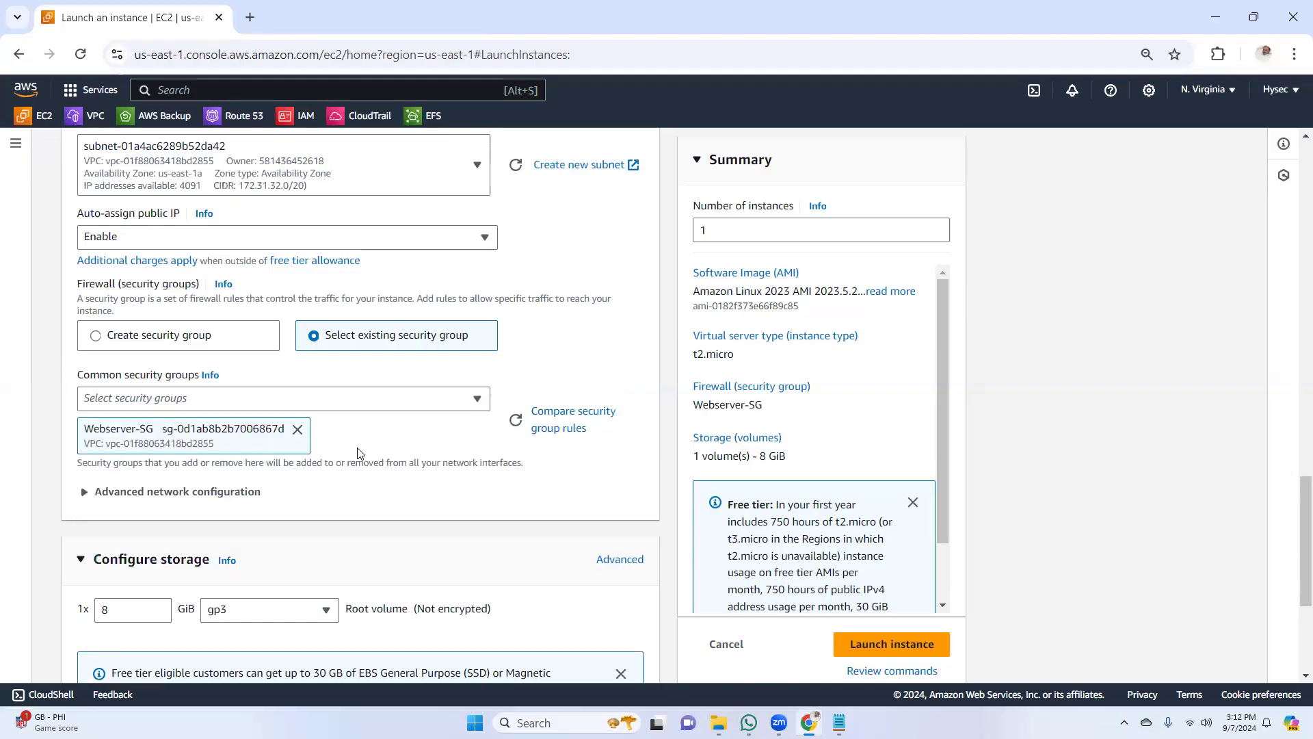
{"action": "scroll", "coordinate": [1296, 495], "scroll_direction": "down", "scroll_amount": 4}
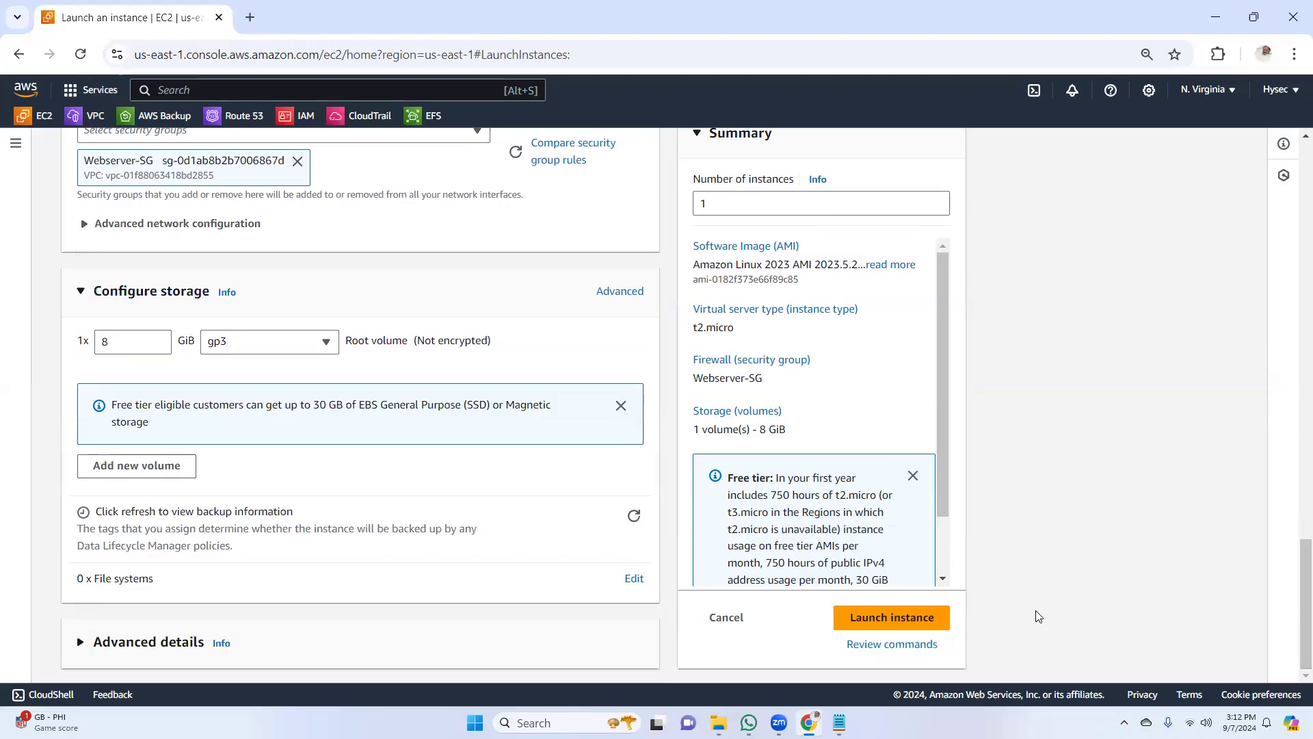
{"action": "left_click", "coordinate": [879, 620]}
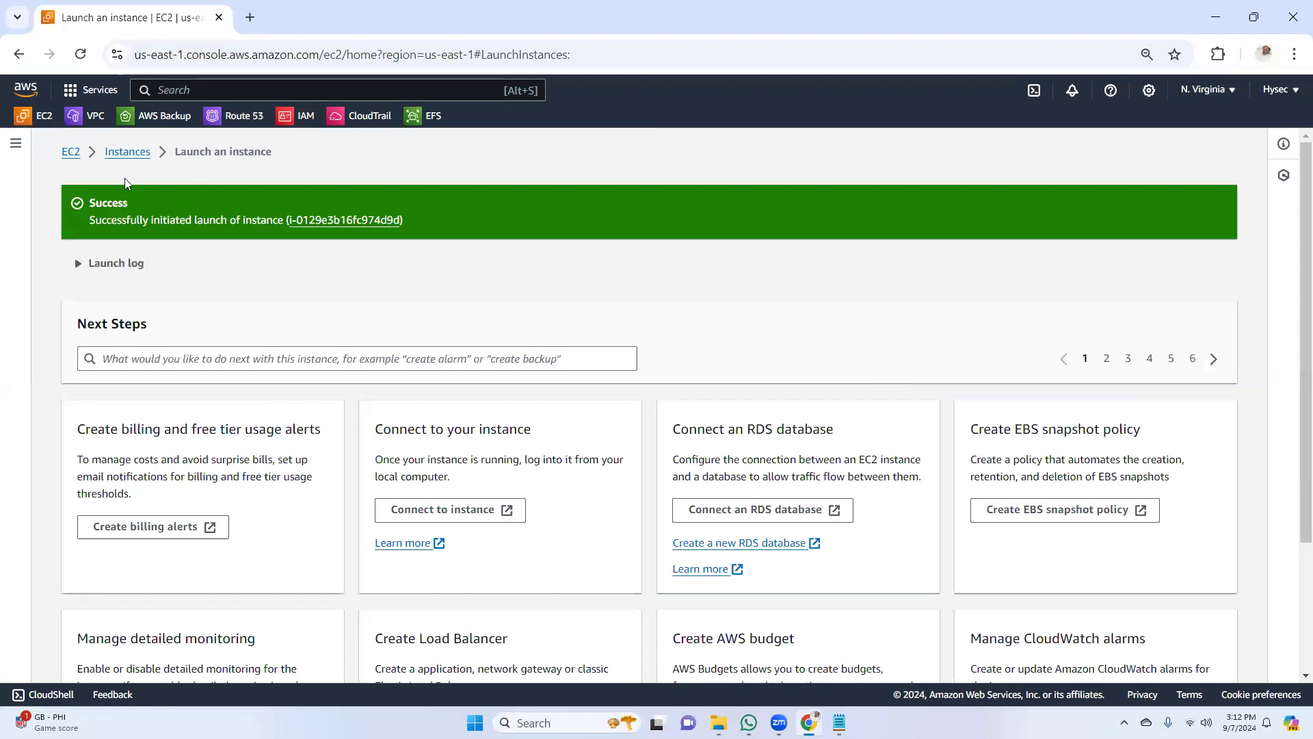
Start launching a second EC2 instance from the instances list and name it "web02-1b"
{"action": "left_click", "coordinate": [127, 151]}
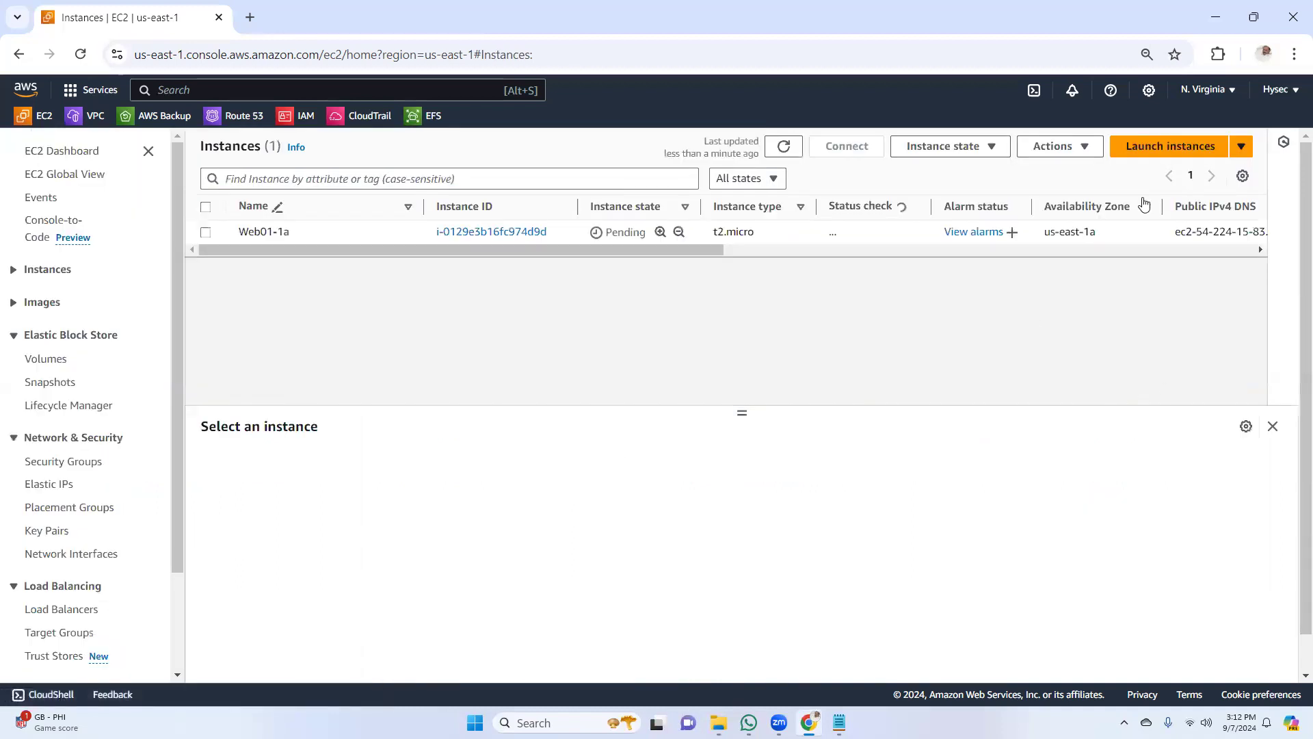
{"action": "left_click", "coordinate": [1160, 149]}
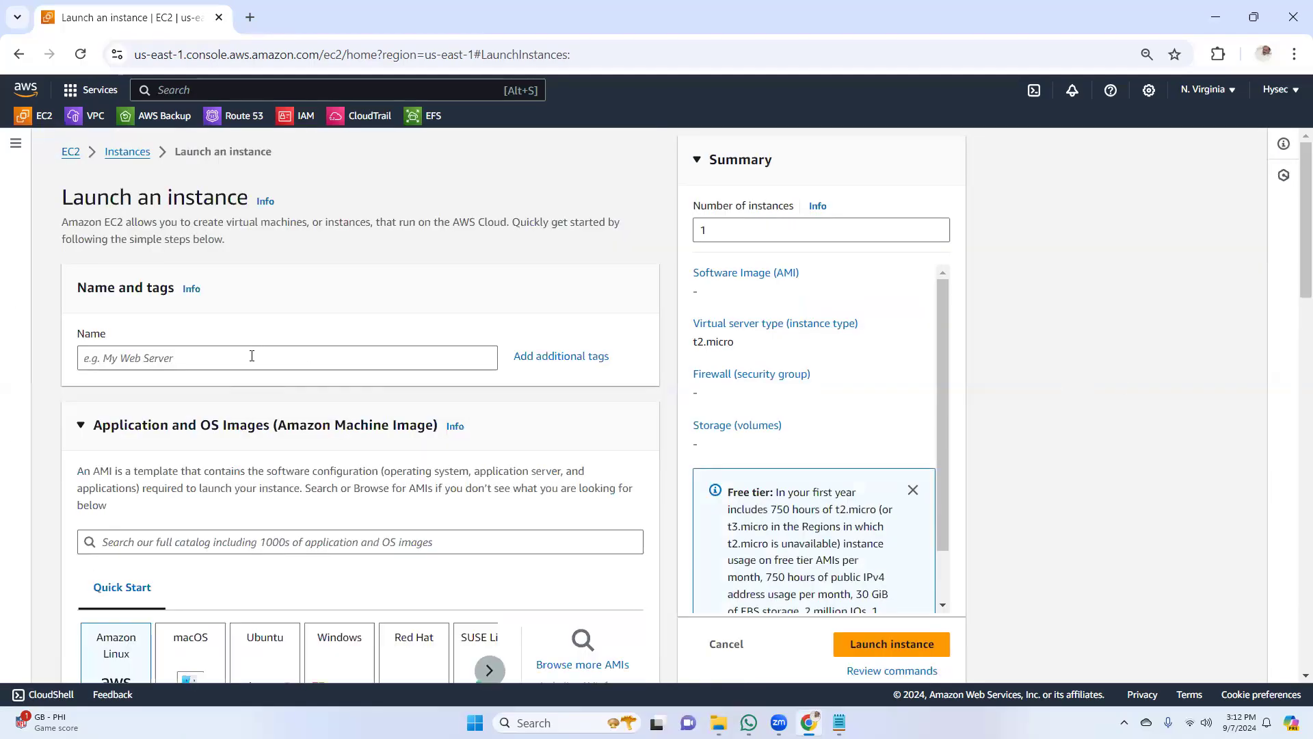
{"action": "left_click", "coordinate": [252, 355]}
{"action": "type", "text": "a"}
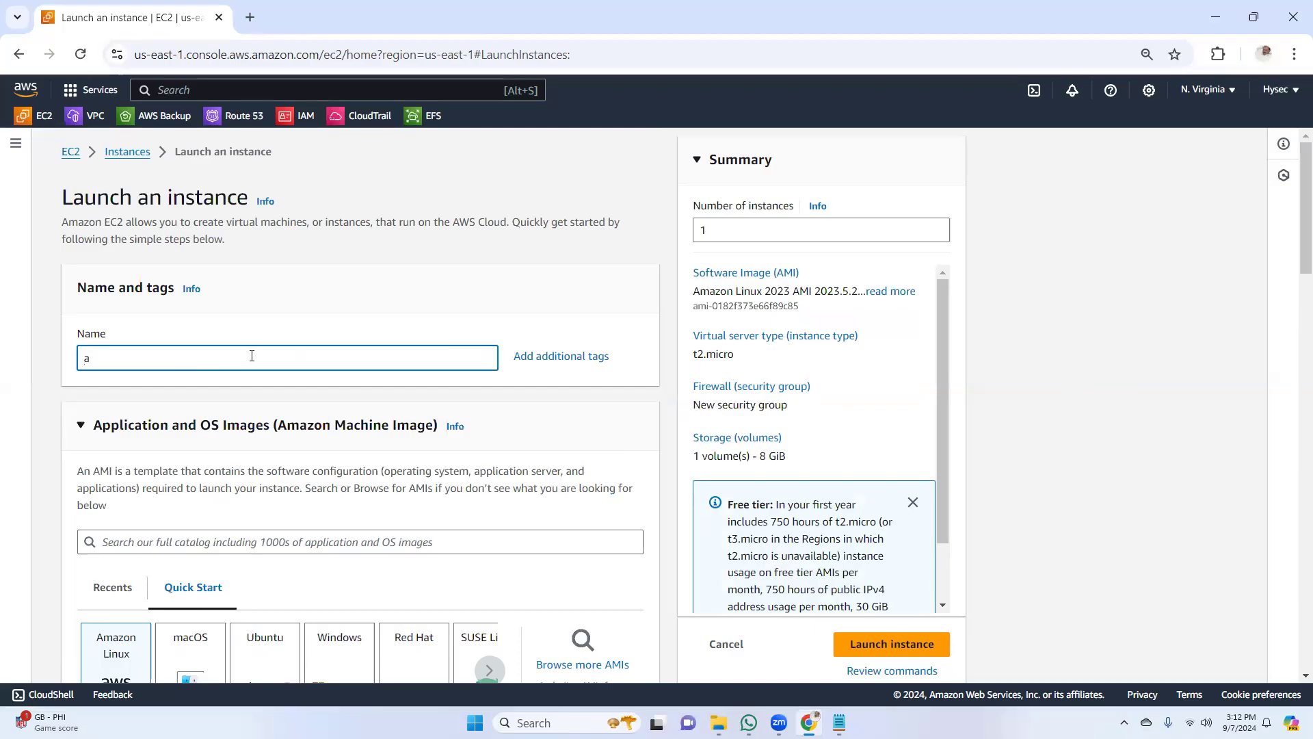
{"action": "key", "text": "BackSpace"}
{"action": "type", "text": "weba"}
{"action": "type", "text": "0"}
{"action": "type", "text": "2"}
{"action": "type", "text": "-1b"}
Choose the existing "hyseckey" key pair for the web02-1b instance
{"action": "scroll", "coordinate": [1295, 293], "scroll_direction": "down", "scroll_amount": 1}
{"action": "scroll", "coordinate": [1294, 293], "scroll_direction": "down", "scroll_amount": 5}
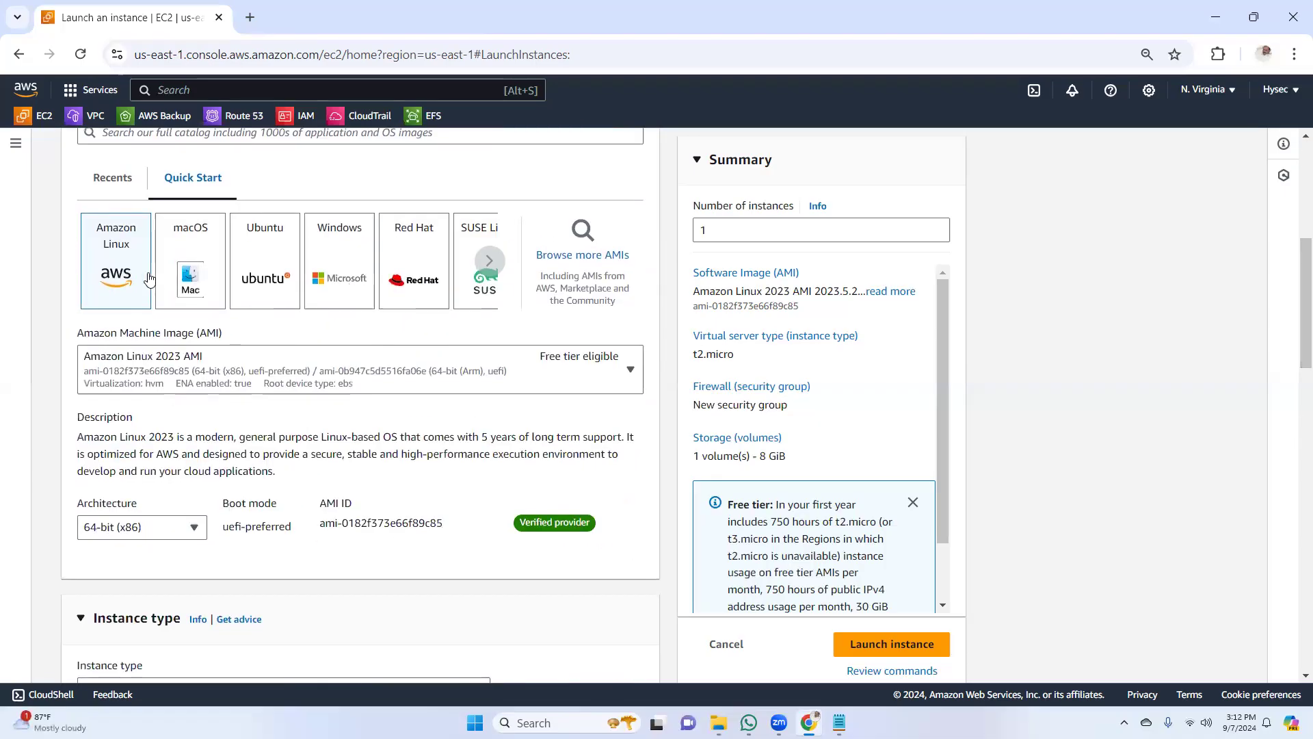
{"action": "scroll", "coordinate": [1295, 361], "scroll_direction": "down", "scroll_amount": 8}
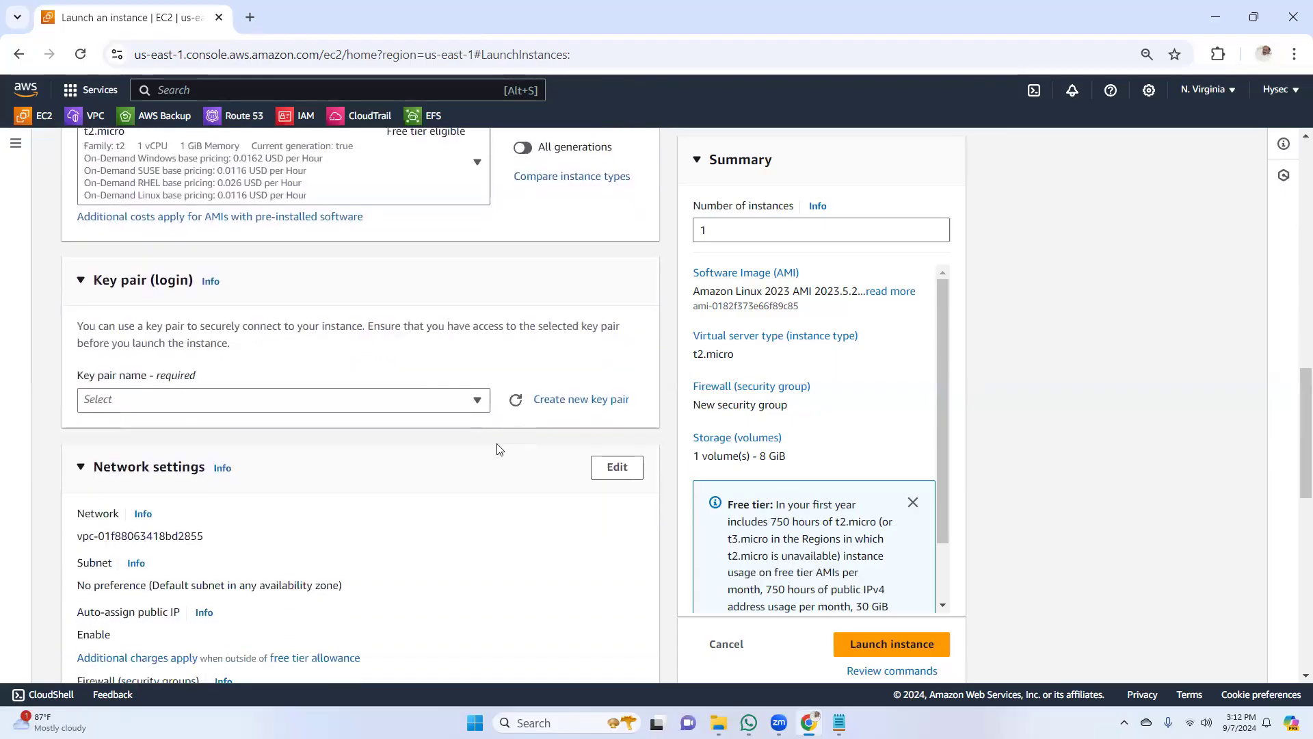
{"action": "left_click", "coordinate": [415, 405]}
{"action": "left_click", "coordinate": [228, 483]}
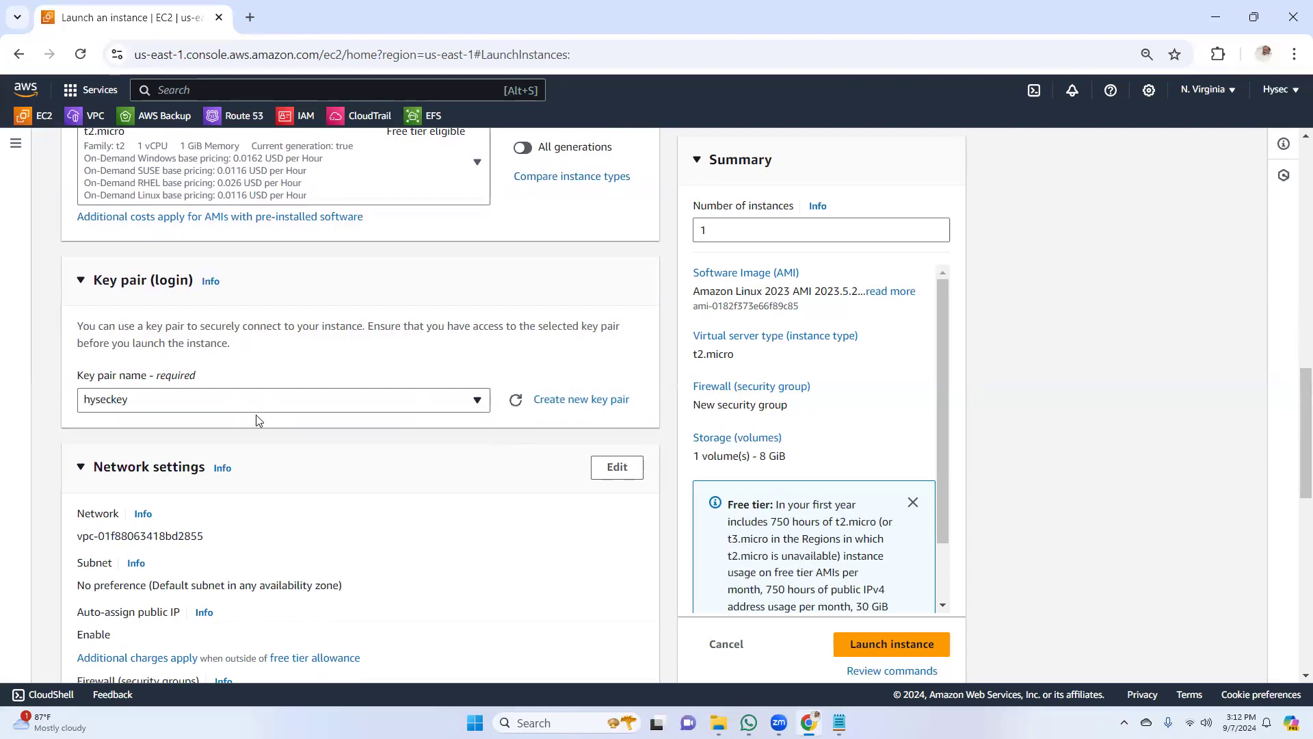
Edit the network settings and select the default VPC's subnet in availability zone us-east-1b
{"action": "scroll", "coordinate": [1295, 457], "scroll_direction": "down", "scroll_amount": 4}
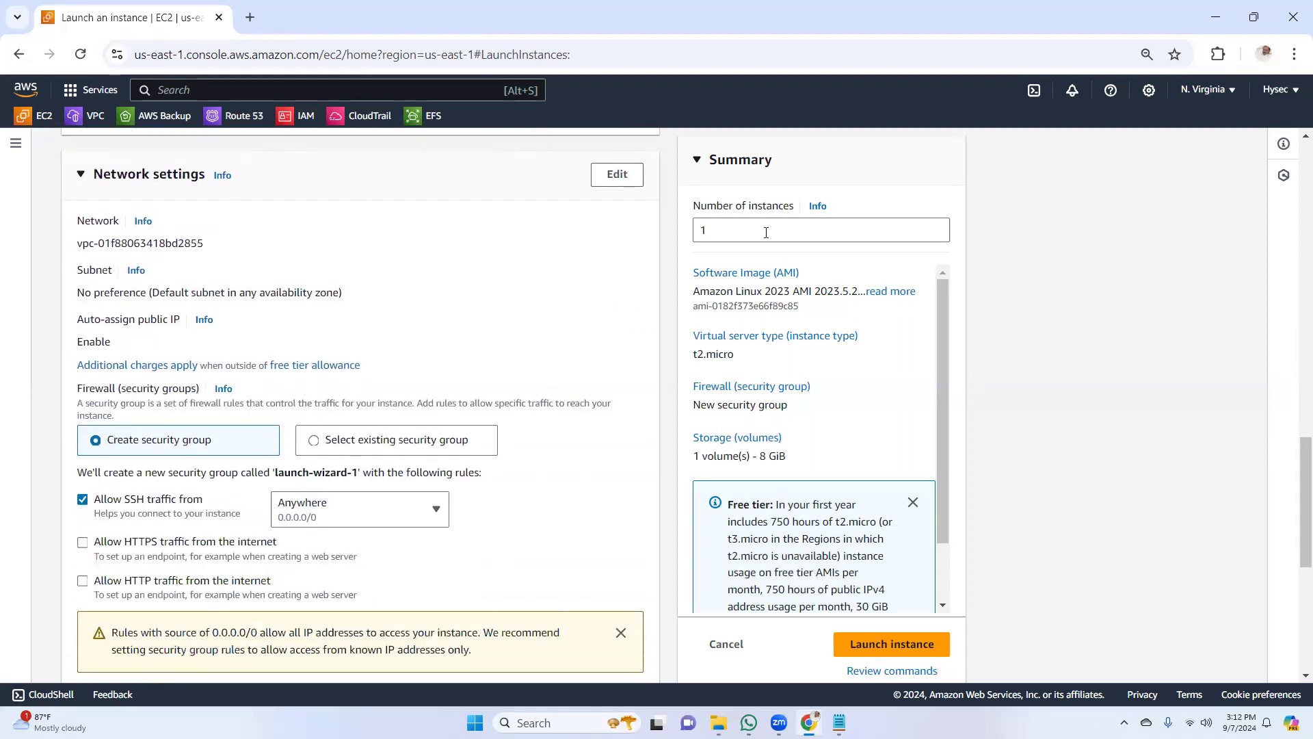
{"action": "left_click", "coordinate": [617, 174]}
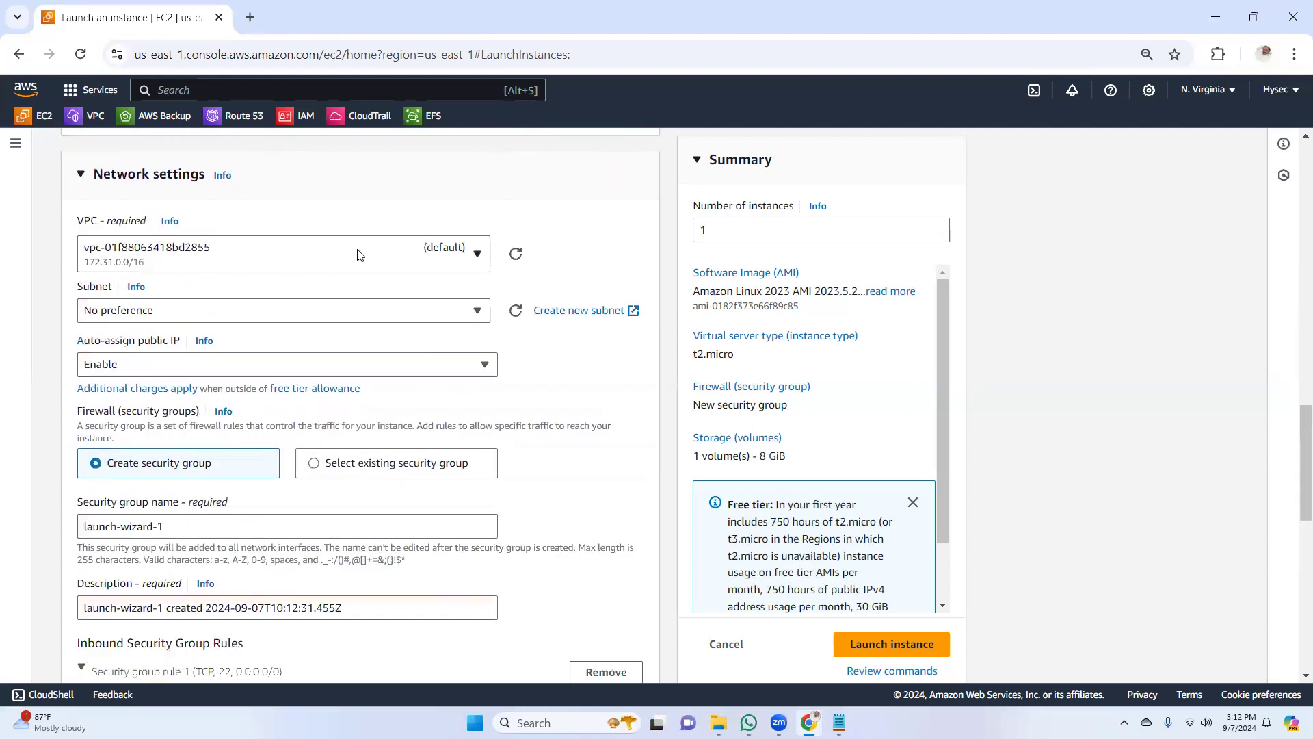
{"action": "left_click", "coordinate": [369, 313]}
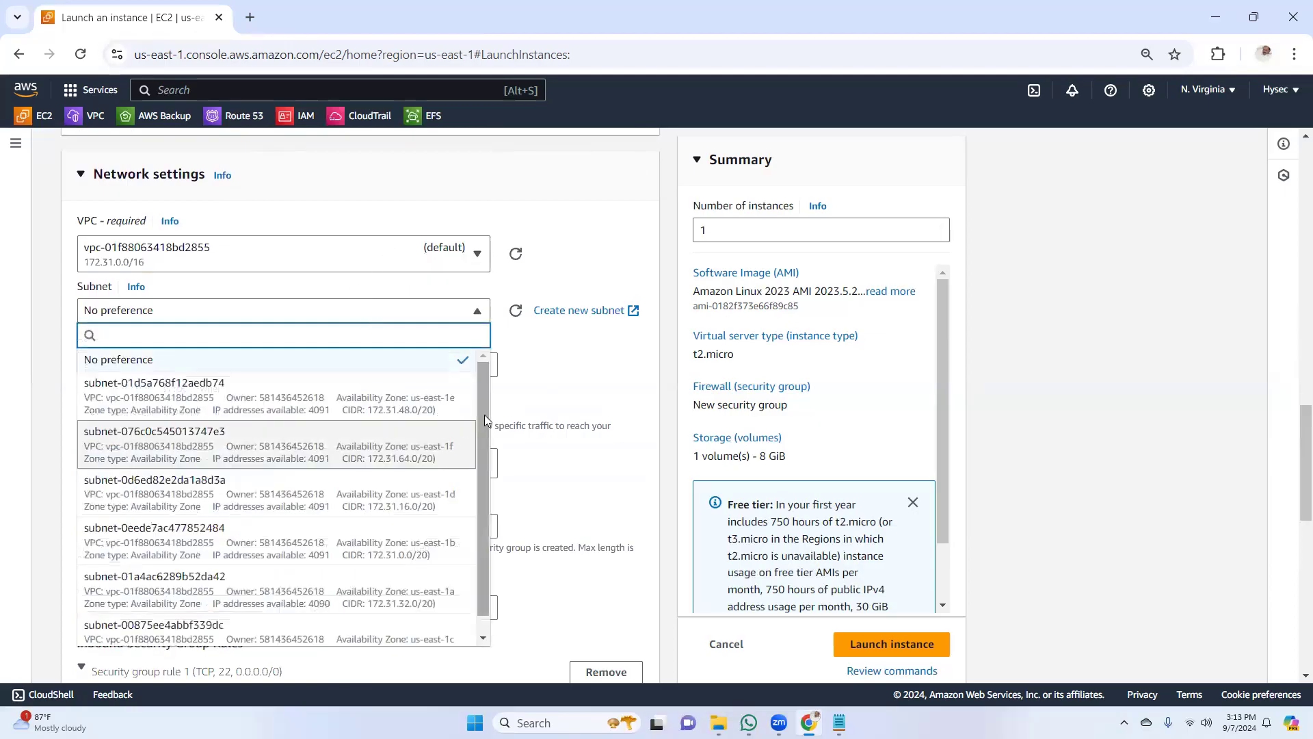
{"action": "scroll", "coordinate": [485, 420], "scroll_direction": "down", "scroll_amount": 1}
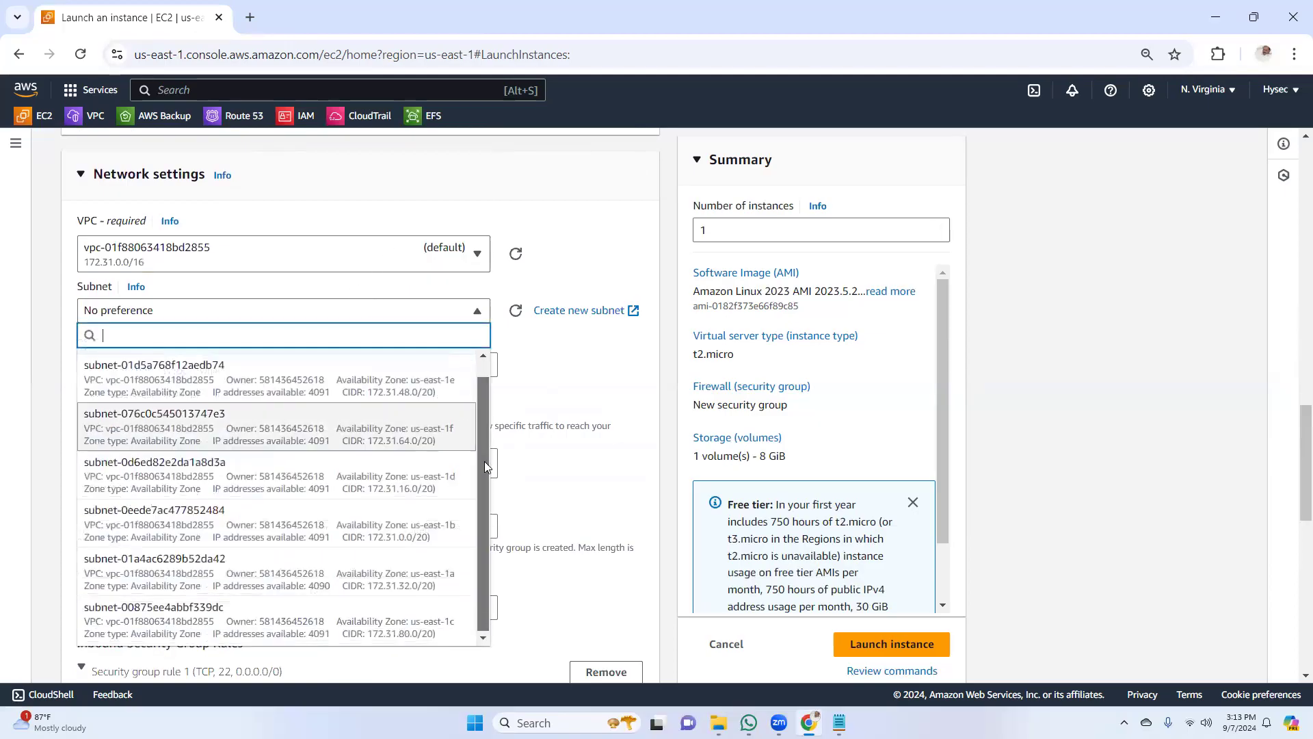
{"action": "left_click", "coordinate": [415, 528]}
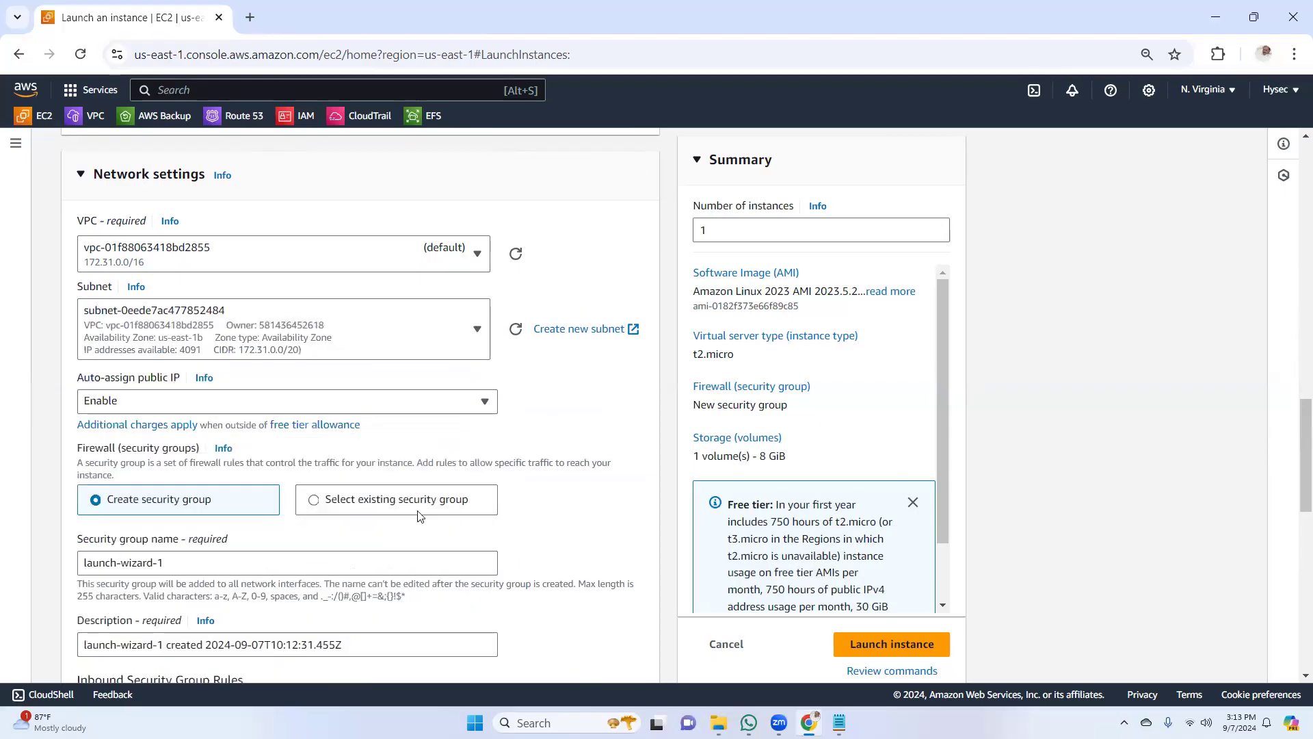
Use an existing security group for the web02-1b instance and select Webserver-SG
{"action": "scroll", "coordinate": [1296, 444], "scroll_direction": "down", "scroll_amount": 1}
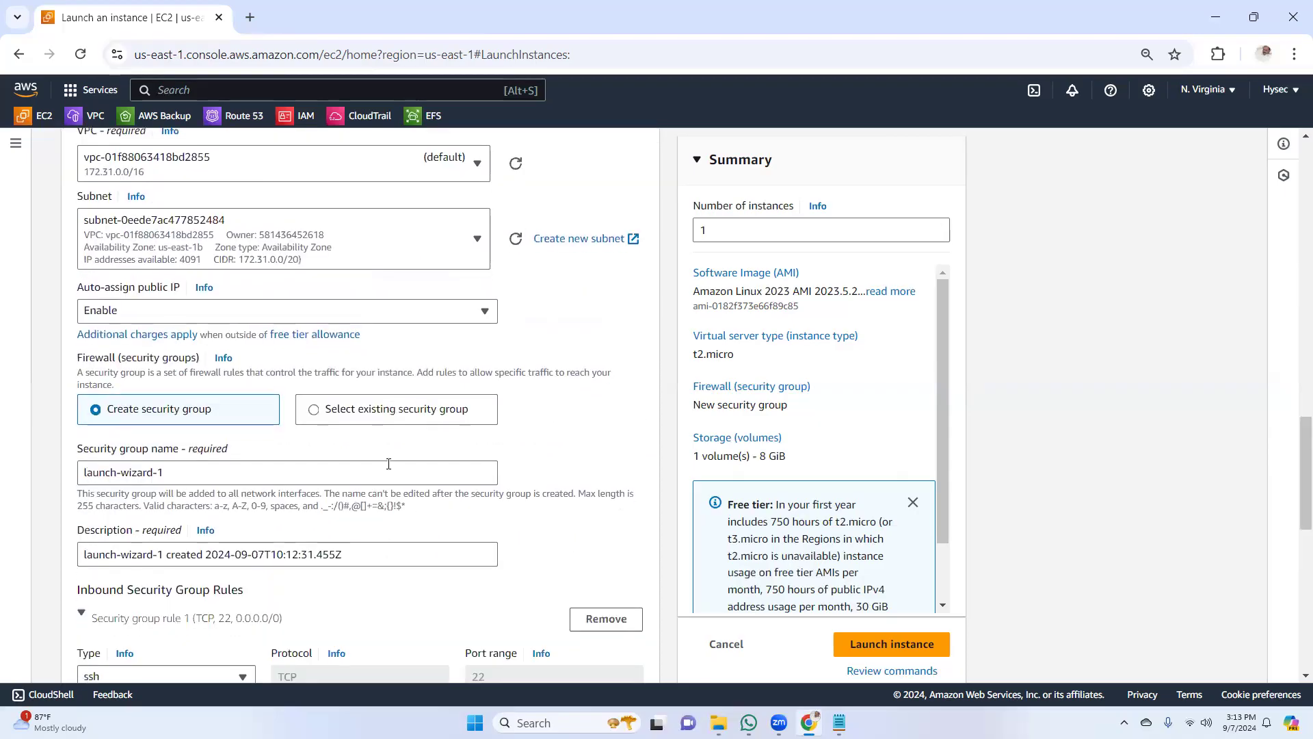
{"action": "left_click", "coordinate": [318, 413]}
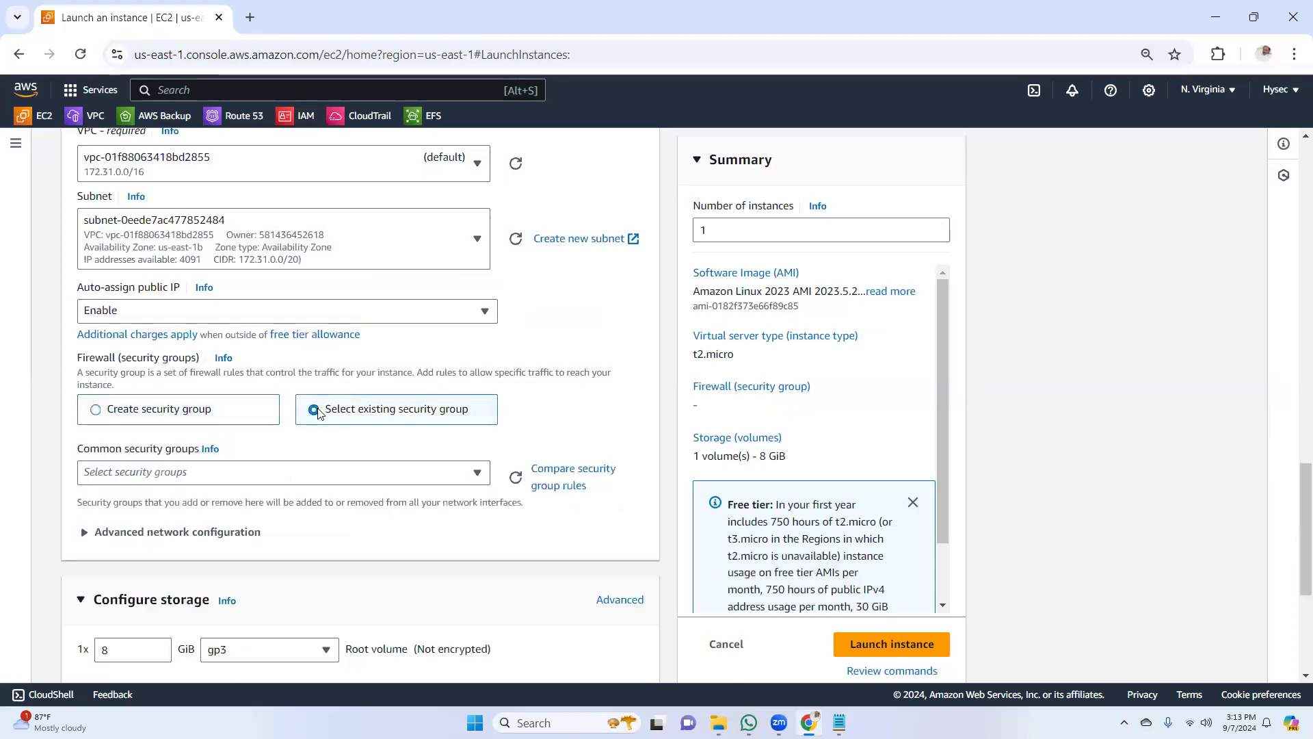
{"action": "left_click", "coordinate": [313, 472]}
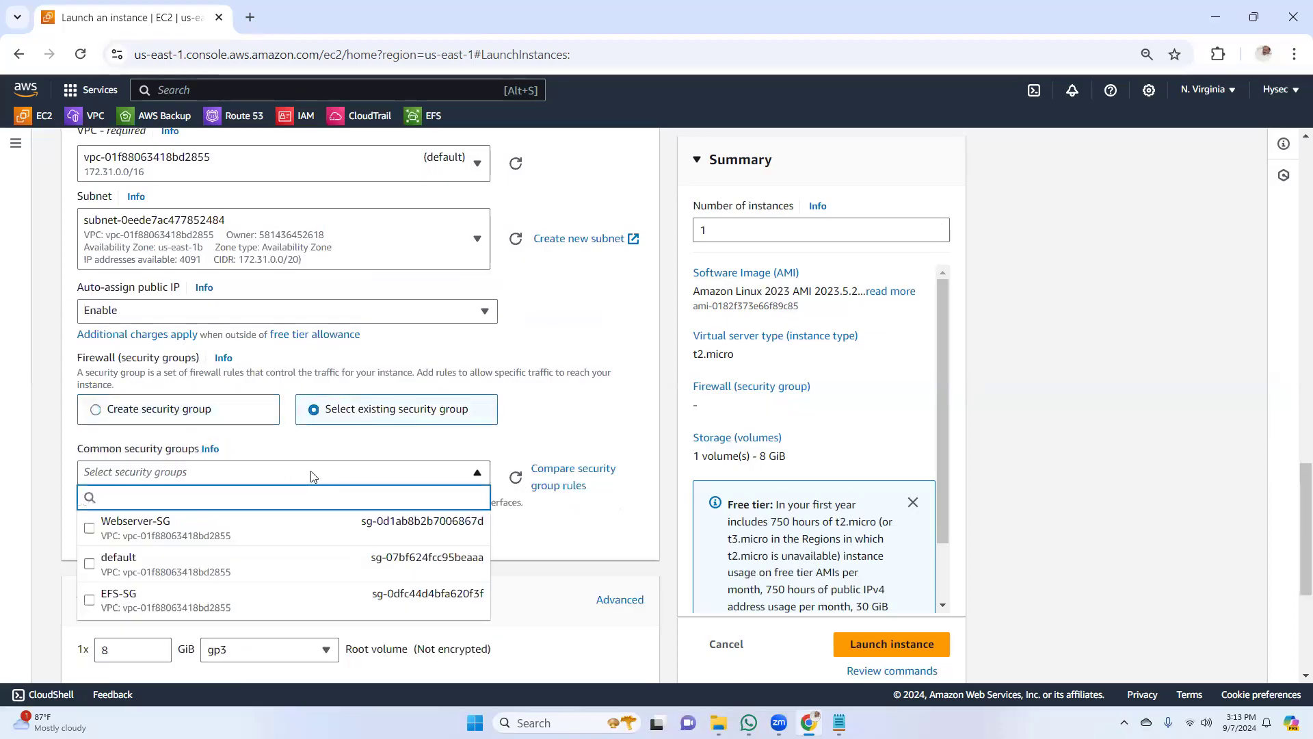
{"action": "left_click", "coordinate": [90, 531]}
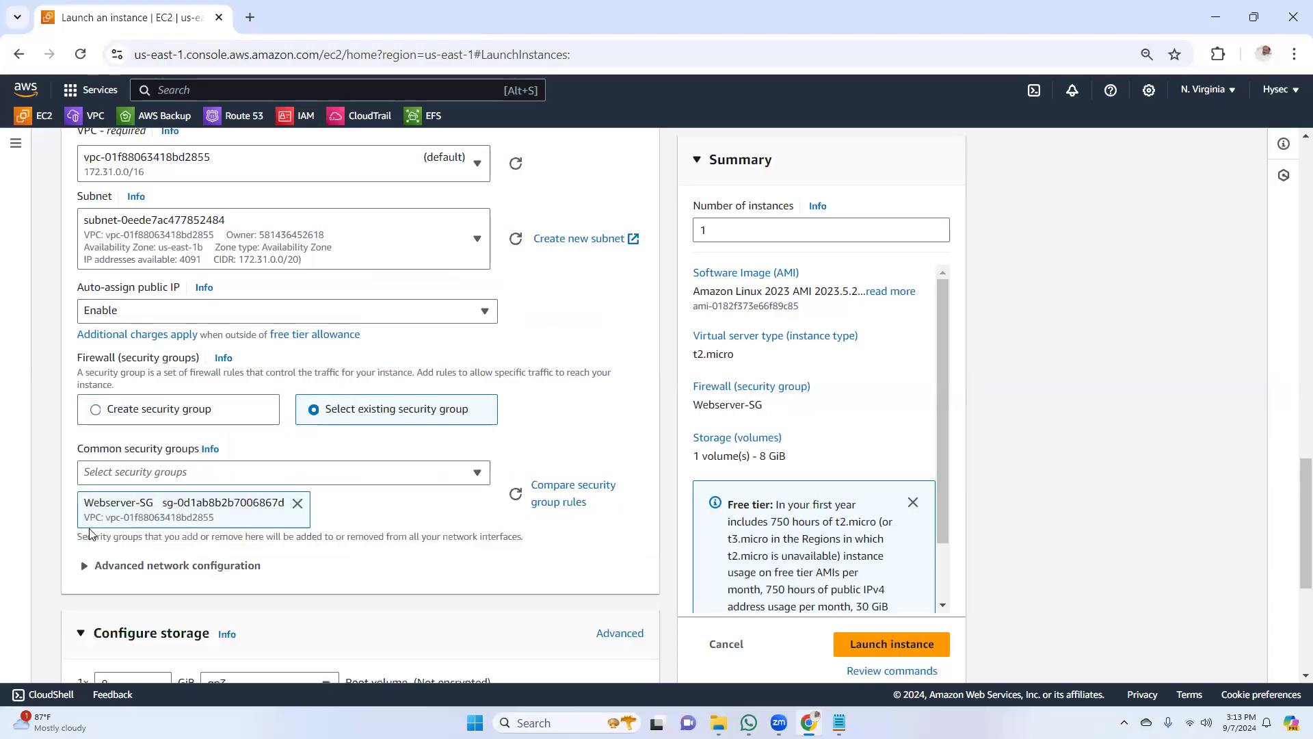
Launch the web02-1b instance, then return to the instances list and refresh it
{"action": "scroll", "coordinate": [1294, 533], "scroll_direction": "down", "scroll_amount": 1}
{"action": "scroll", "coordinate": [1295, 532], "scroll_direction": "down", "scroll_amount": 5}
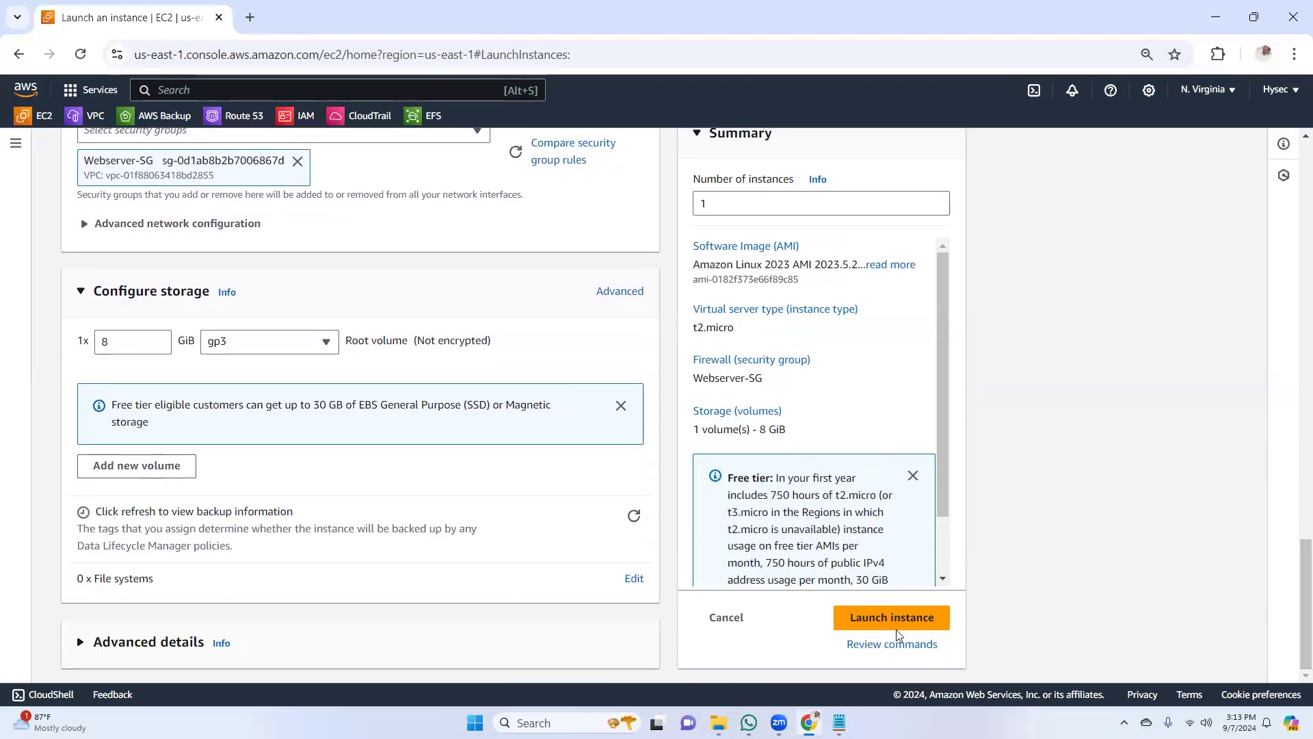
{"action": "left_click", "coordinate": [896, 626]}
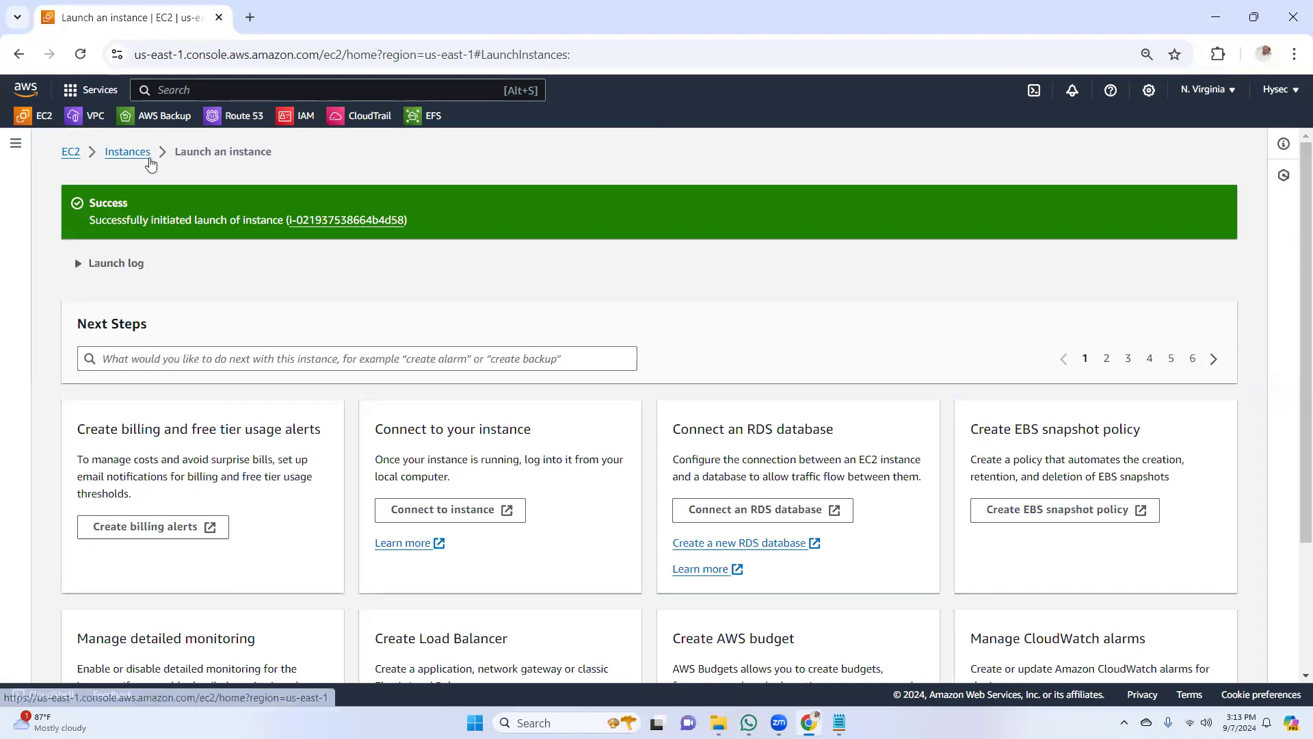
{"action": "left_click", "coordinate": [125, 152]}
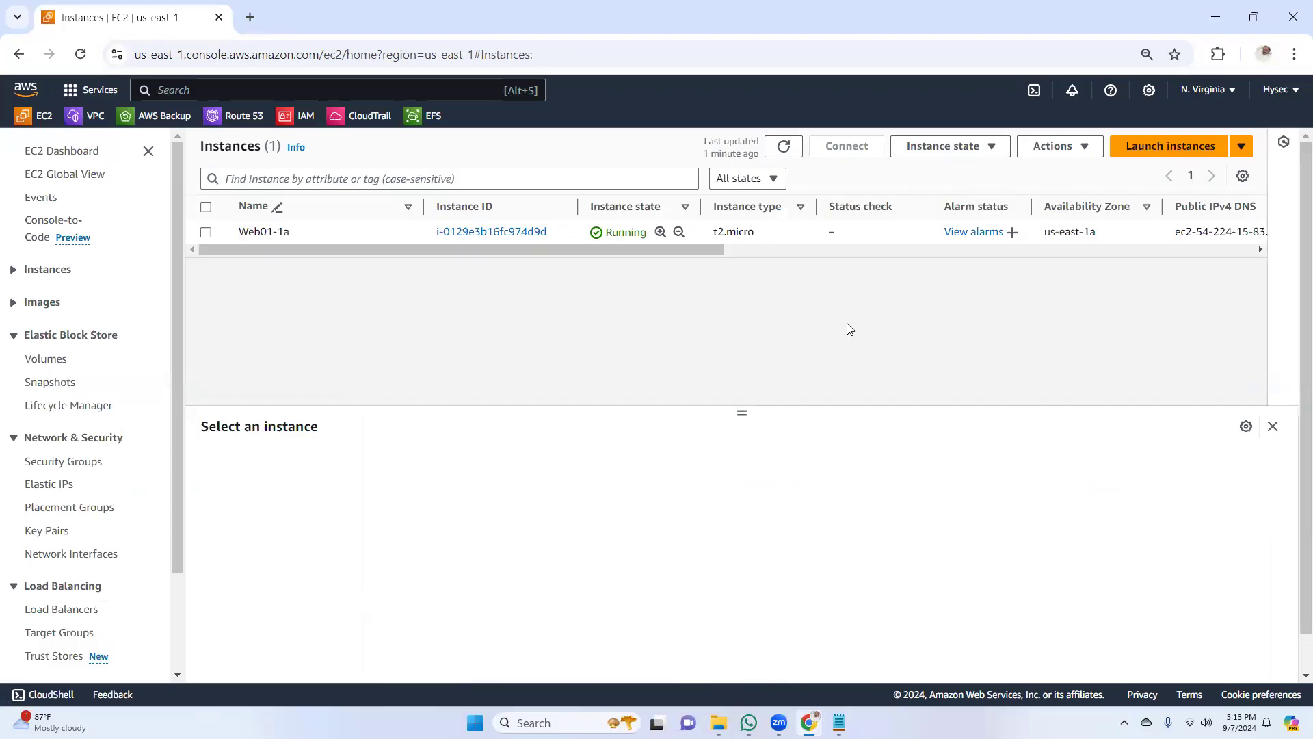
{"action": "left_click", "coordinate": [784, 146]}
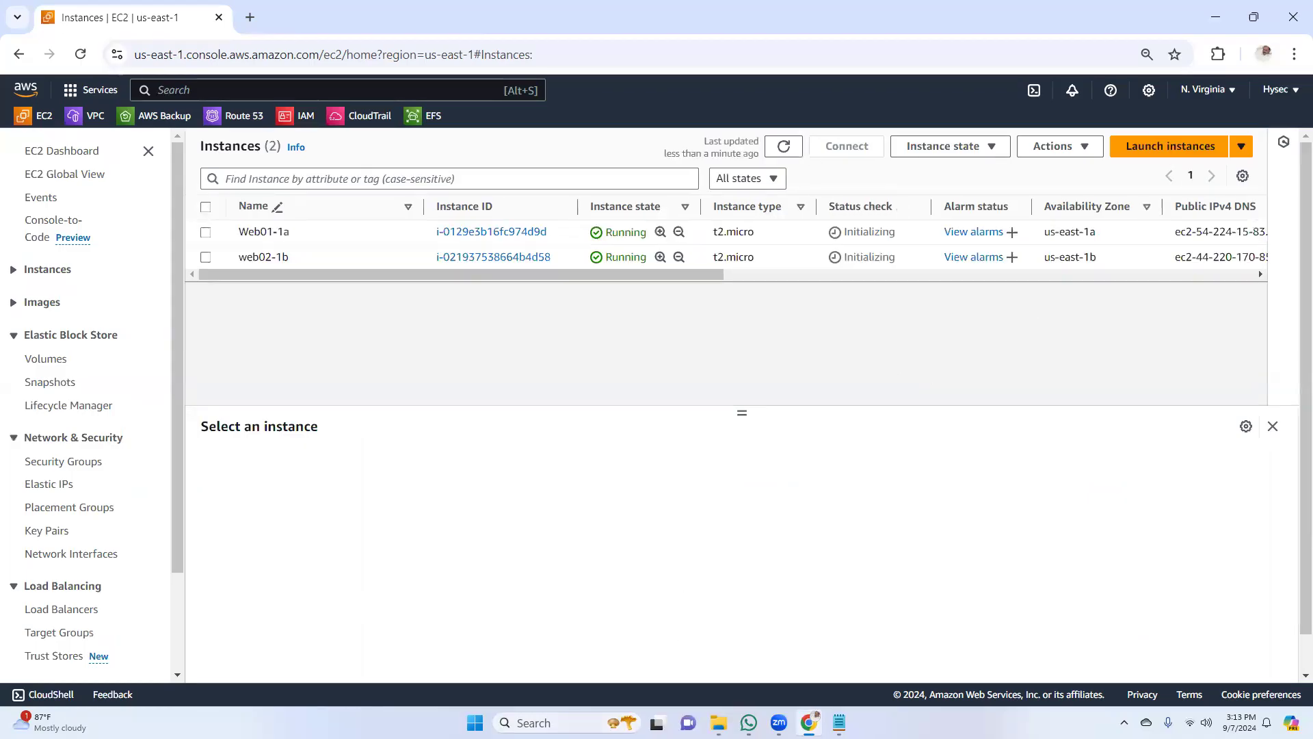
Open Command Prompt and change to the Downloads folder with "cd downloads"
{"action": "left_click", "coordinate": [547, 723]}
{"action": "type", "text": "cmd"}
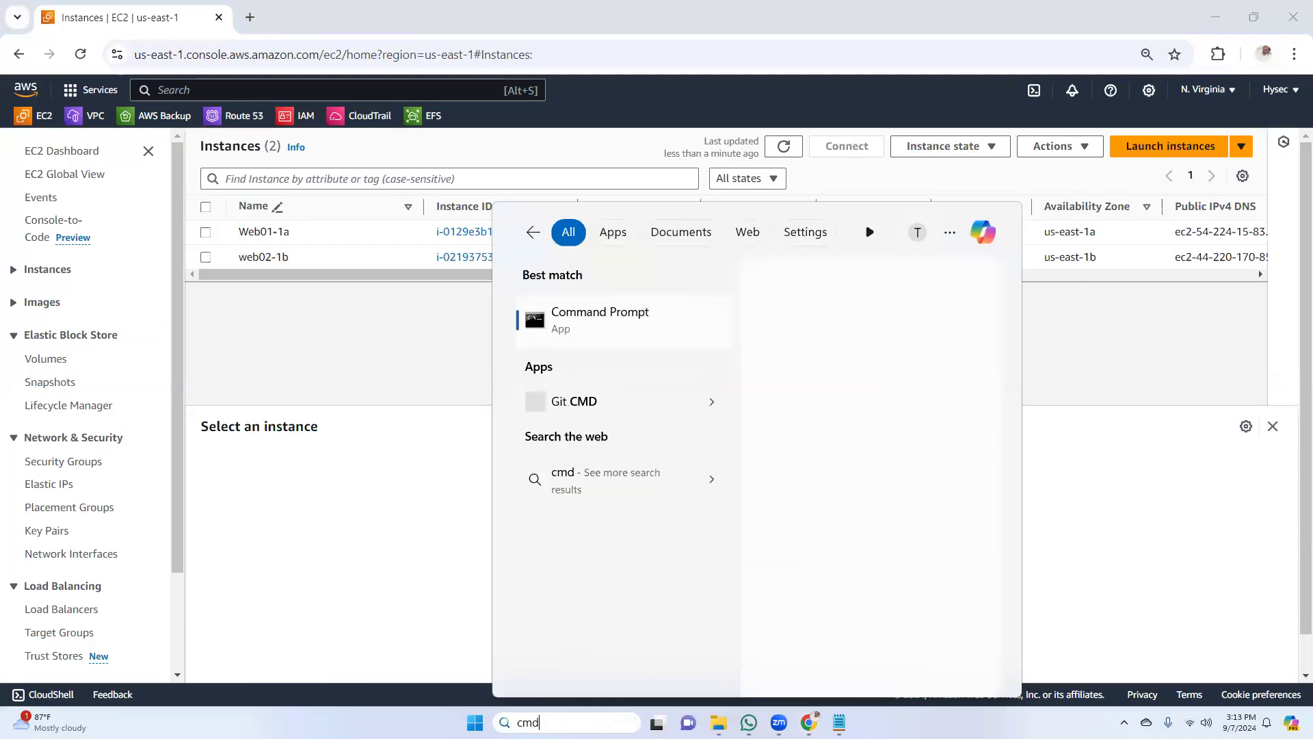
{"action": "left_click", "coordinate": [886, 322]}
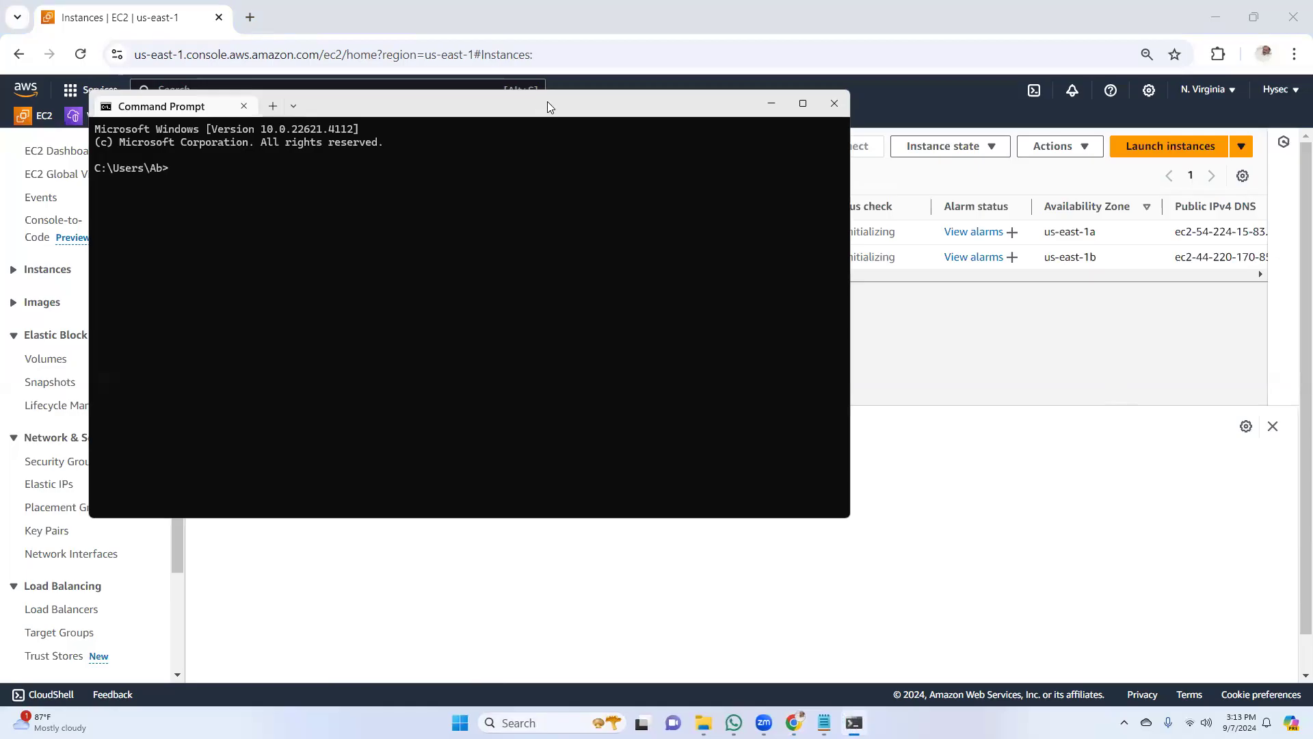
{"action": "left_click_drag", "start_coordinate": [547, 106], "coordinate": [776, 173]}
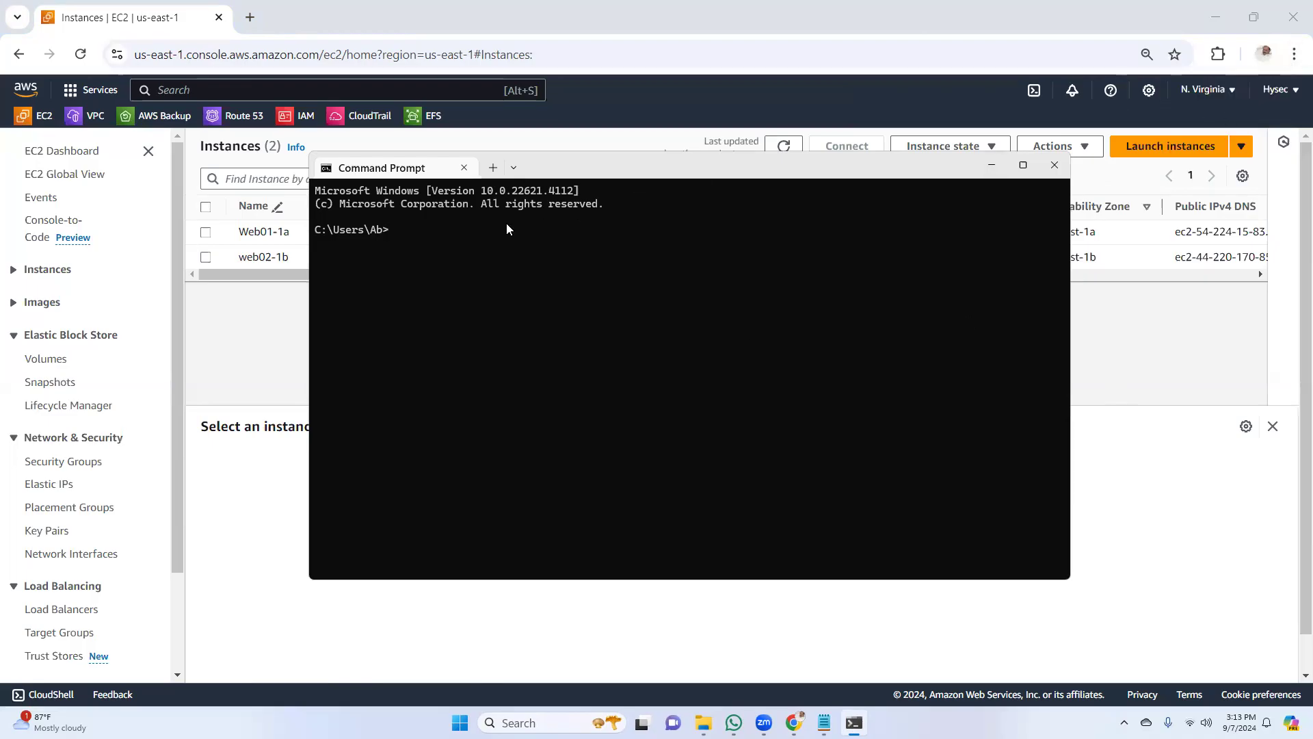
{"action": "type", "text": "cd downloads"}
{"action": "key", "text": "Return"}
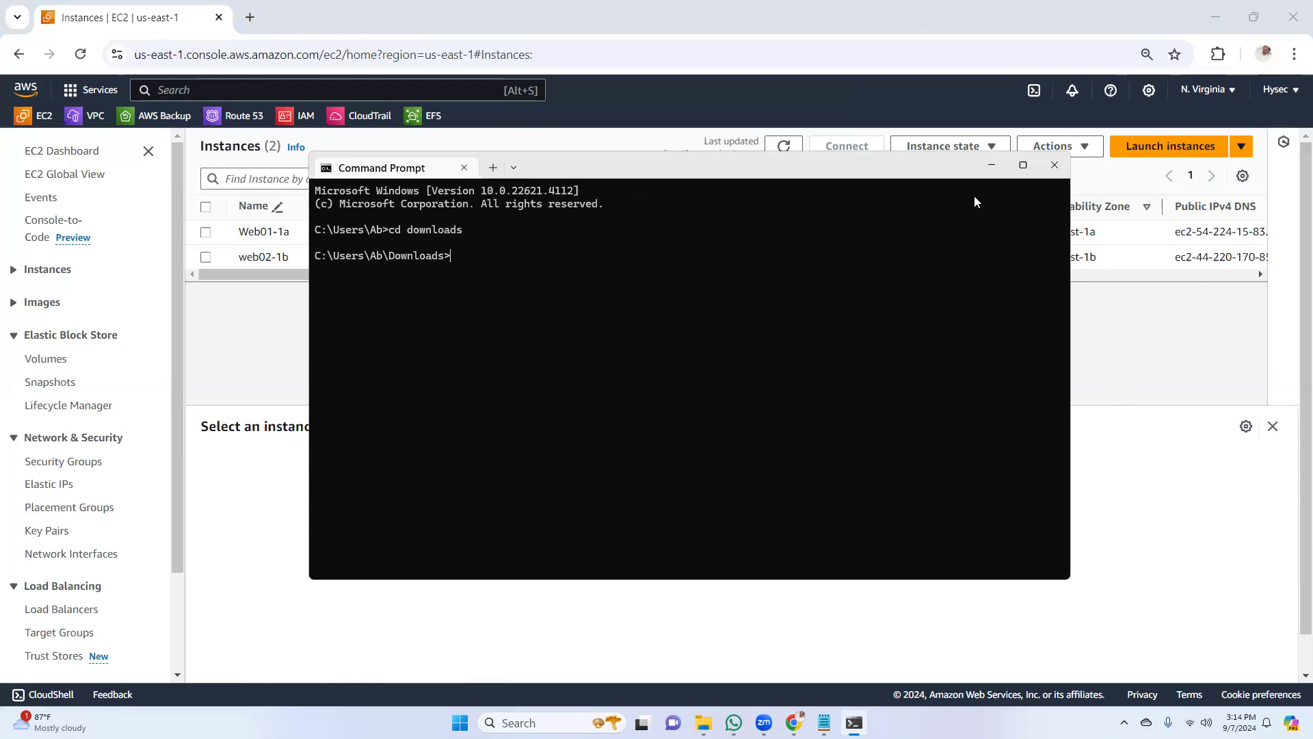
Return to the EC2 instances list, open the connection options for Web01-1a, and copy its example SSH command
{"action": "left_click", "coordinate": [991, 165]}
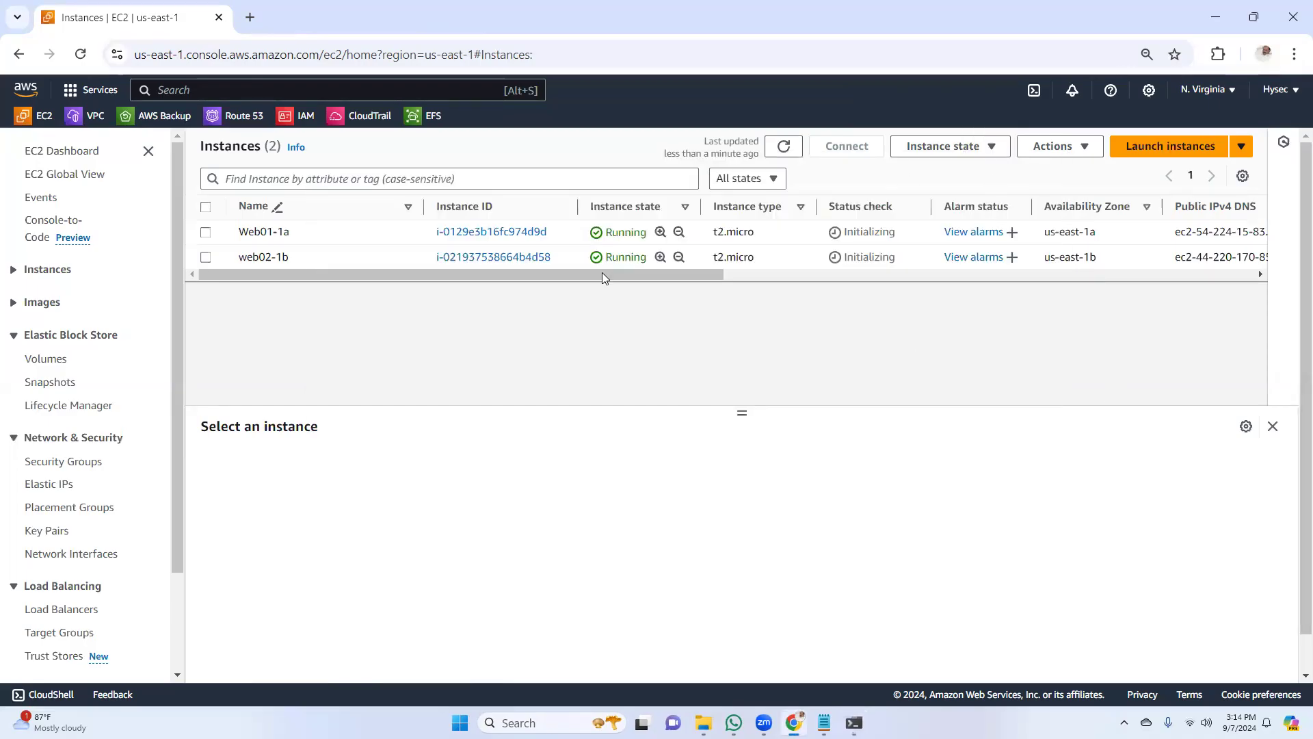
{"action": "left_click", "coordinate": [206, 233]}
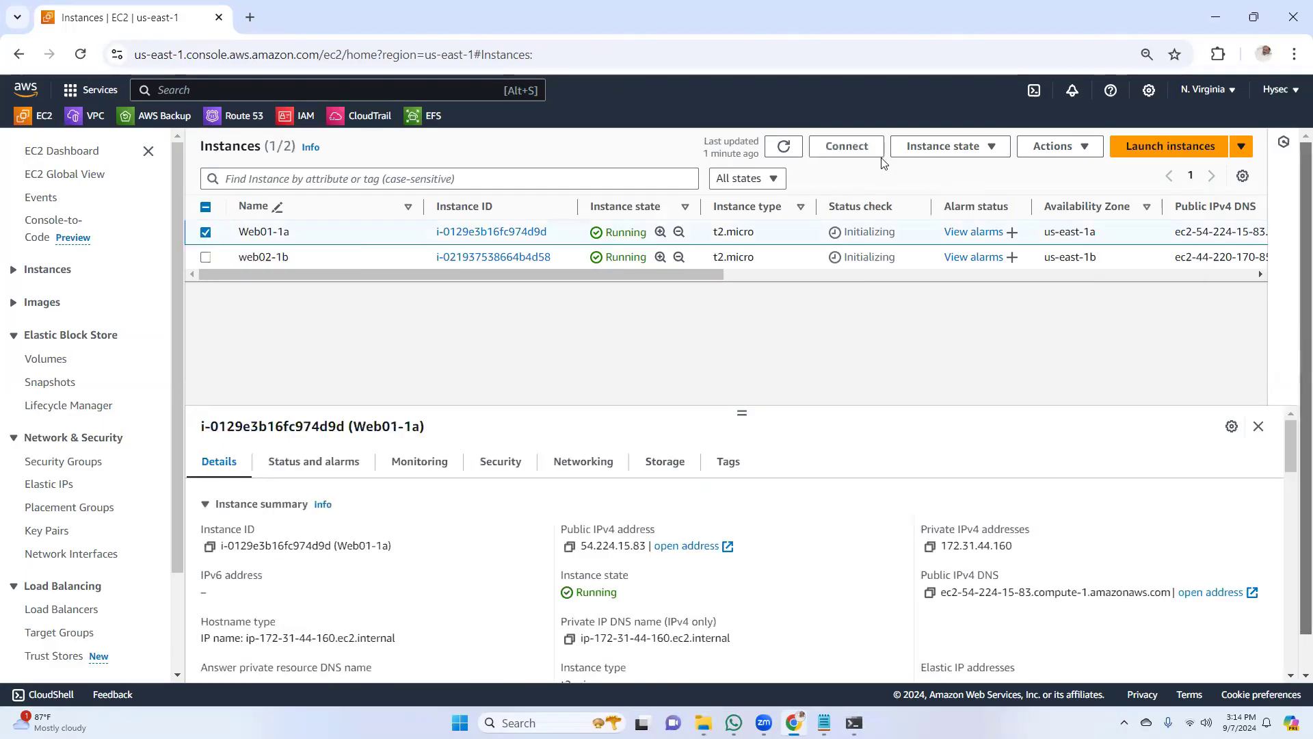
{"action": "left_click", "coordinate": [852, 148]}
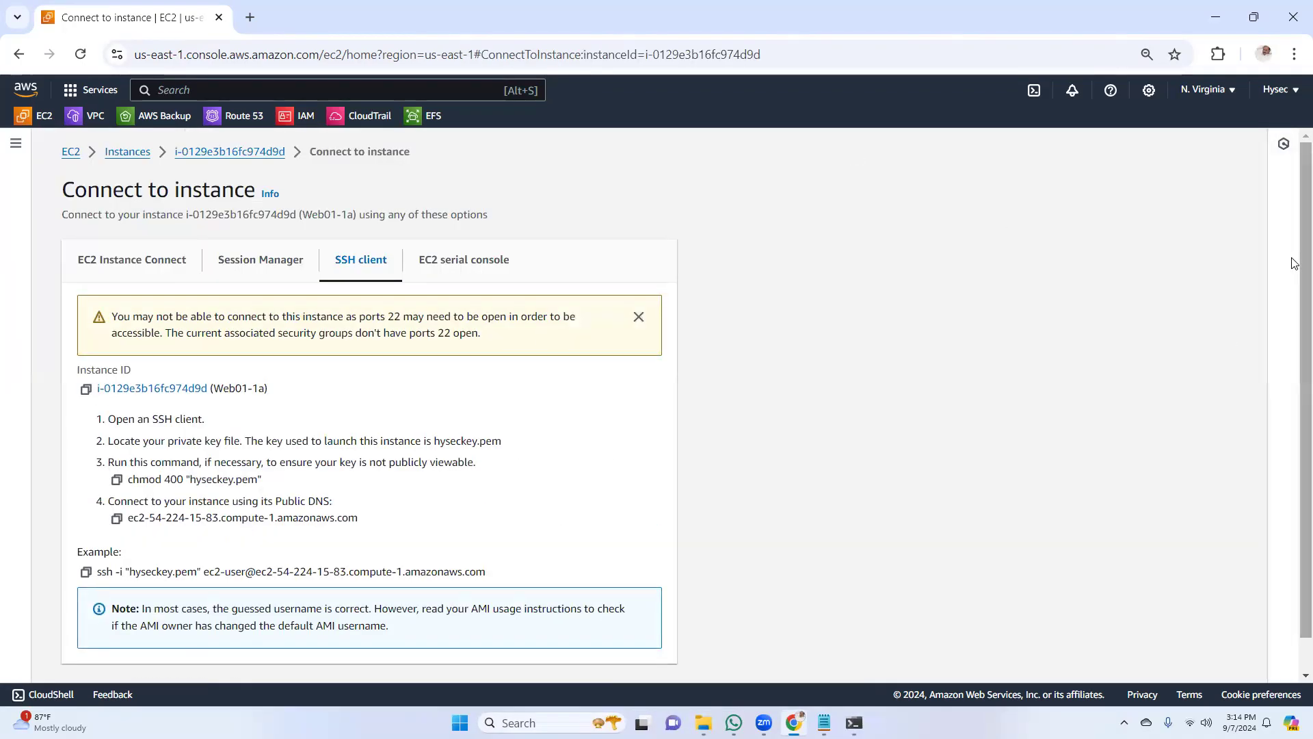
{"action": "scroll", "coordinate": [859, 294], "scroll_direction": "down", "scroll_amount": 1}
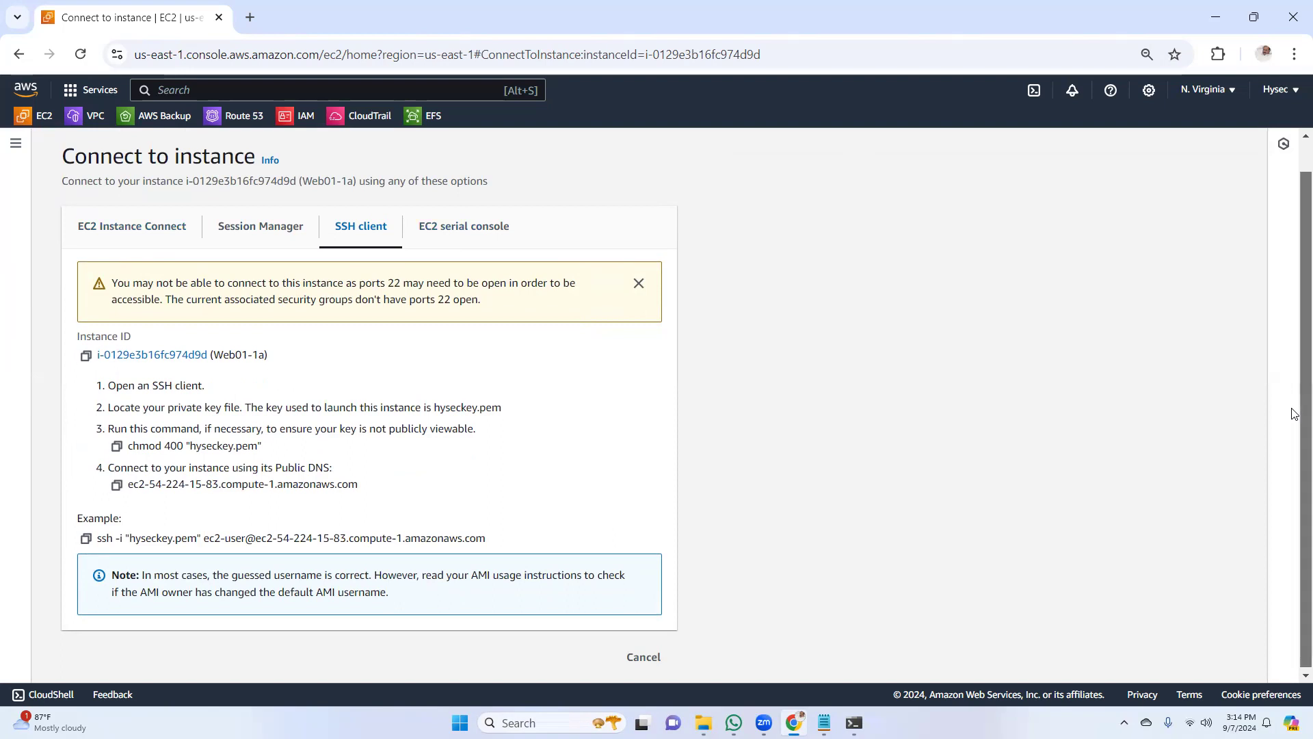
{"action": "scroll", "coordinate": [1295, 392], "scroll_direction": "down", "scroll_amount": 1}
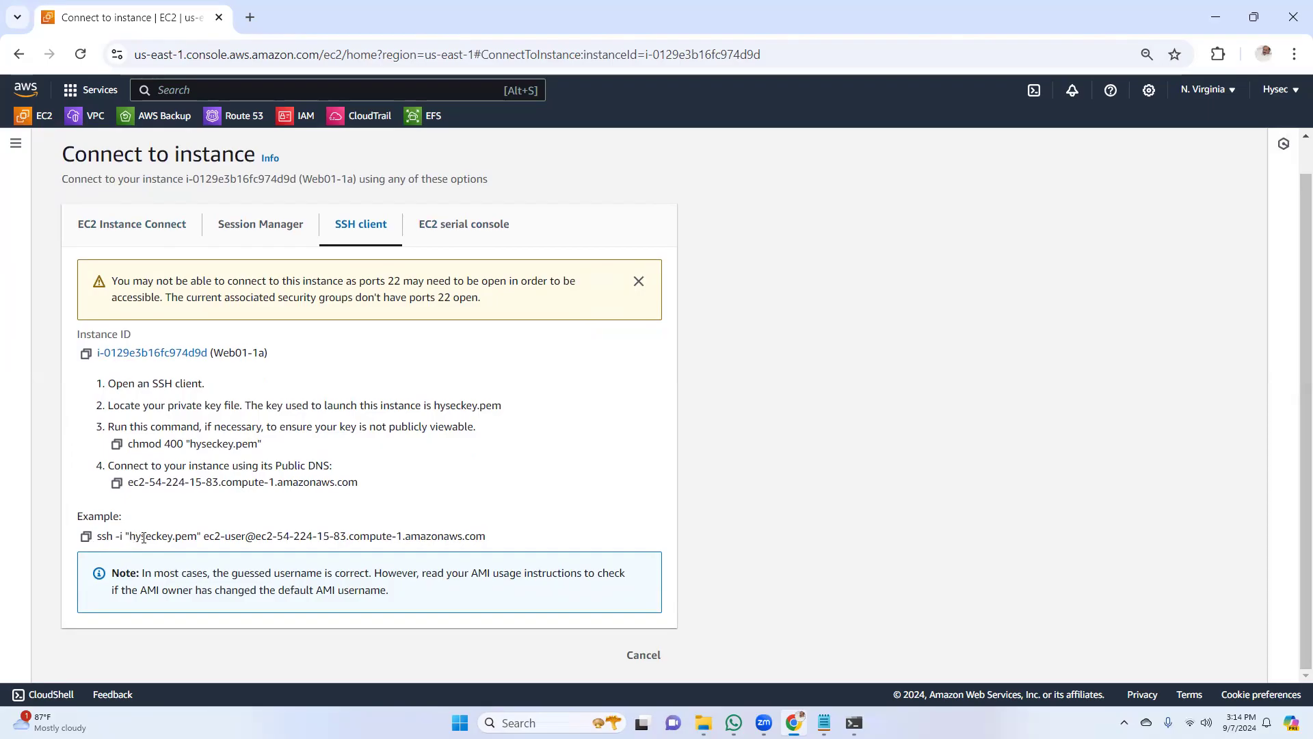
{"action": "left_click_drag", "start_coordinate": [130, 535], "coordinate": [195, 538]}
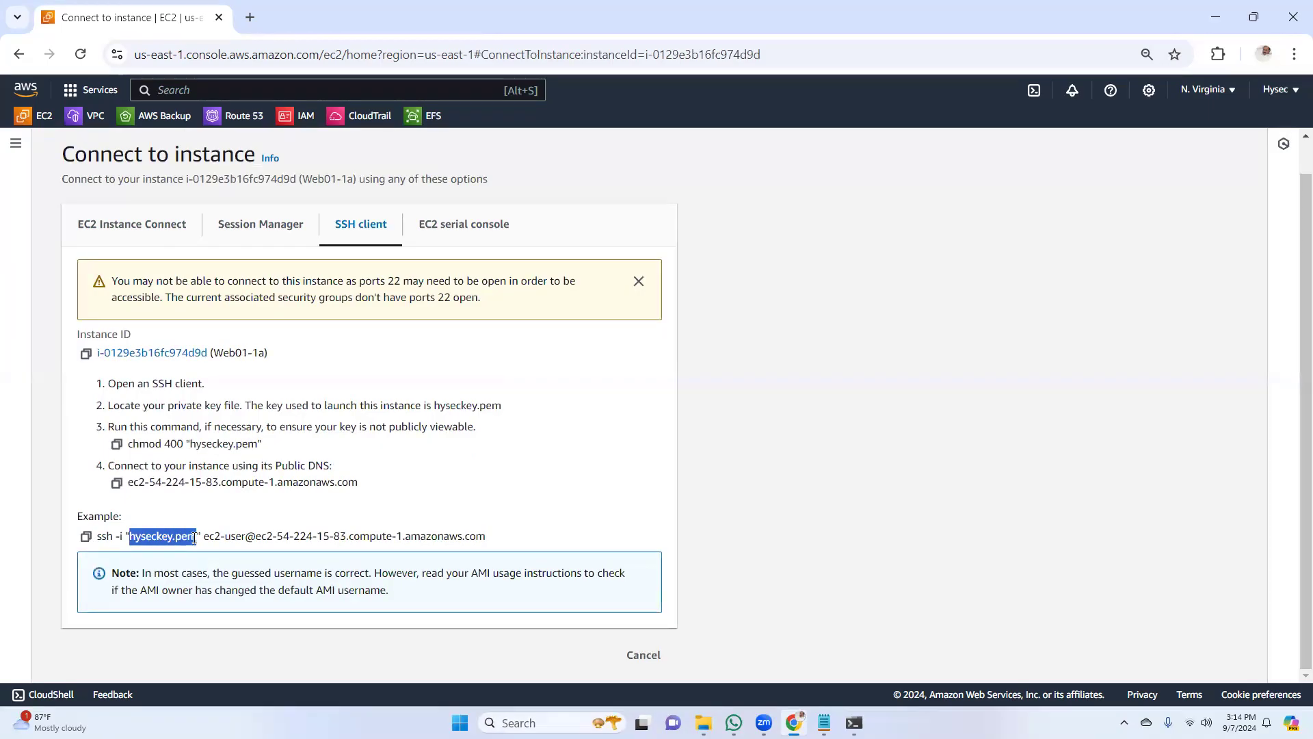
{"action": "left_click_drag", "start_coordinate": [209, 535], "coordinate": [345, 537]}
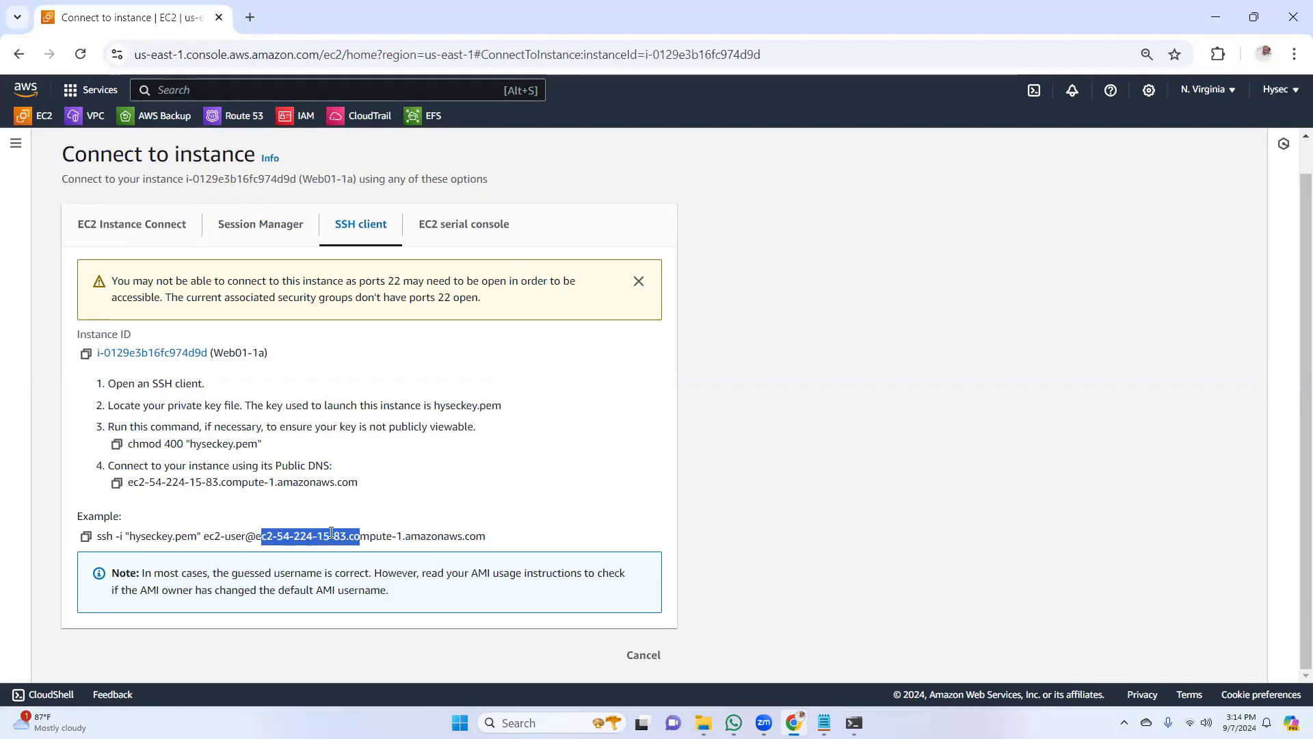
{"action": "left_click", "coordinate": [85, 536]}
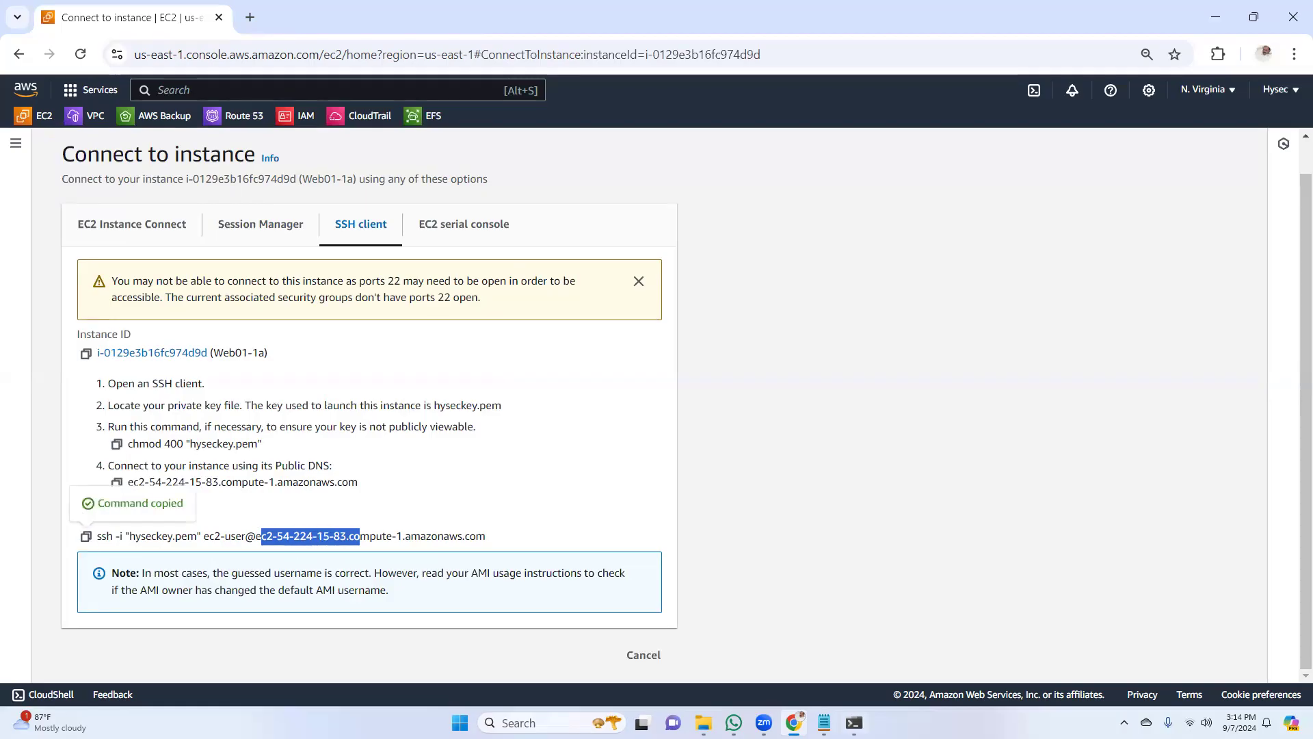
Switch to Command Prompt and try to connect to Web01-1a by running the copied SSH command with hyseckey.pem
{"action": "key", "text": "alt+Tab"}
{"action": "right_click", "coordinate": [520, 264]}
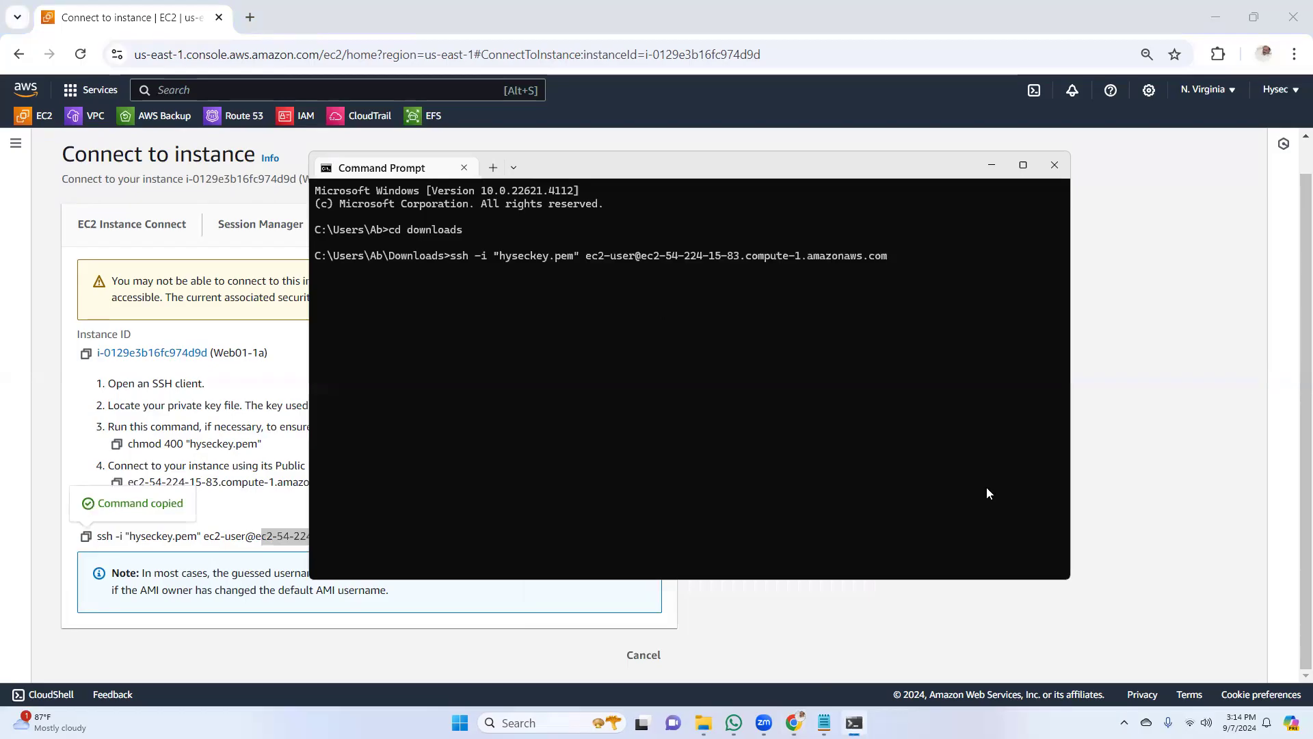
{"action": "key", "text": "Return"}
{"action": "left_click_drag", "start_coordinate": [929, 165], "coordinate": [890, 175]}
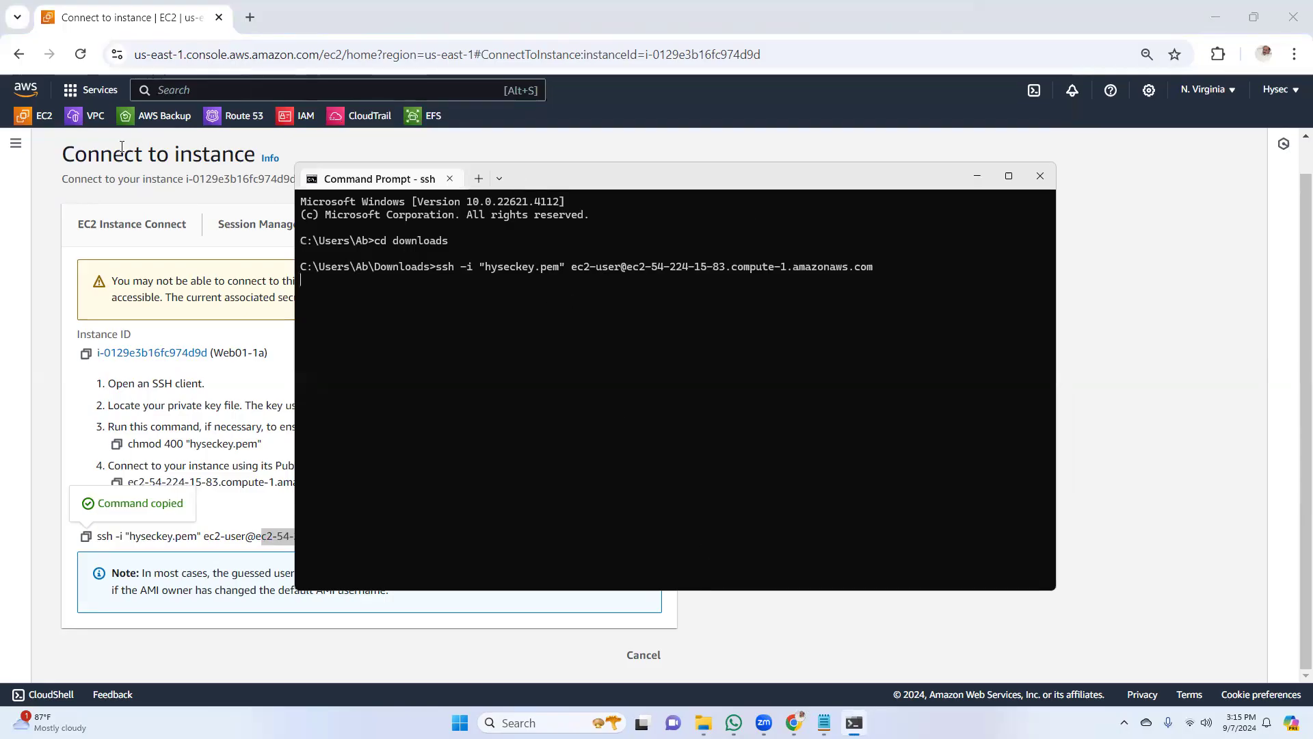
Open the EC2 dashboard in the browser, then retry the same SSH command for Web01-1a in Command Prompt
{"action": "left_click", "coordinate": [47, 122]}
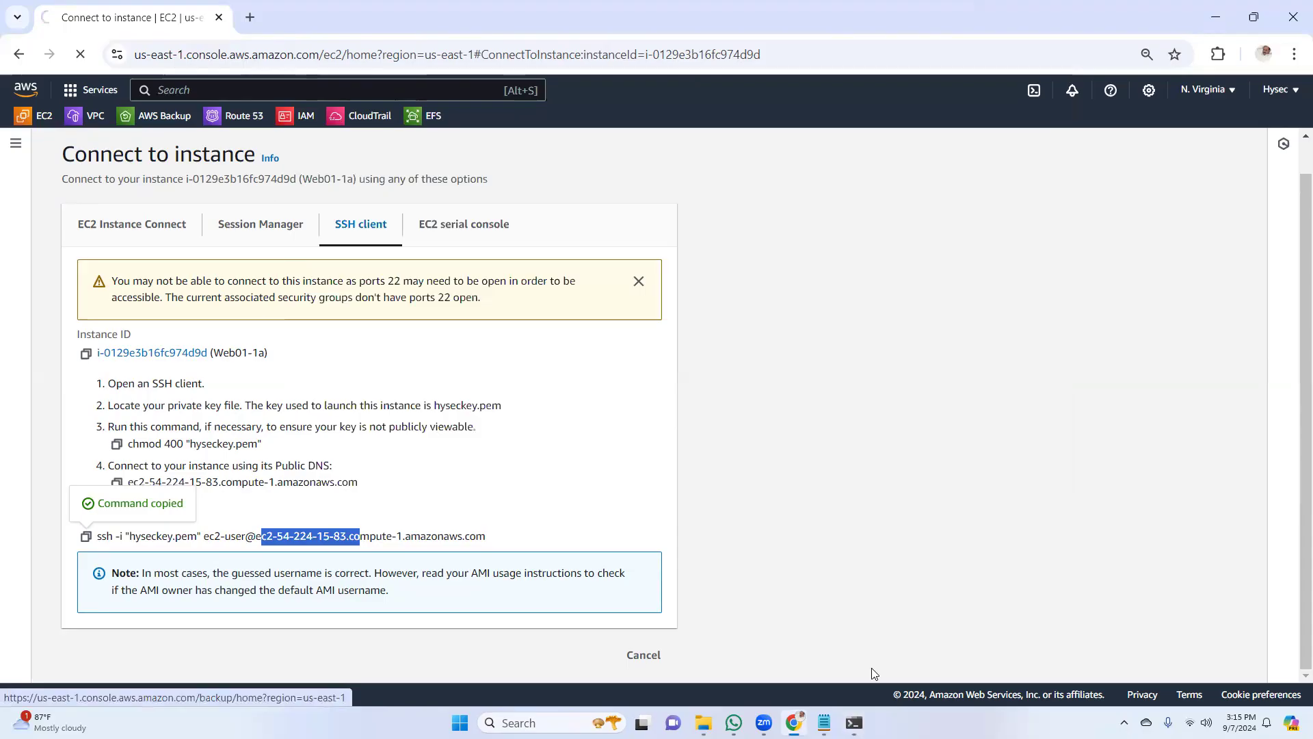
{"action": "left_click", "coordinate": [854, 723]}
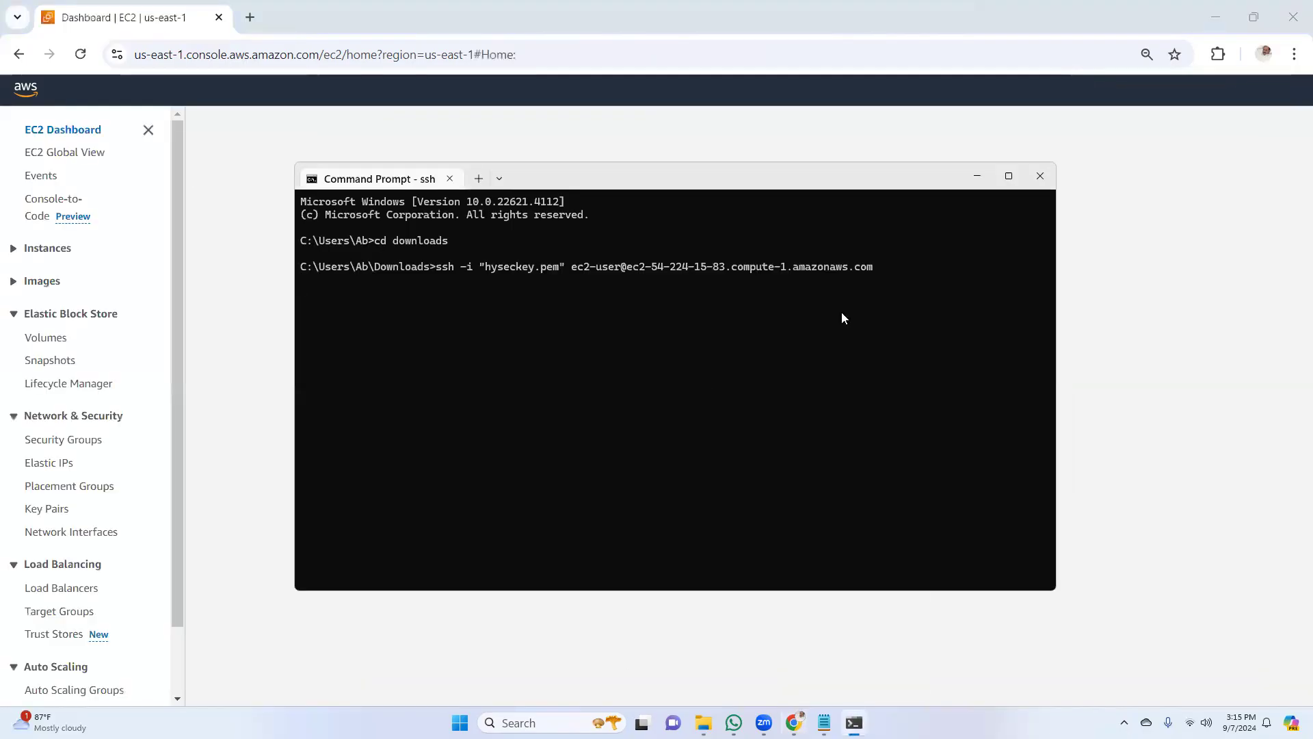
{"action": "key", "text": "Return"}
{"action": "key", "text": "Return"}
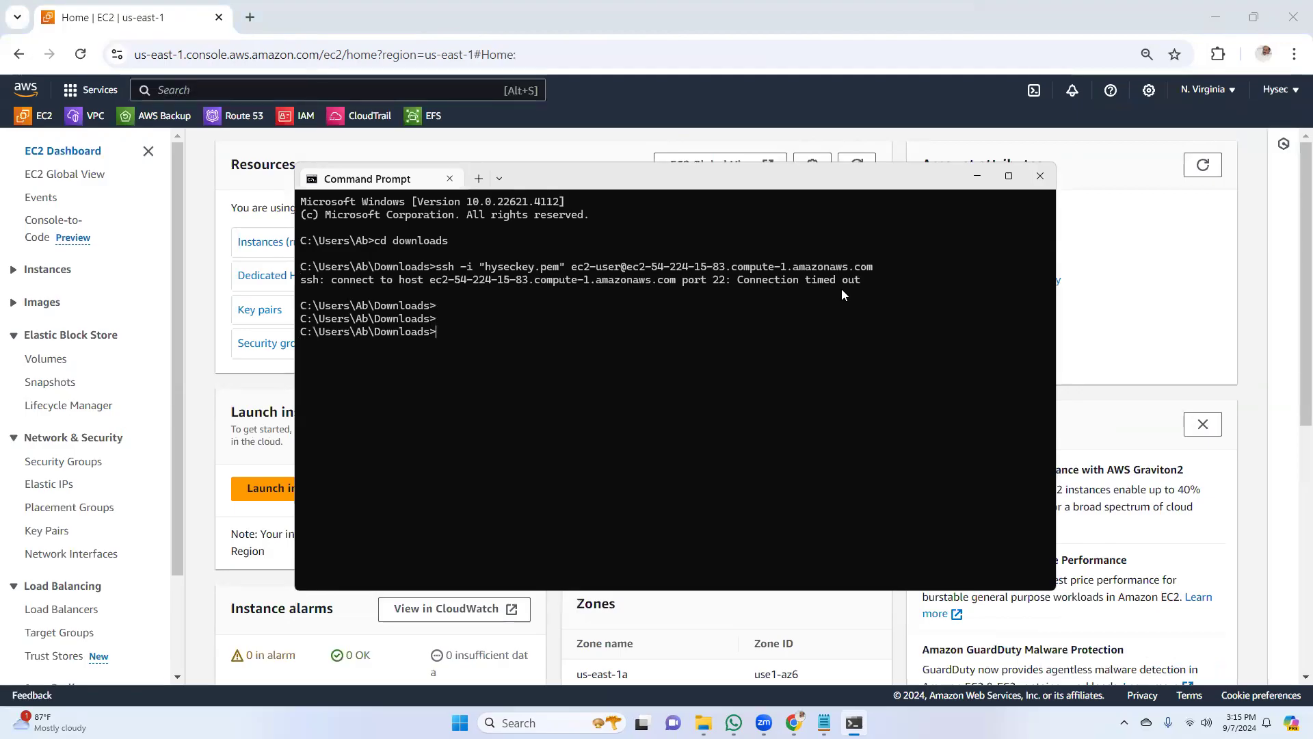
{"action": "key", "text": "Up"}
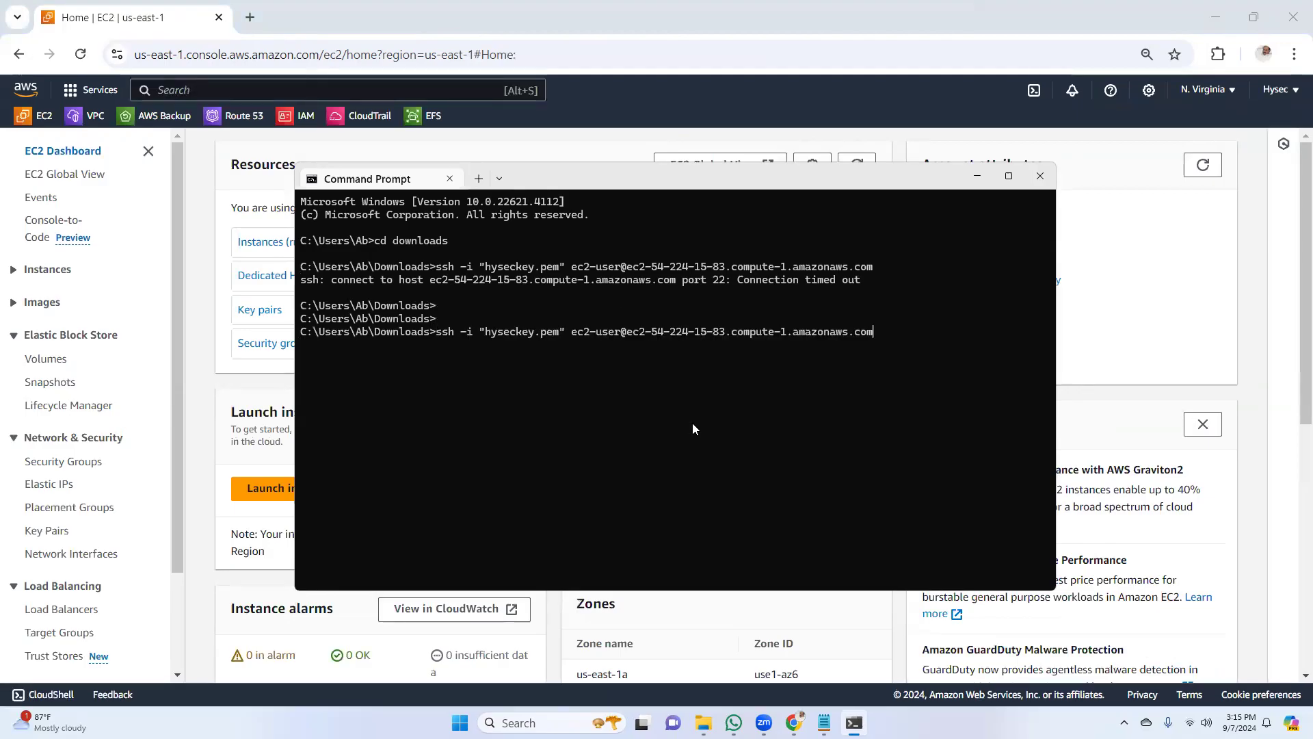
{"action": "key", "text": "Return"}
{"action": "left_click", "coordinate": [1122, 269]}
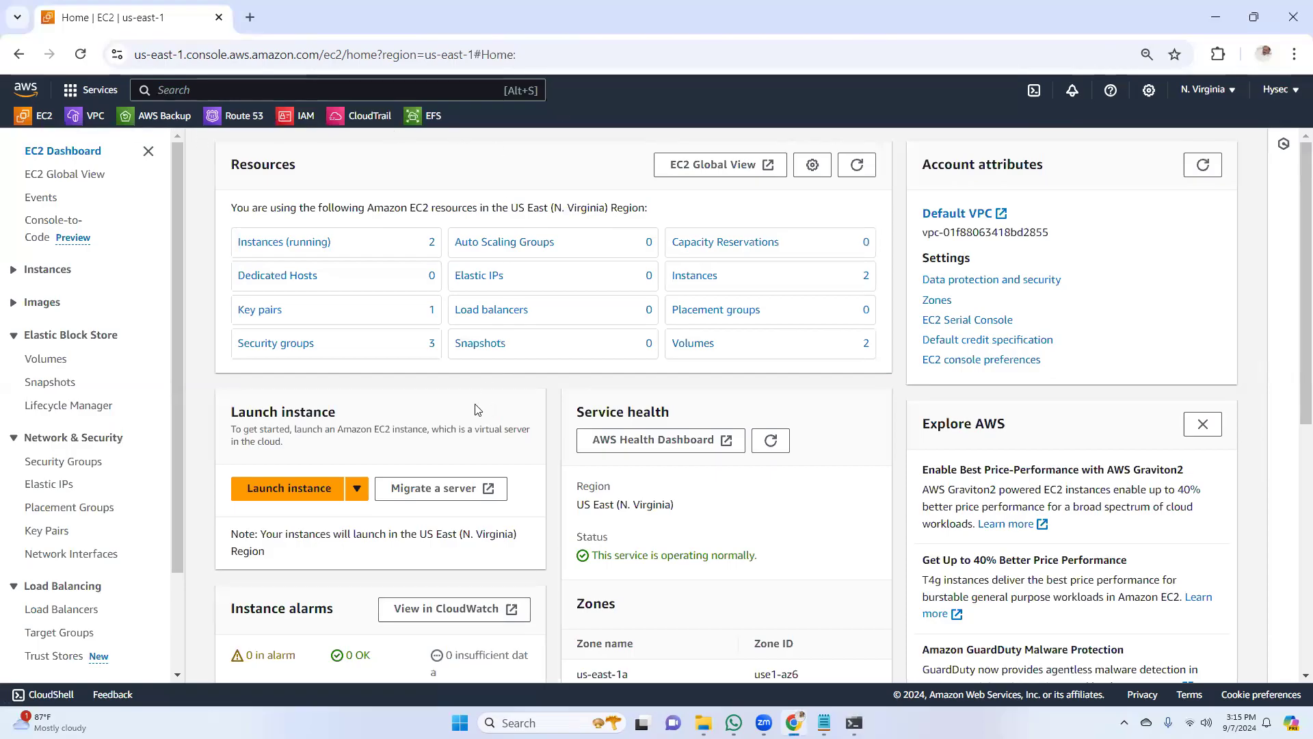
{"action": "left_click", "coordinate": [853, 723]}
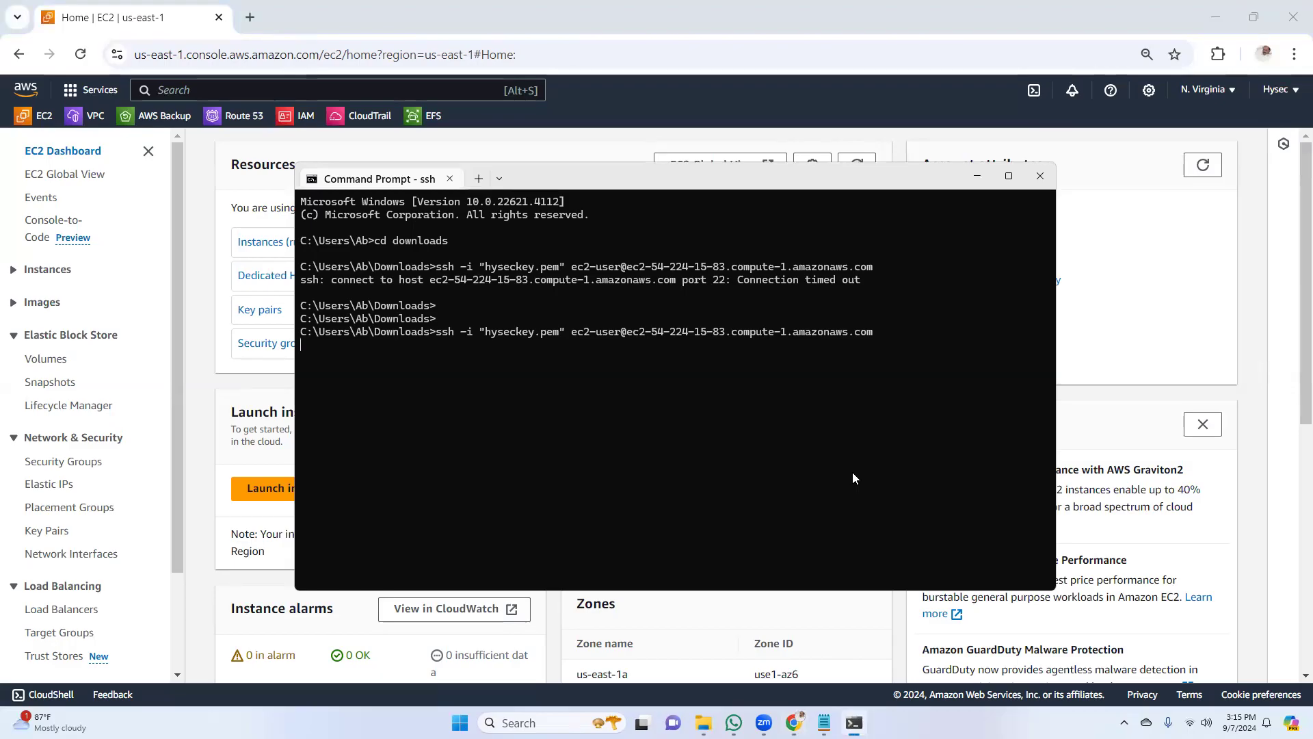
Open the running instances list in the browser, select web02-1b, and copy its SSH command from the connection options
{"action": "left_click", "coordinate": [1138, 223]}
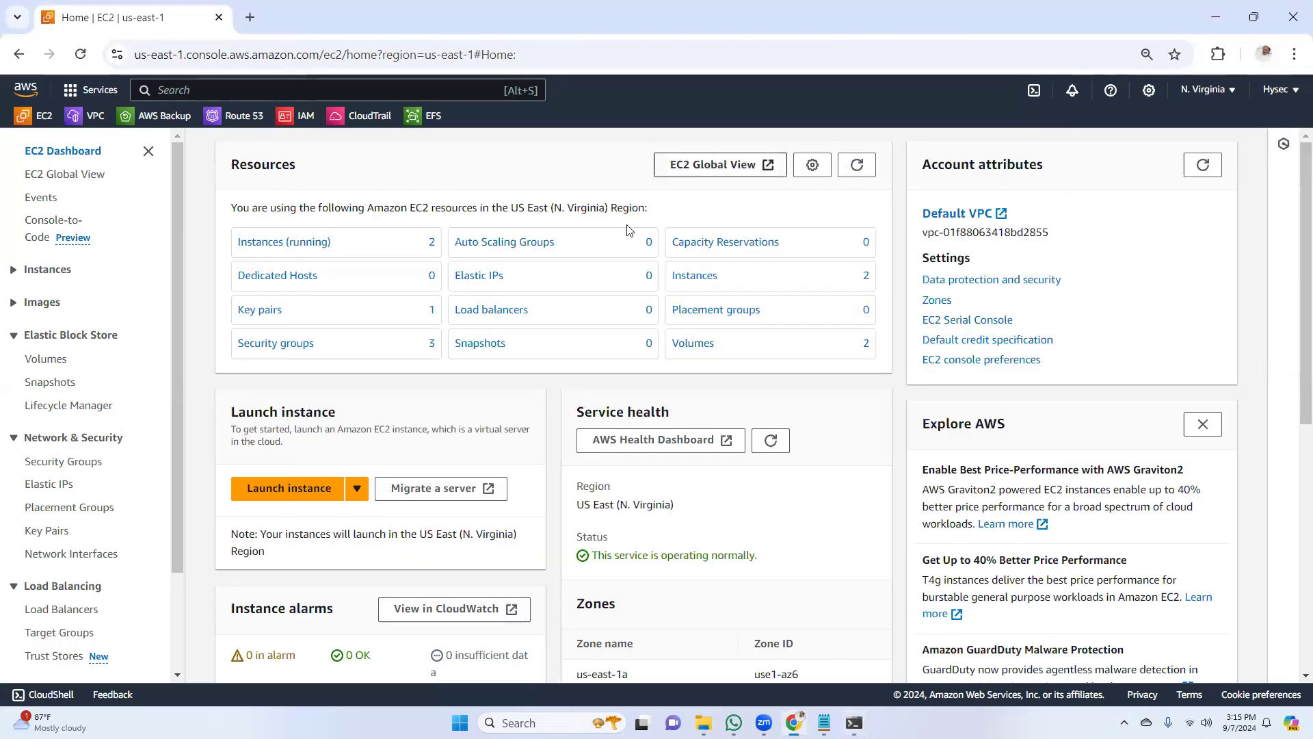
{"action": "left_click", "coordinate": [281, 243]}
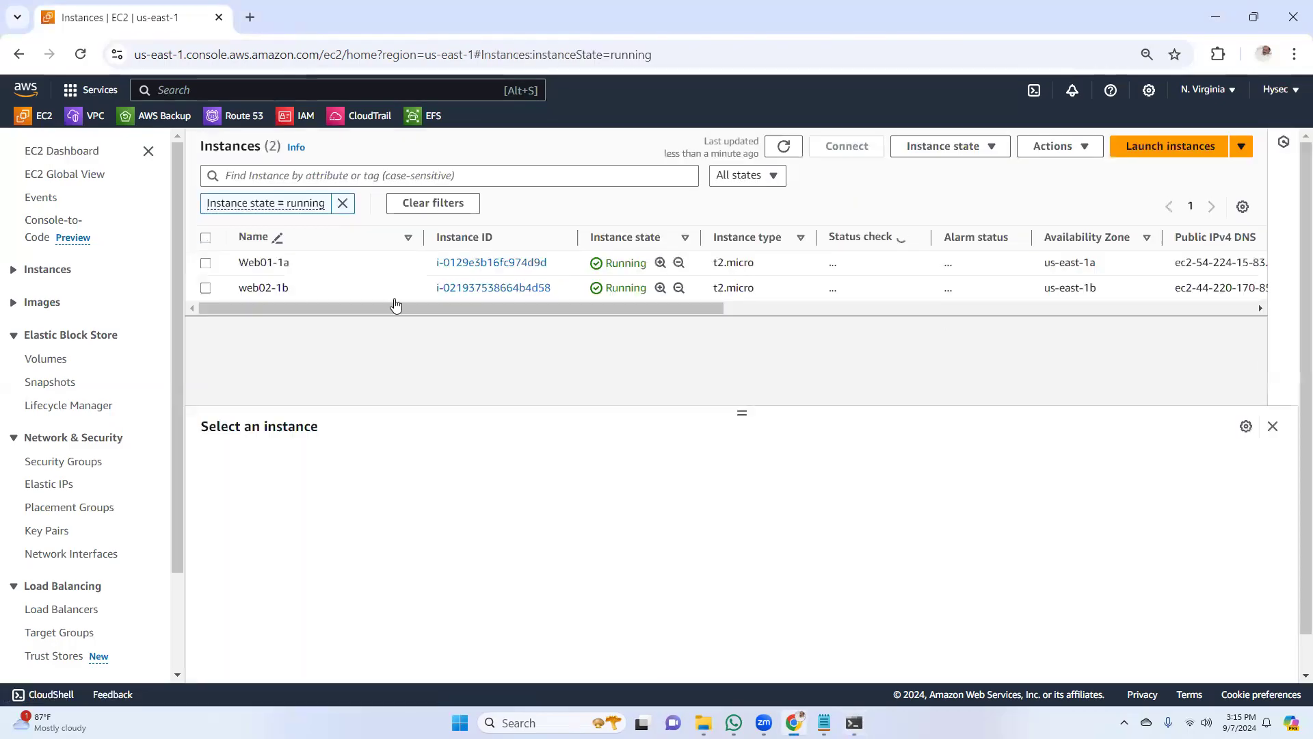
{"action": "left_click", "coordinate": [478, 279]}
{"action": "left_click", "coordinate": [846, 145]}
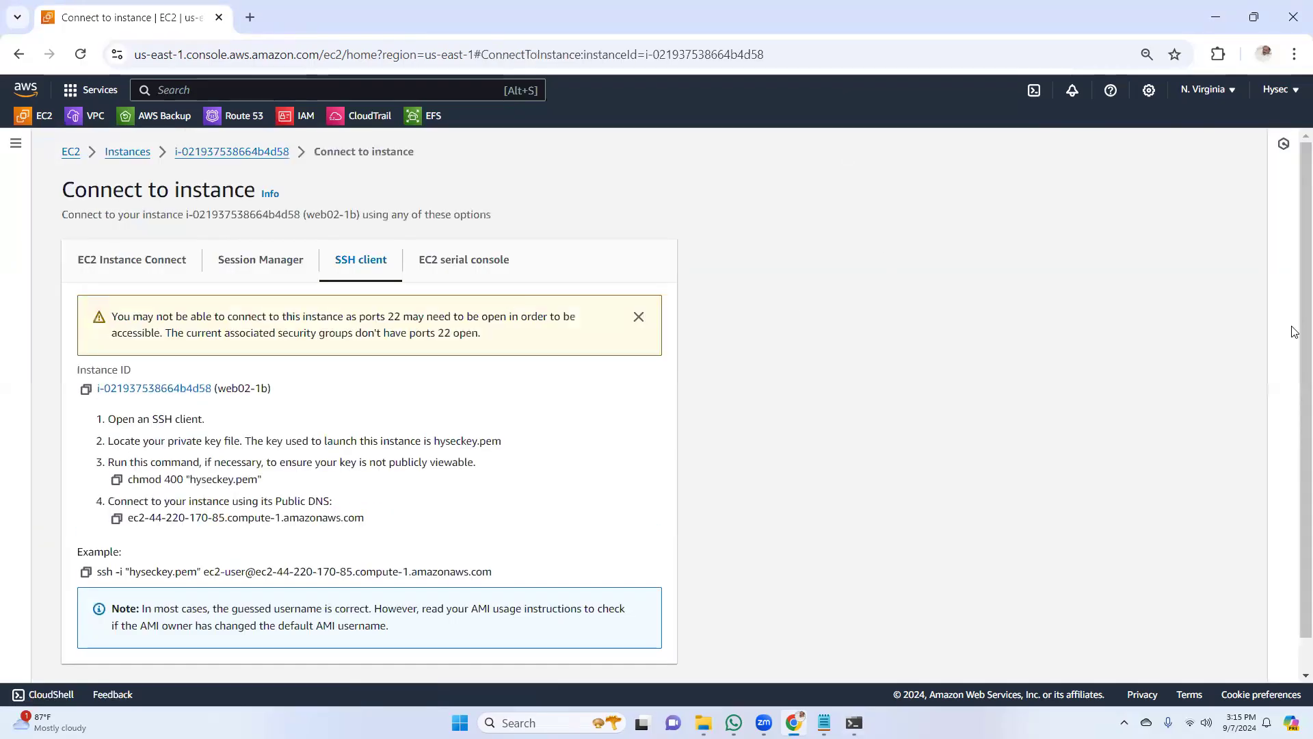
{"action": "scroll", "coordinate": [1300, 396], "scroll_direction": "down", "scroll_amount": 1}
{"action": "left_click", "coordinate": [85, 537]}
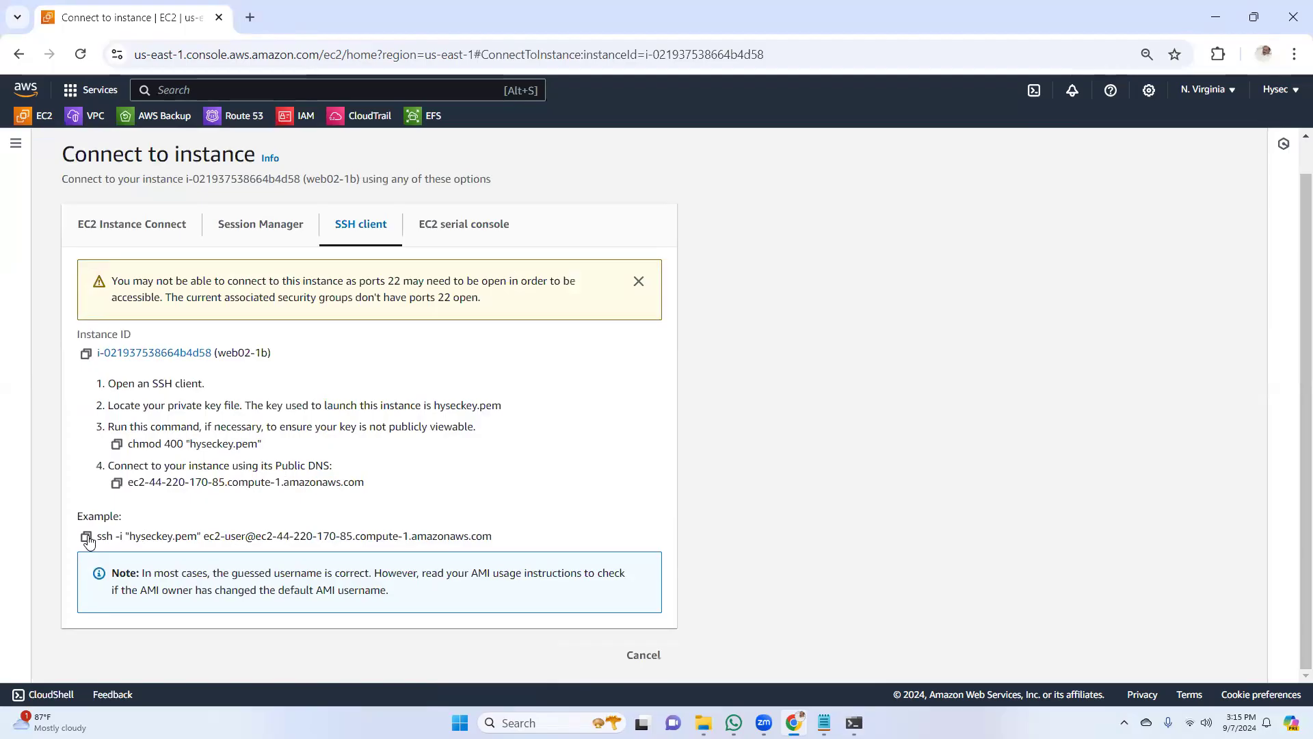
Switch to the terminal, open a new Windows PowerShell session, and change to the Downloads folder with "cd downloads"
{"action": "left_click", "coordinate": [853, 723]}
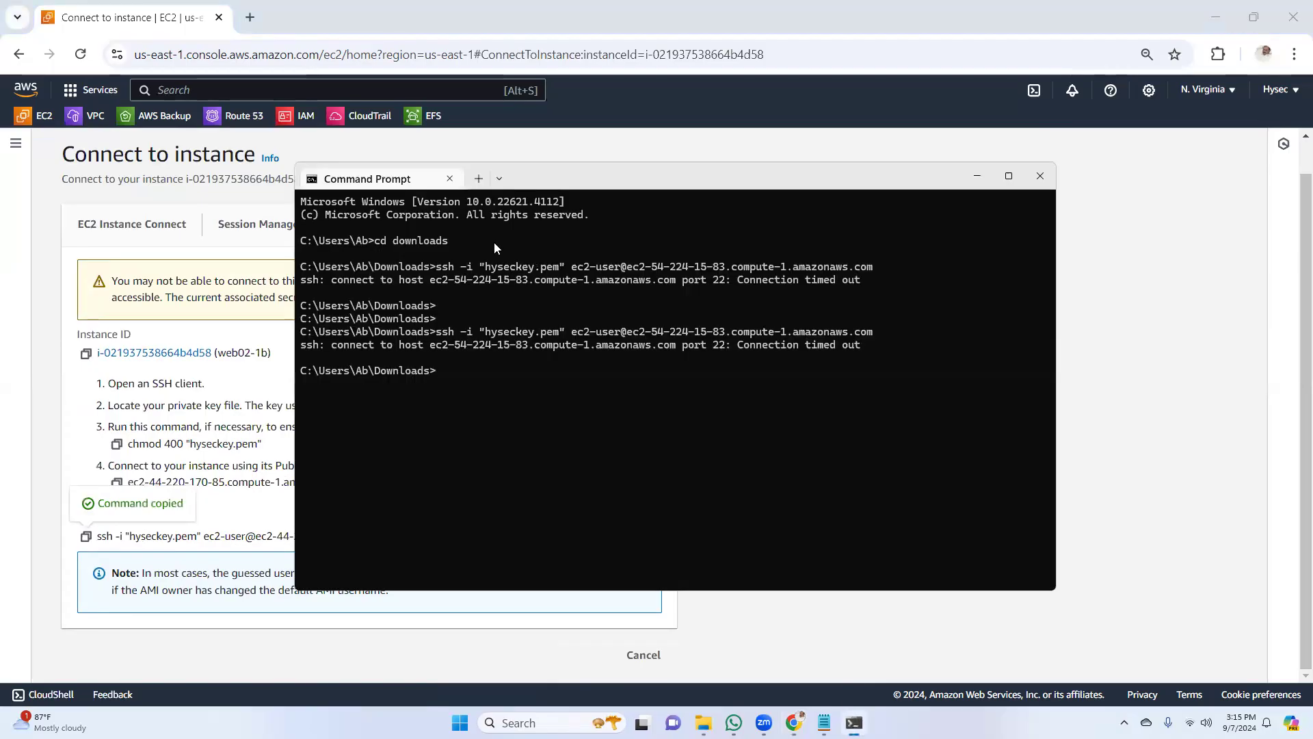
{"action": "left_click", "coordinate": [479, 179]}
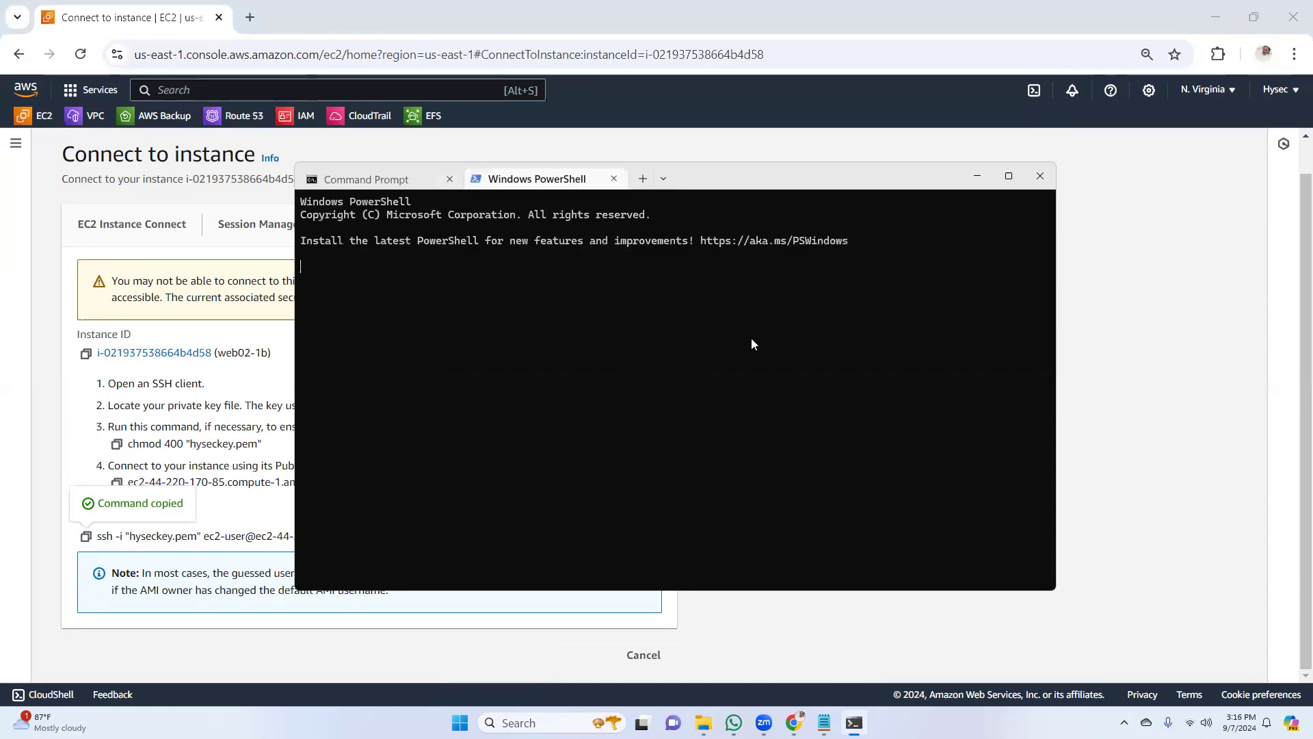
{"action": "key", "text": "Return"}
{"action": "key", "text": "Return"}
{"action": "type", "text": "cd downloads"}
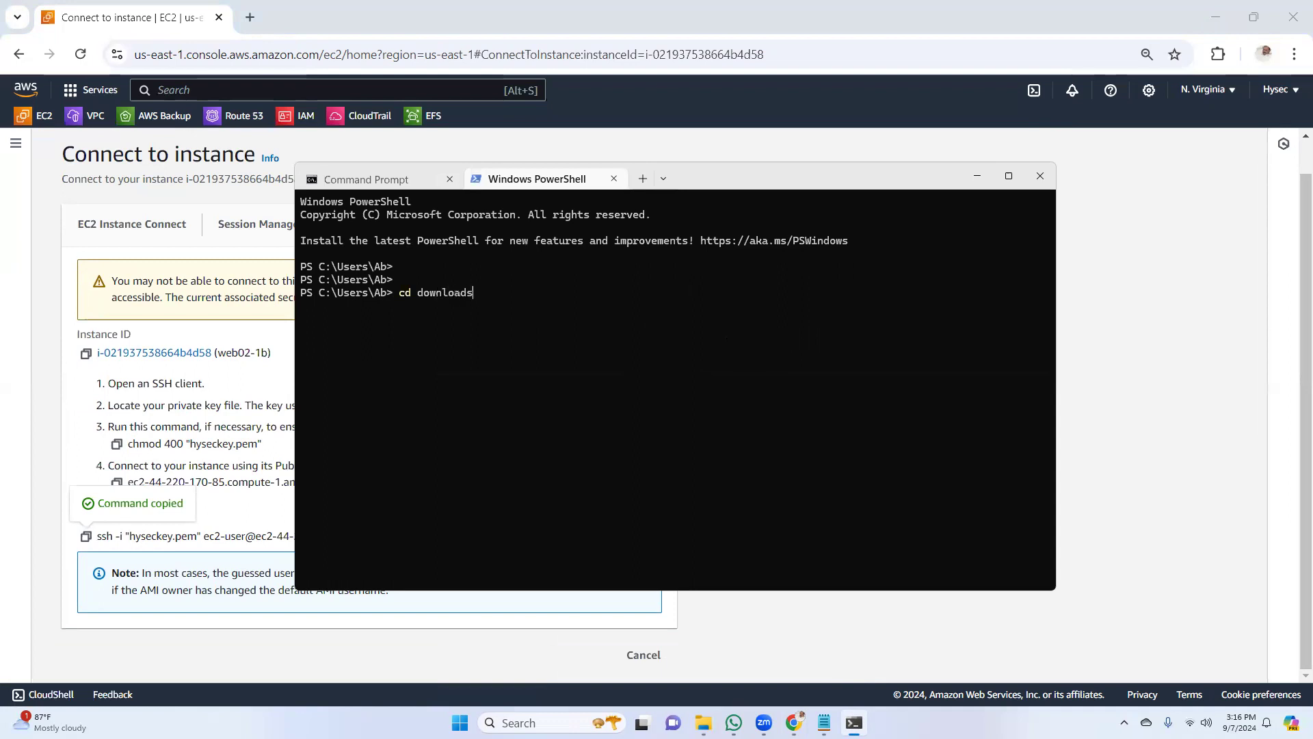
{"action": "key", "text": "Return"}
Run the copied SSH command for web02-1b with hyseckey.pem in PowerShell, then return to the browser
{"action": "right_click", "coordinate": [634, 315]}
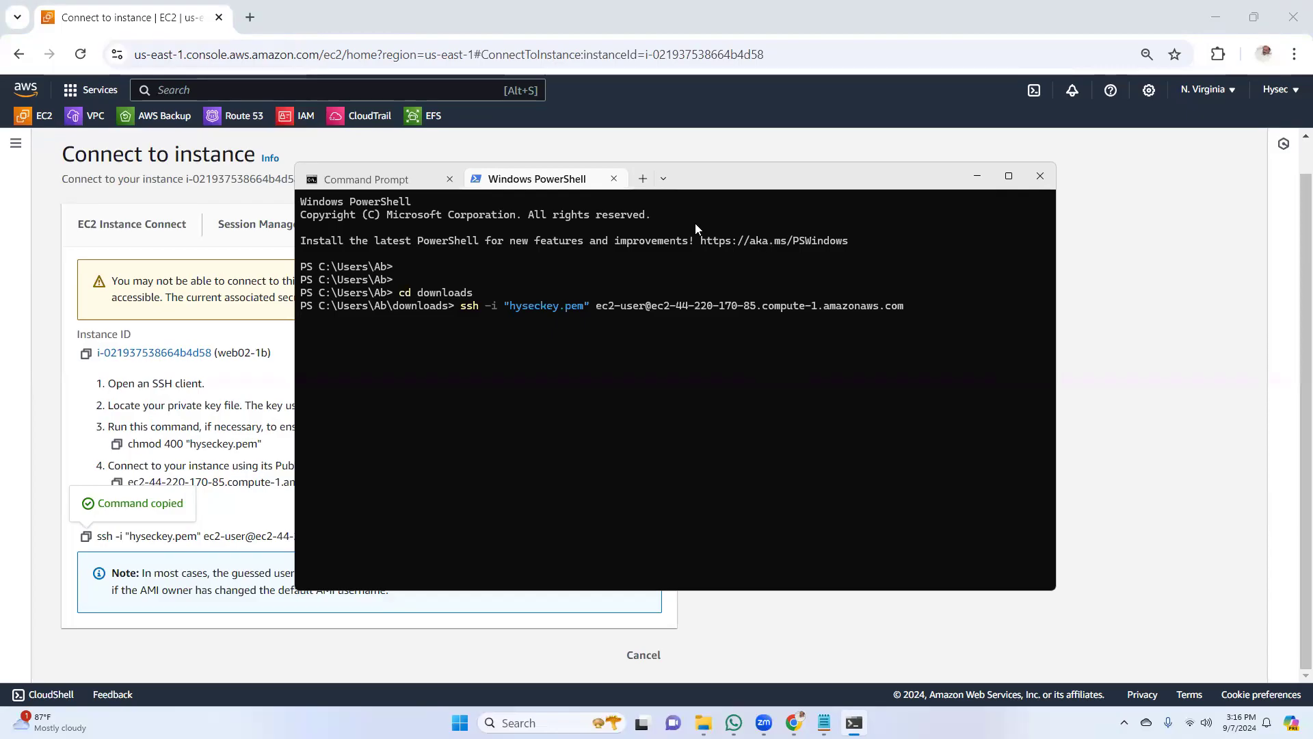
{"action": "left_click_drag", "start_coordinate": [687, 182], "coordinate": [724, 206]}
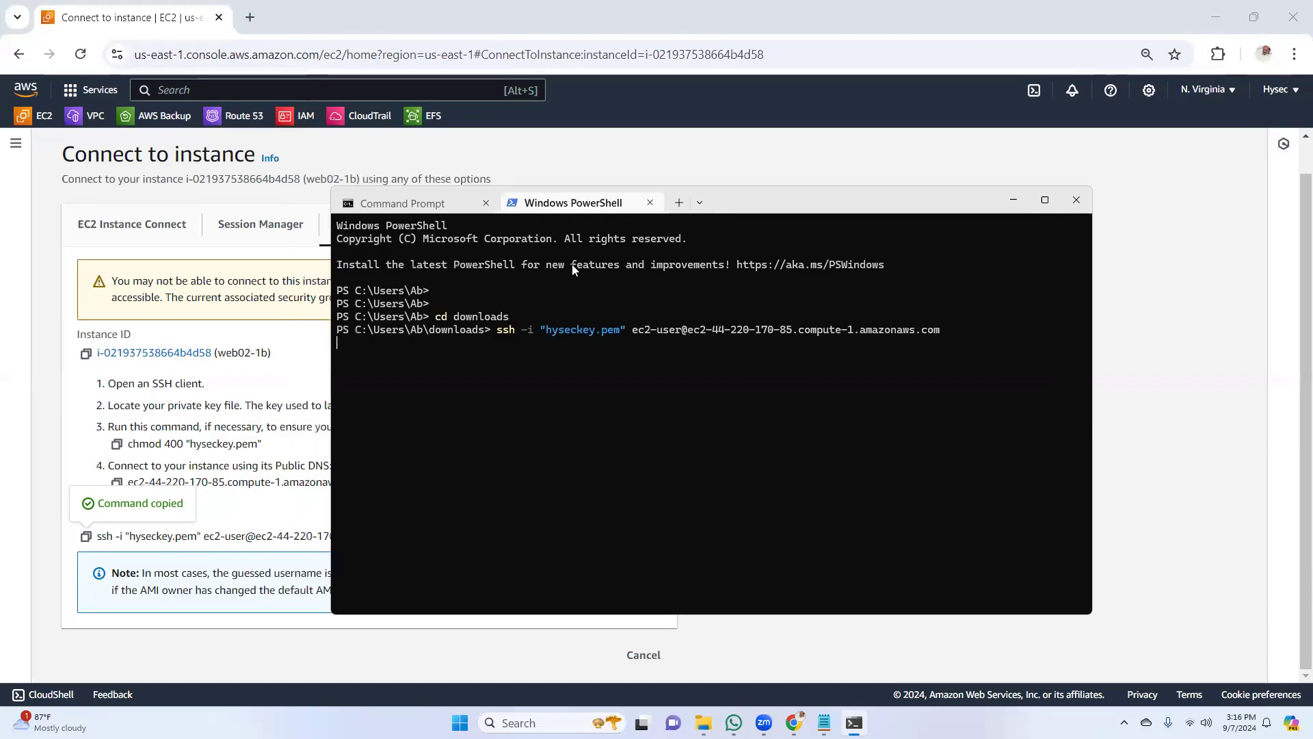
{"action": "left_click", "coordinate": [764, 162]}
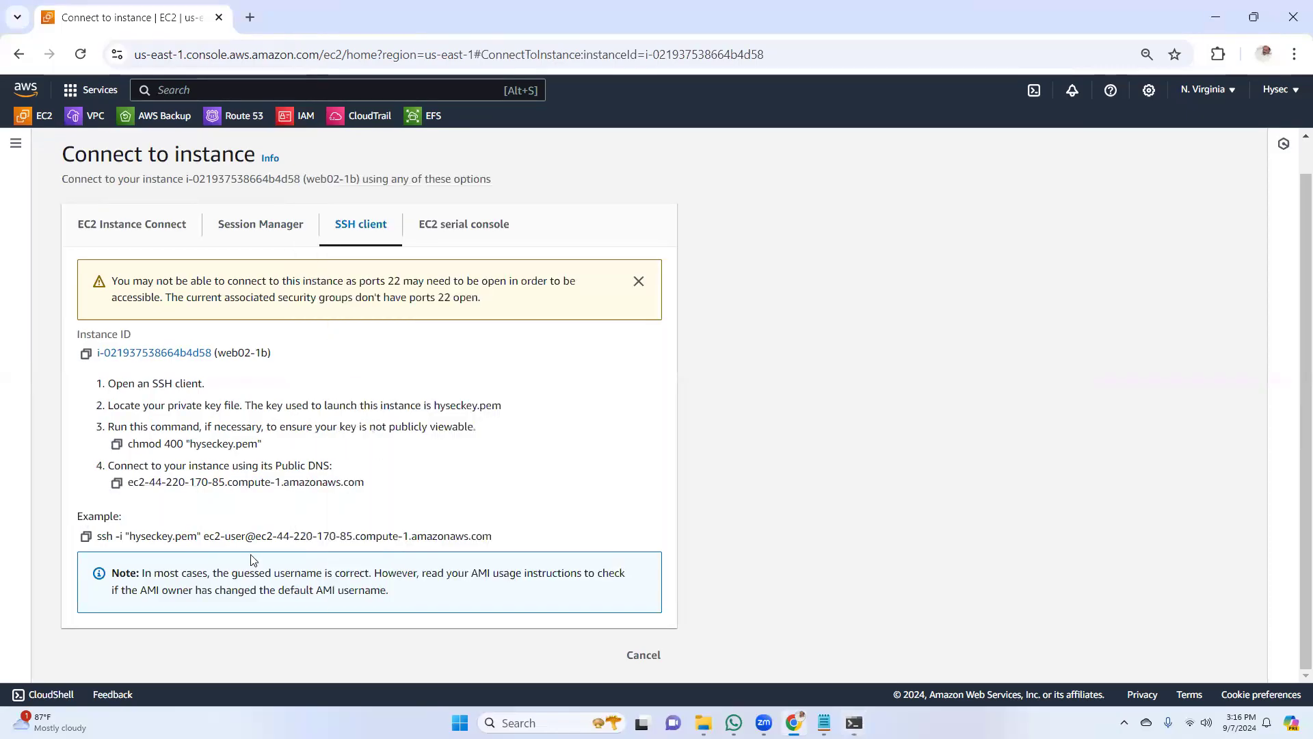
Try to connect to web02-1b through EC2 Instance Connect with the default username ec2-user
{"action": "scroll", "coordinate": [1295, 313], "scroll_direction": "up", "scroll_amount": 1}
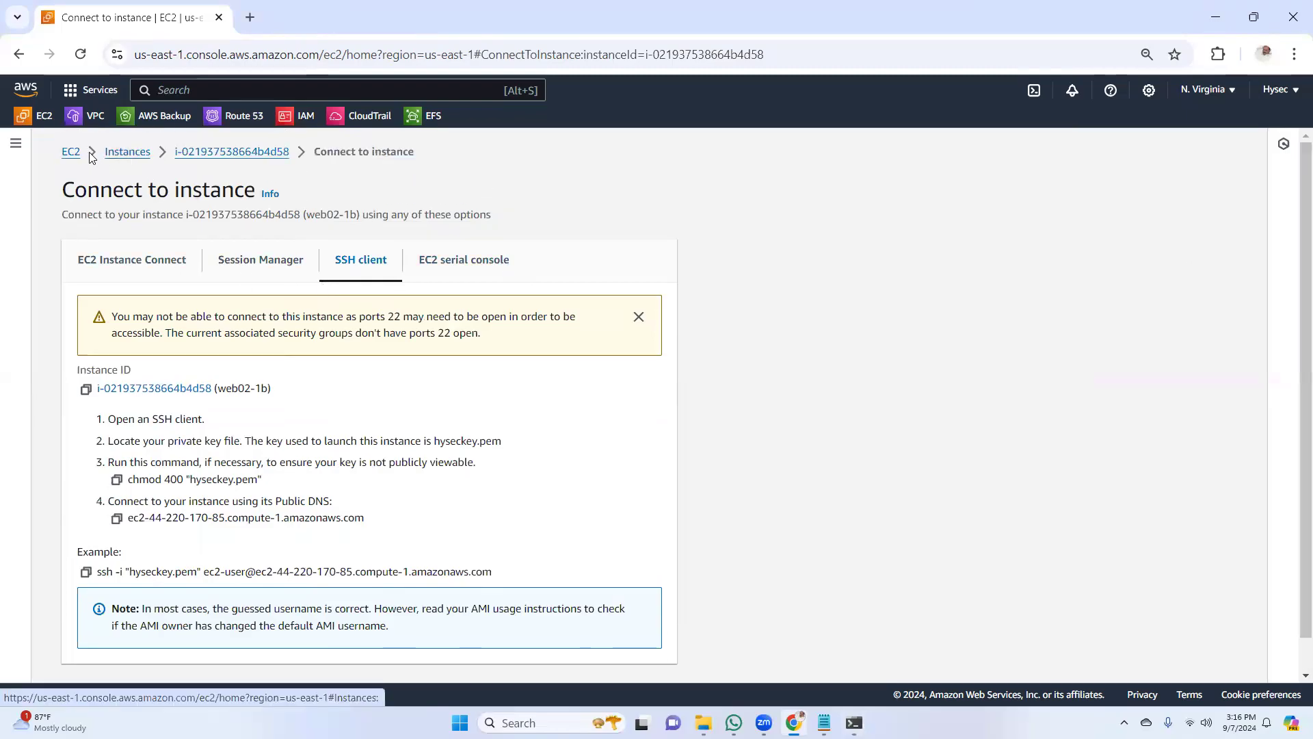
{"action": "left_click", "coordinate": [120, 262]}
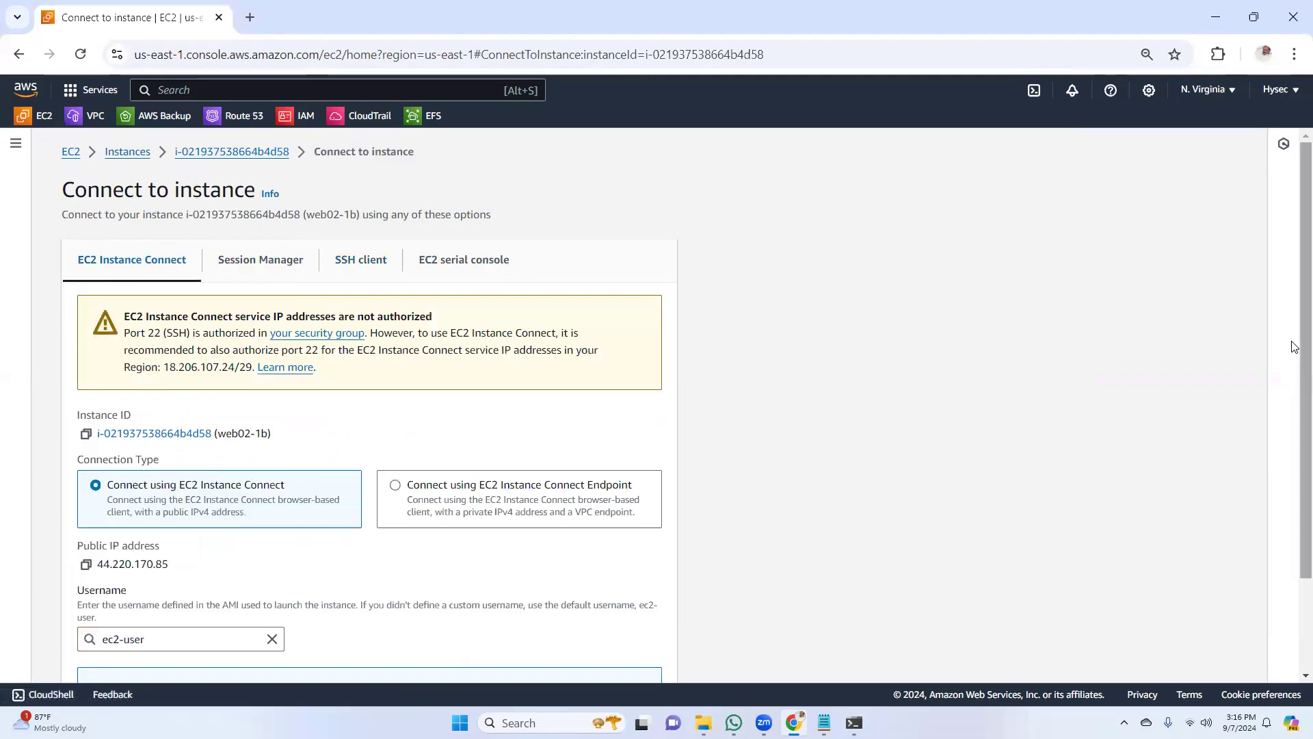
{"action": "scroll", "coordinate": [1295, 360], "scroll_direction": "down", "scroll_amount": 2}
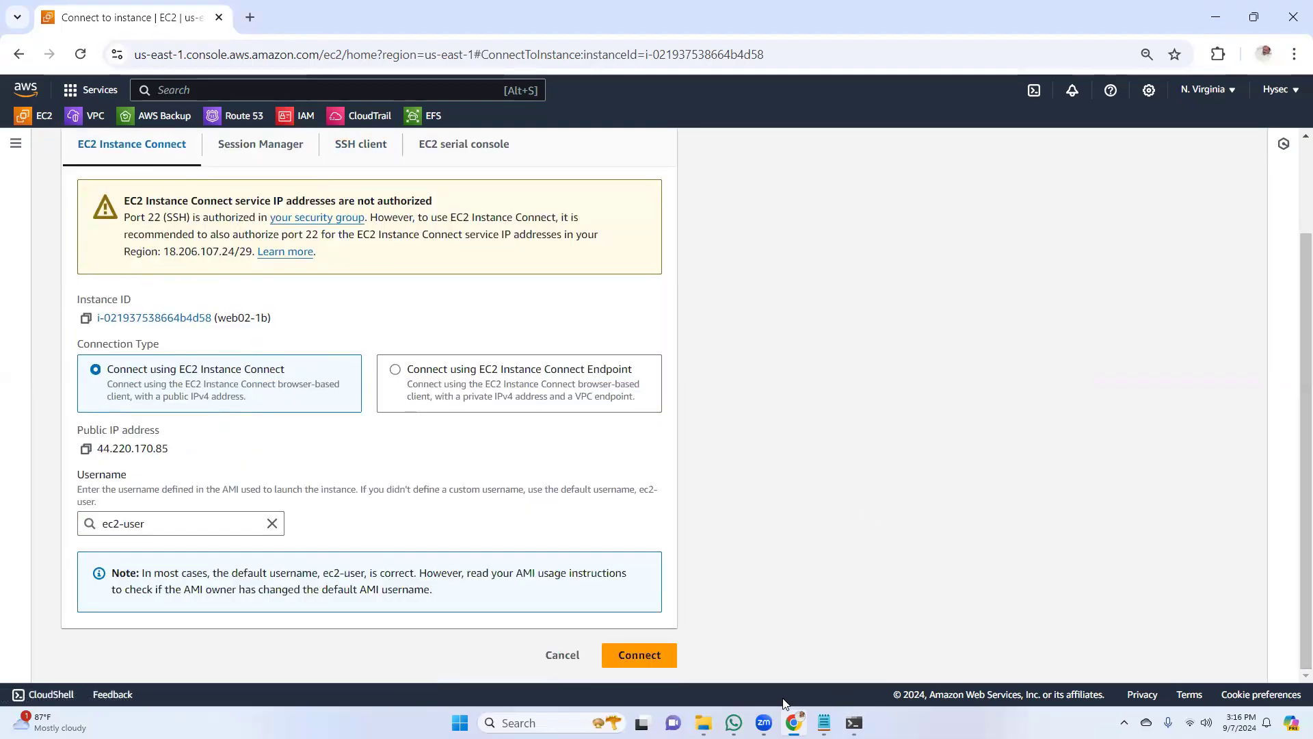
{"action": "left_click", "coordinate": [639, 656]}
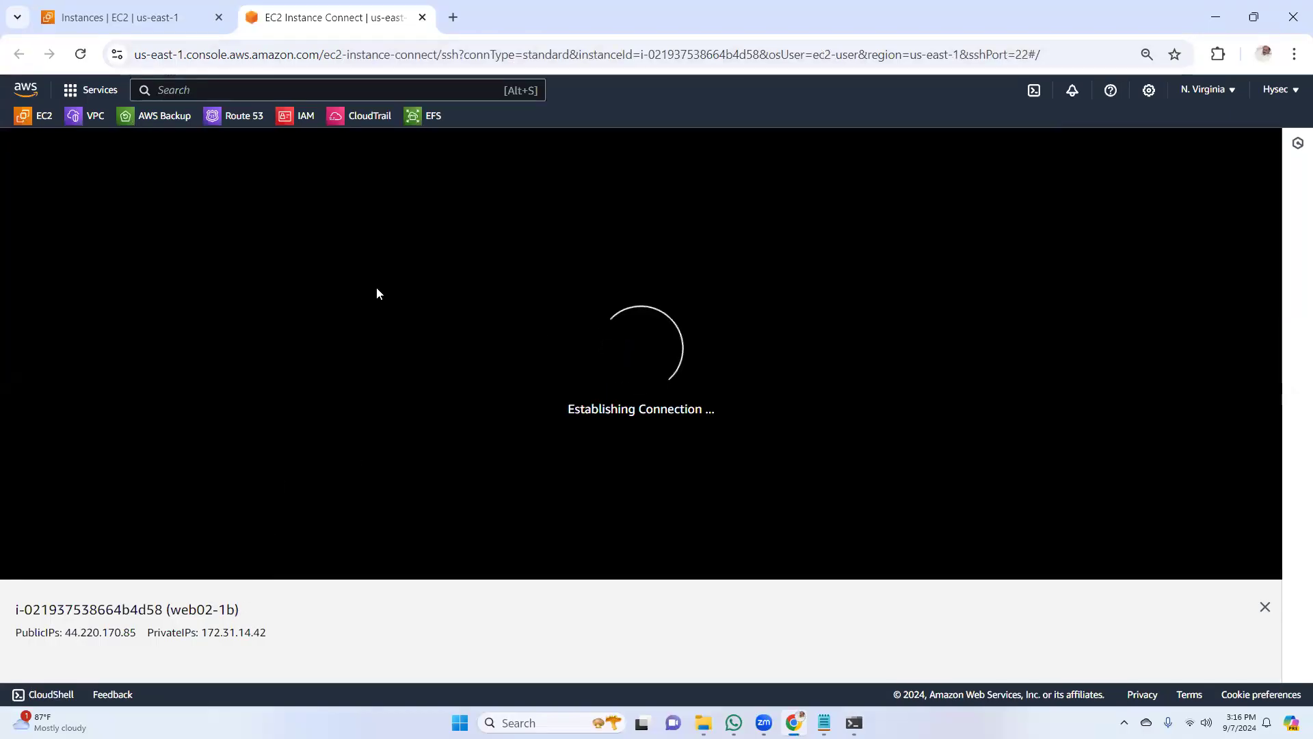
{"action": "left_click", "coordinate": [110, 17]}
{"action": "left_click", "coordinate": [311, 15]}
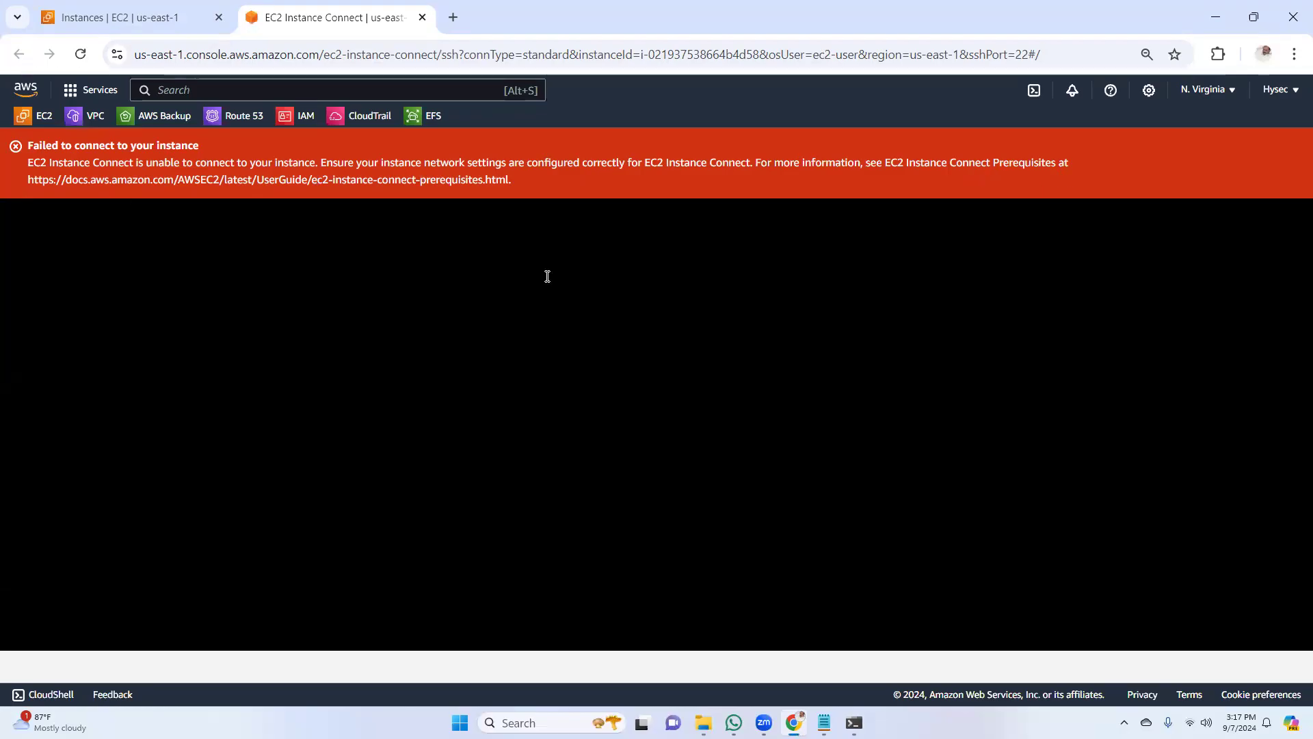
Open the Web01-1a instance from the running instances and go to the inbound rules of its security group, Webserver-SG
{"action": "left_click", "coordinate": [144, 19]}
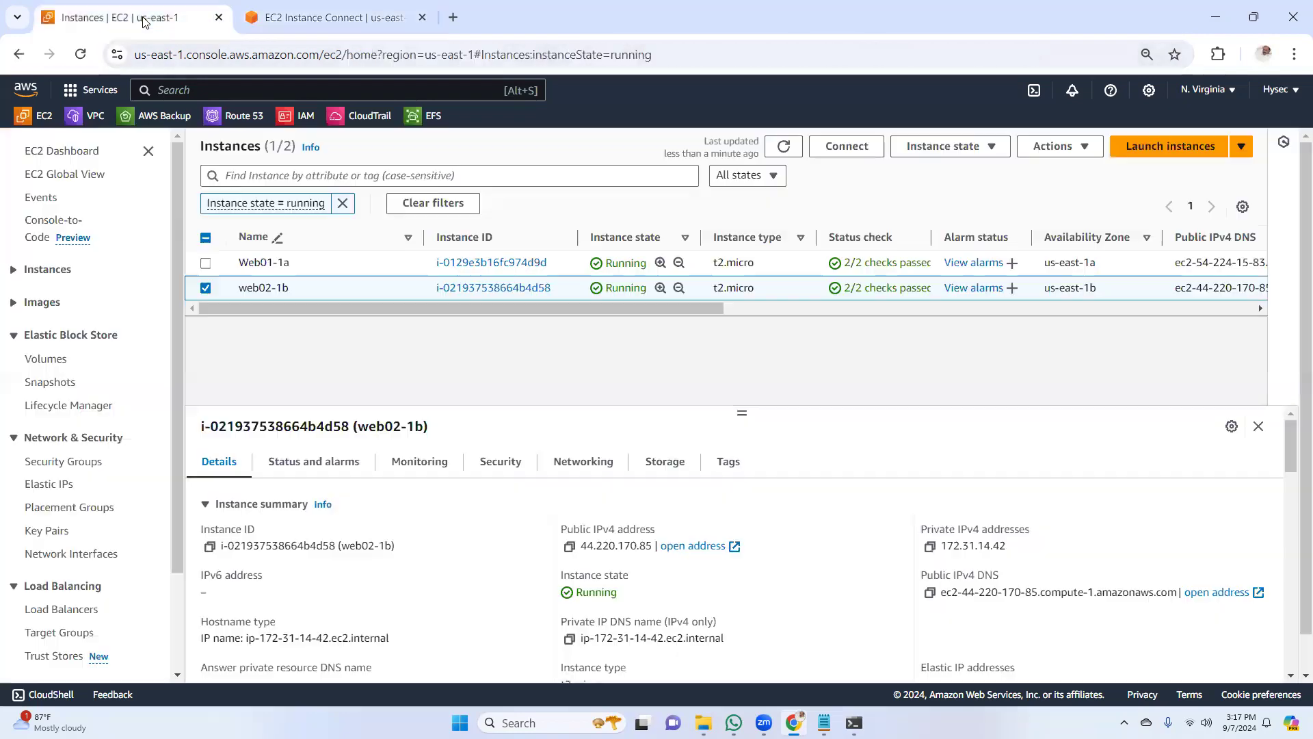
{"action": "left_click", "coordinate": [784, 147]}
{"action": "left_click", "coordinate": [71, 151]}
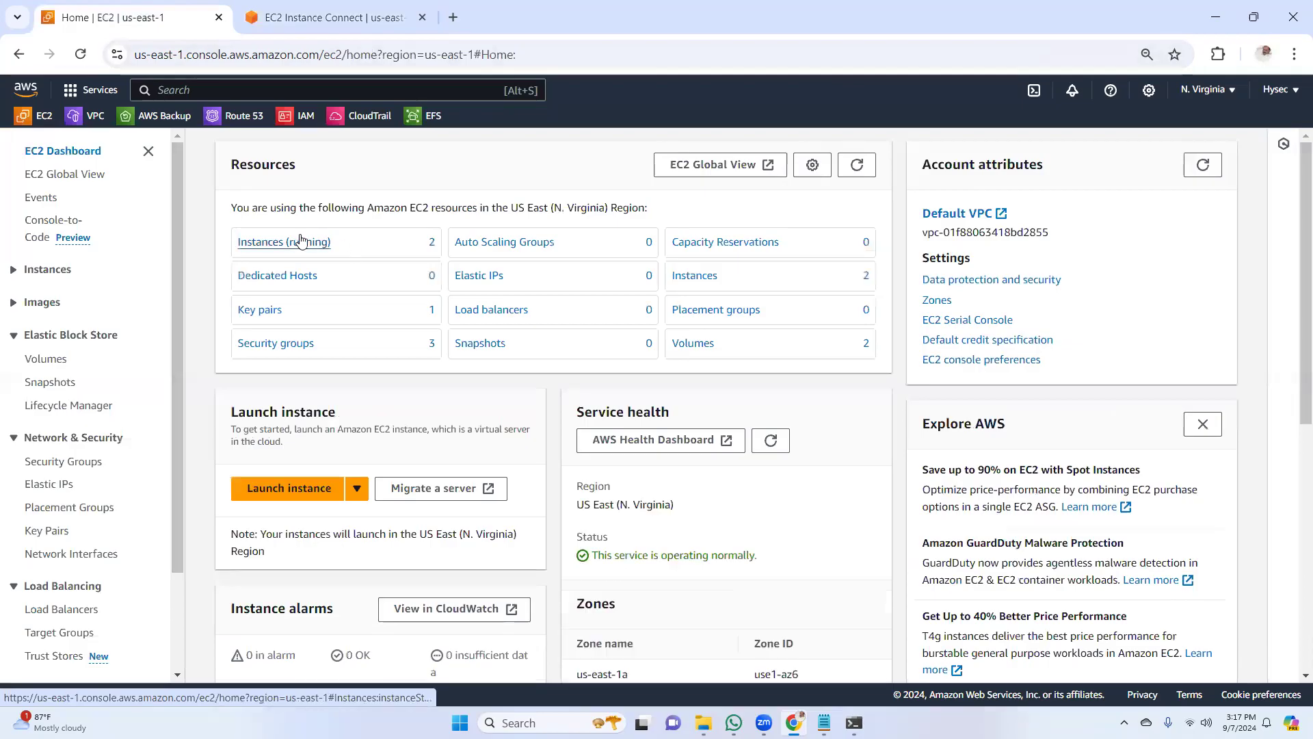
{"action": "left_click", "coordinate": [296, 243]}
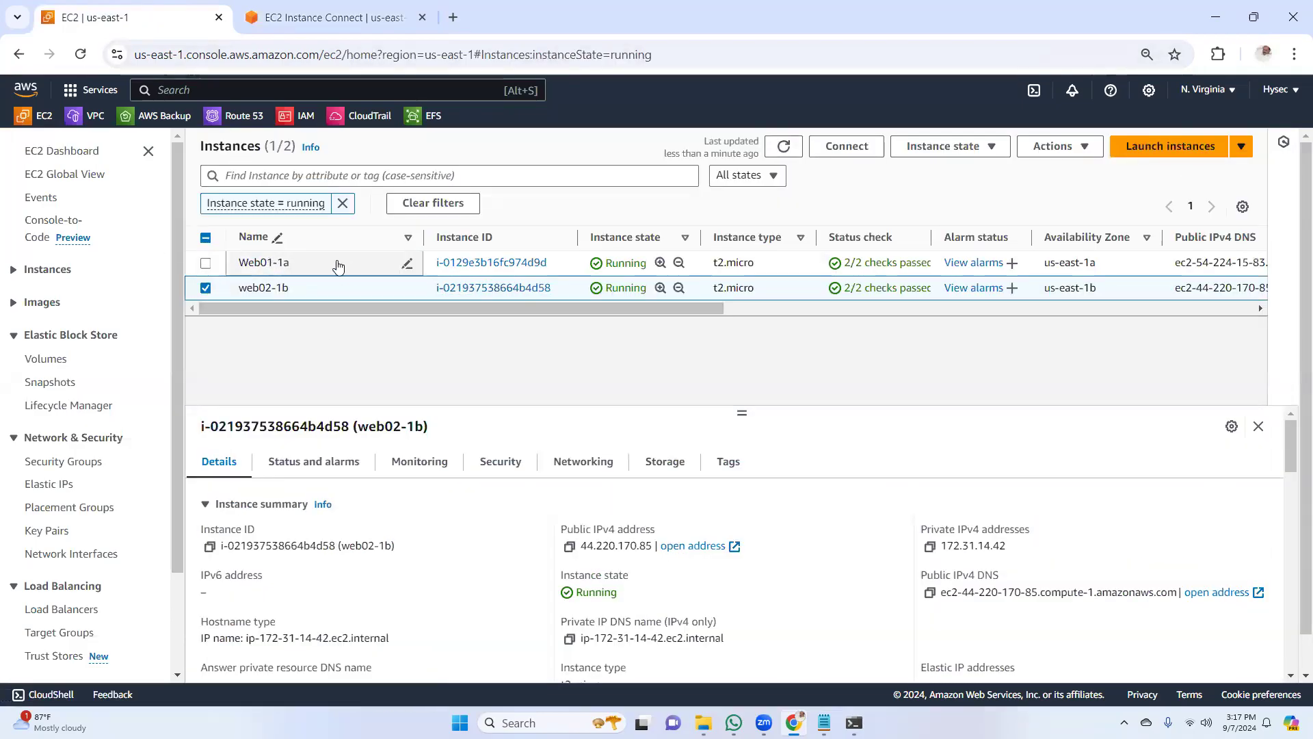
{"action": "left_click", "coordinate": [506, 263]}
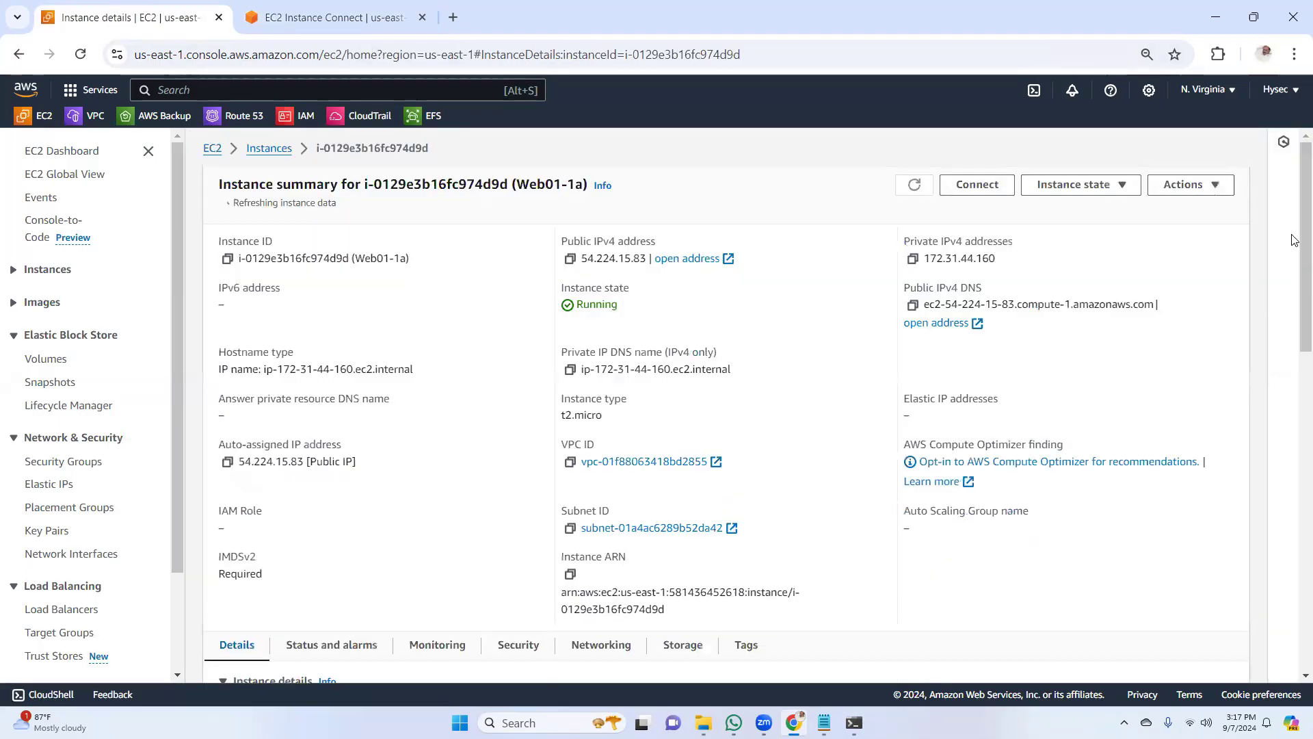
{"action": "scroll", "coordinate": [1294, 358], "scroll_direction": "down", "scroll_amount": 5}
{"action": "left_click", "coordinate": [532, 301]}
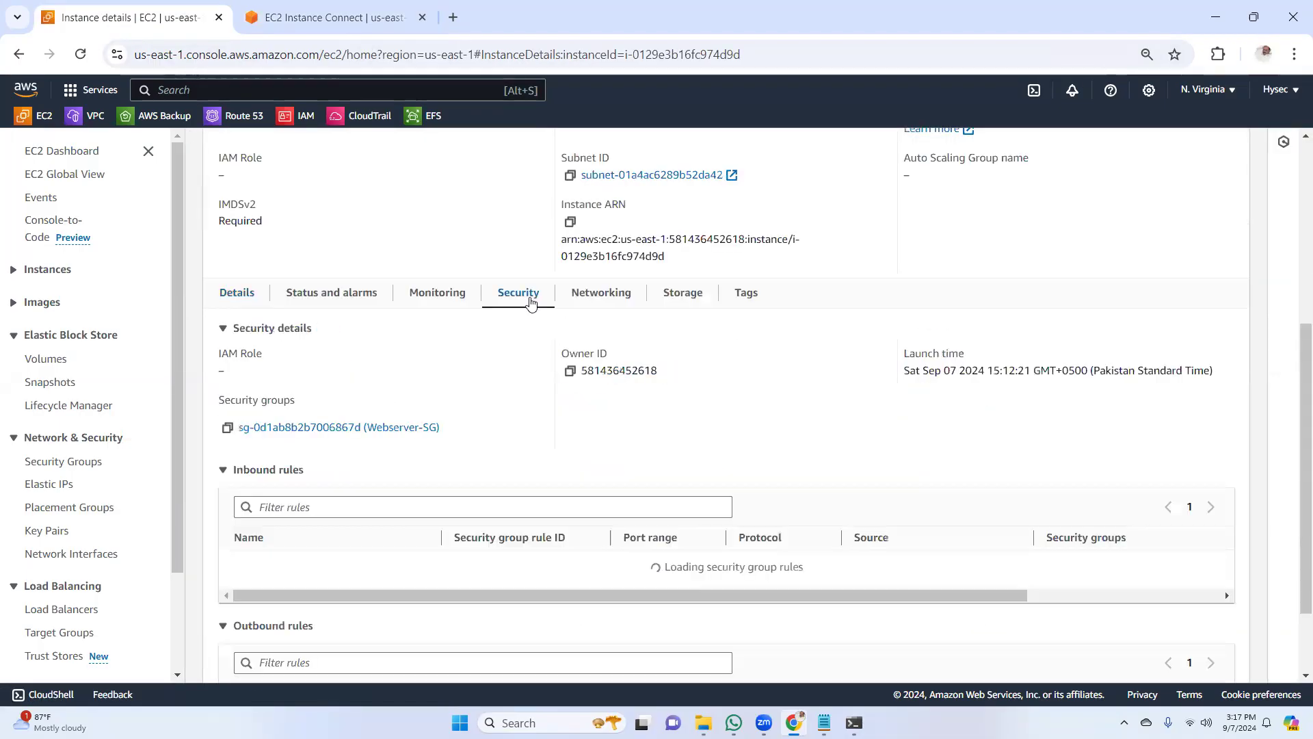
{"action": "left_click", "coordinate": [401, 430]}
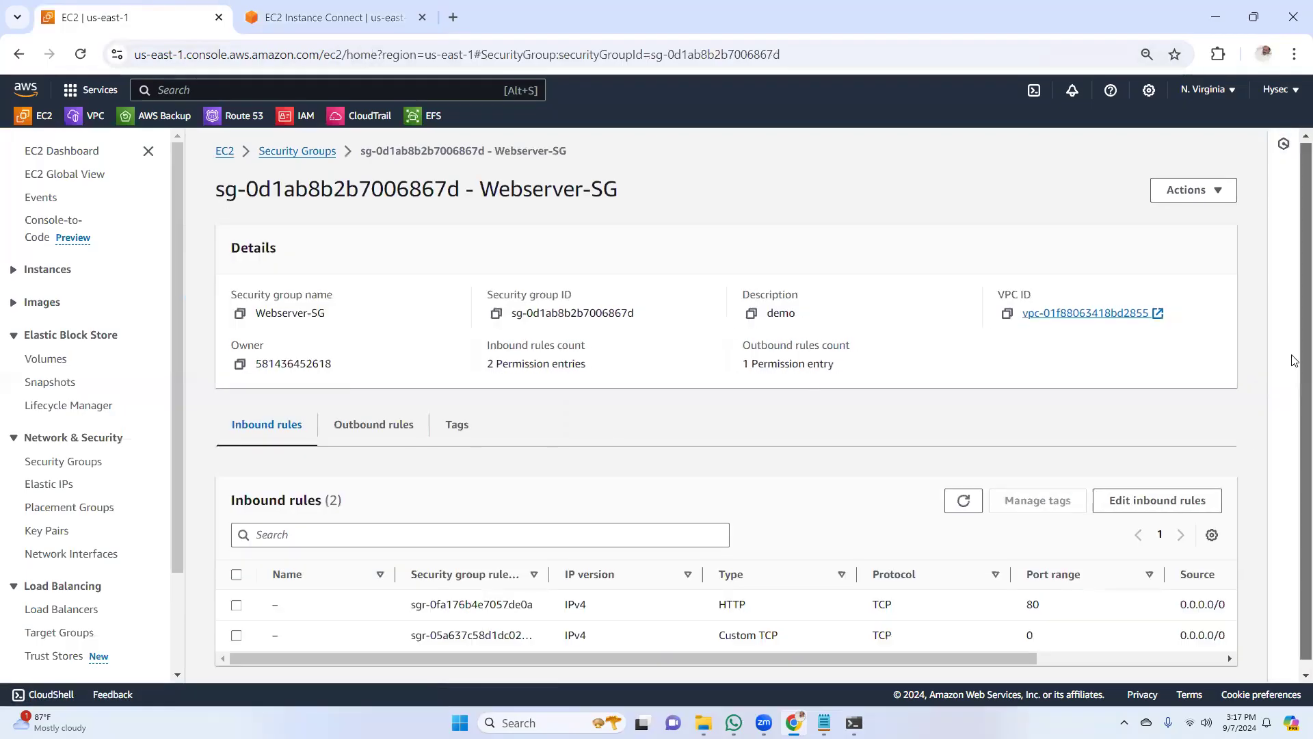
{"action": "scroll", "coordinate": [1295, 369], "scroll_direction": "down", "scroll_amount": 1}
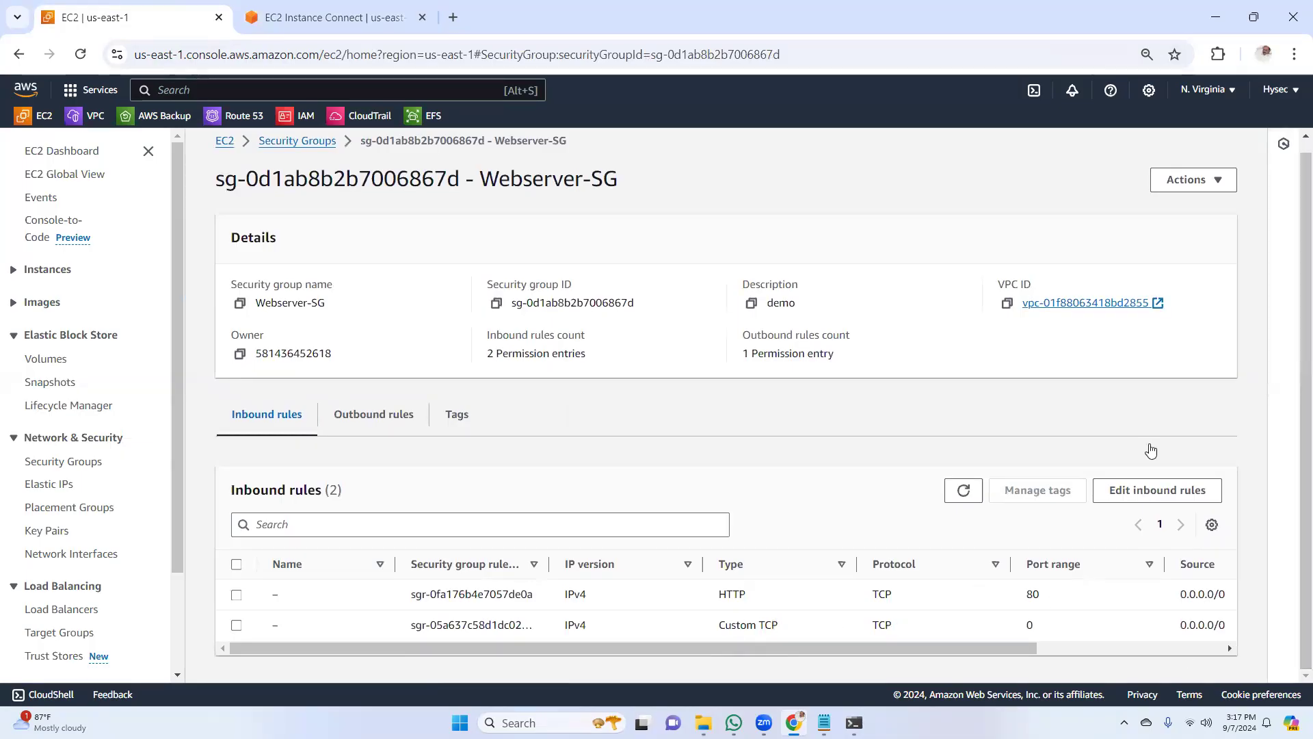
Change the Custom TCP inbound rule of Webserver-SG to type SSH and save the rules
{"action": "left_click", "coordinate": [1135, 490]}
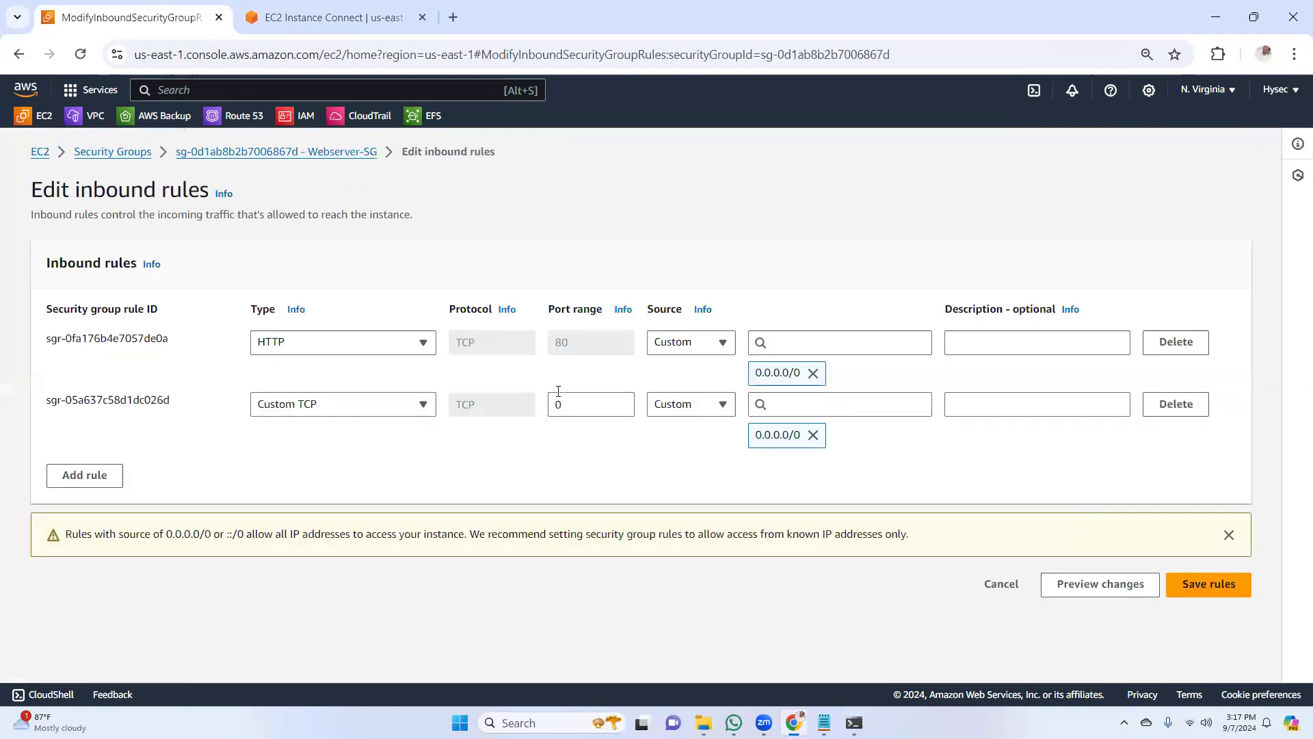
{"action": "left_click", "coordinate": [383, 405]}
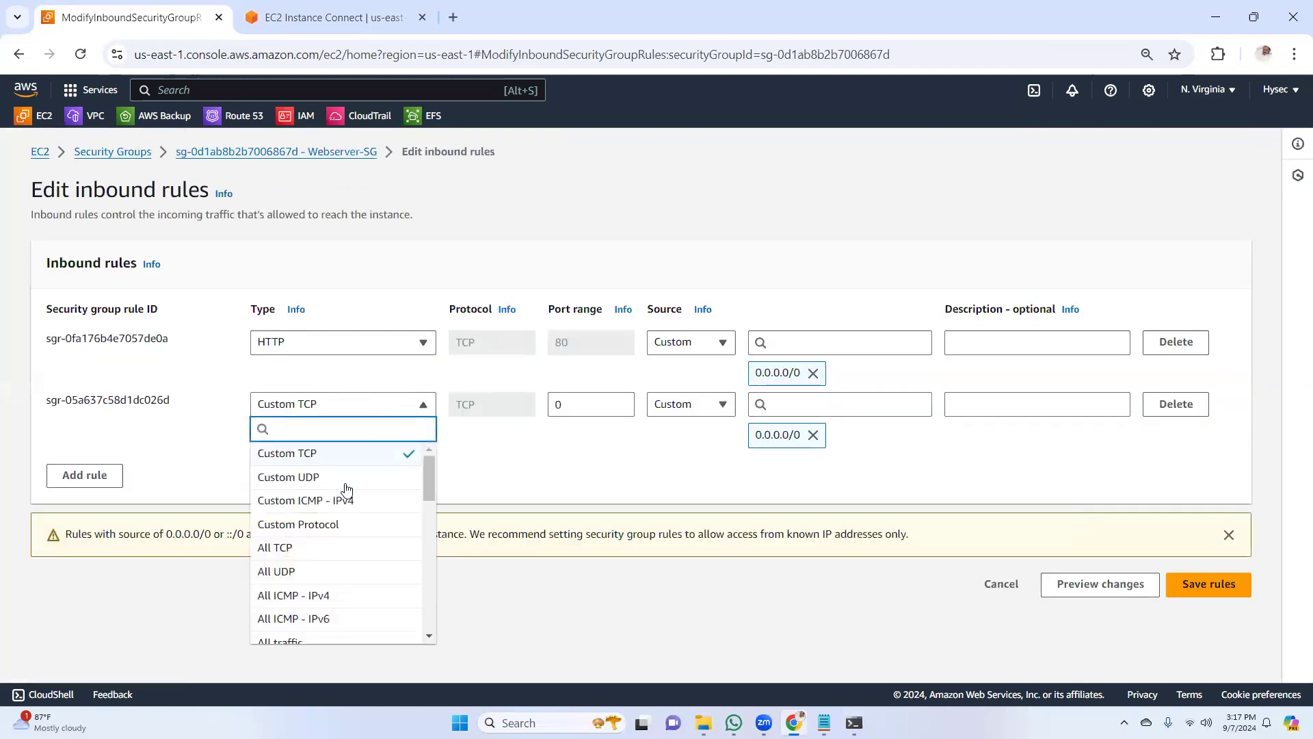
{"action": "type", "text": "ss"}
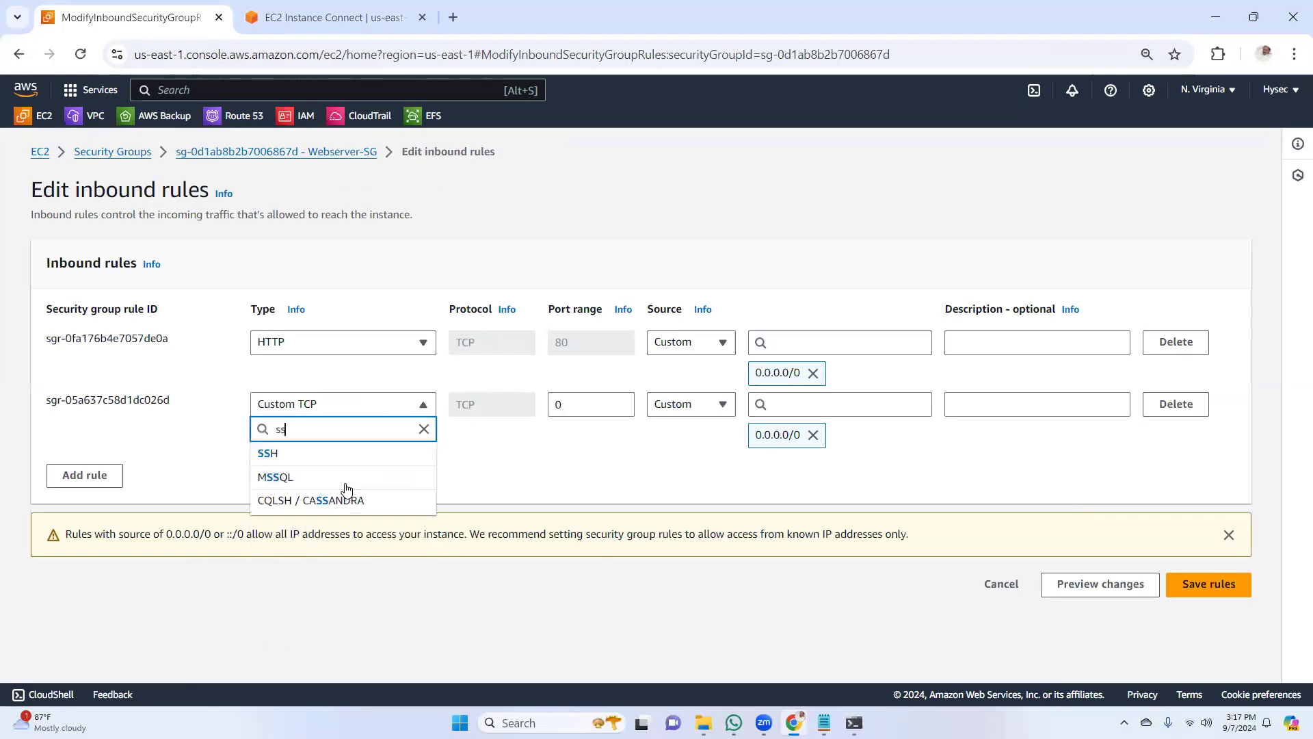
{"action": "left_click", "coordinate": [346, 453]}
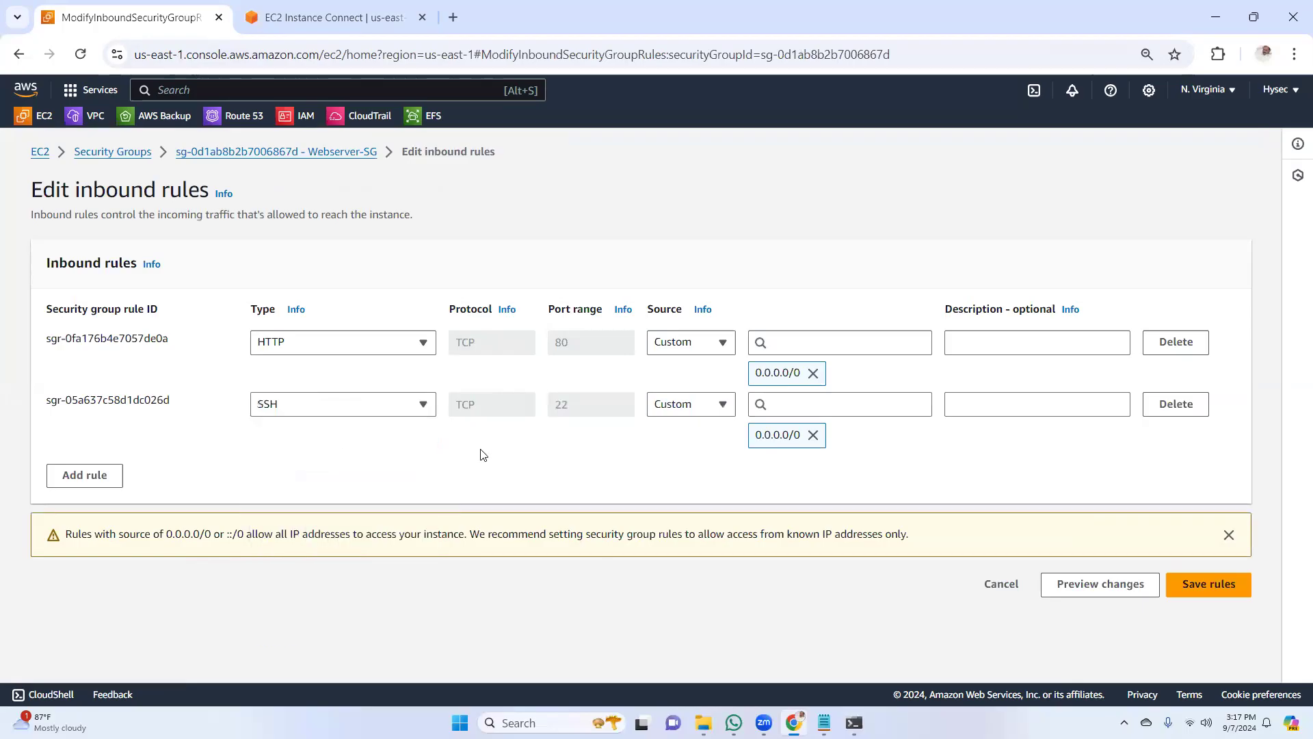
{"action": "left_click", "coordinate": [1197, 585]}
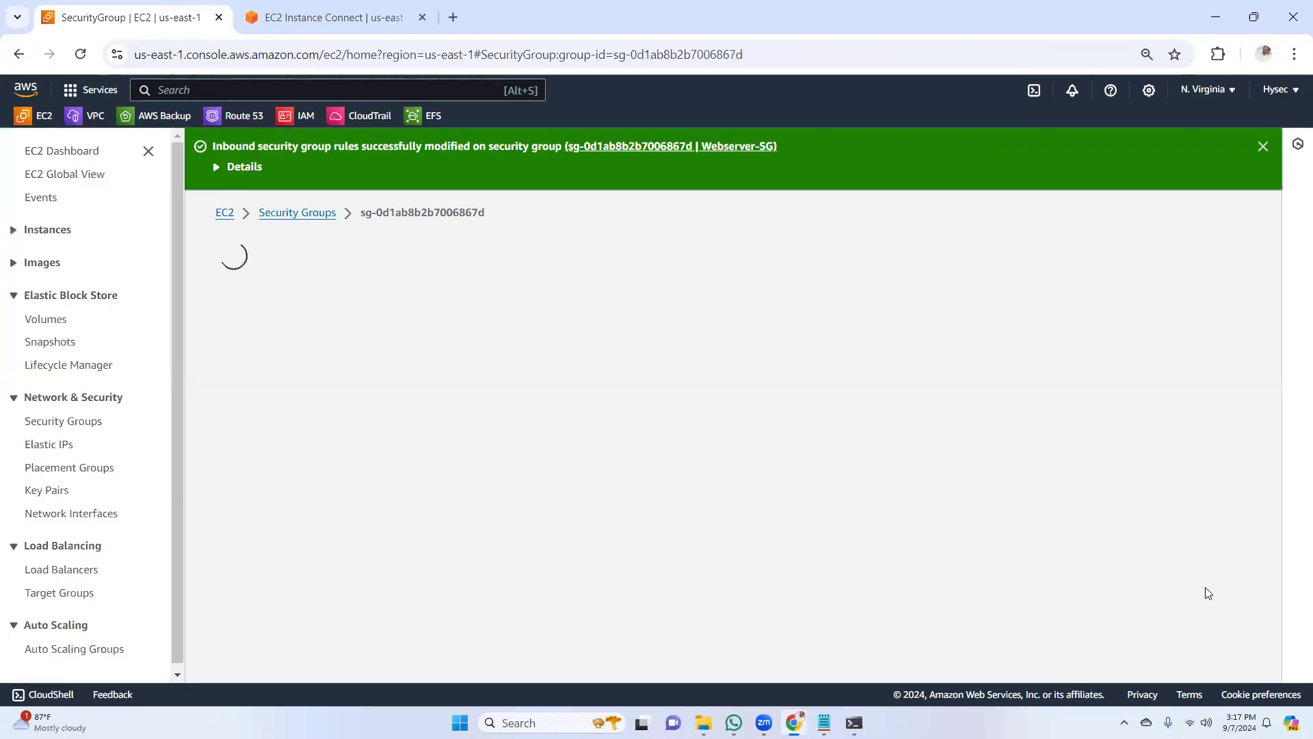
{"action": "left_click", "coordinate": [1248, 148]}
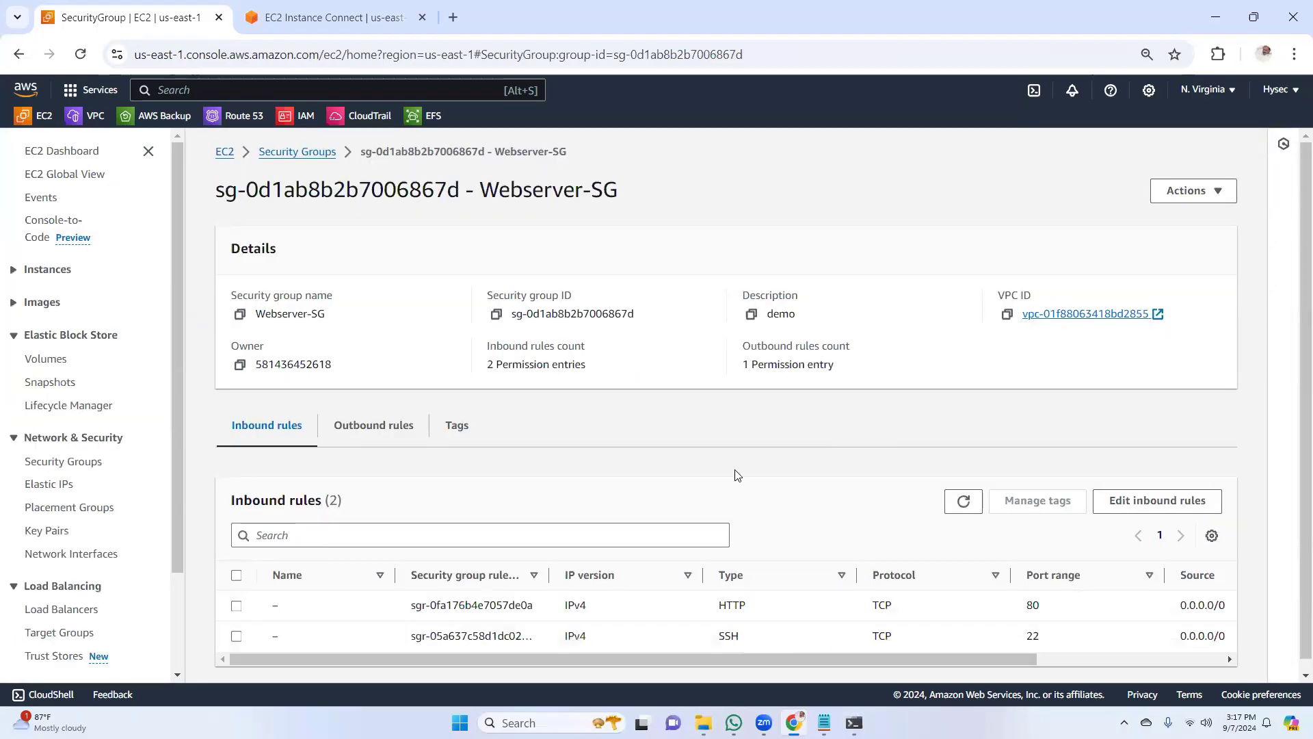
Close the browser tab holding the EC2 Instance Connect session for web02-1b
{"action": "left_click", "coordinate": [342, 17]}
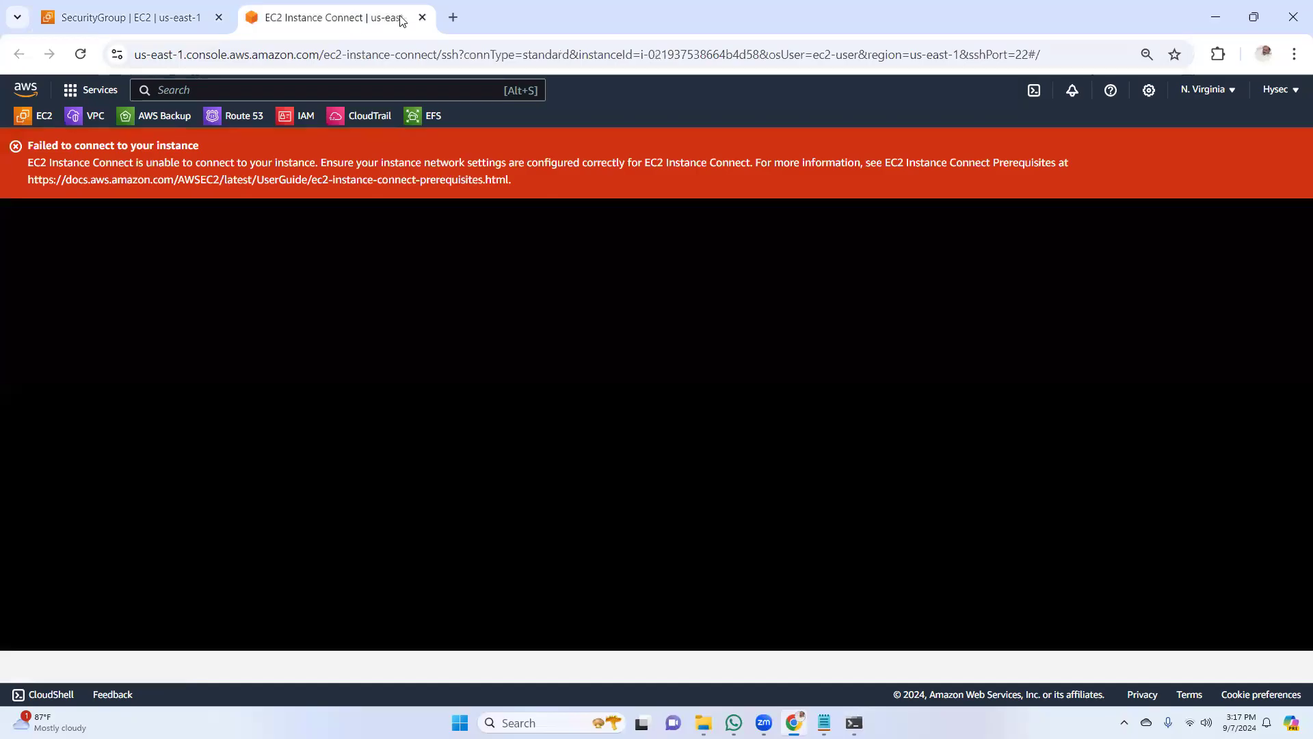
{"action": "left_click", "coordinate": [422, 17]}
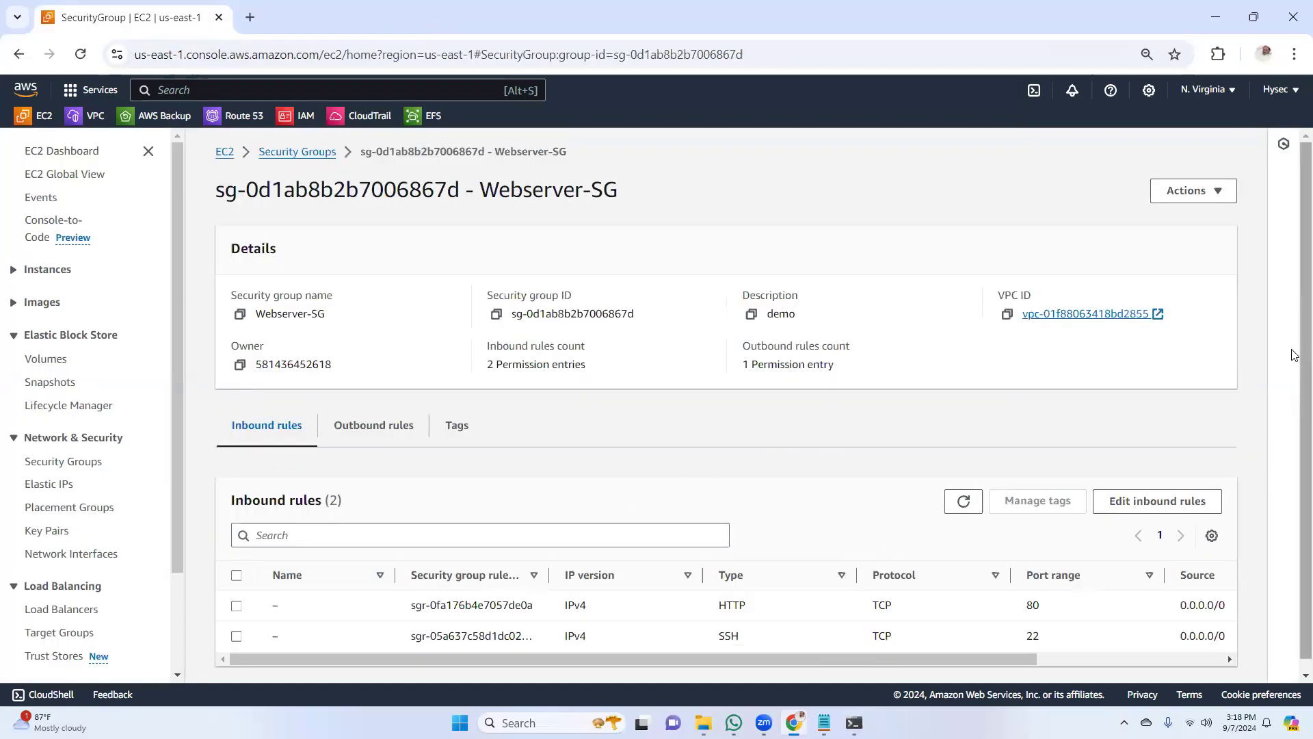
{"action": "scroll", "coordinate": [800, 568], "scroll_direction": "down", "scroll_amount": 1}
{"action": "left_click", "coordinate": [853, 722]}
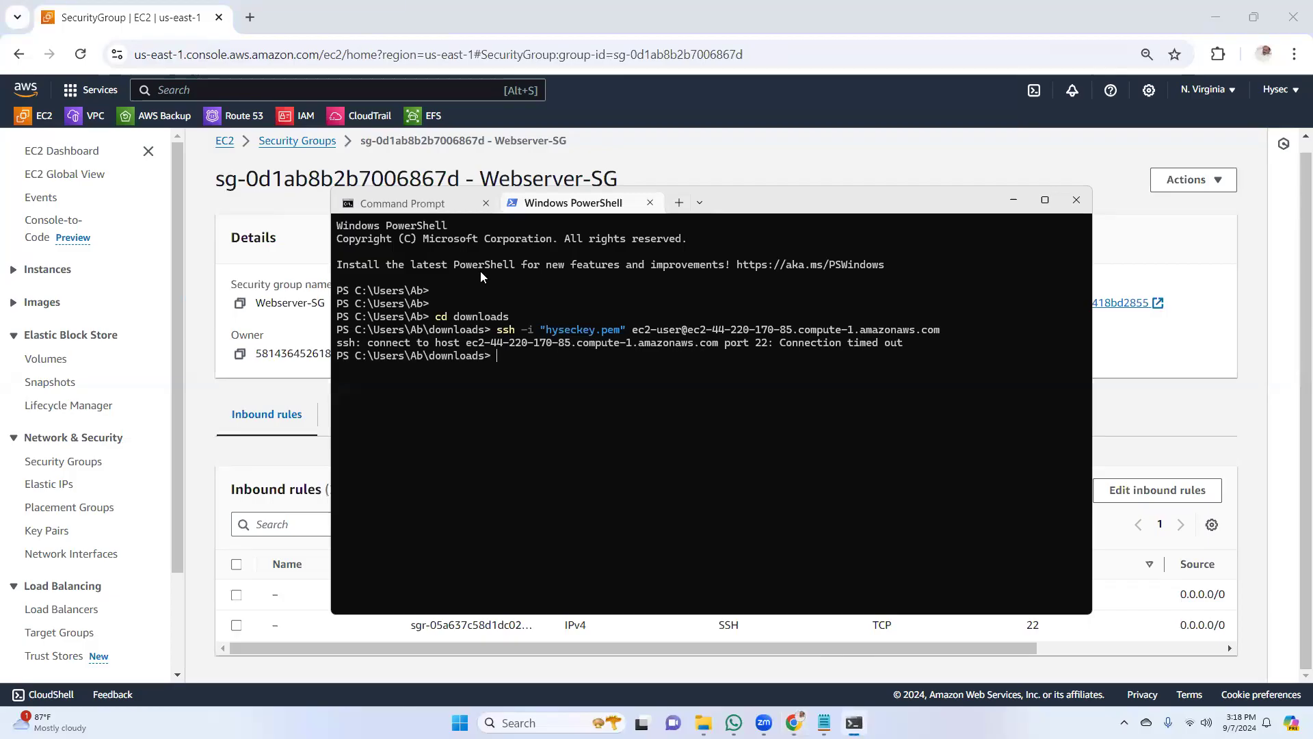
{"action": "key", "text": "ctrl+Tab"}
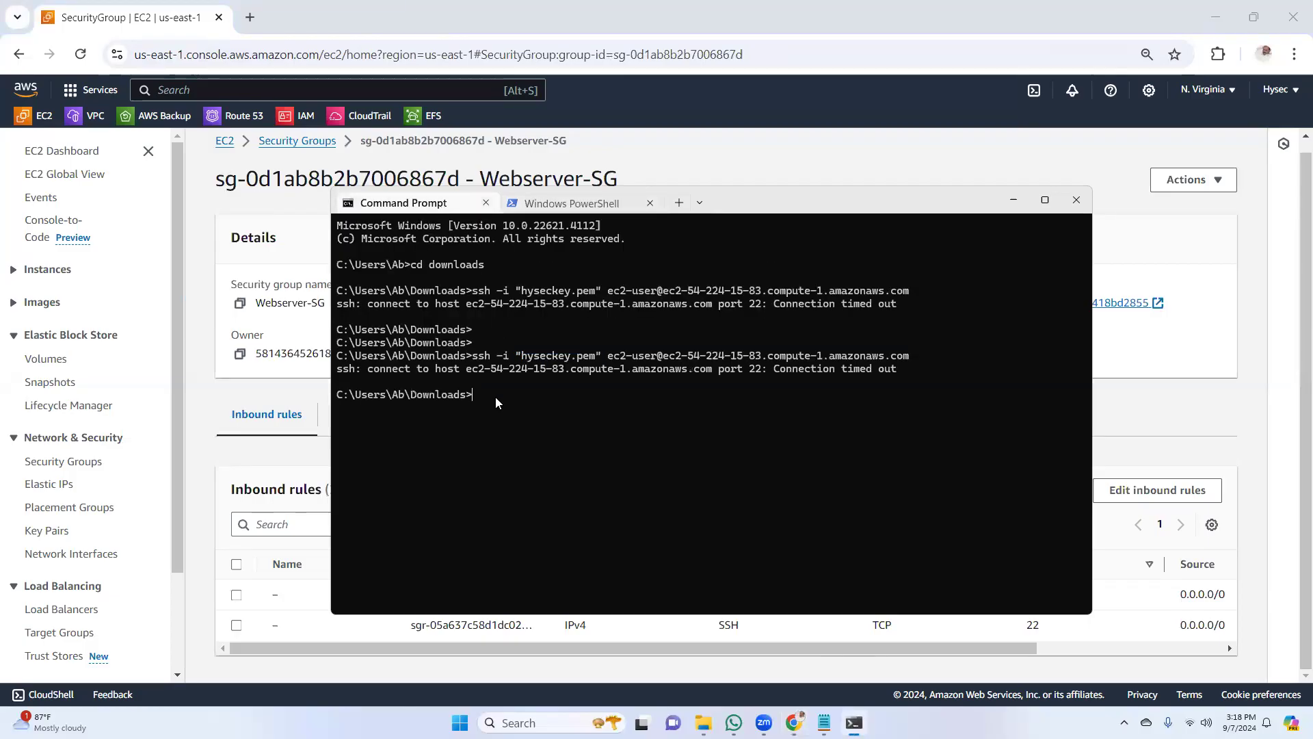
{"action": "key", "text": "ctrl+v"}
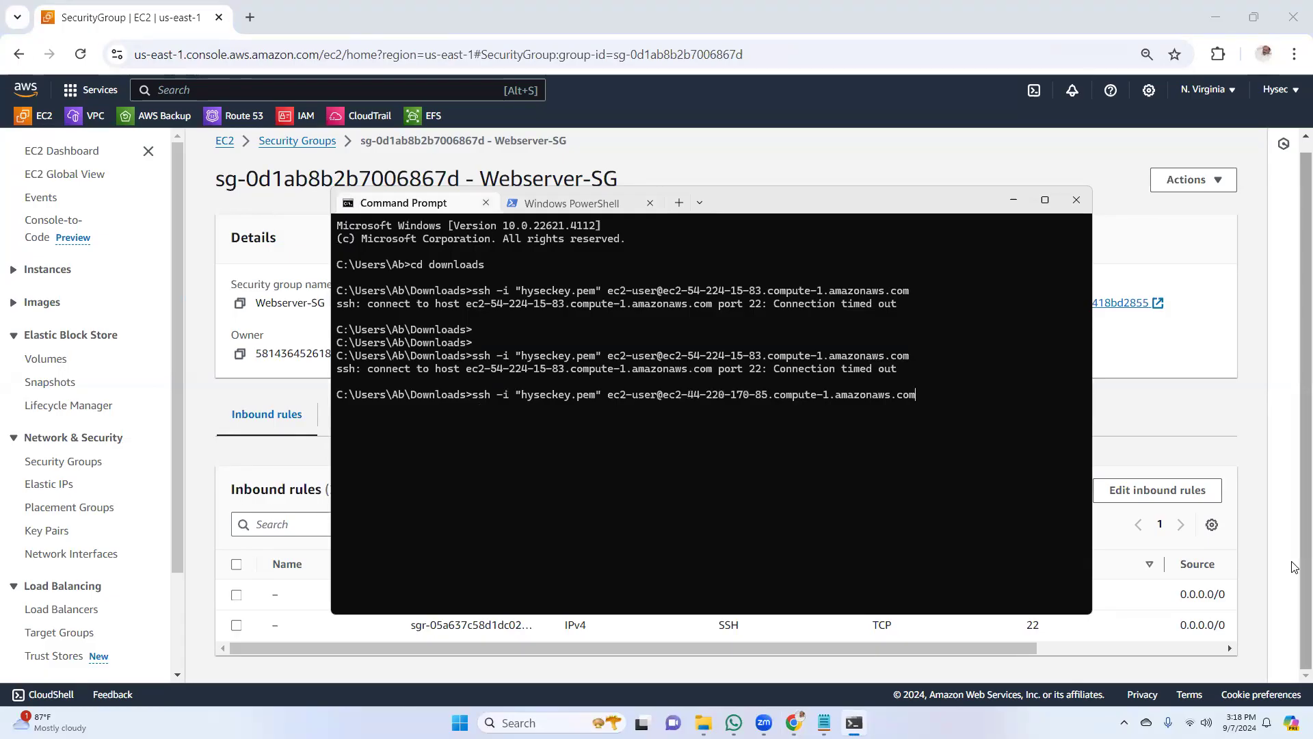
{"action": "key", "text": "BackSpace"}
{"action": "key", "text": "BackSpace"}
{"action": "key", "text": "BackSpace"}
{"action": "key", "text": "BackSpace"}
{"action": "key", "text": "BackSpace"}
{"action": "key", "text": "BackSpace"}
{"action": "key", "text": "BackSpace"}
{"action": "key", "text": "BackSpace"}
{"action": "key", "text": "BackSpace"}
{"action": "key", "text": "BackSpace"}
{"action": "key", "text": "BackSpace"}
{"action": "key", "text": "BackSpace"}
{"action": "key", "text": "BackSpace"}
{"action": "key", "text": "BackSpace"}
{"action": "key", "text": "BackSpace"}
{"action": "key", "text": "BackSpace"}
{"action": "key", "text": "BackSpace"}
{"action": "key", "text": "BackSpace"}
{"action": "key", "text": "BackSpace"}
{"action": "key", "text": "BackSpace"}
{"action": "key", "text": "BackSpace"}
{"action": "key", "text": "BackSpace"}
{"action": "key", "text": "BackSpace"}
{"action": "key", "text": "BackSpace"}
{"action": "key", "text": "BackSpace"}
{"action": "key", "text": "BackSpace"}
{"action": "key", "text": "BackSpace"}
{"action": "key", "text": "BackSpace"}
{"action": "key", "text": "BackSpace"}
{"action": "key", "text": "BackSpace"}
{"action": "key", "text": "BackSpace"}
{"action": "key", "text": "BackSpace"}
{"action": "key", "text": "BackSpace"}
{"action": "key", "text": "BackSpace"}
{"action": "key", "text": "BackSpace"}
{"action": "key", "text": "BackSpace"}
{"action": "key", "text": "BackSpace"}
{"action": "key", "text": "BackSpace"}
{"action": "key", "text": "BackSpace"}
{"action": "key", "text": "BackSpace"}
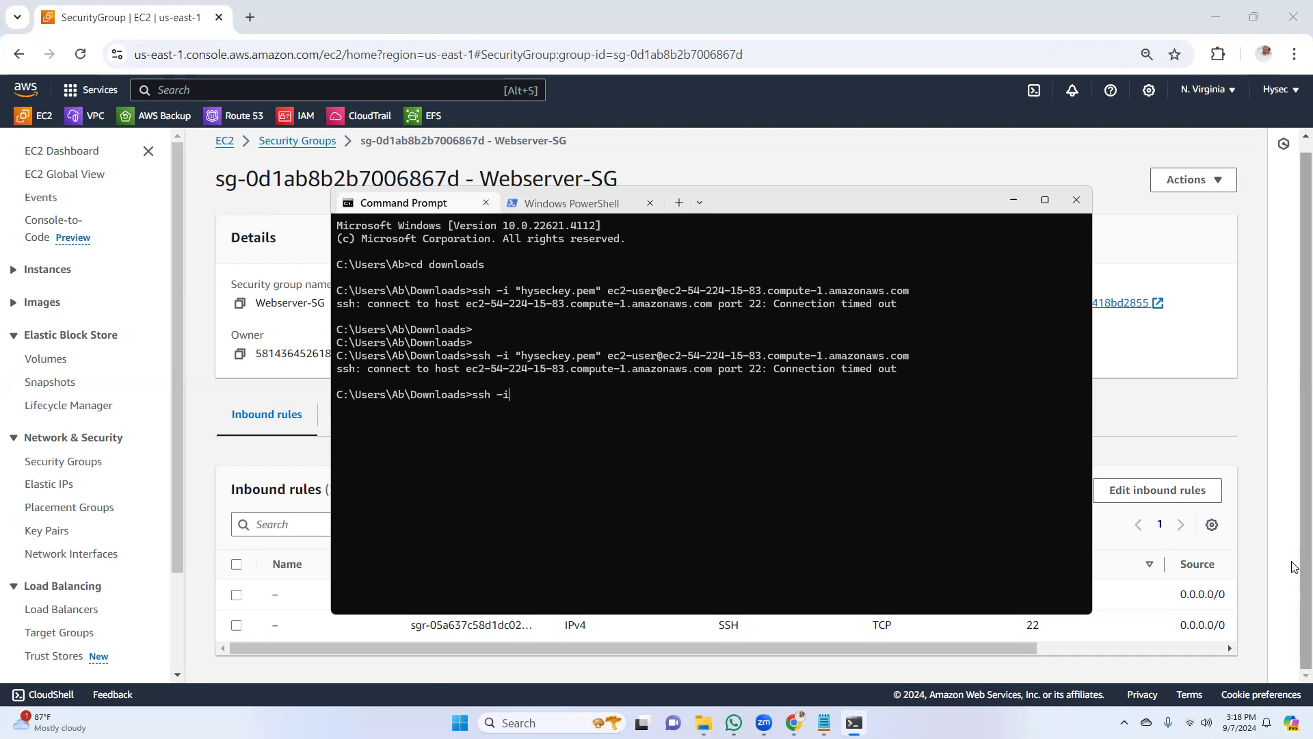
{"action": "left_click", "coordinate": [1013, 199]}
Open the running instances list, select Web01-1a, and copy its example SSH command from the SSH client connection options
{"action": "left_click", "coordinate": [53, 146]}
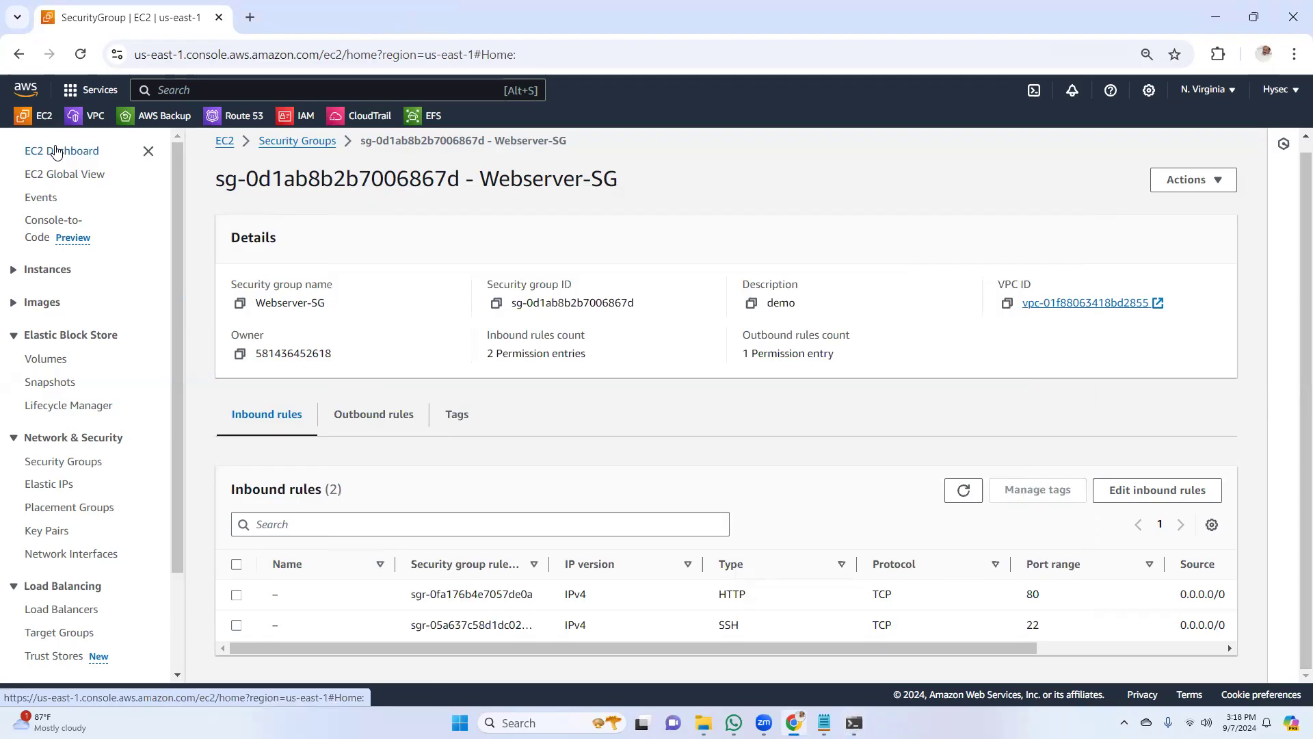
{"action": "left_click", "coordinate": [293, 244]}
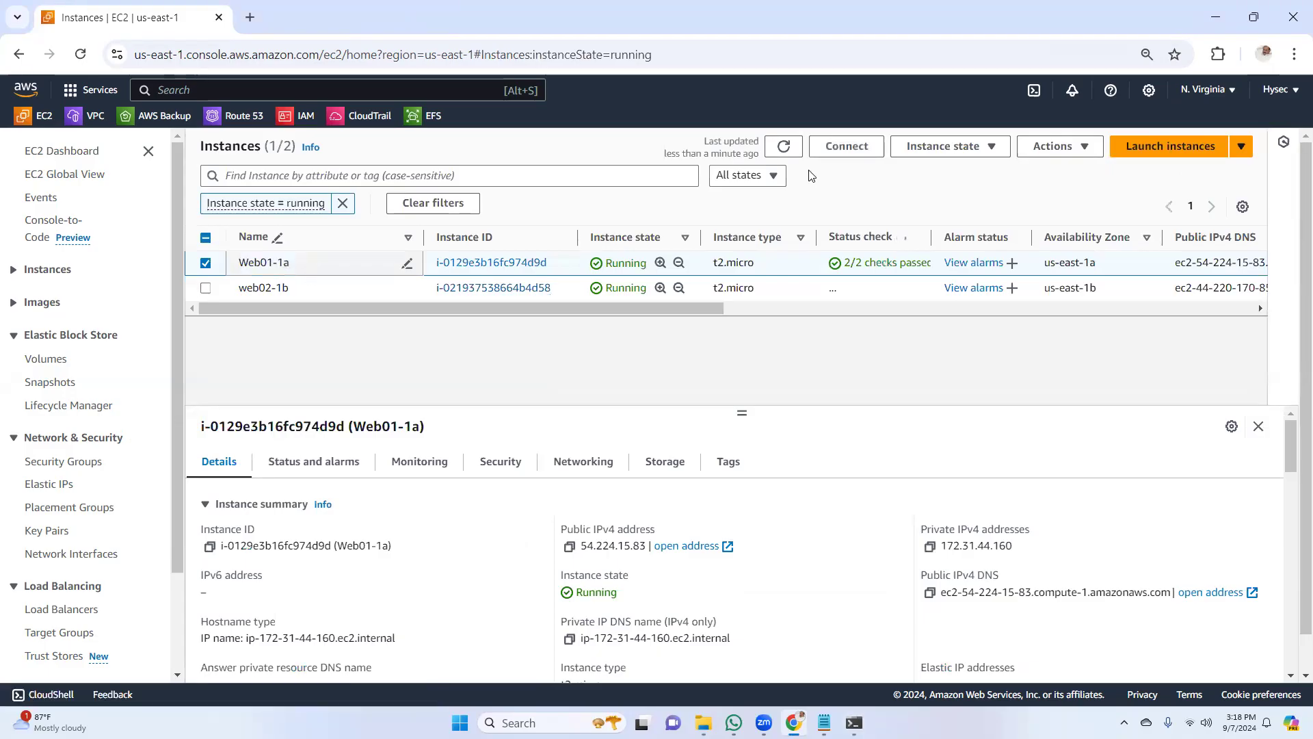
{"action": "left_click", "coordinate": [847, 146]}
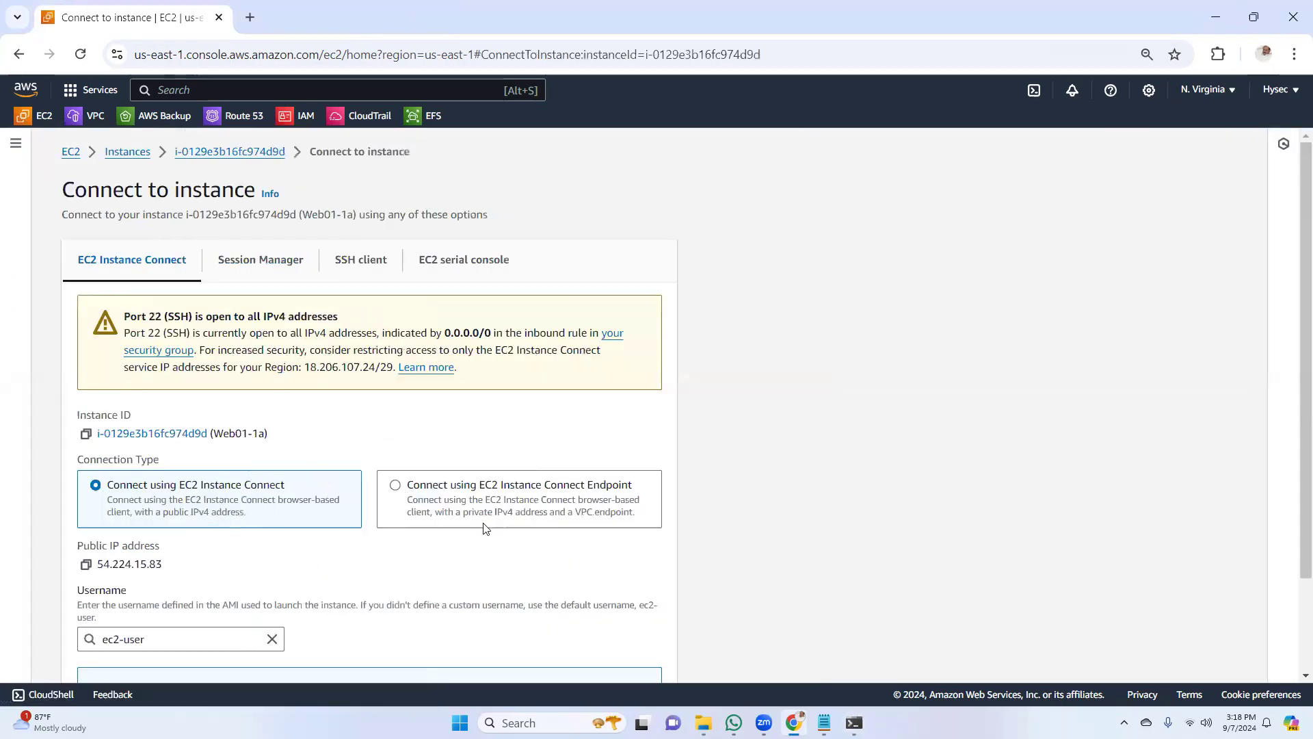
{"action": "left_click", "coordinate": [369, 260]}
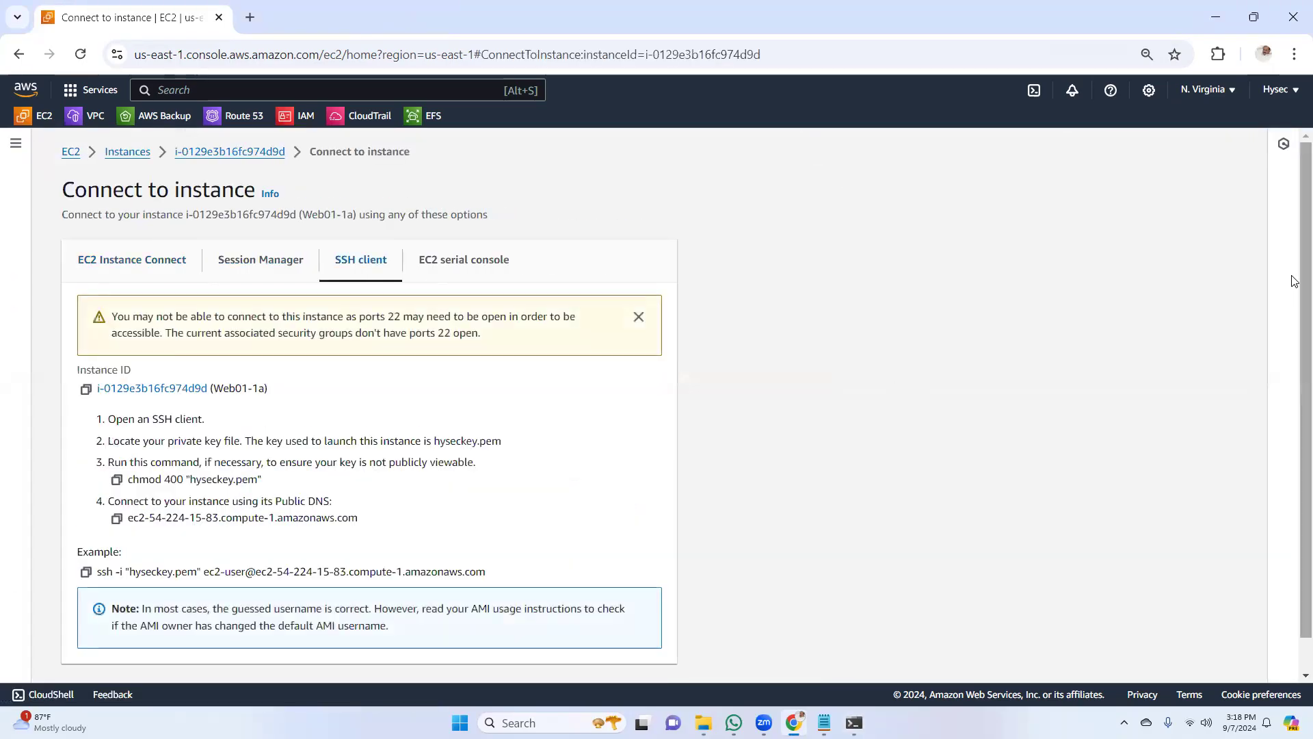
{"action": "scroll", "coordinate": [1225, 422], "scroll_direction": "down", "scroll_amount": 1}
{"action": "left_click", "coordinate": [85, 535]}
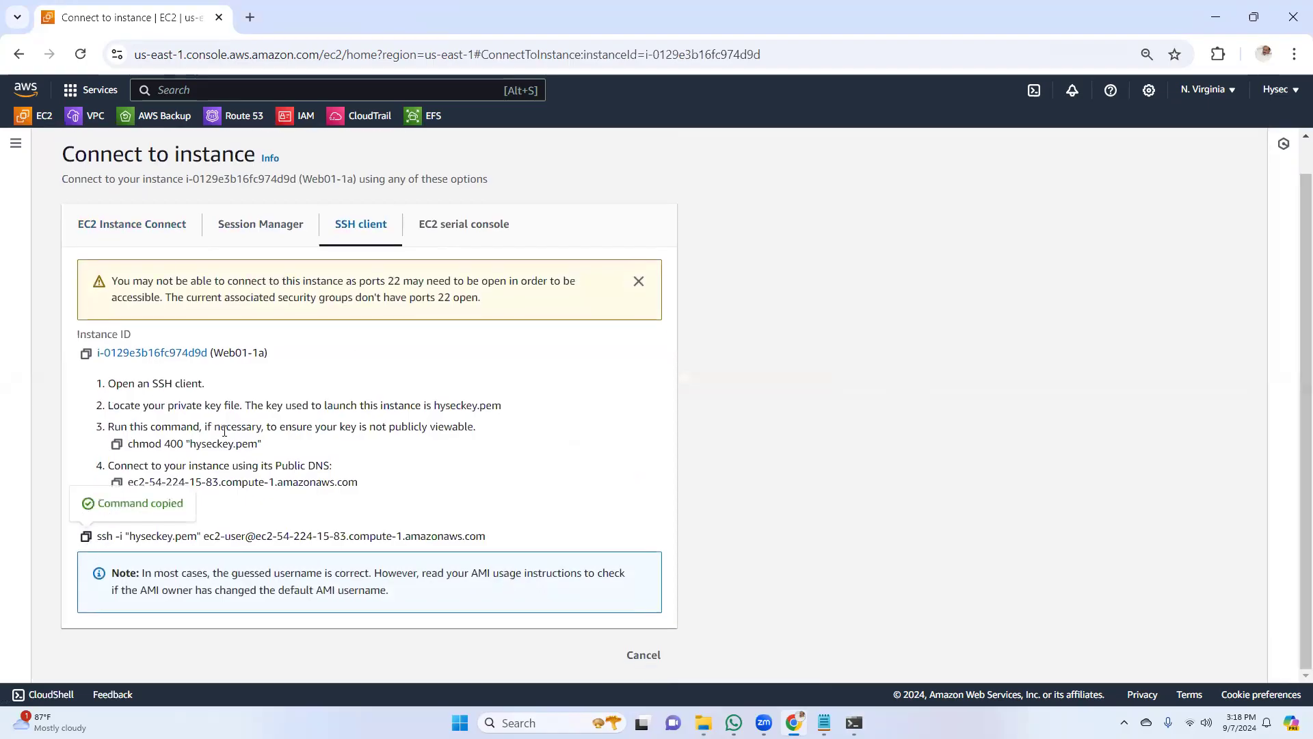
Connect to Web01-1a with the copied SSH command in Command Prompt, accept the host with "yes", and switch to root with "sudo -i"
{"action": "left_click", "coordinate": [854, 723]}
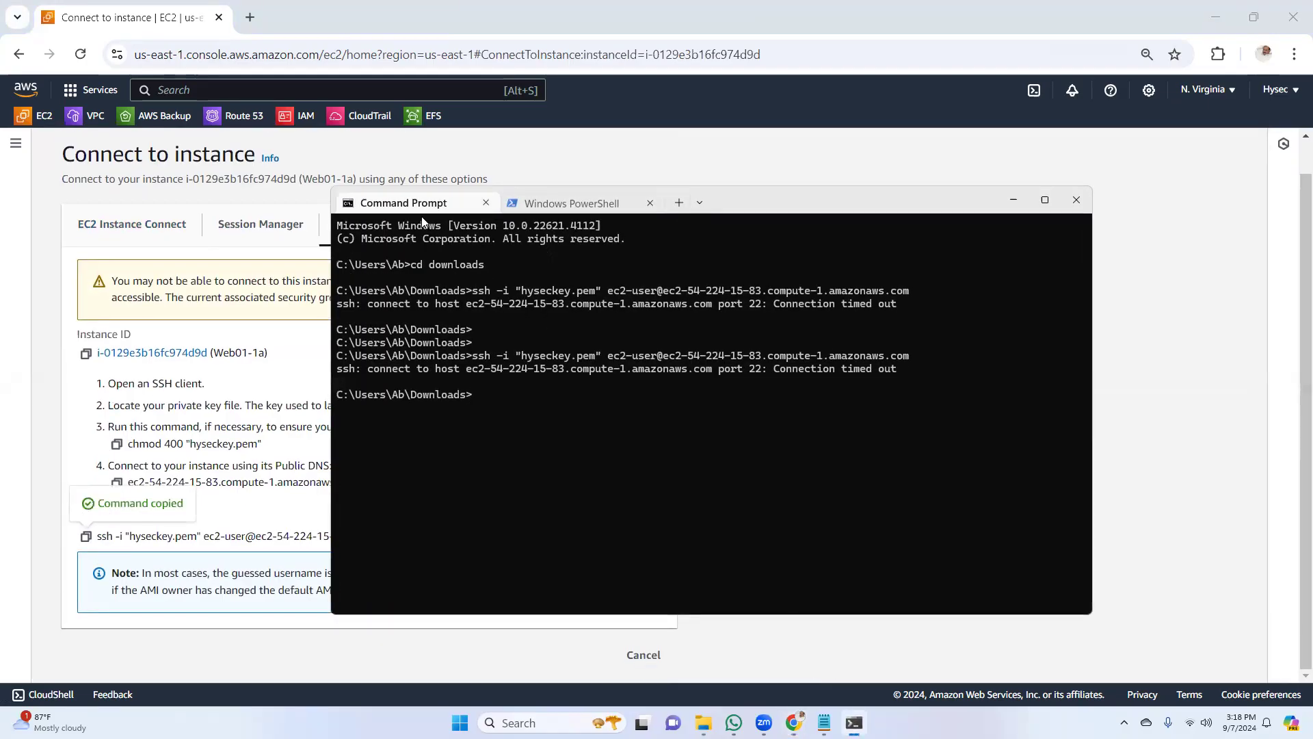
{"action": "key", "text": "ctrl+v"}
{"action": "key", "text": "Return"}
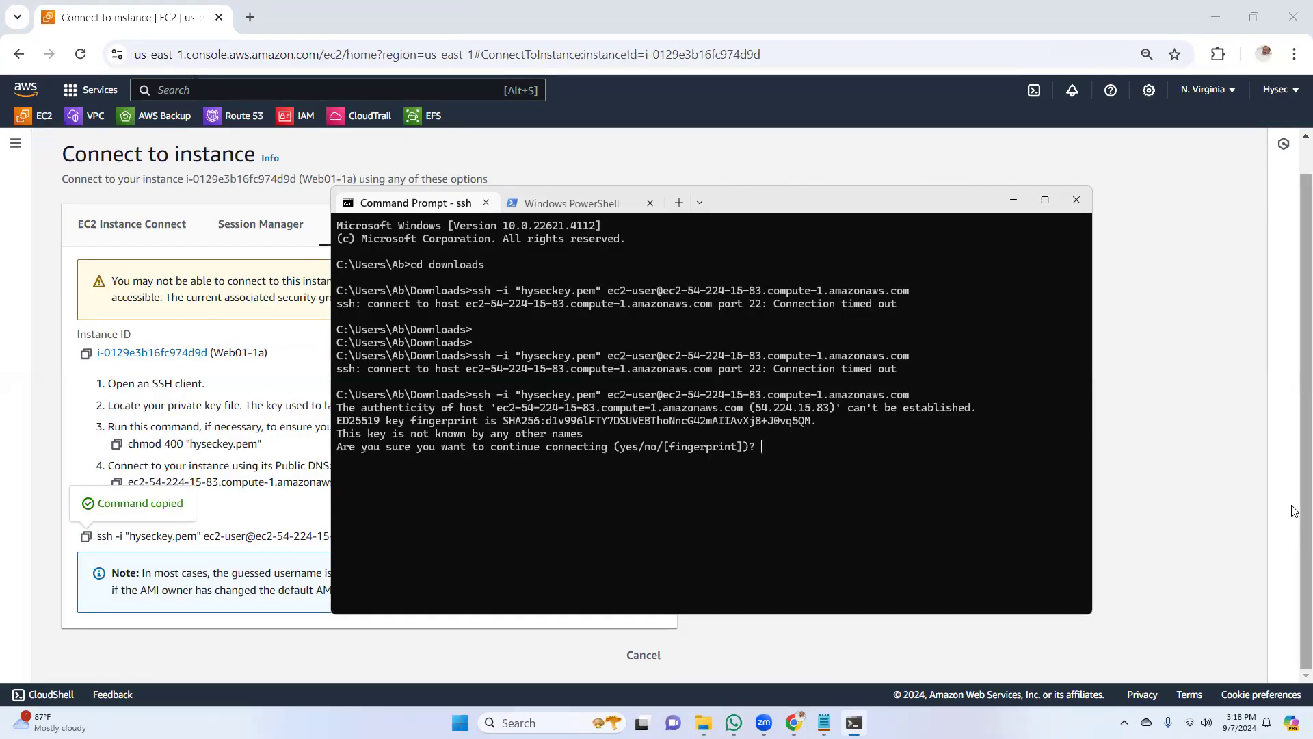
{"action": "type", "text": "yes"}
{"action": "key", "text": "Return"}
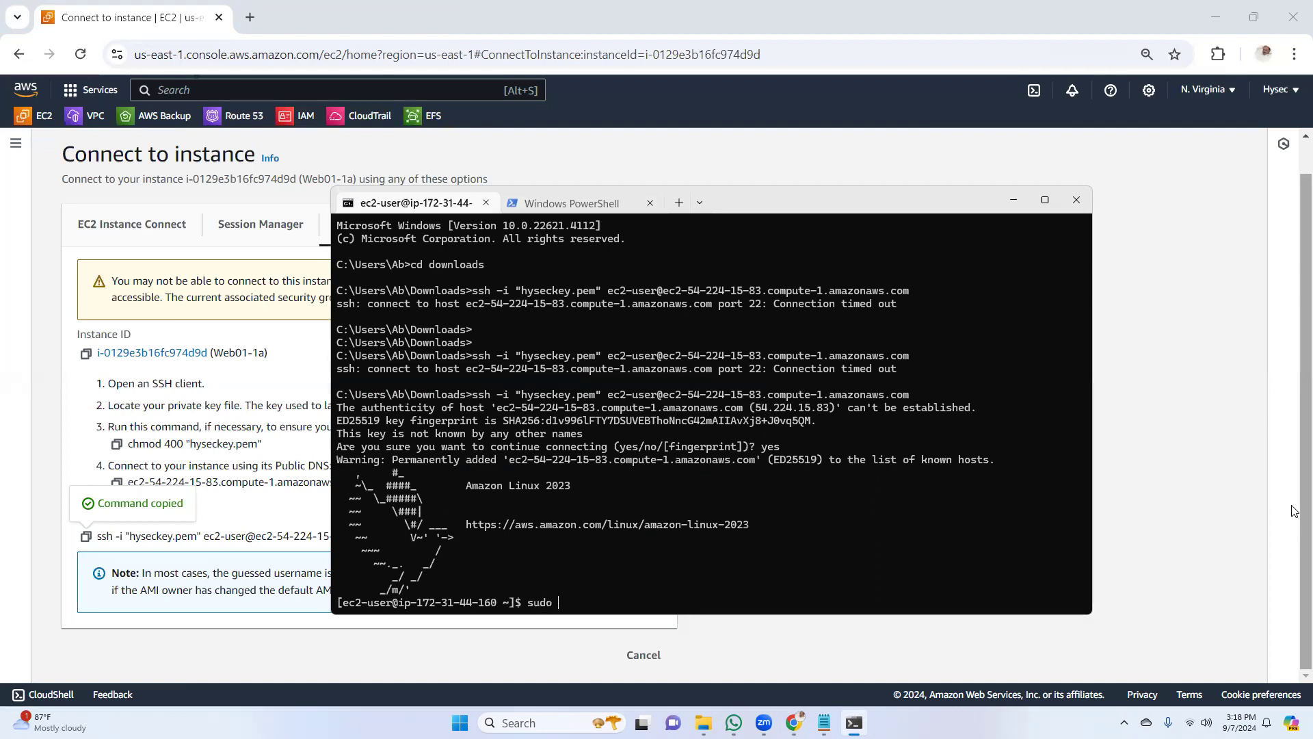
{"action": "key", "text": "Return"}
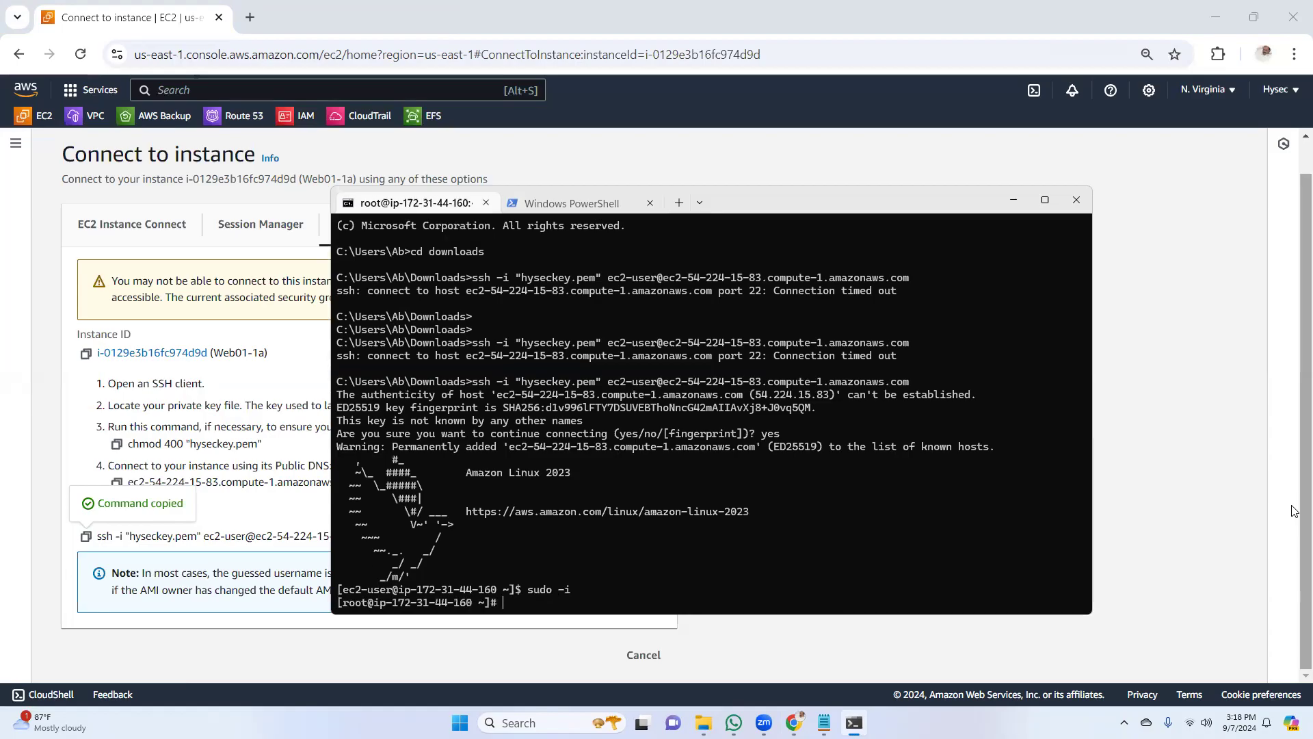
Return to the instances list in the browser, select only web02-1b, and copy its example SSH command
{"action": "left_click", "coordinate": [571, 203]}
{"action": "left_click", "coordinate": [241, 292]}
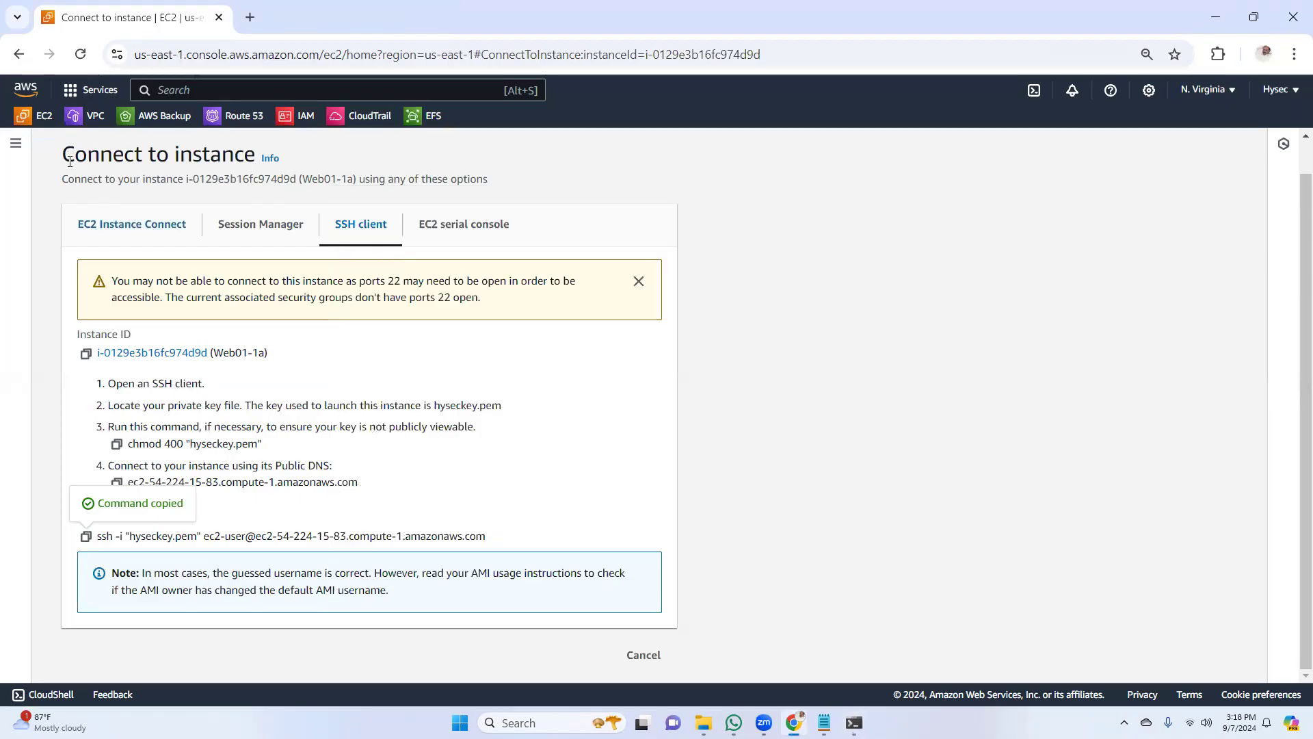
{"action": "left_click", "coordinate": [19, 54]}
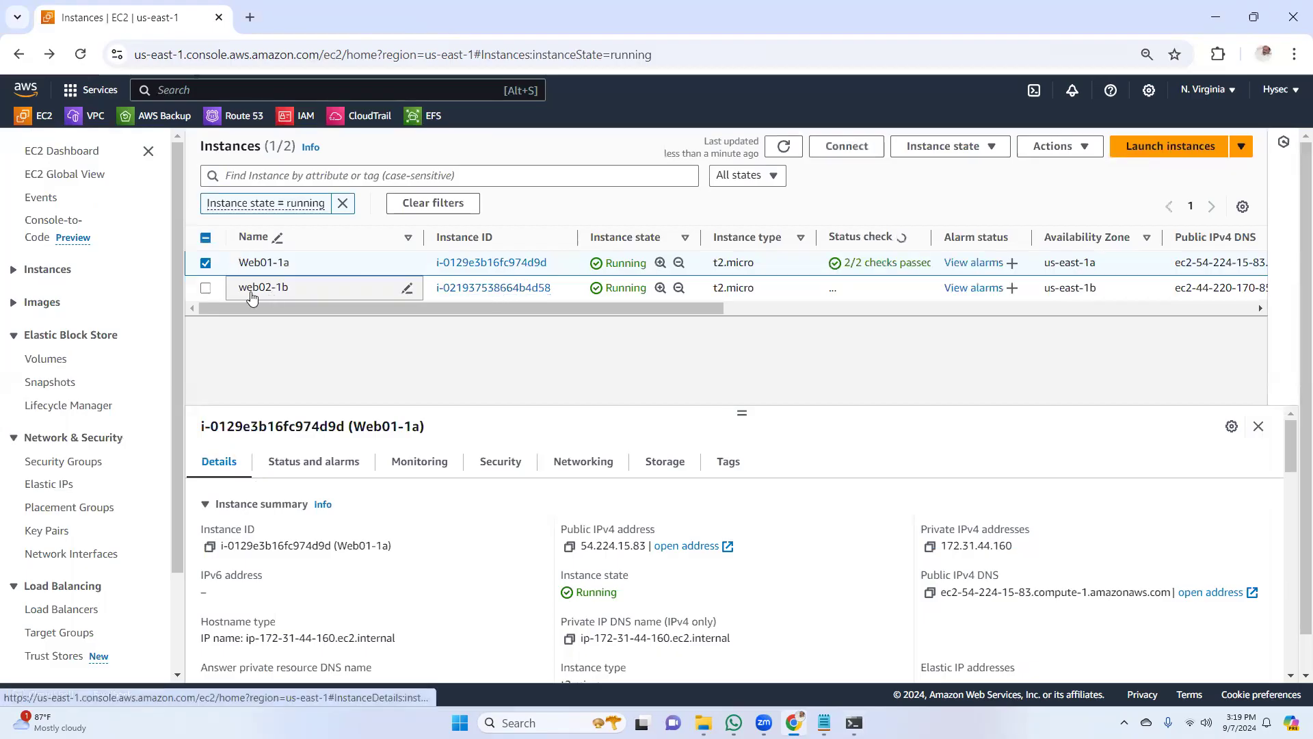
{"action": "left_click", "coordinate": [206, 263]}
{"action": "left_click", "coordinate": [403, 288]}
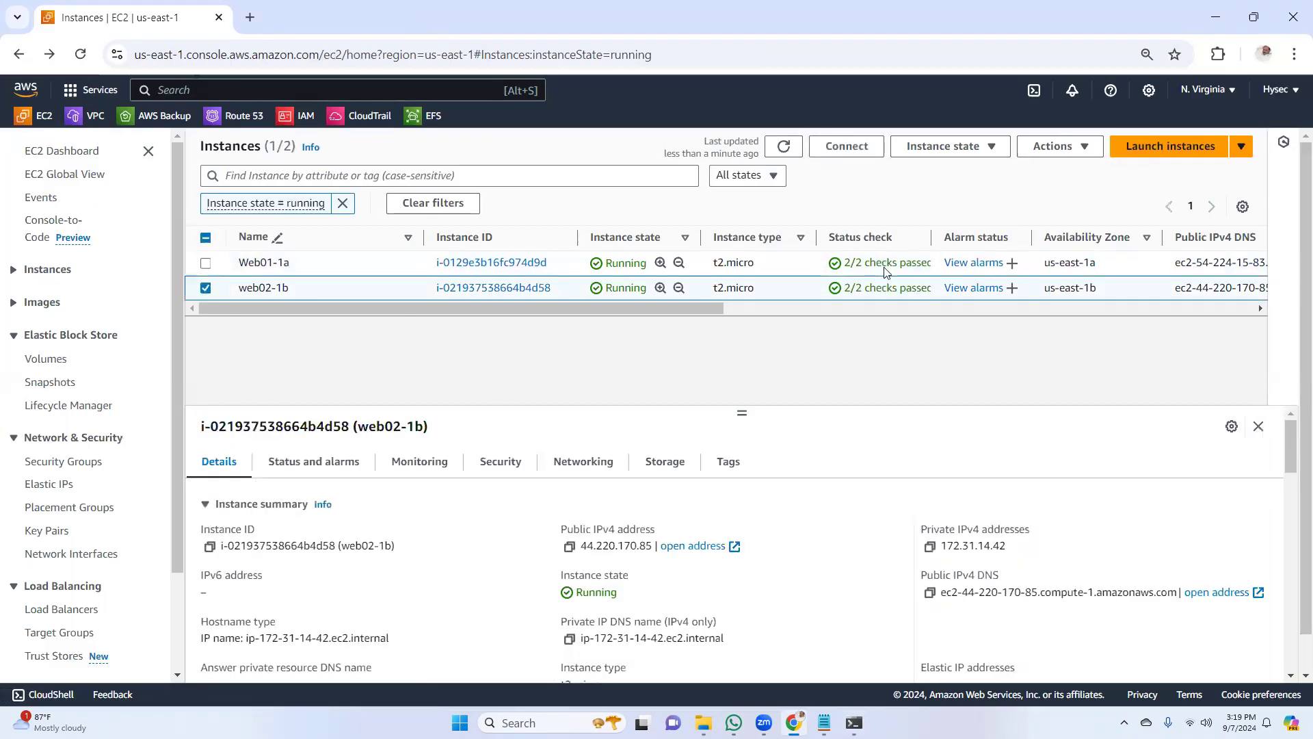
{"action": "left_click", "coordinate": [846, 146]}
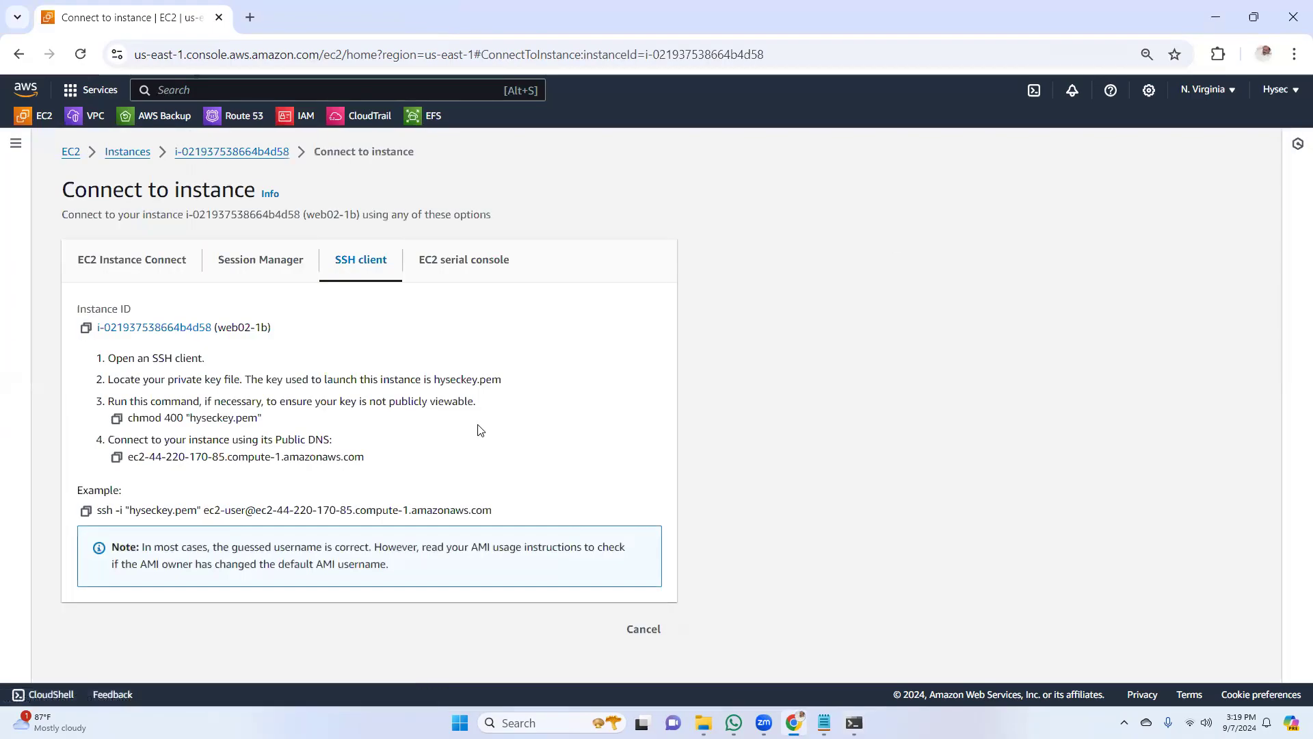
{"action": "left_click", "coordinate": [86, 511]}
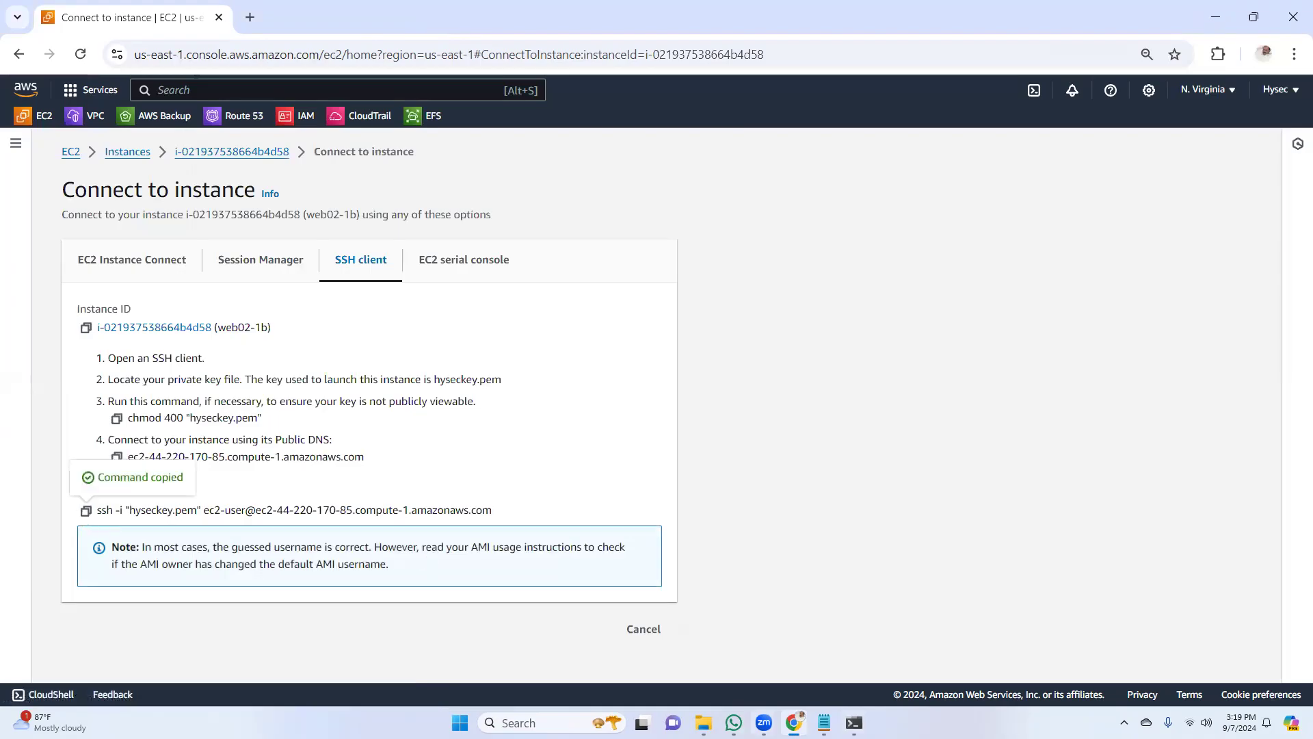
Connect to web02-1b with the copied SSH command in PowerShell, accept the host with "yes", and switch to root with "sudo -i"
{"action": "left_click", "coordinate": [853, 722]}
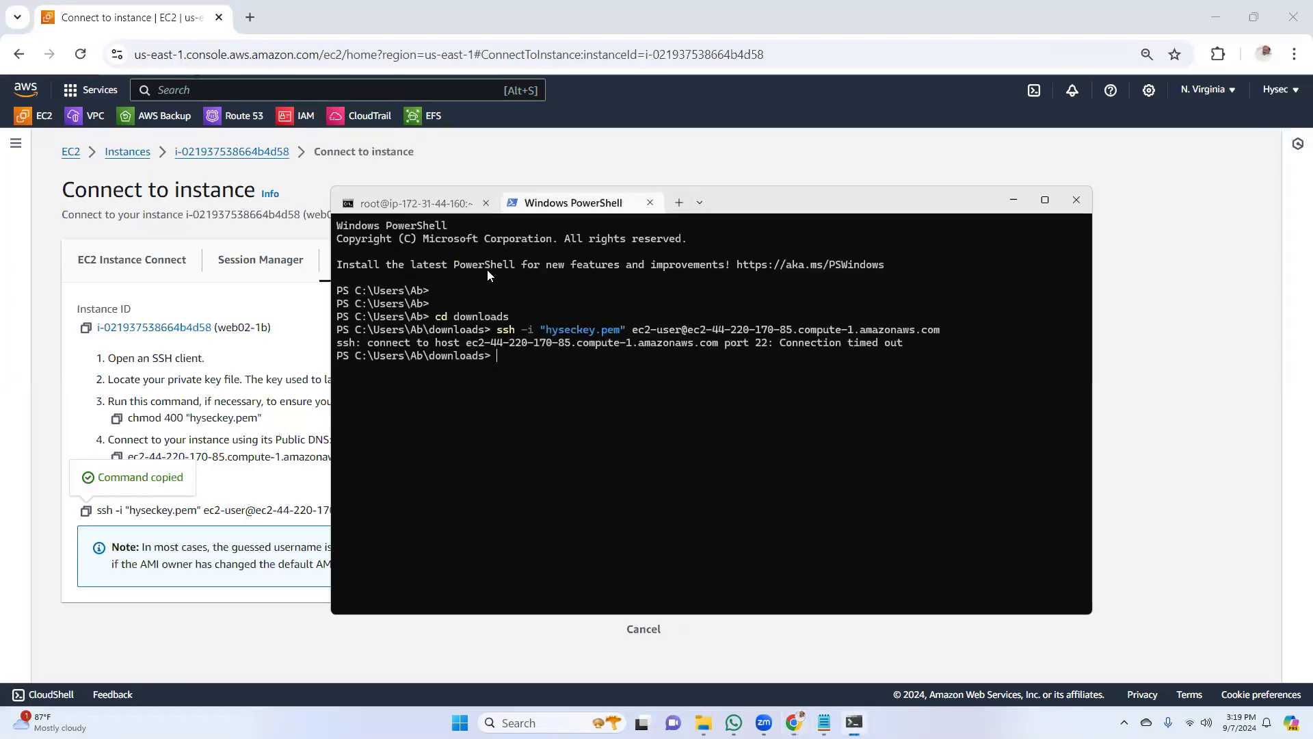
{"action": "right_click", "coordinate": [522, 357]}
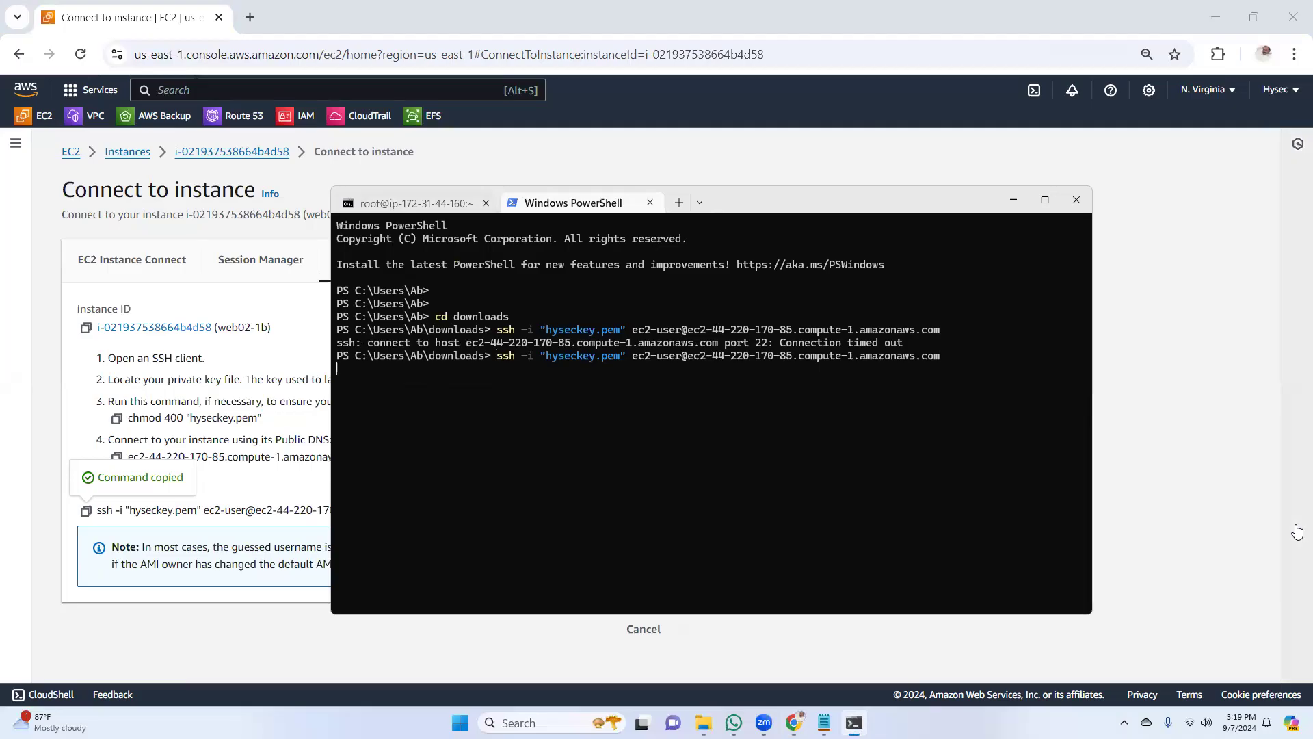
{"action": "key", "text": "Return"}
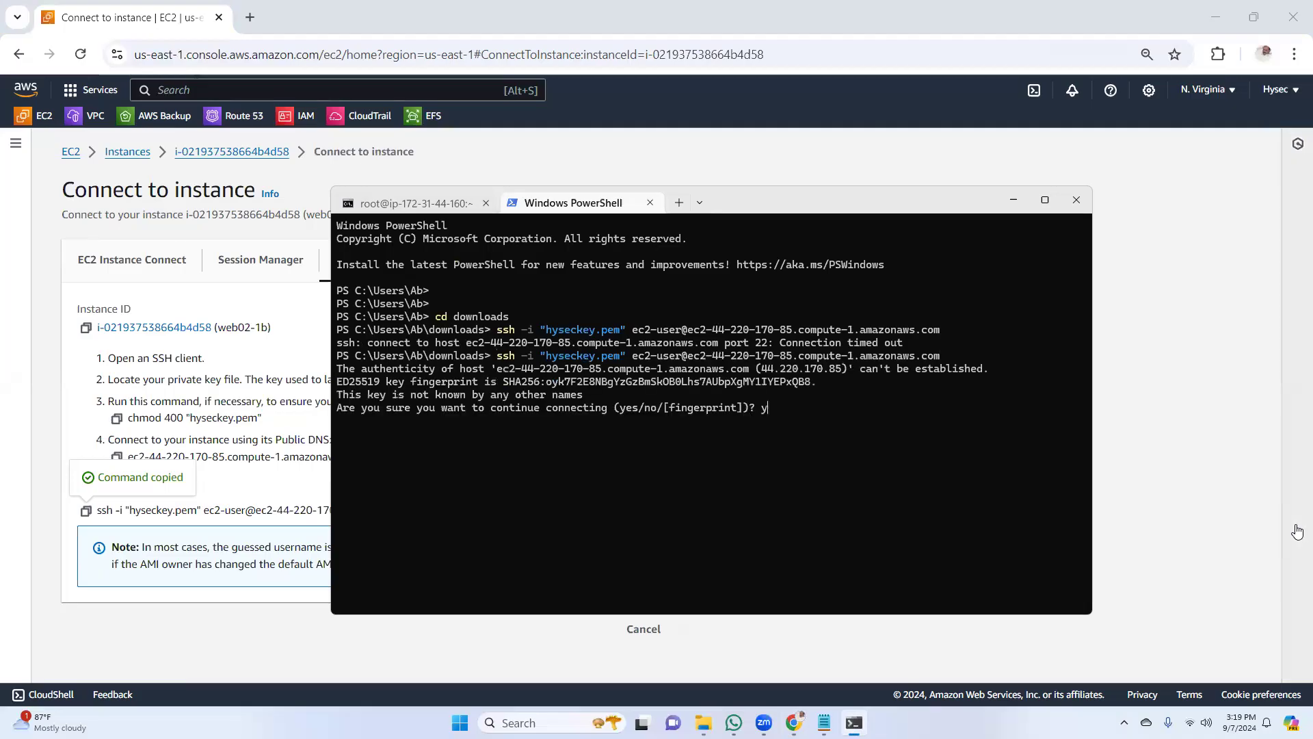
{"action": "type", "text": "yes"}
{"action": "key", "text": "Return"}
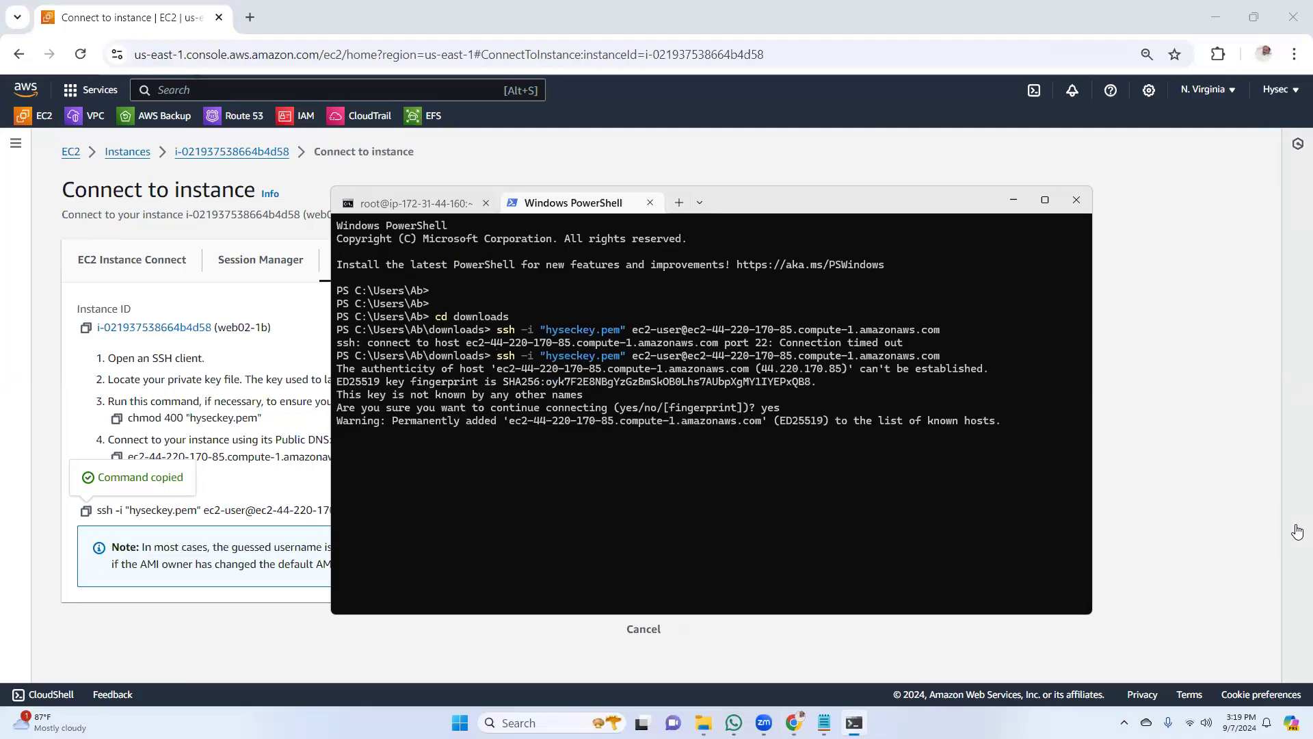
{"action": "type", "text": "sudo"}
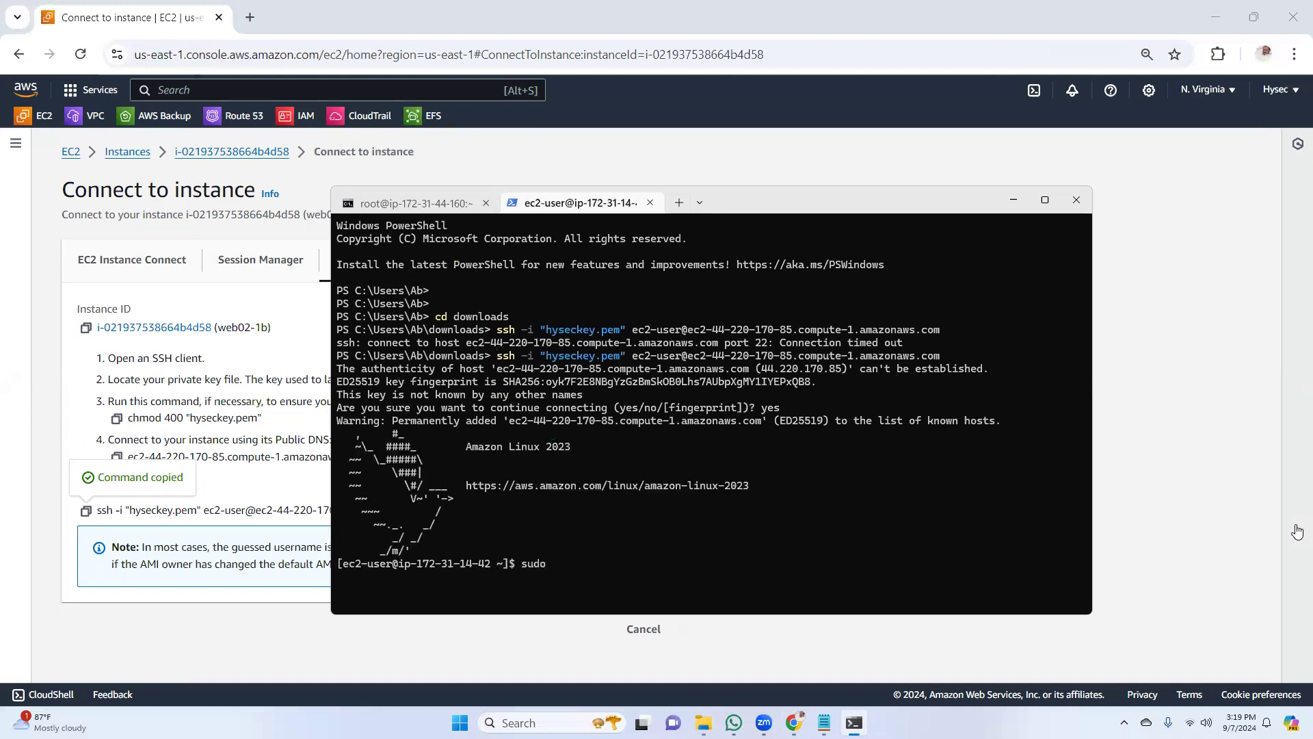
{"action": "type", "text": " -i"}
{"action": "key", "text": "Return"}
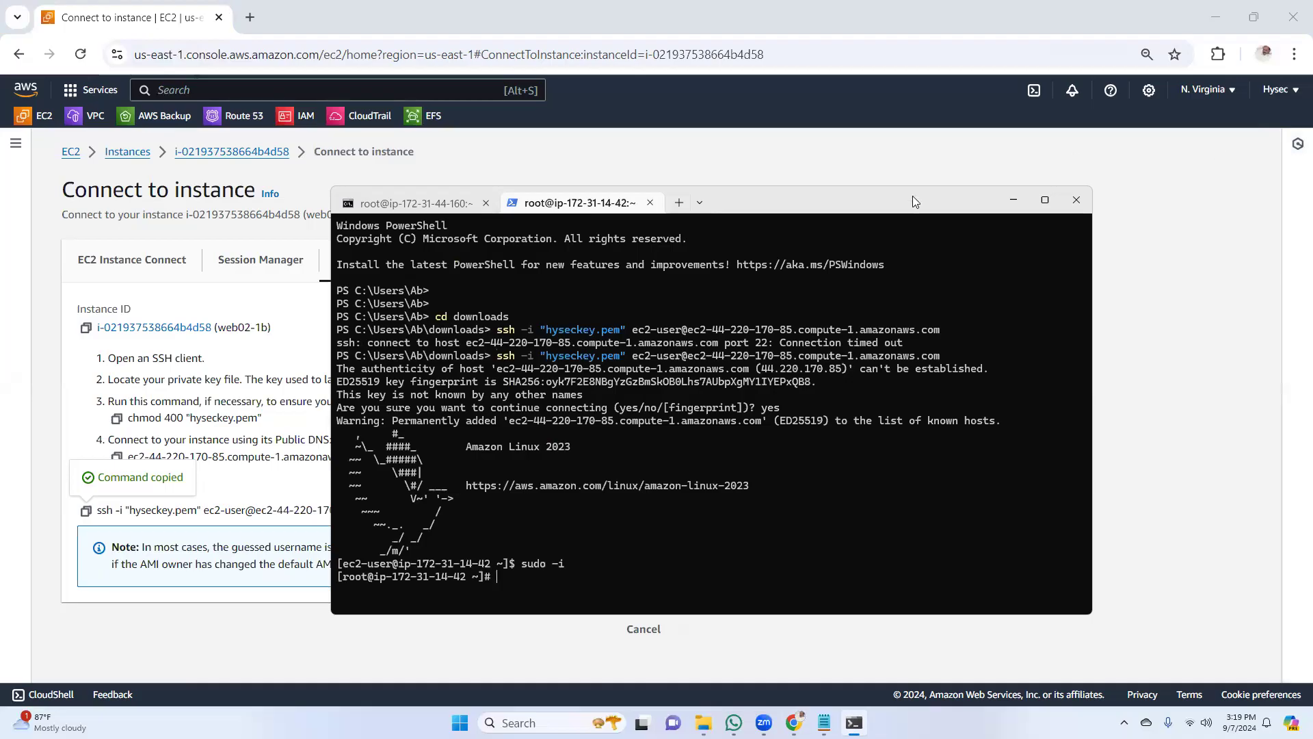
Enlarge the terminal text by two zoom levels in both SSH session tabs and maximize the terminal window
{"action": "left_click_drag", "start_coordinate": [912, 195], "coordinate": [896, 109]}
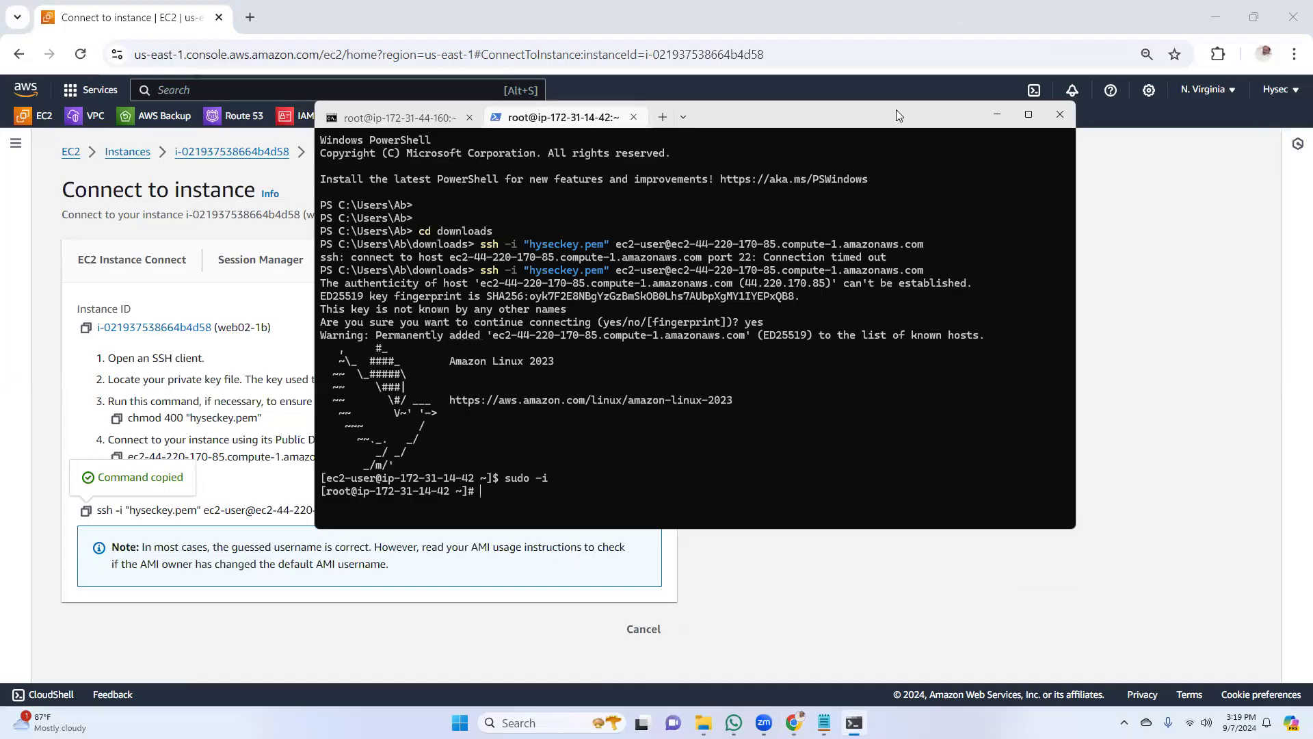
{"action": "key", "text": "ctrl+plus"}
{"action": "key", "text": "ctrl+plus"}
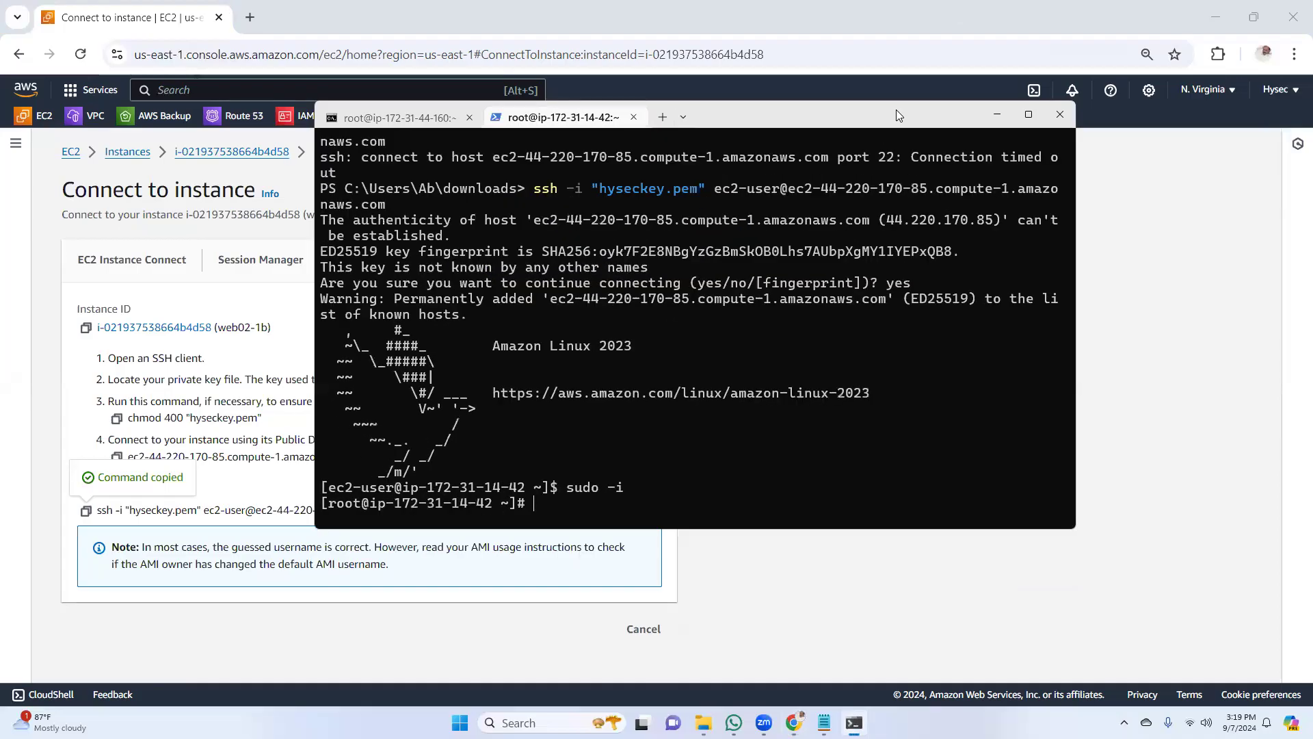
{"action": "left_click", "coordinate": [394, 120]}
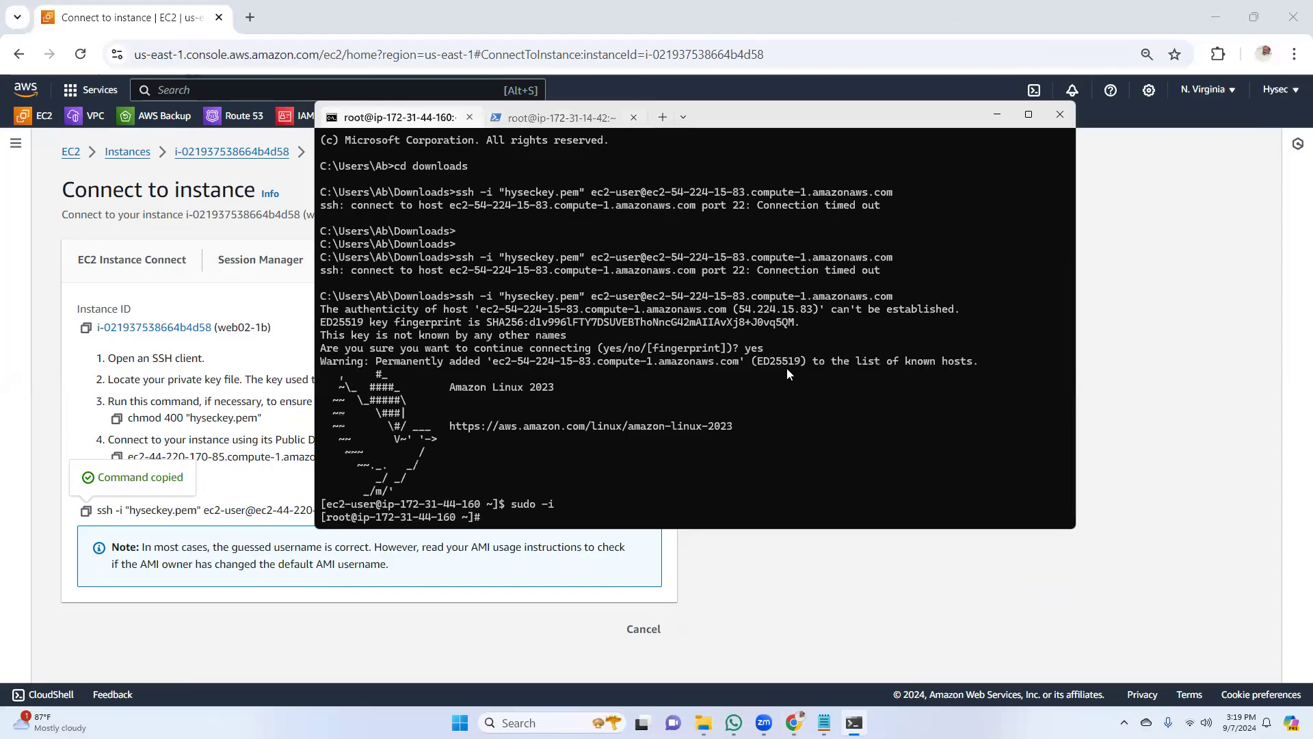
{"action": "key", "text": "ctrl+plus"}
{"action": "key", "text": "ctrl+plus"}
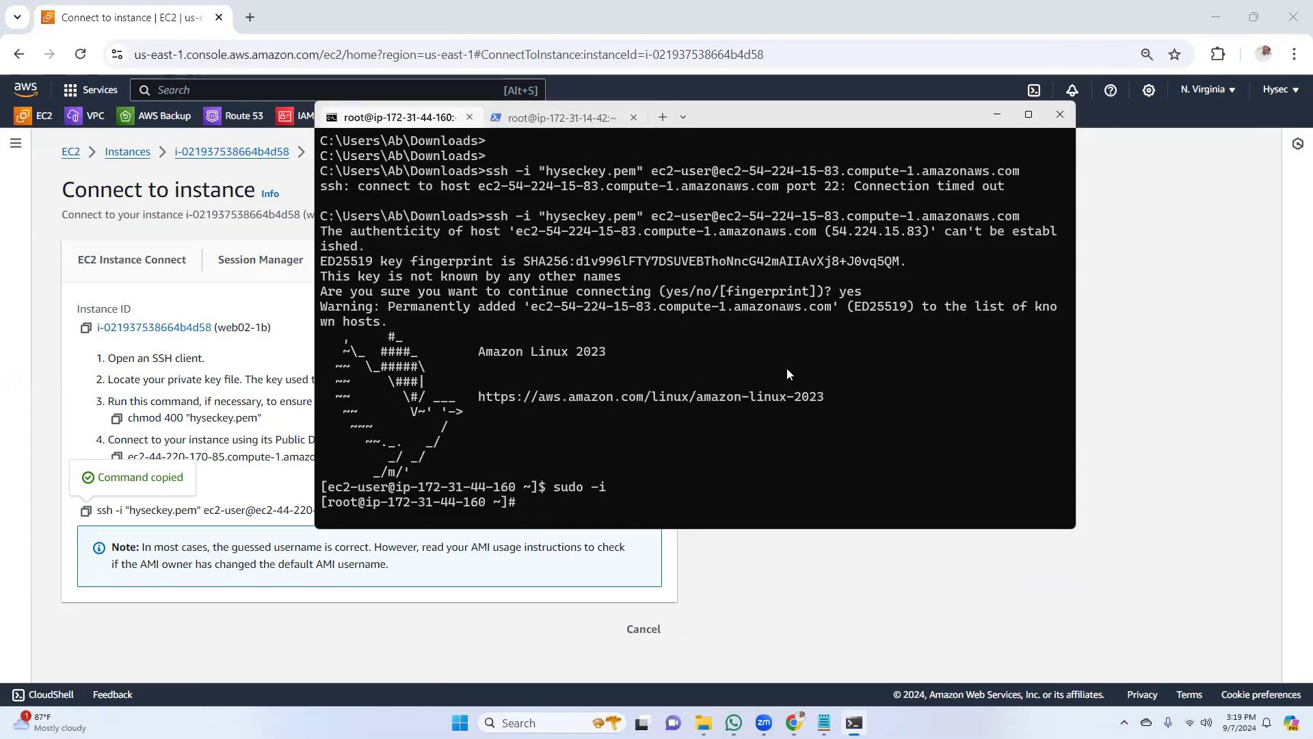
{"action": "left_click", "coordinate": [1028, 115]}
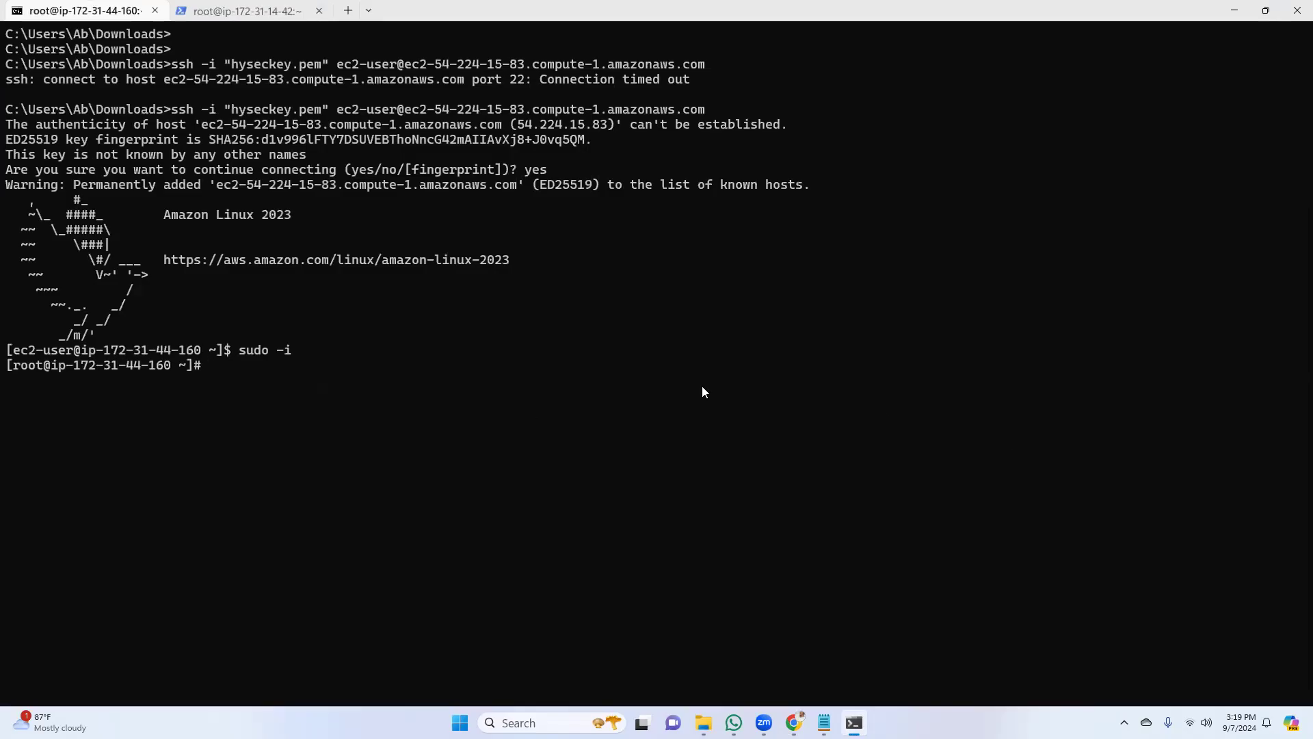
{"action": "key", "text": "Return"}
{"action": "key", "text": "Return"}
{"action": "key", "text": "Return"}
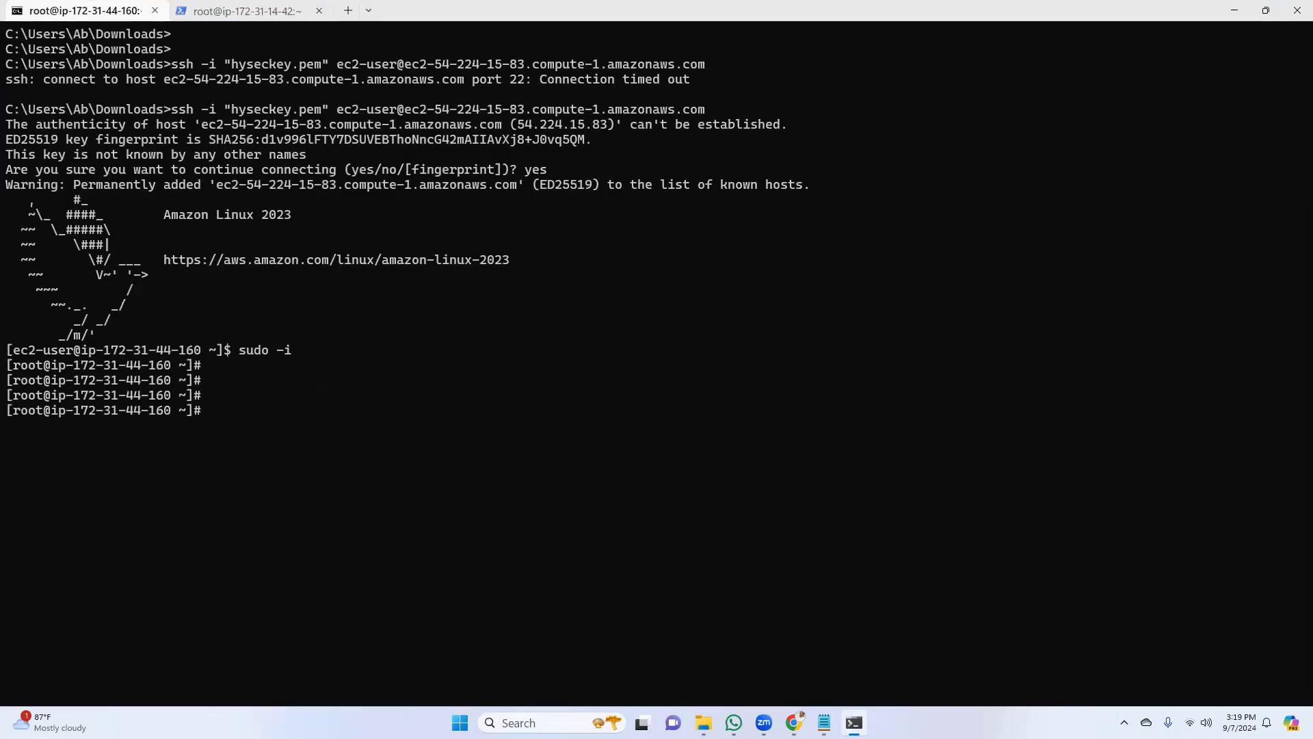
{"action": "left_click", "coordinate": [1235, 11]}
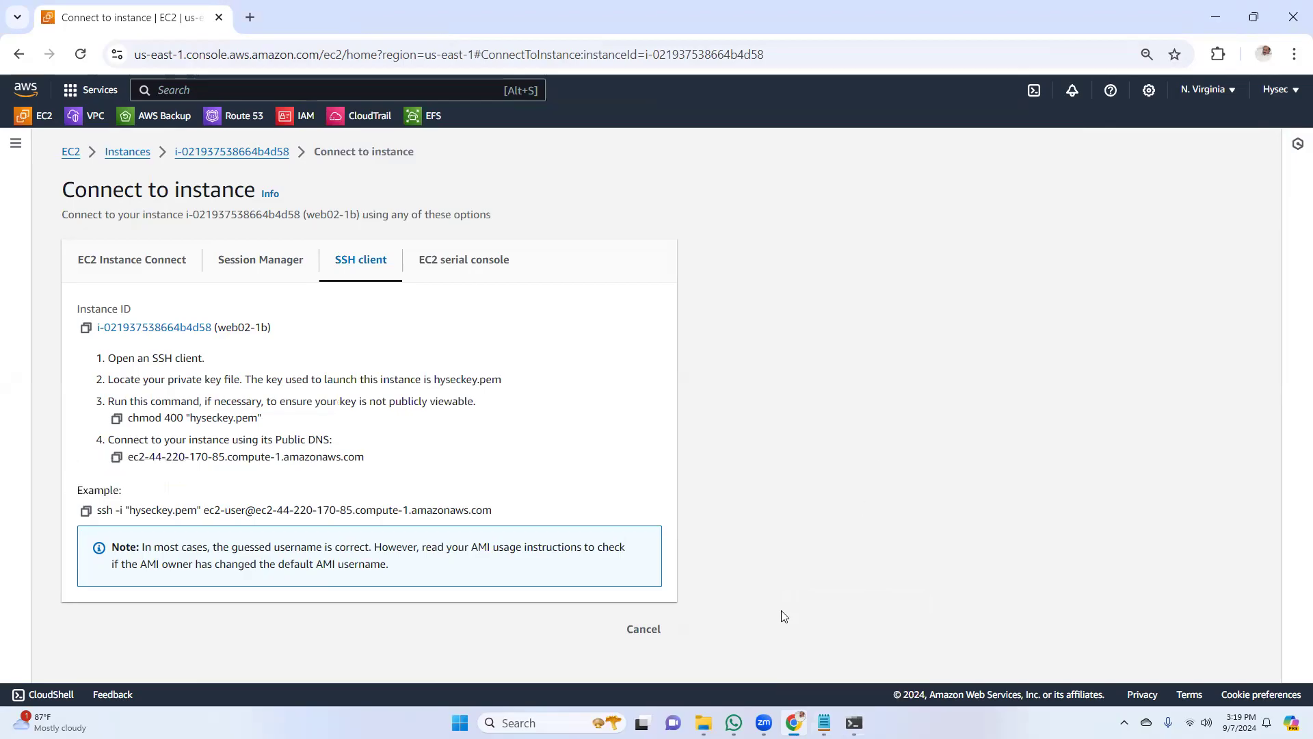
{"action": "left_click", "coordinate": [853, 723]}
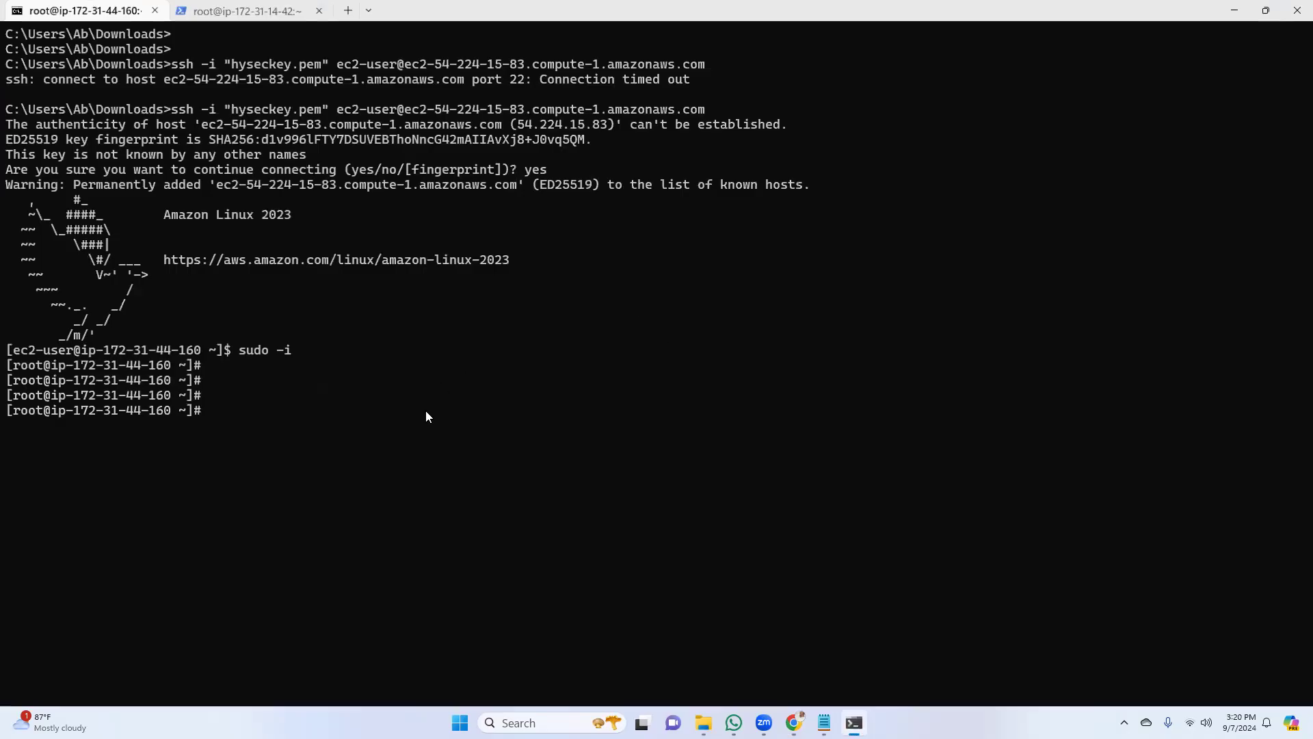
{"action": "left_click", "coordinate": [249, 11]}
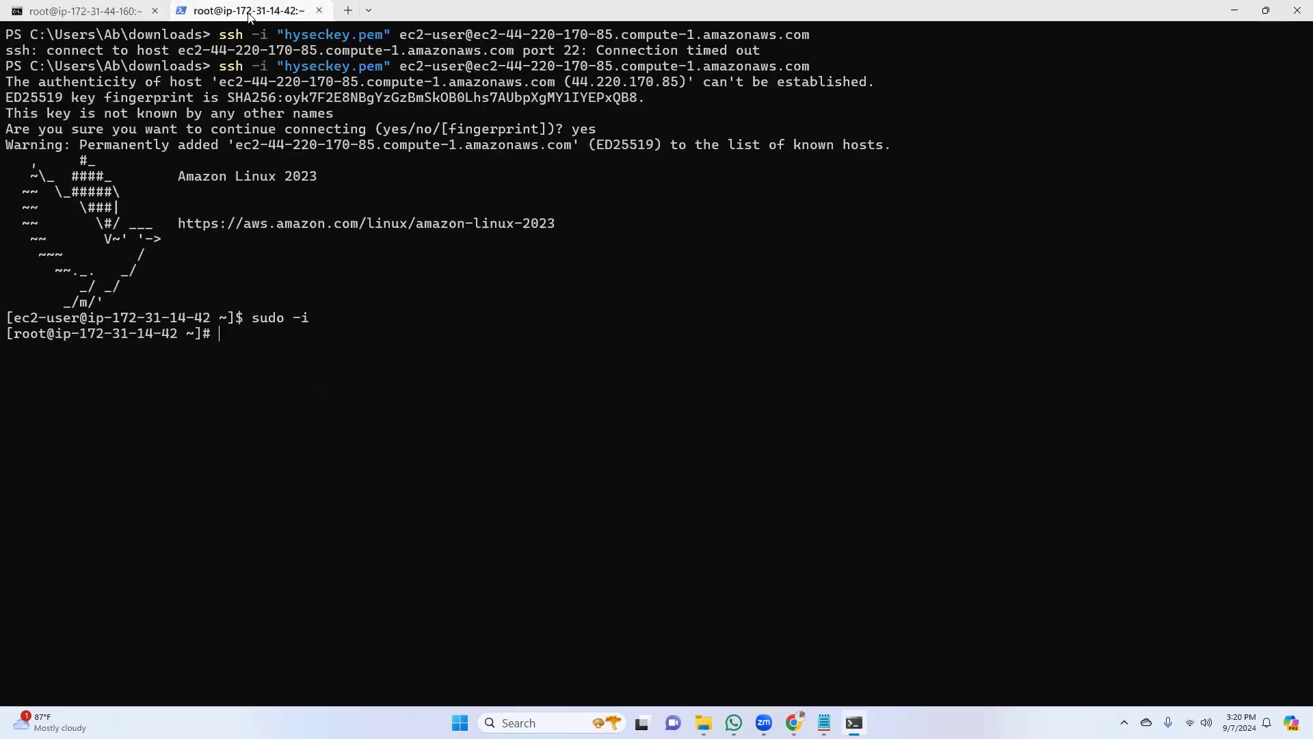
{"action": "left_click", "coordinate": [103, 12]}
{"action": "left_click", "coordinate": [227, 12]}
{"action": "right_click", "coordinate": [103, 14]}
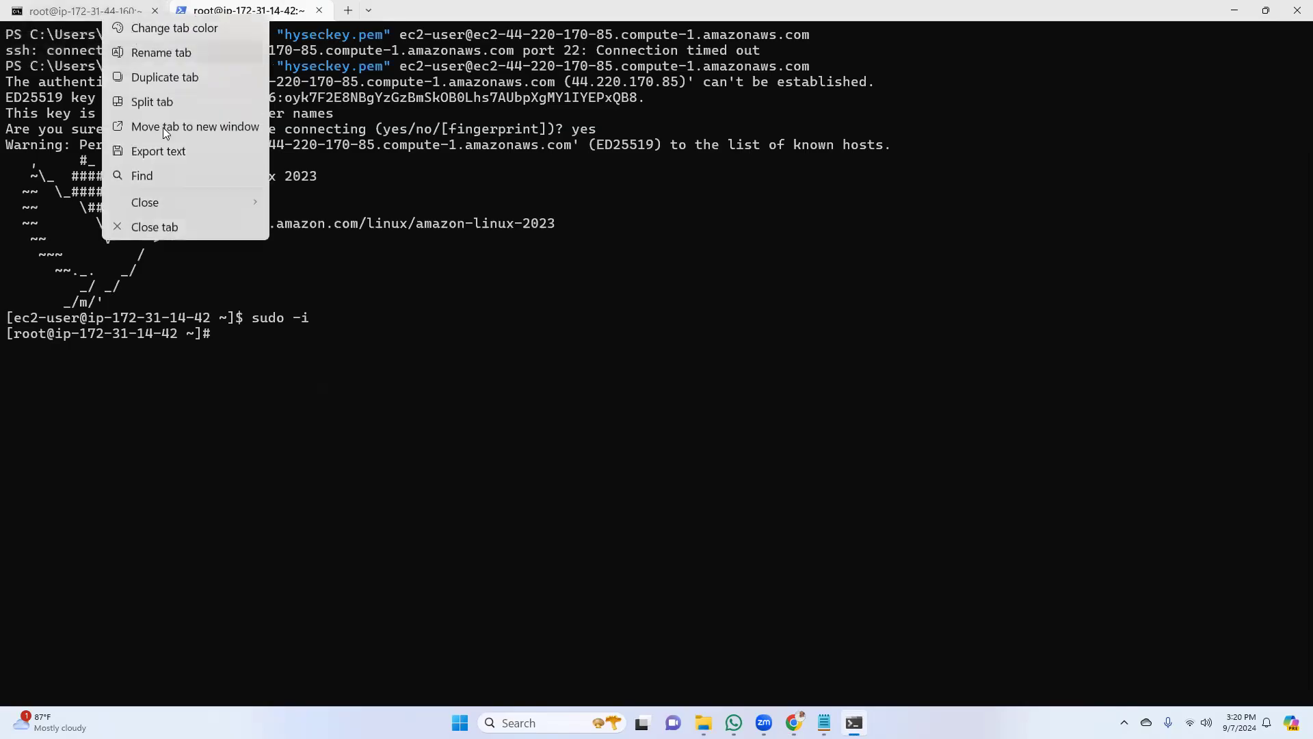
{"action": "left_click", "coordinate": [165, 54]}
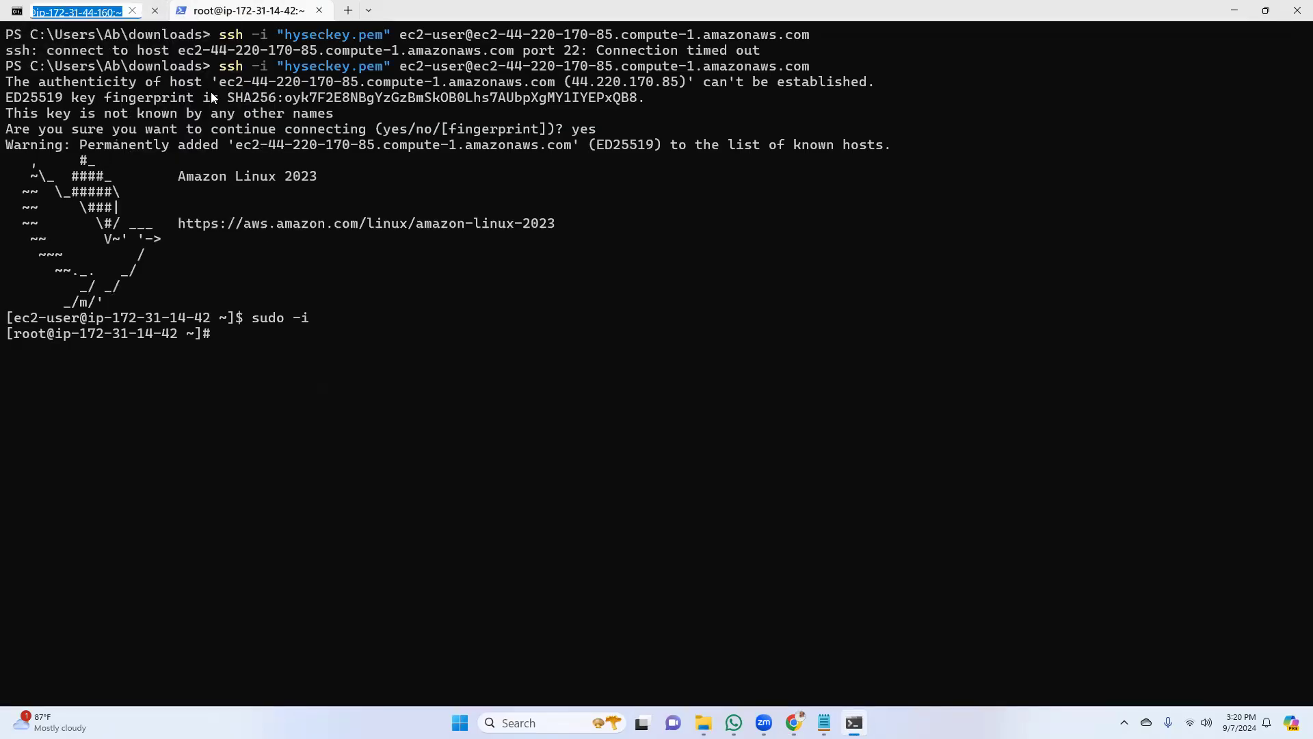
{"action": "type", "text": "1"}
{"action": "key", "text": "BackSpace"}
{"action": "type", "text": "web"}
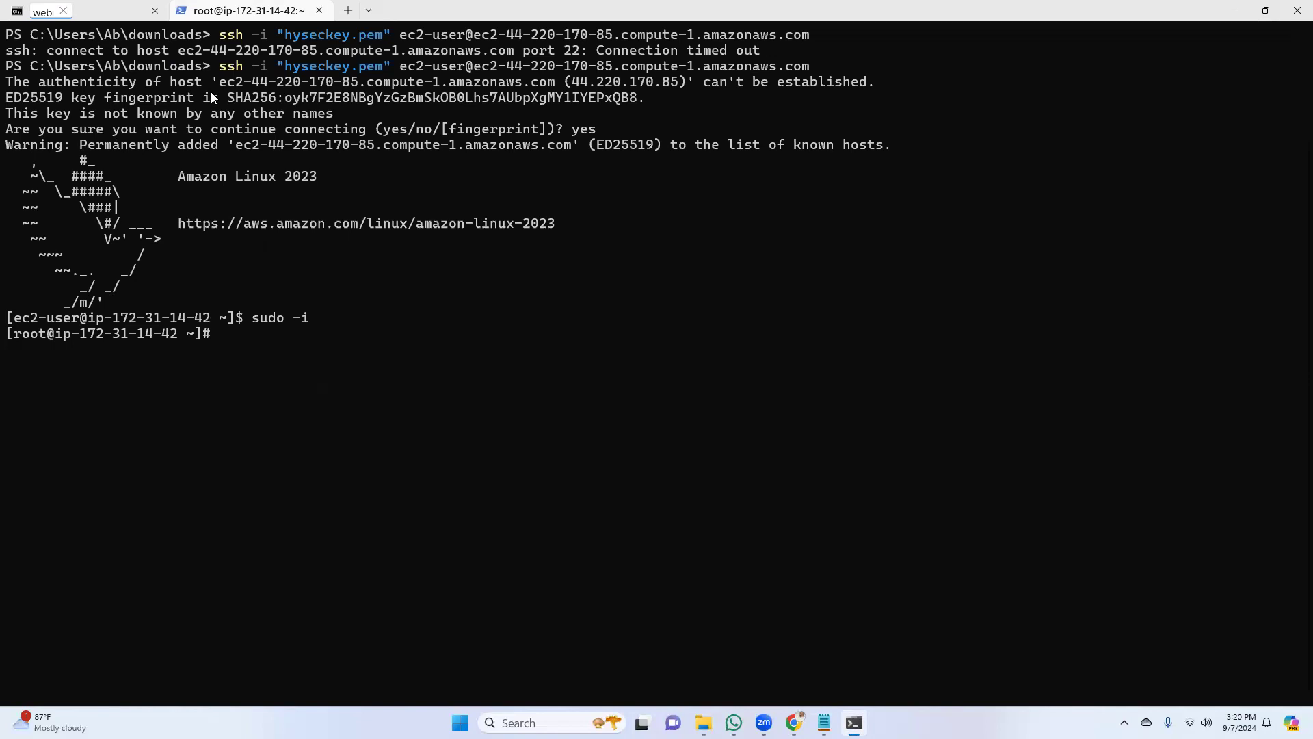
{"action": "type", "text": "-1a"}
Rename the terminal tab of the second web server's session, root@ip-172-31-14-42, as "web-1b"
{"action": "left_click", "coordinate": [293, 13]}
{"action": "right_click", "coordinate": [293, 14]}
{"action": "left_click", "coordinate": [355, 51]}
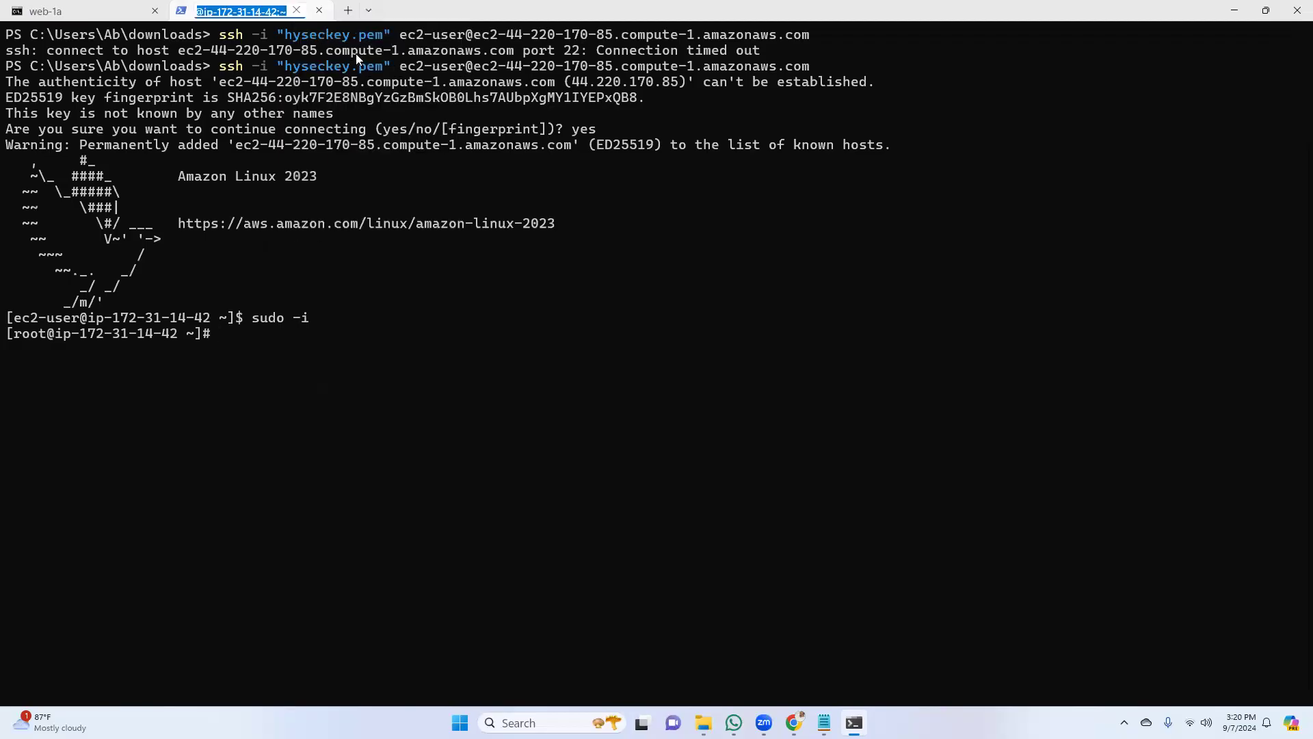
{"action": "type", "text": "web"}
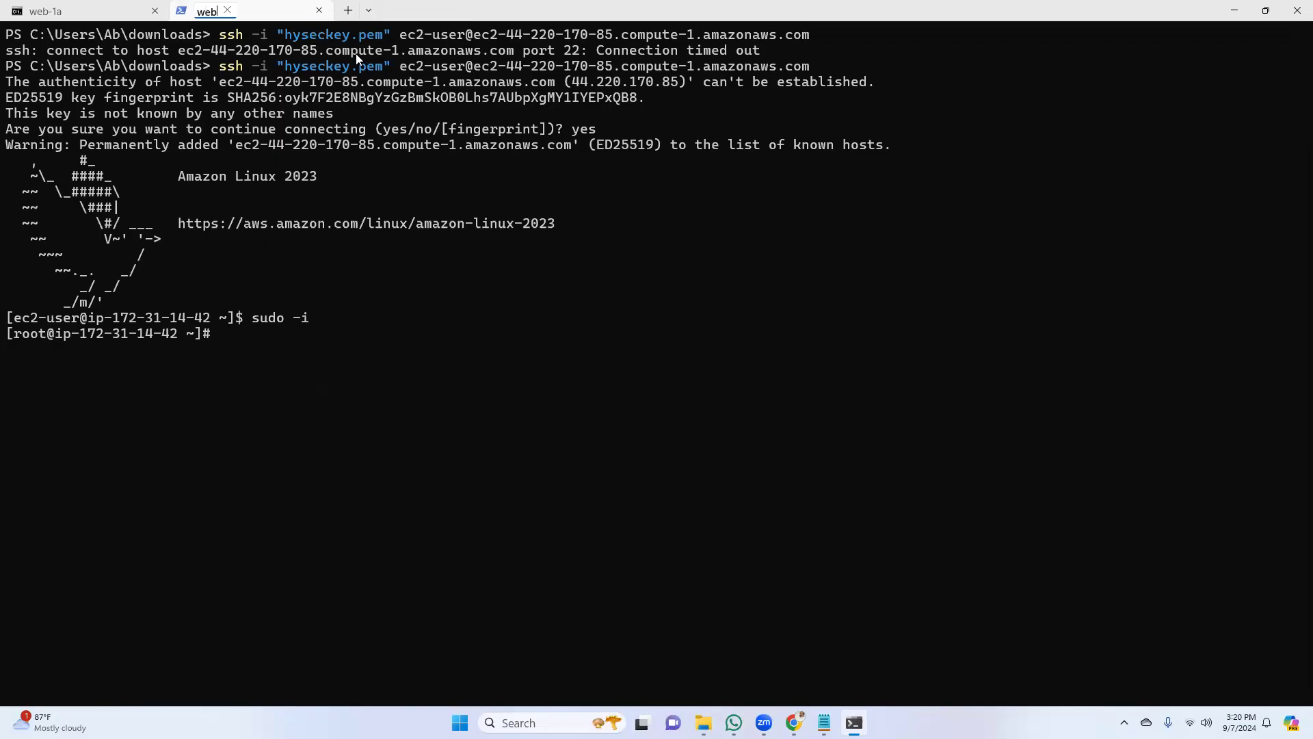
{"action": "type", "text": "-1b"}
{"action": "left_click", "coordinate": [783, 296]}
Switch to the AWS console in Chrome, search for "efs", and open the Elastic File System service
{"action": "left_click", "coordinate": [793, 722]}
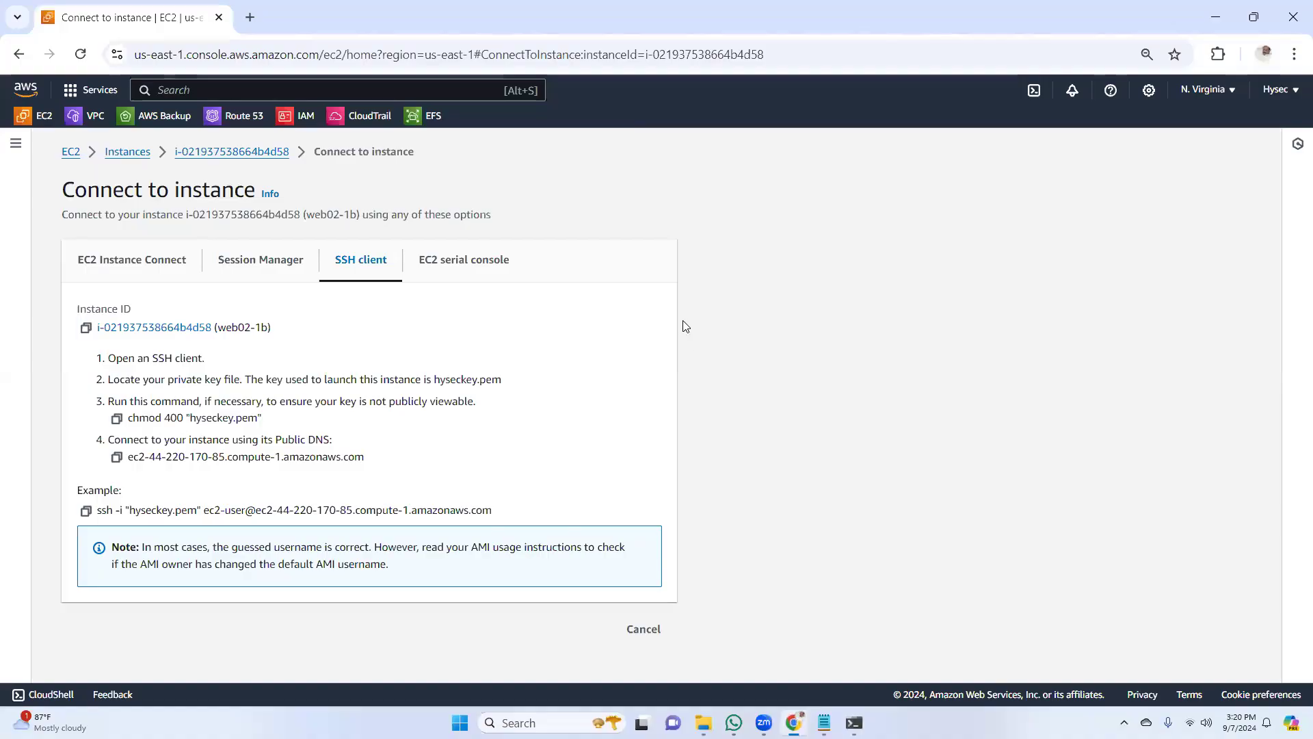
{"action": "left_click", "coordinate": [314, 91]}
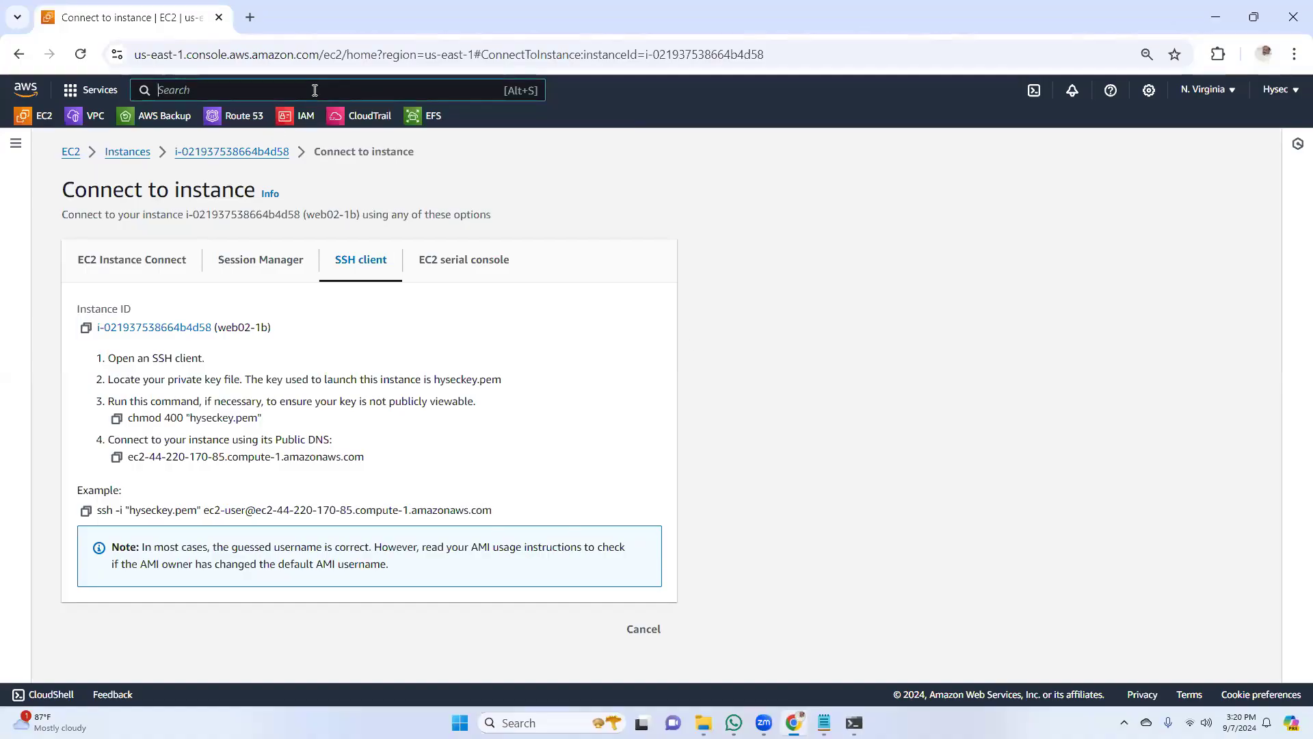
{"action": "type", "text": "efs"}
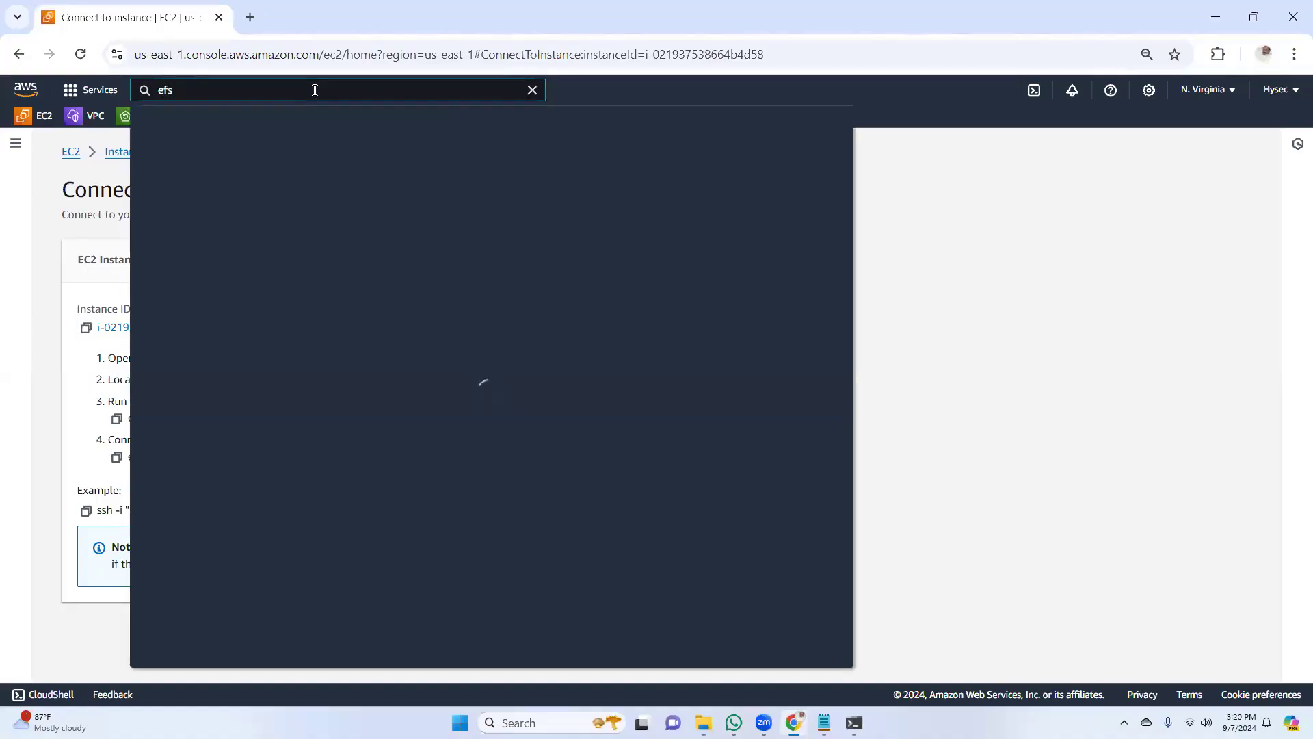
{"action": "left_click", "coordinate": [374, 210]}
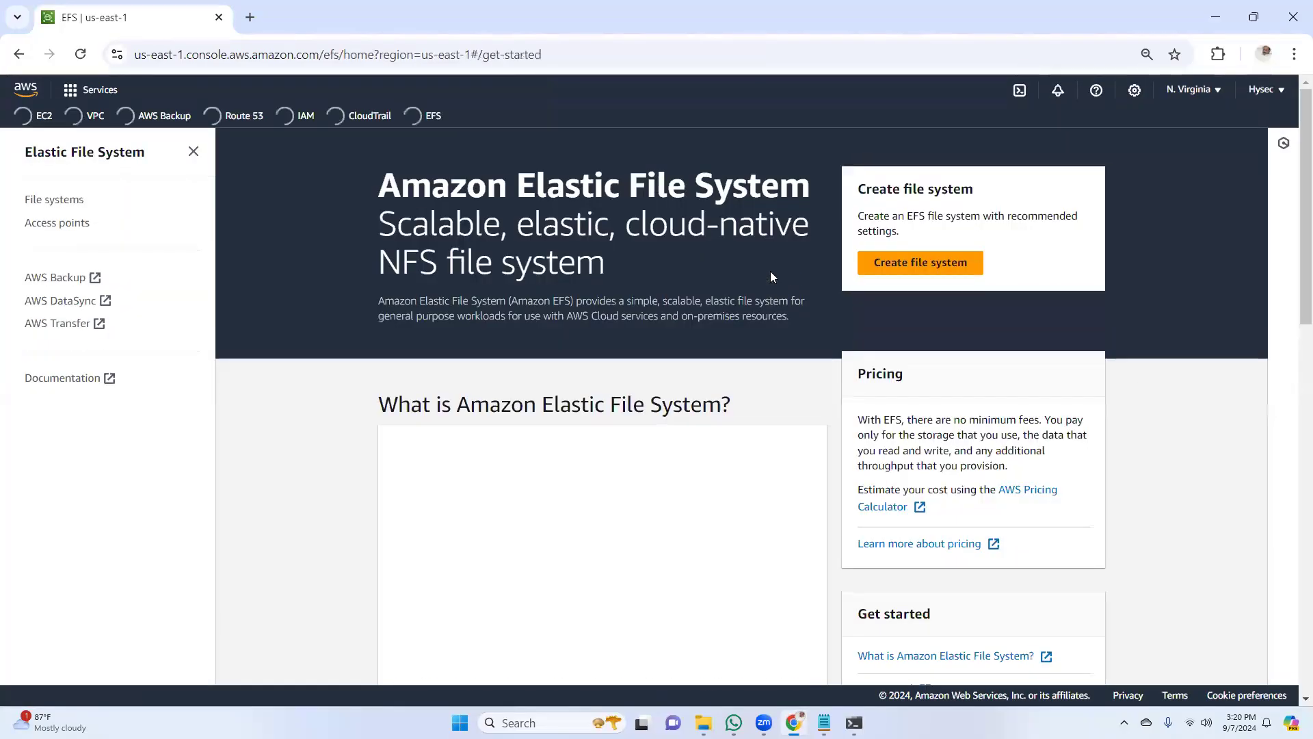
Start creating an EFS file system named "efs" in the default VPC and open its customized settings
{"action": "left_click", "coordinate": [927, 267]}
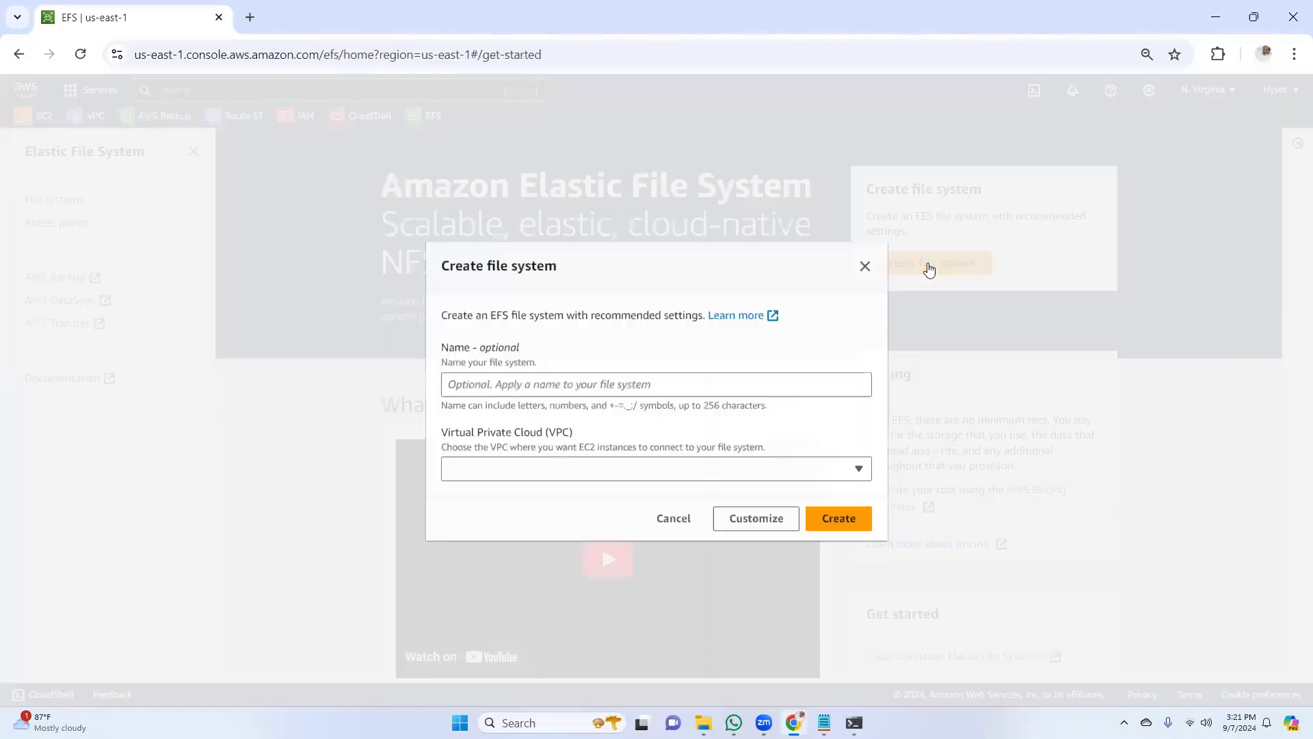
{"action": "left_click", "coordinate": [722, 380]}
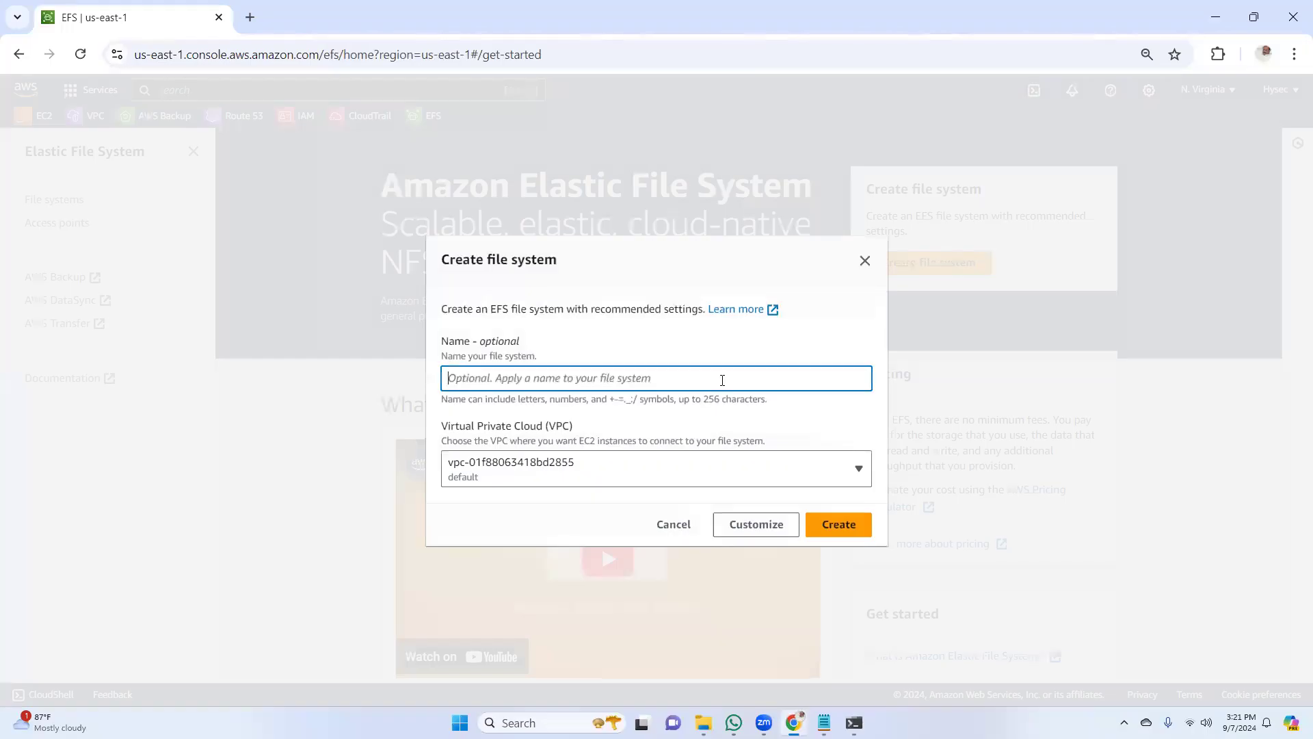
{"action": "type", "text": "efs"}
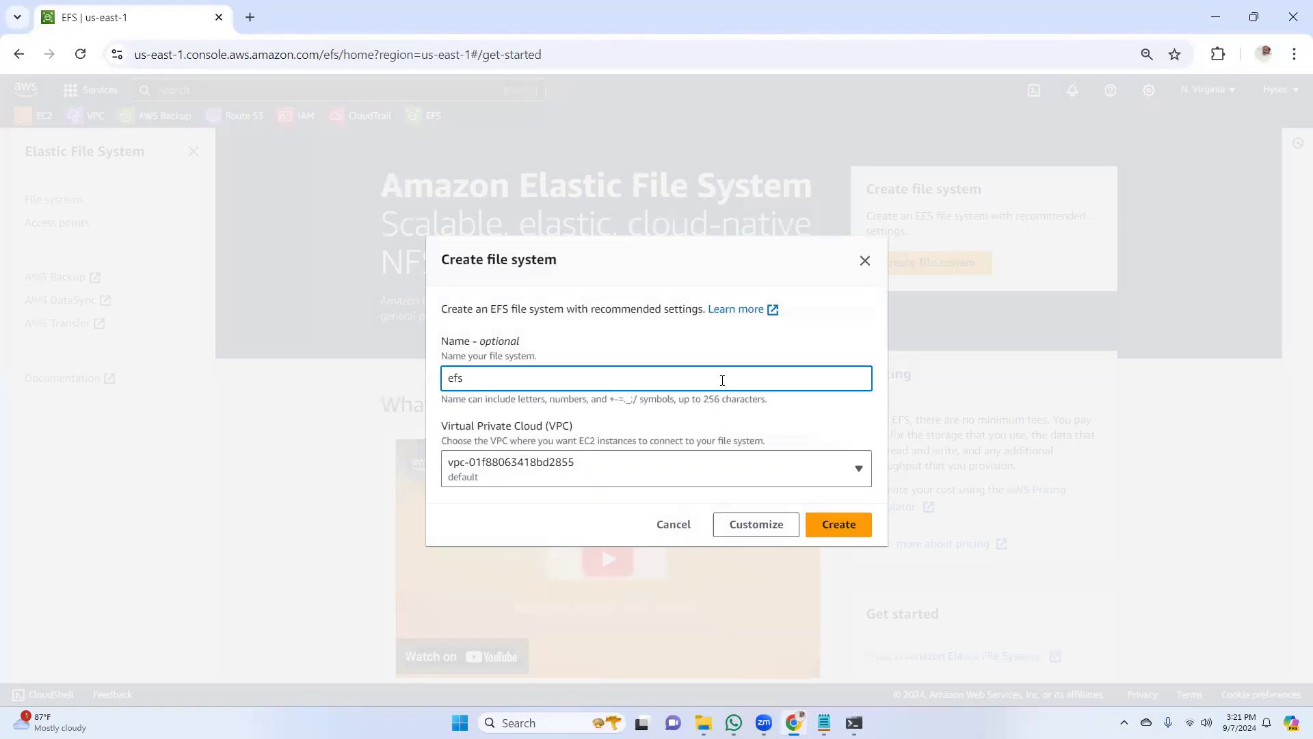
{"action": "type", "text": "01"}
{"action": "left_click", "coordinate": [571, 468]}
{"action": "left_click", "coordinate": [550, 473]}
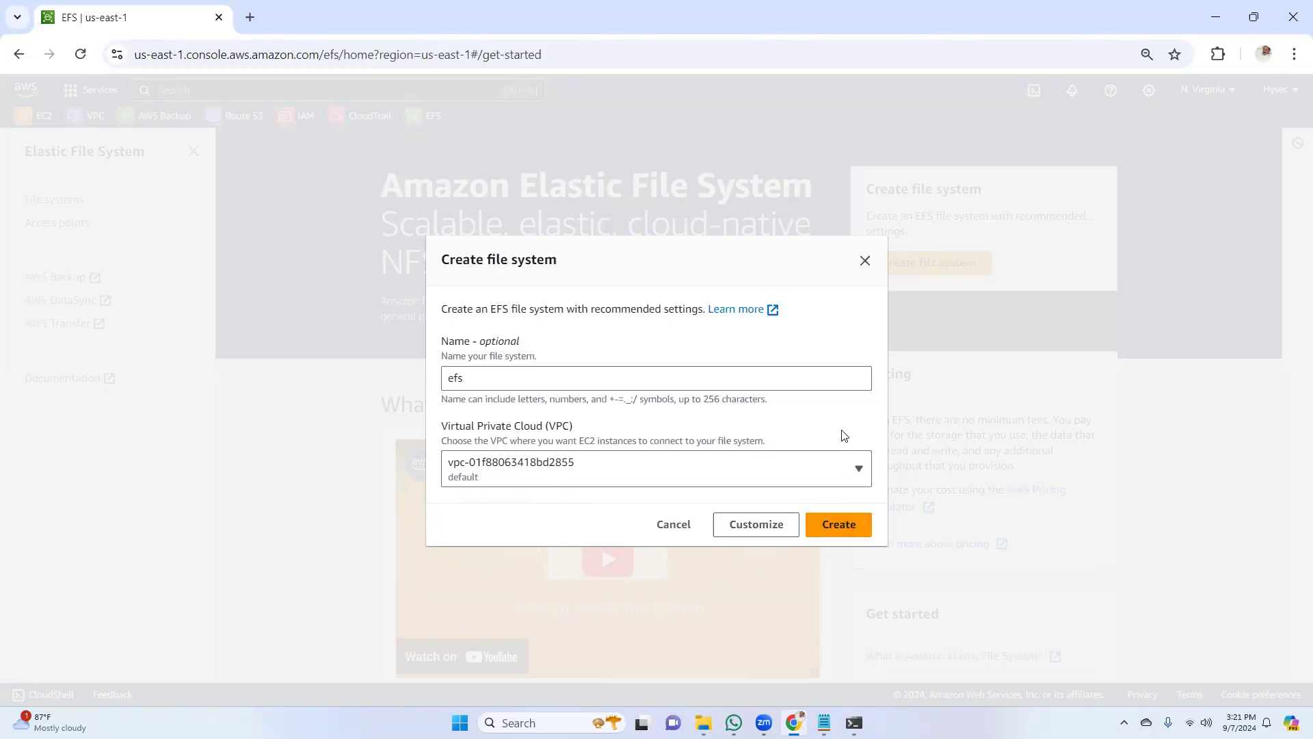
{"action": "left_click", "coordinate": [764, 527]}
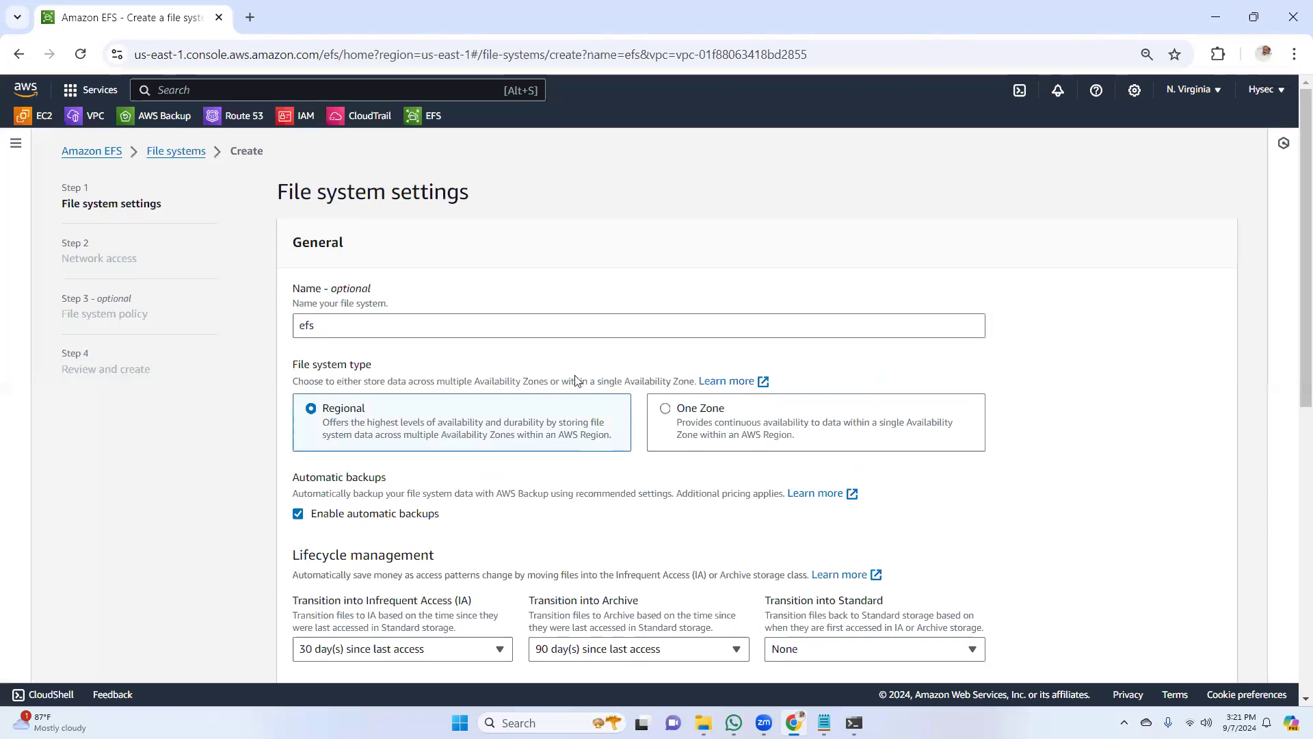
Disable encryption of data at rest in the general settings of the new file system
{"action": "scroll", "coordinate": [1295, 273], "scroll_direction": "down", "scroll_amount": 2}
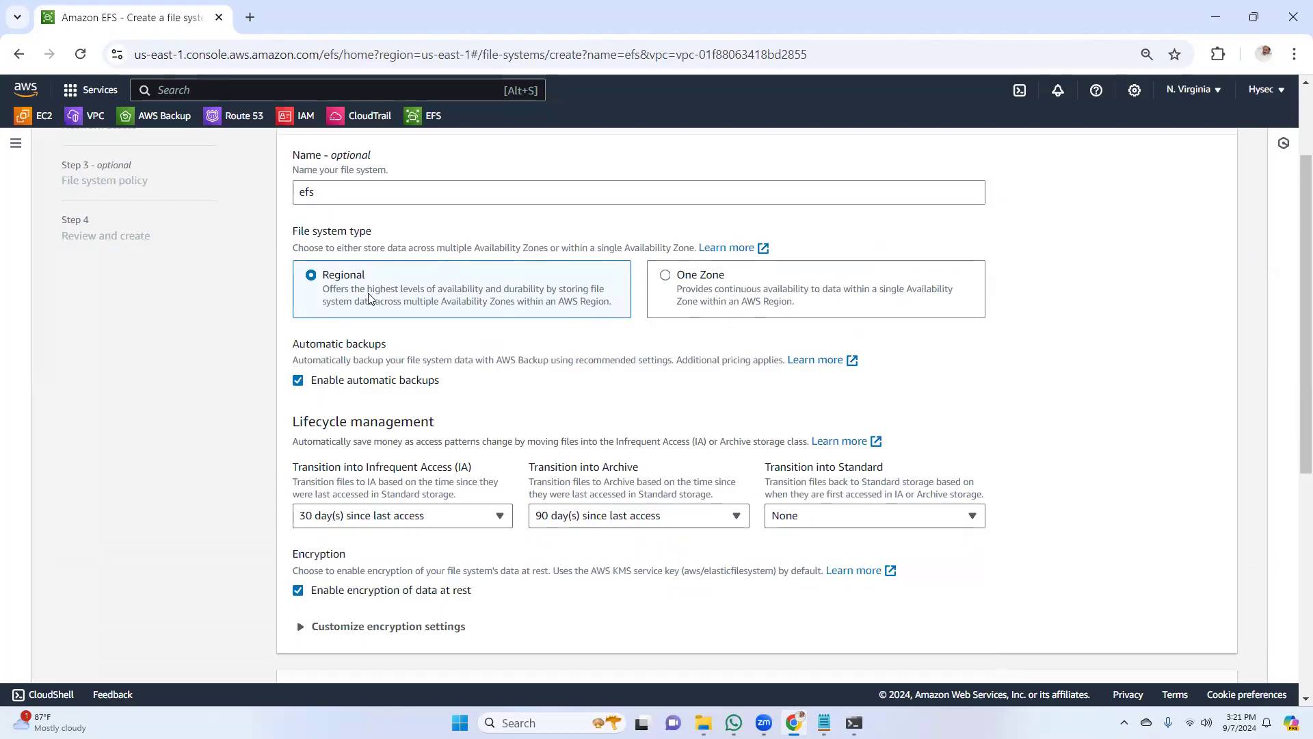
{"action": "scroll", "coordinate": [1294, 333], "scroll_direction": "down", "scroll_amount": 2}
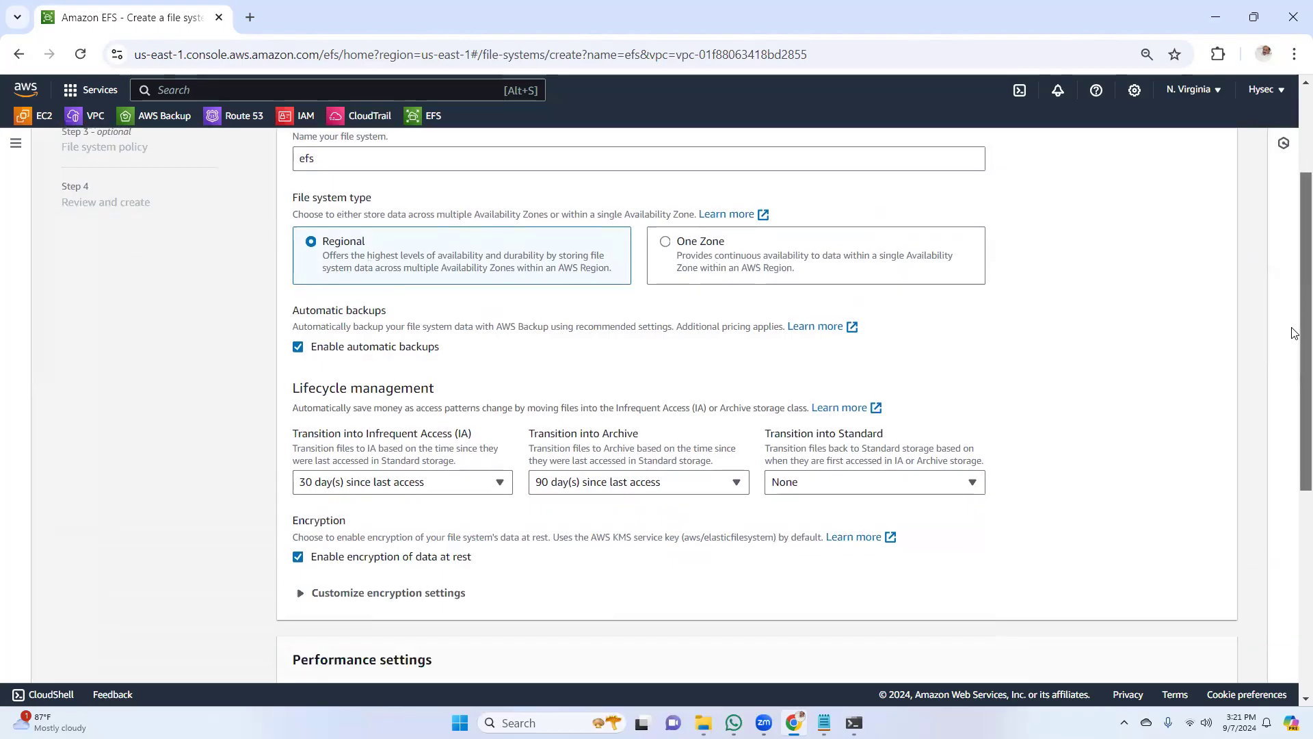
{"action": "scroll", "coordinate": [1295, 333], "scroll_direction": "down", "scroll_amount": 4}
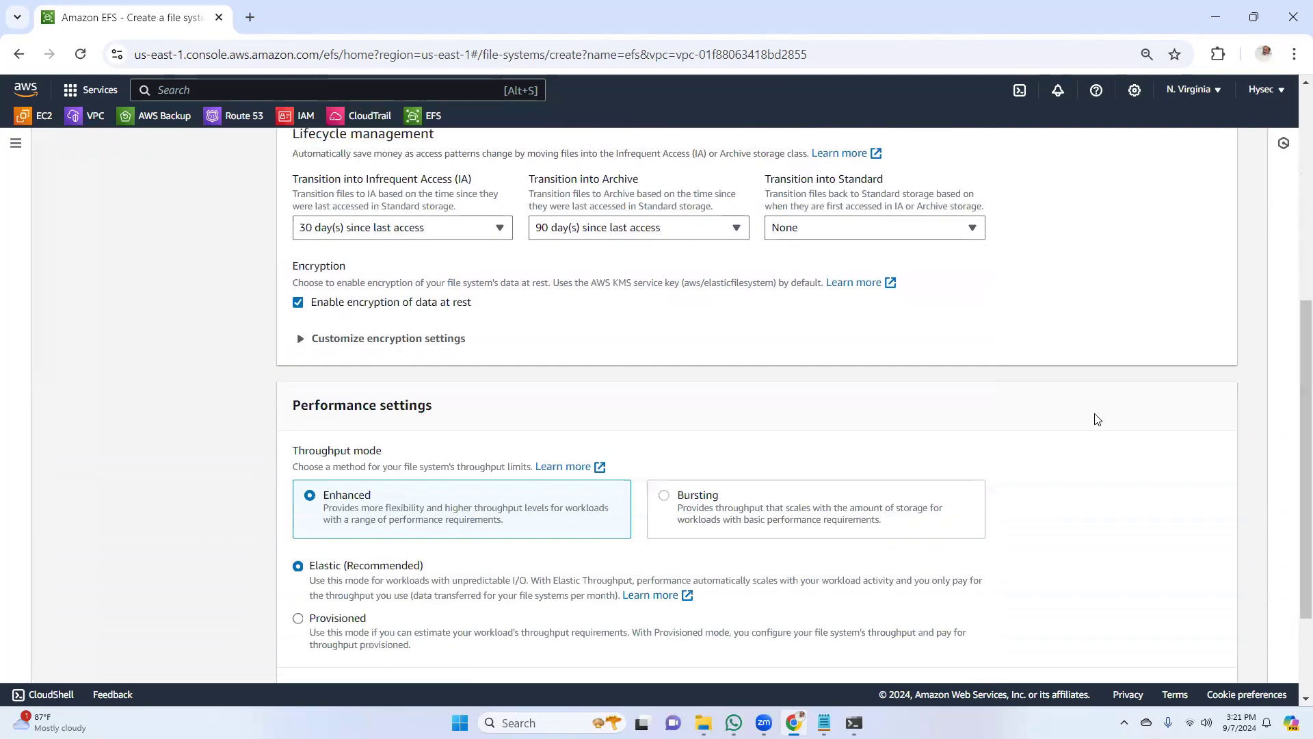
{"action": "left_click", "coordinate": [299, 302]}
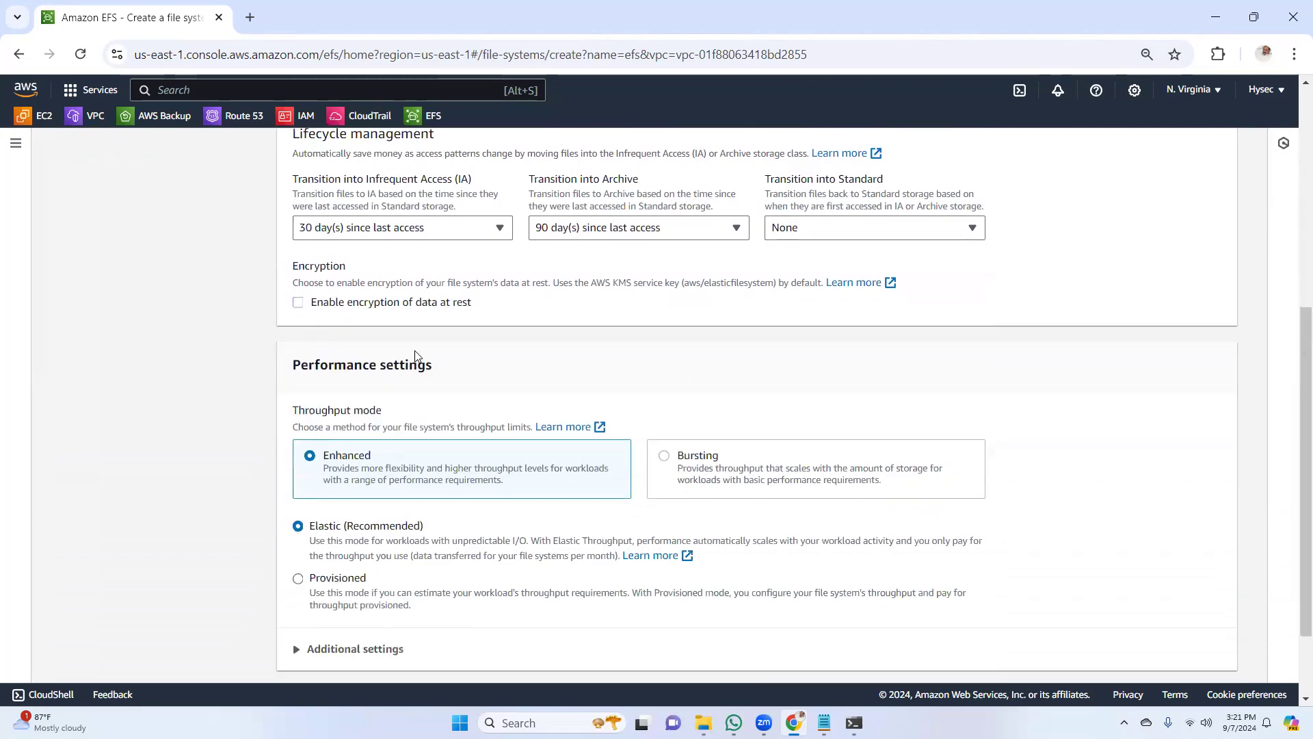
{"action": "scroll", "coordinate": [1294, 449], "scroll_direction": "down", "scroll_amount": 1}
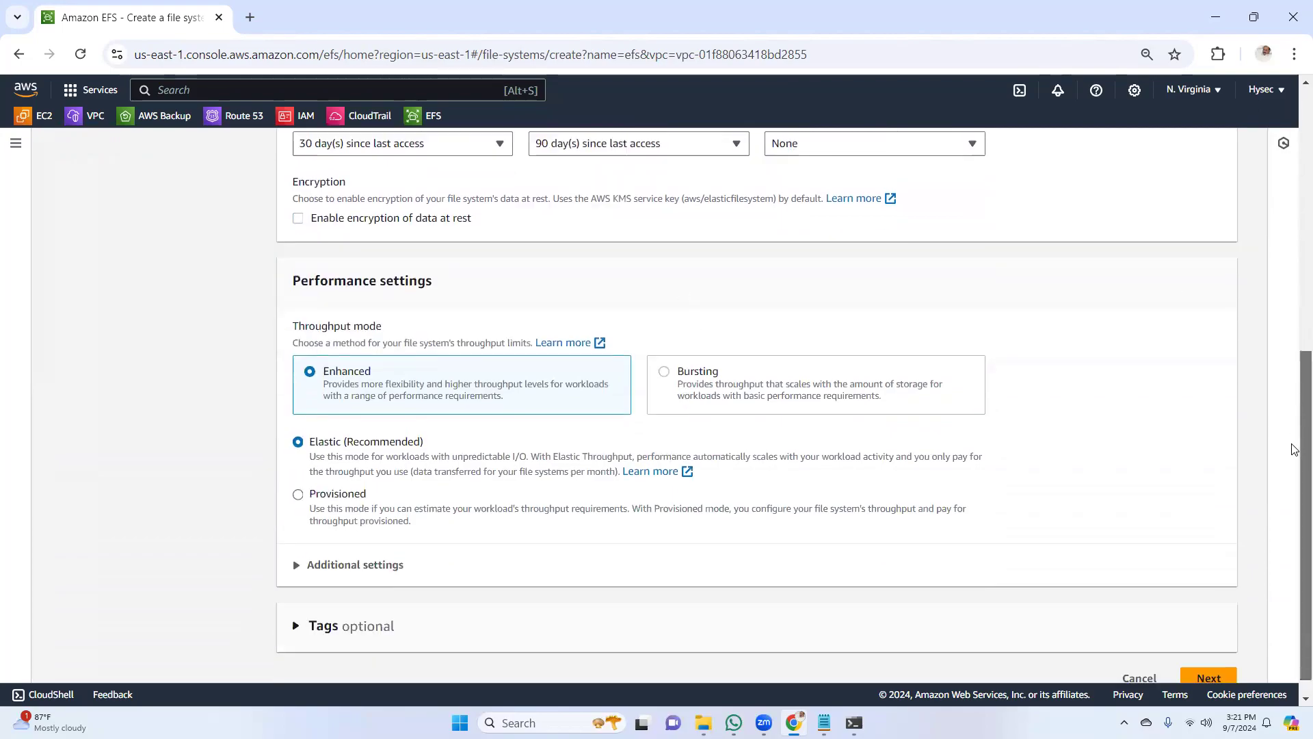
{"action": "left_click_drag", "start_coordinate": [1295, 449], "coordinate": [1294, 214]}
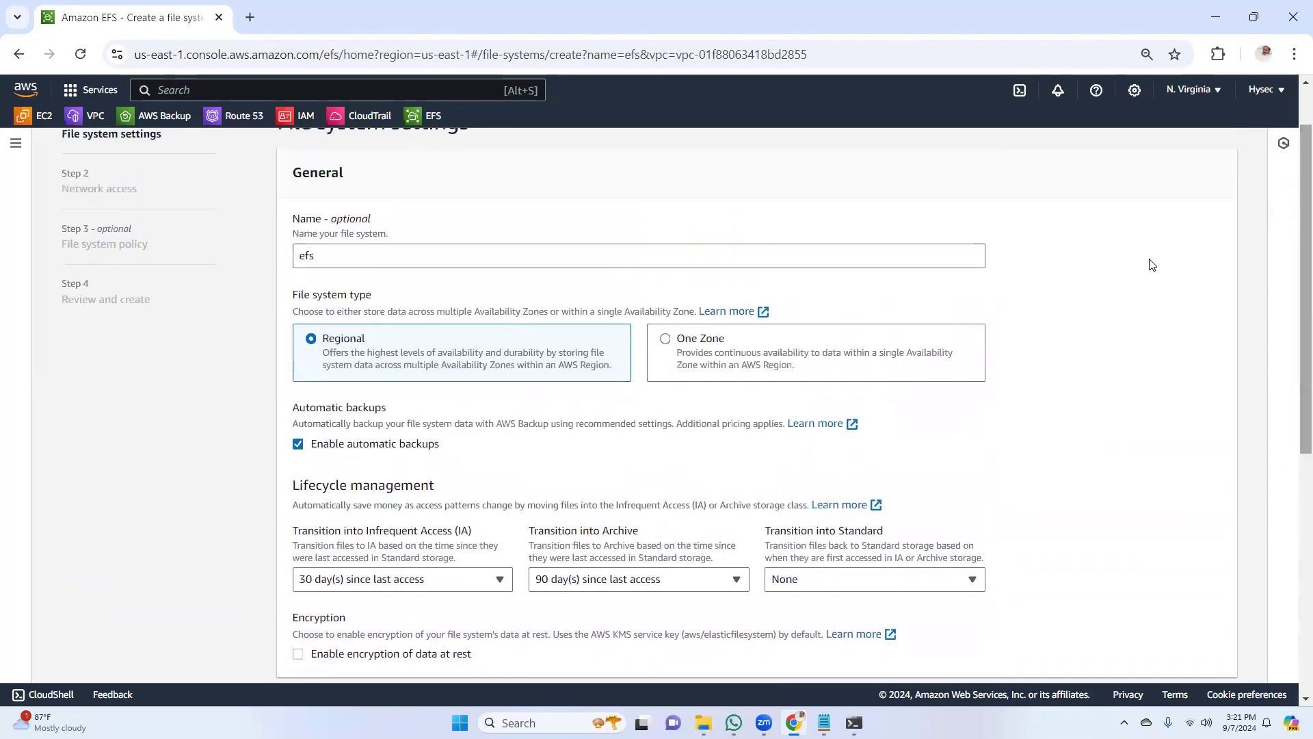
Disable automatic backups for the new file system, keep the Enhanced Elastic throughput mode, and proceed to network access
{"action": "left_click", "coordinate": [298, 449]}
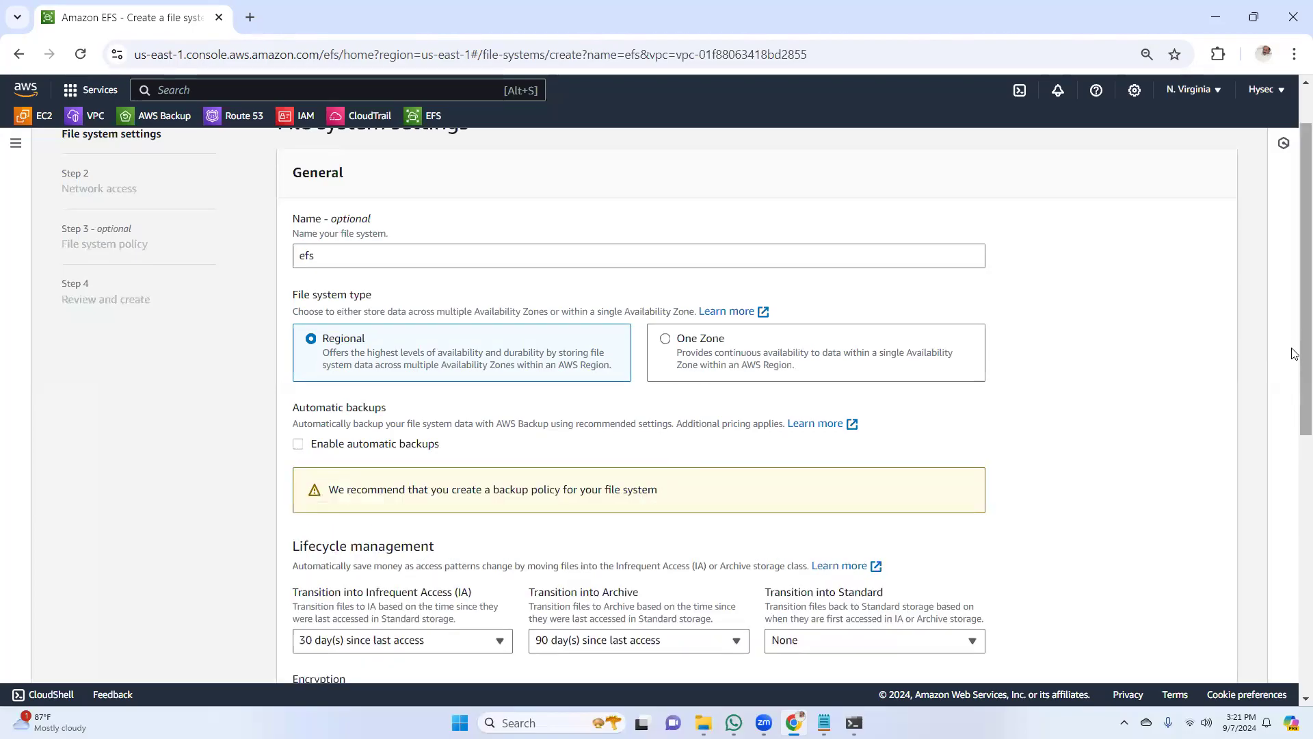
{"action": "left_click_drag", "start_coordinate": [1293, 351], "coordinate": [1294, 378]}
{"action": "scroll", "coordinate": [1294, 379], "scroll_direction": "down", "scroll_amount": 3}
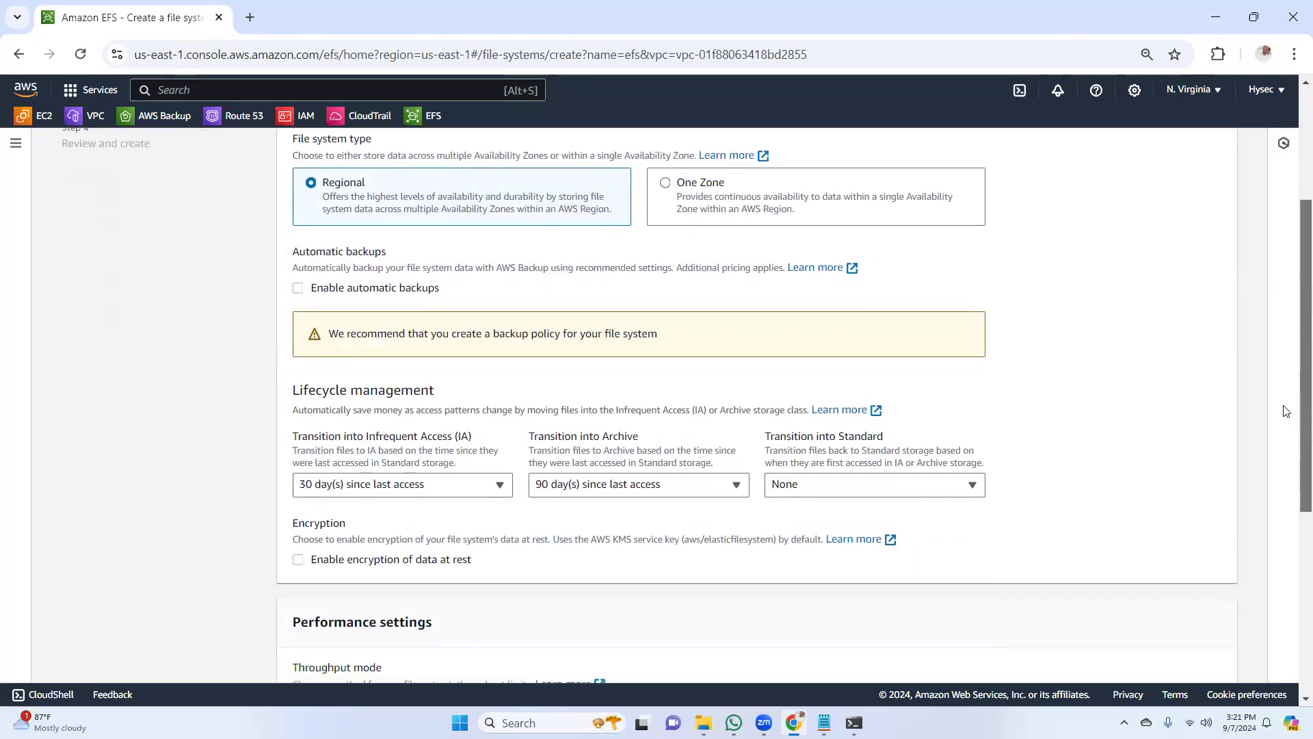
{"action": "scroll", "coordinate": [1281, 446], "scroll_direction": "down", "scroll_amount": 4}
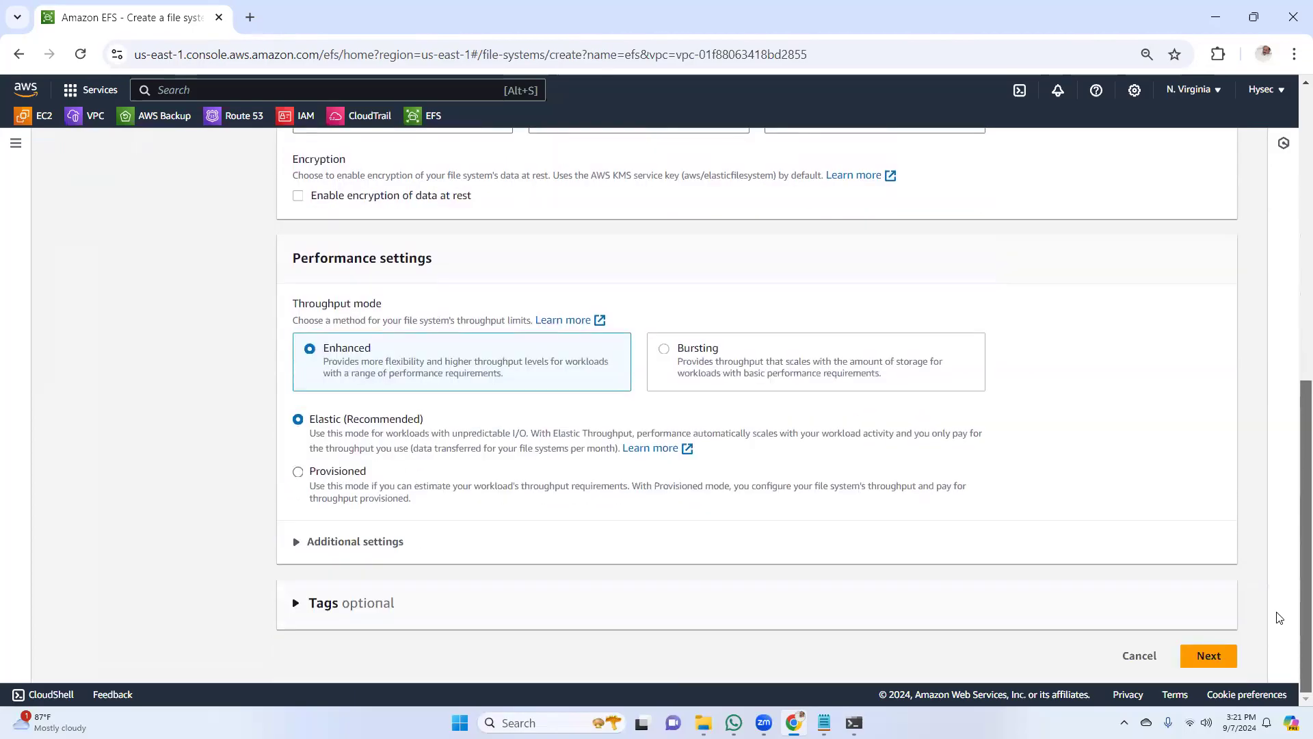
{"action": "scroll", "coordinate": [1289, 531], "scroll_direction": "up", "scroll_amount": 5}
{"action": "scroll", "coordinate": [1284, 487], "scroll_direction": "down", "scroll_amount": 5}
{"action": "left_click", "coordinate": [1207, 656]}
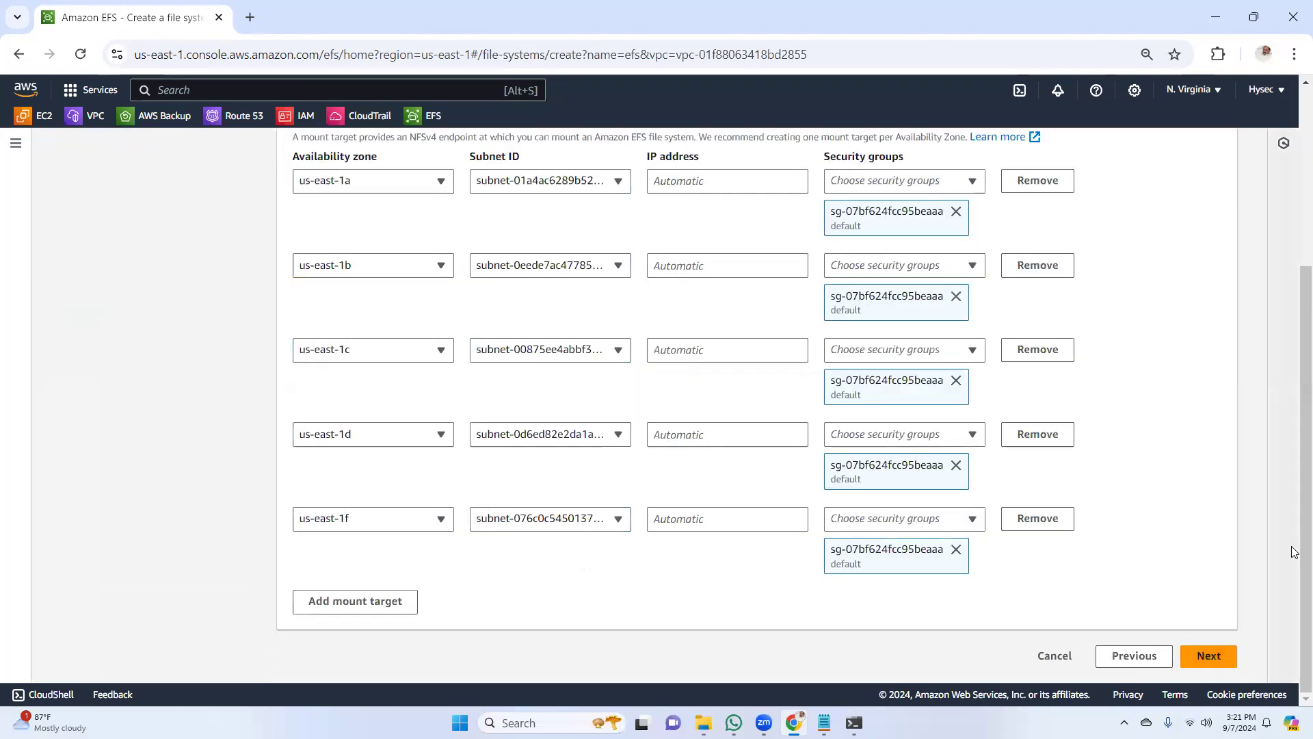
Remove the mount targets for us-east-1f, us-east-1d and us-east-1c, keeping only us-east-1a and us-east-1b
{"action": "scroll", "coordinate": [1293, 506], "scroll_direction": "down", "scroll_amount": 3}
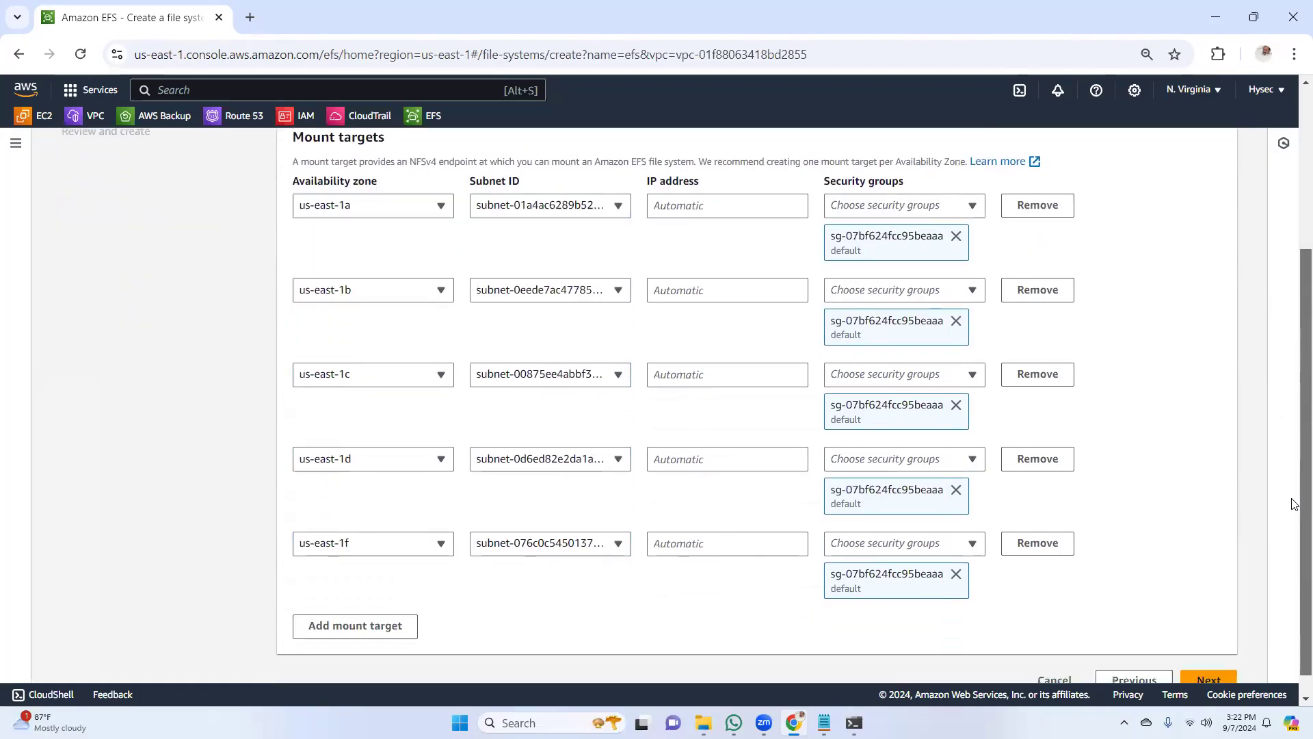
{"action": "scroll", "coordinate": [1295, 513], "scroll_direction": "down", "scroll_amount": 1}
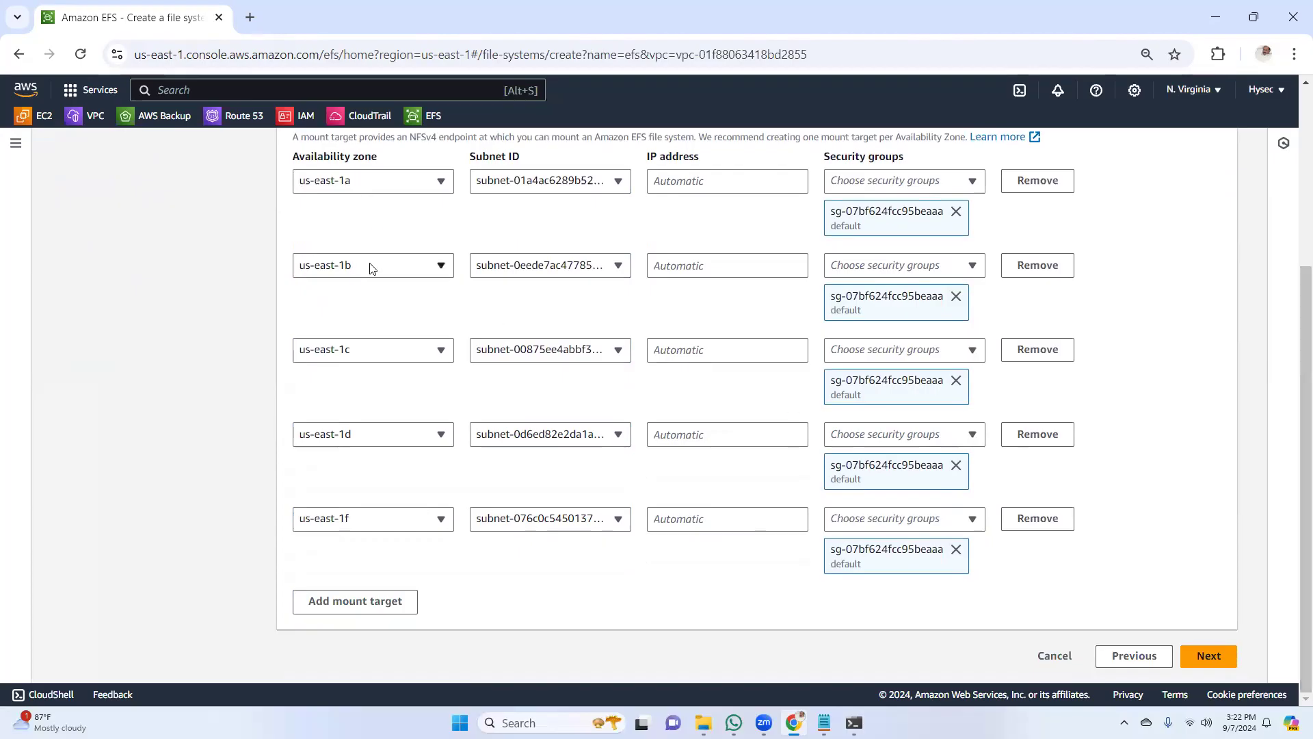
{"action": "left_click", "coordinate": [1050, 523]}
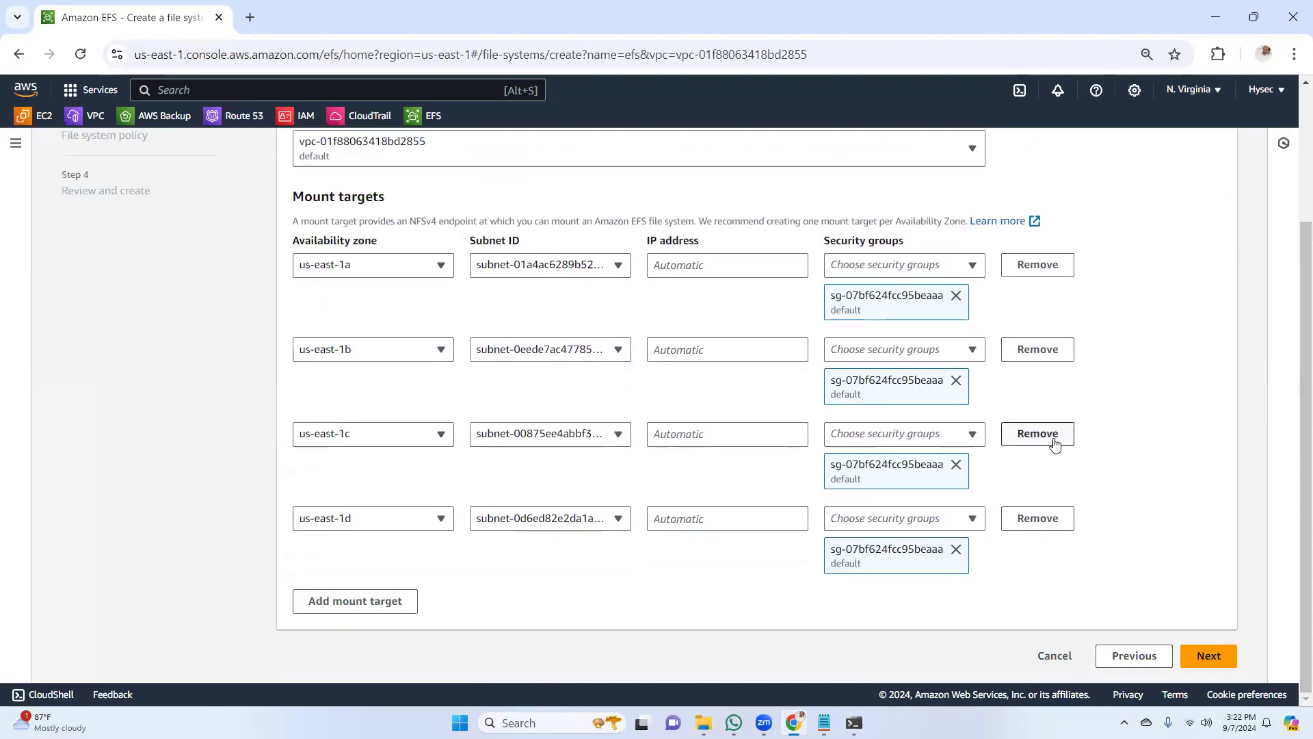
{"action": "left_click", "coordinate": [1038, 521]}
{"action": "left_click", "coordinate": [1038, 523]}
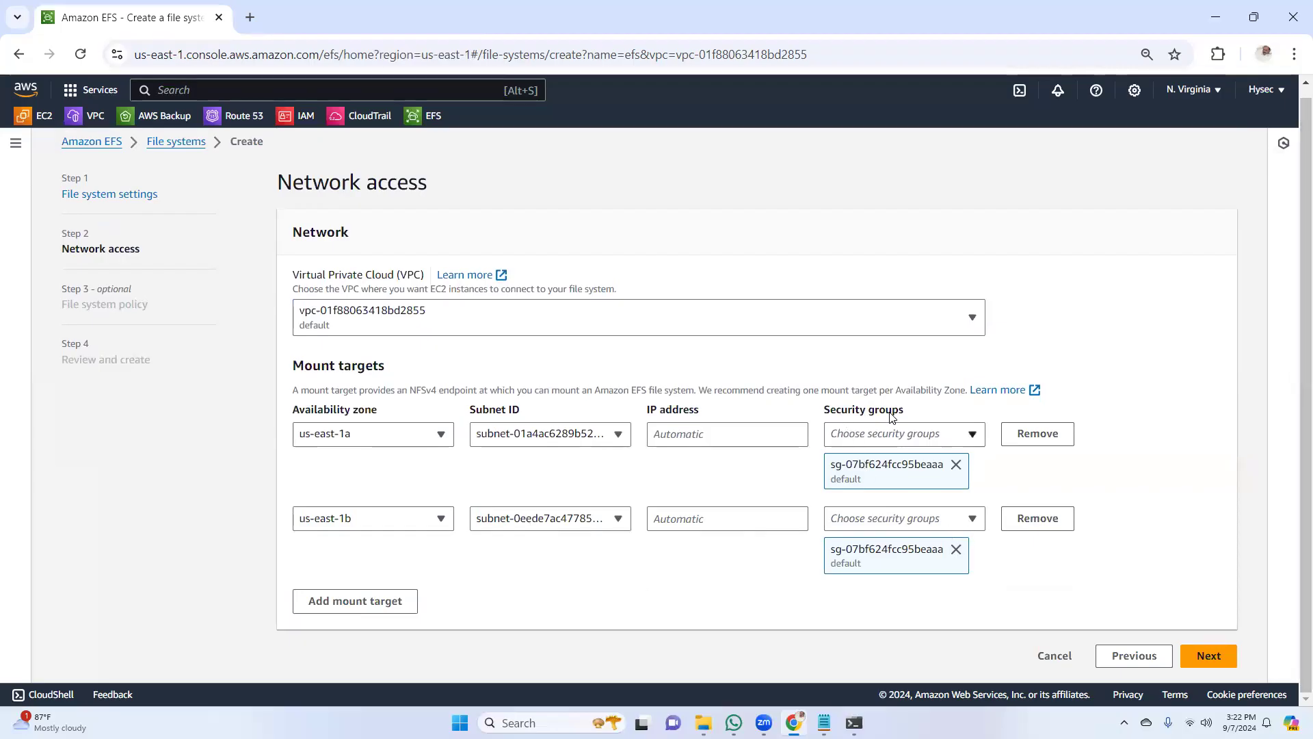
Replace the default security group with EFS-SG on the us-east-1a and us-east-1b mount targets
{"action": "left_click", "coordinate": [956, 549]}
{"action": "left_click", "coordinate": [962, 470]}
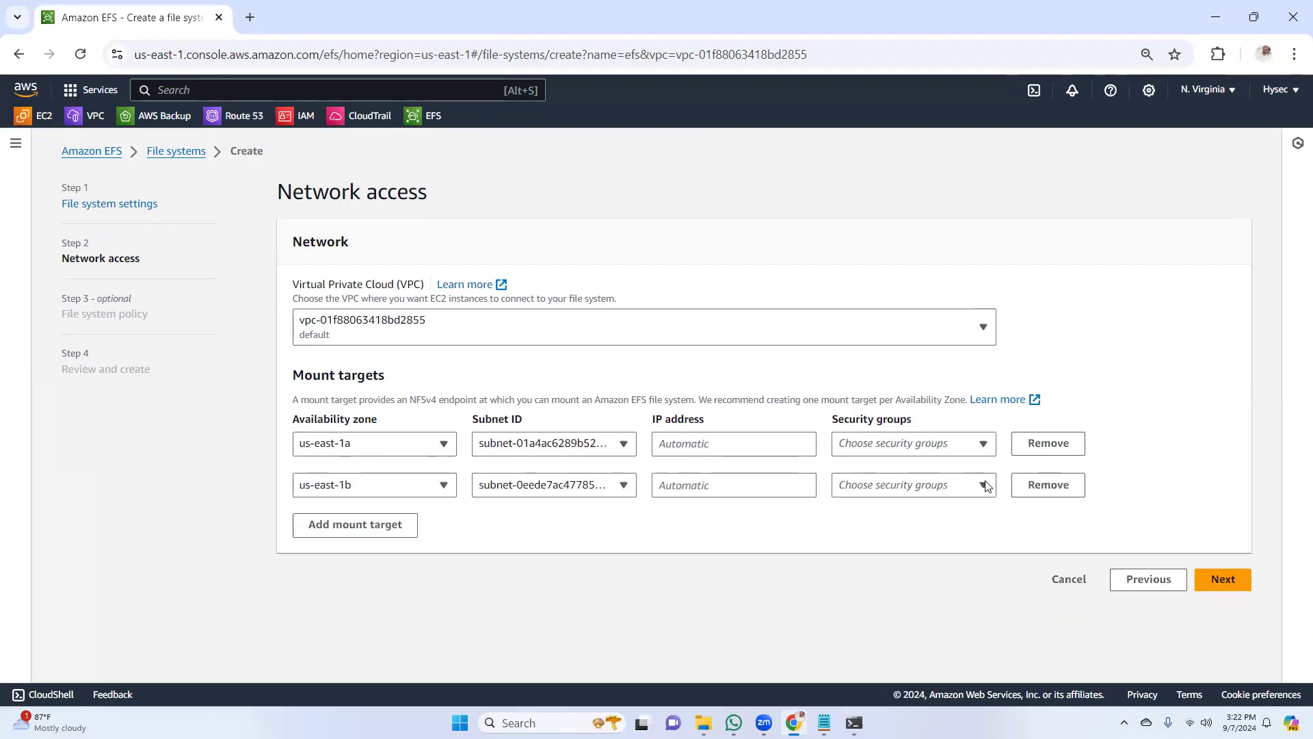
{"action": "left_click", "coordinate": [983, 445]}
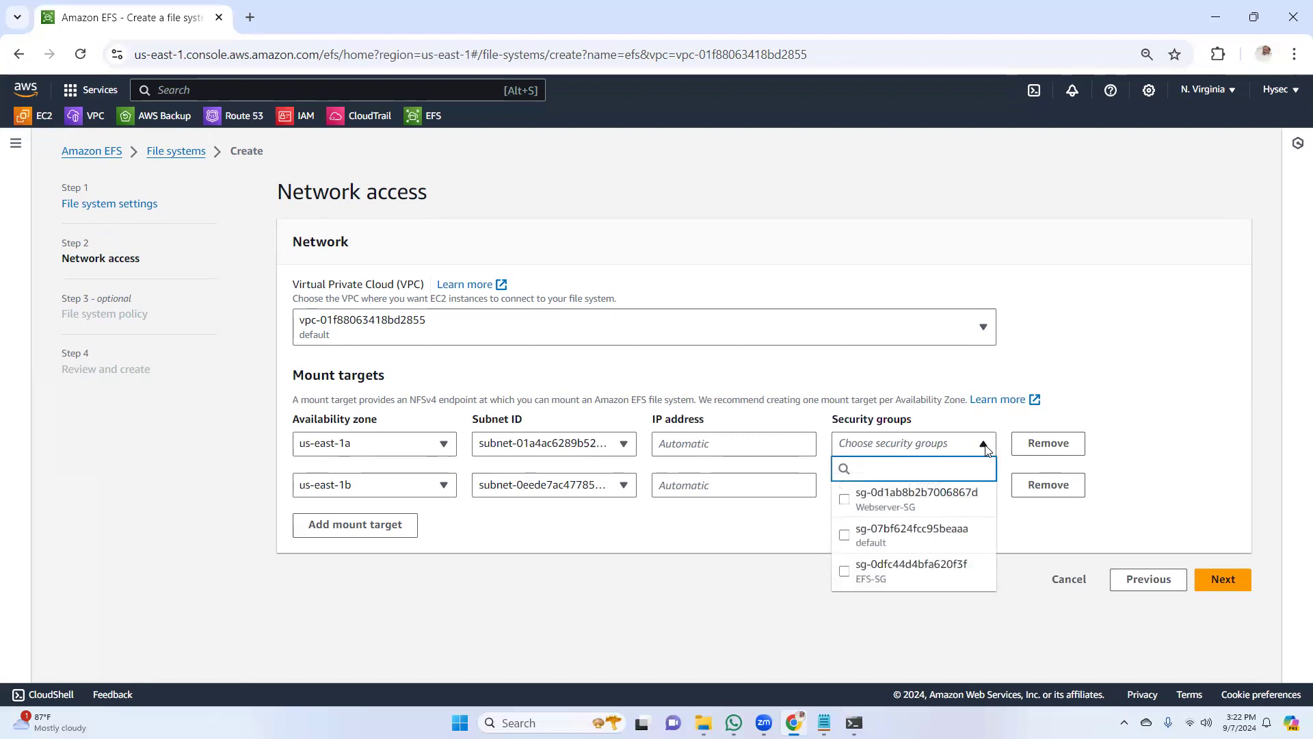
{"action": "left_click", "coordinate": [889, 580]}
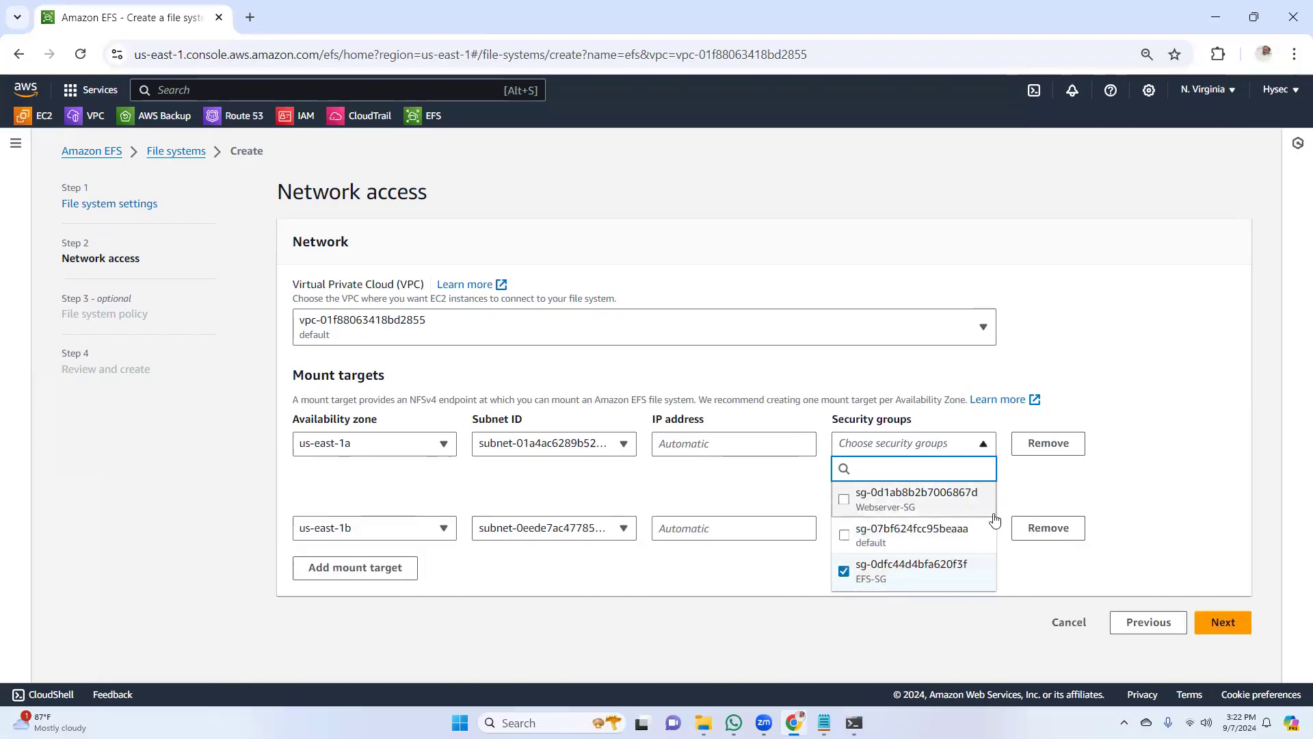
{"action": "left_click", "coordinate": [1080, 494]}
{"action": "left_click", "coordinate": [928, 527]}
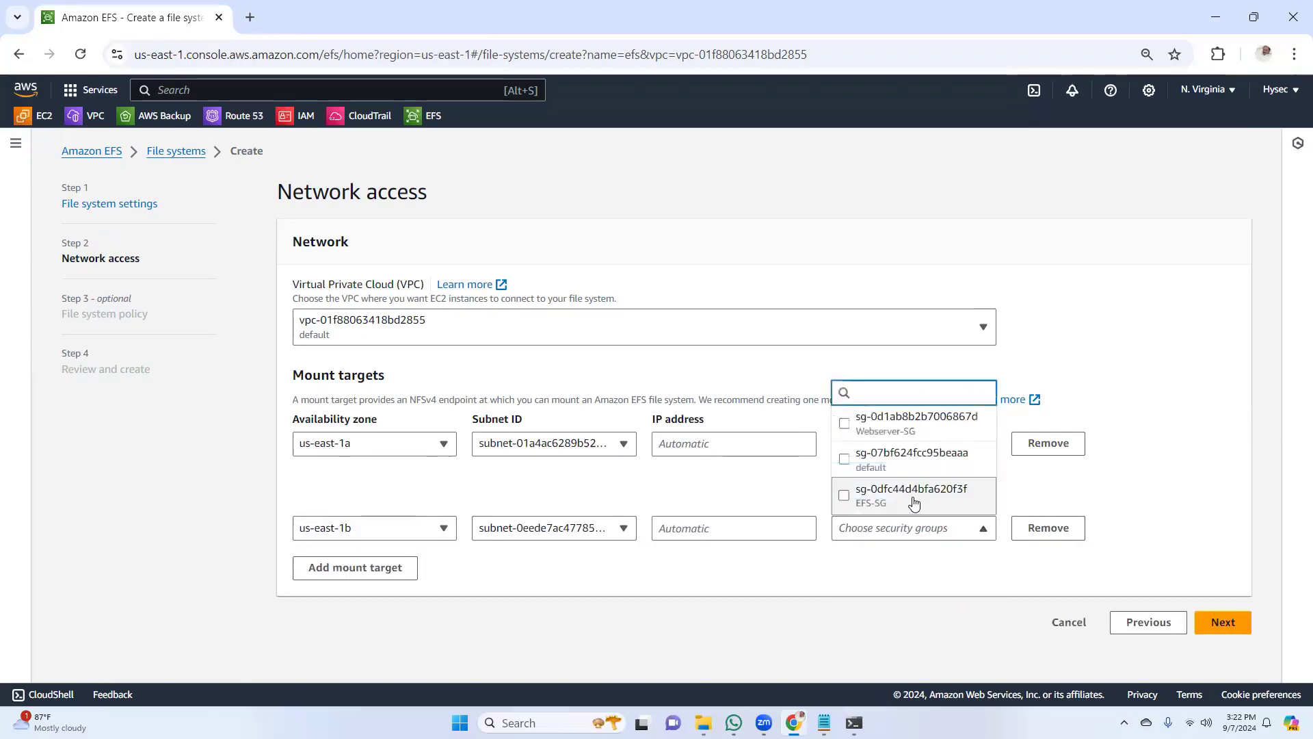
{"action": "left_click", "coordinate": [920, 501]}
{"action": "left_click", "coordinate": [1132, 491]}
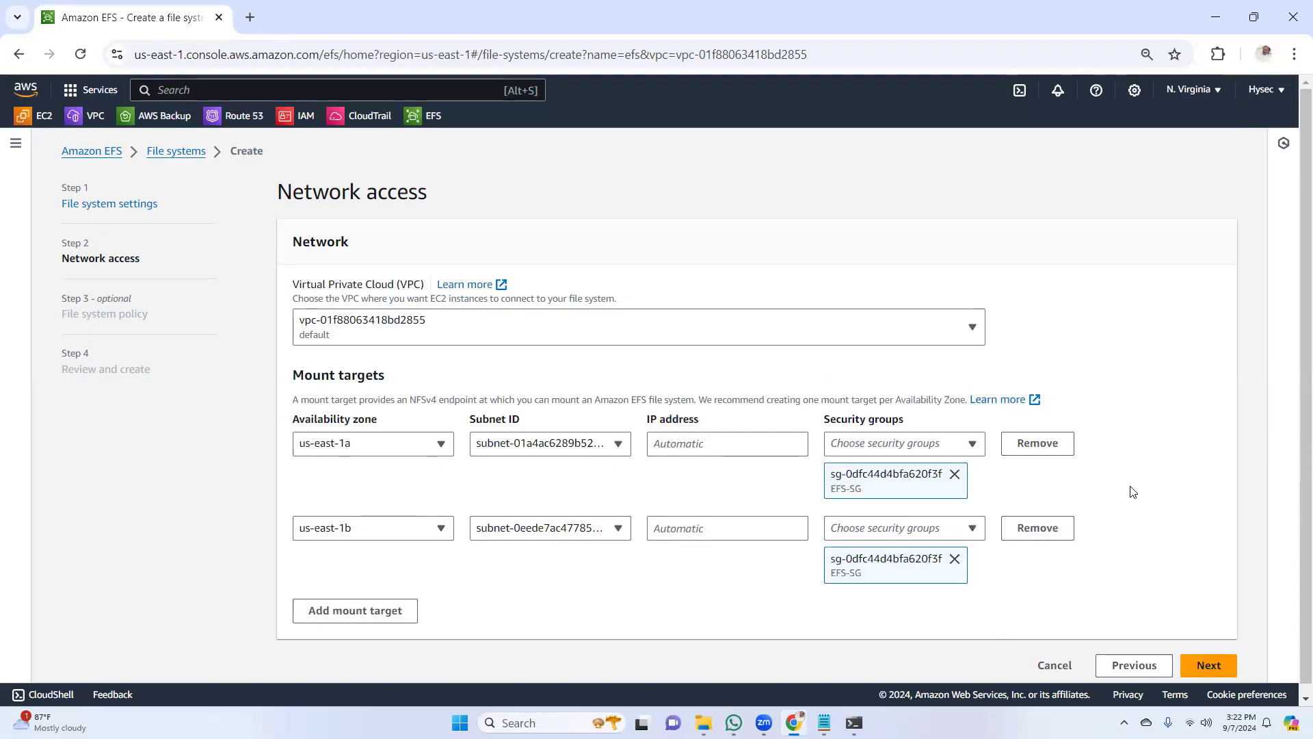
Leave the file system policy empty, create the reviewed file system, and dismiss the notification once it is available
{"action": "left_click", "coordinate": [1209, 666]}
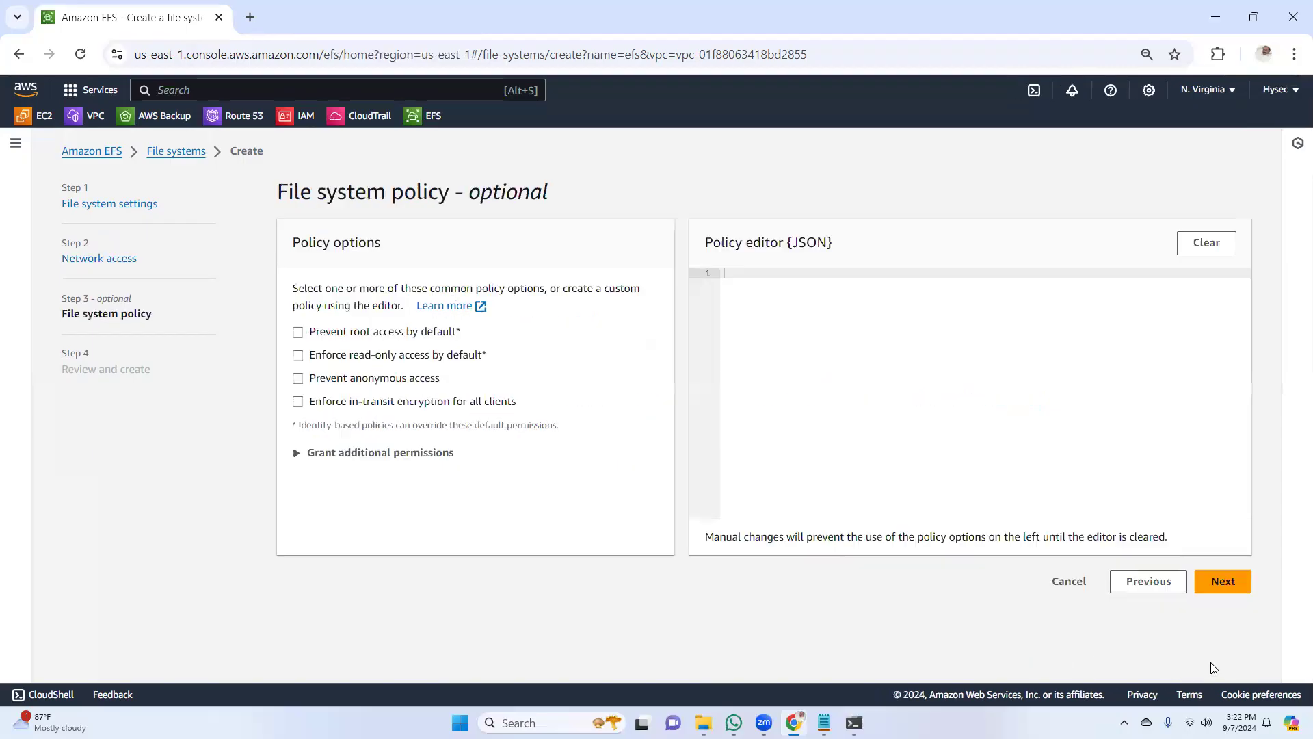
{"action": "left_click", "coordinate": [1228, 570]}
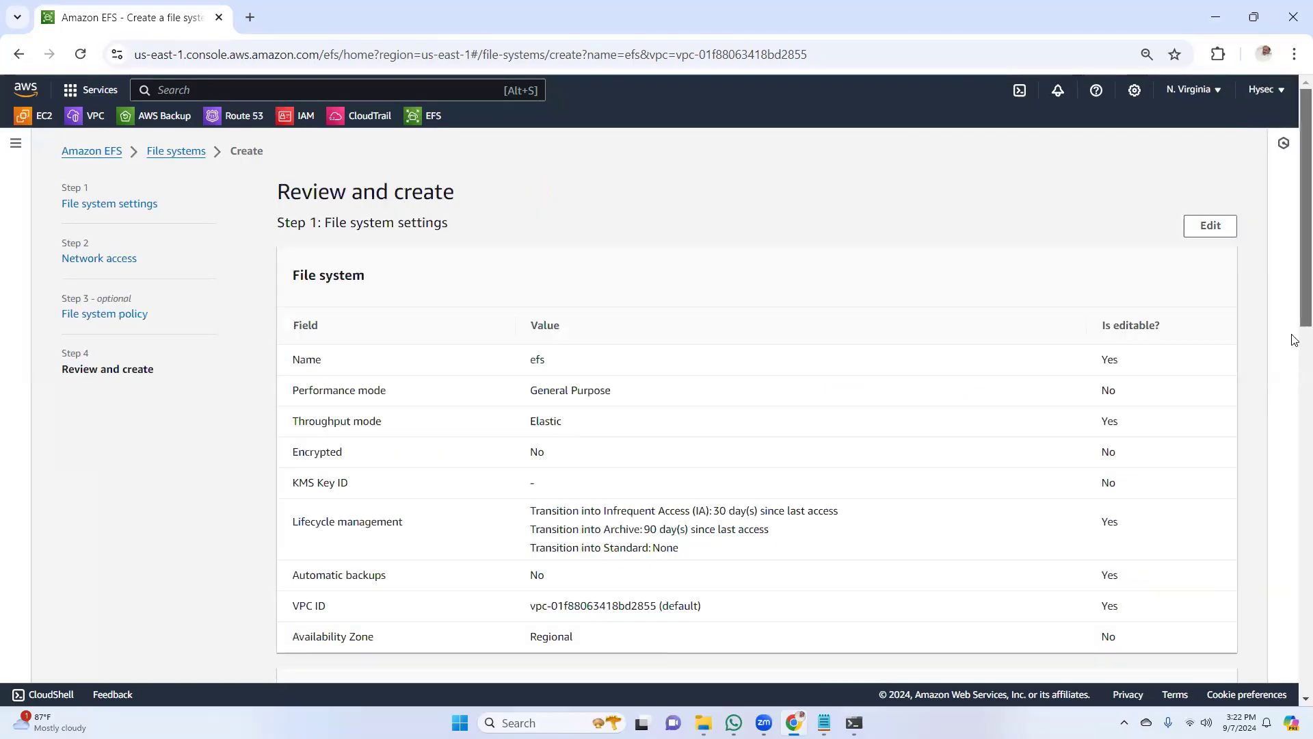
{"action": "scroll", "coordinate": [1292, 337], "scroll_direction": "down", "scroll_amount": 15}
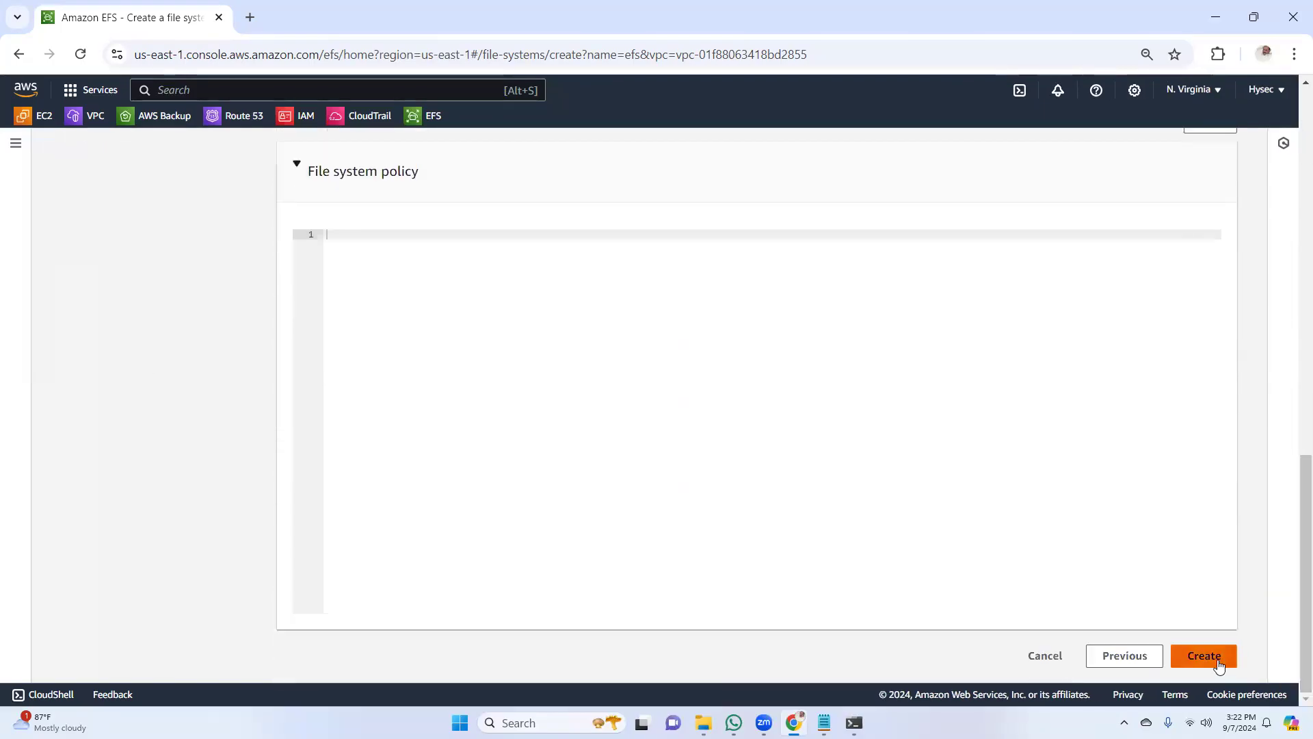
{"action": "left_click", "coordinate": [1219, 660]}
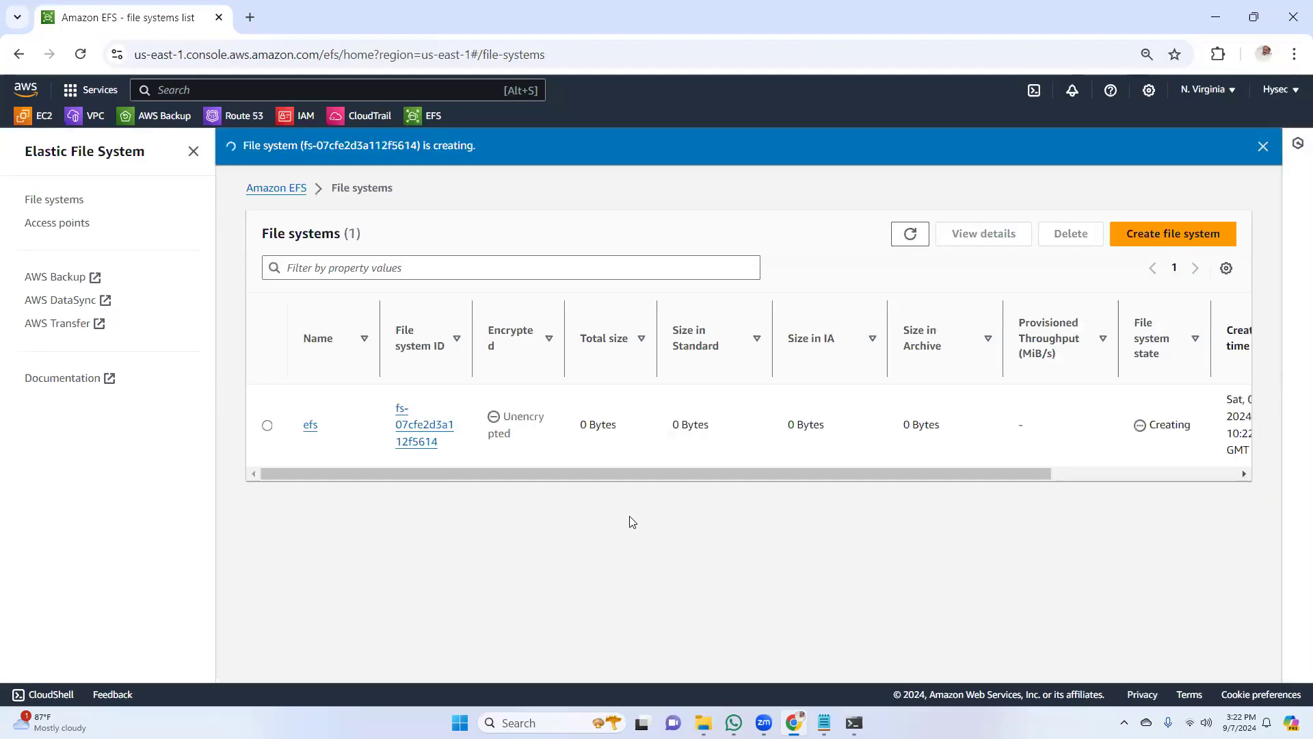
{"action": "left_click_drag", "start_coordinate": [796, 475], "coordinate": [1047, 475]}
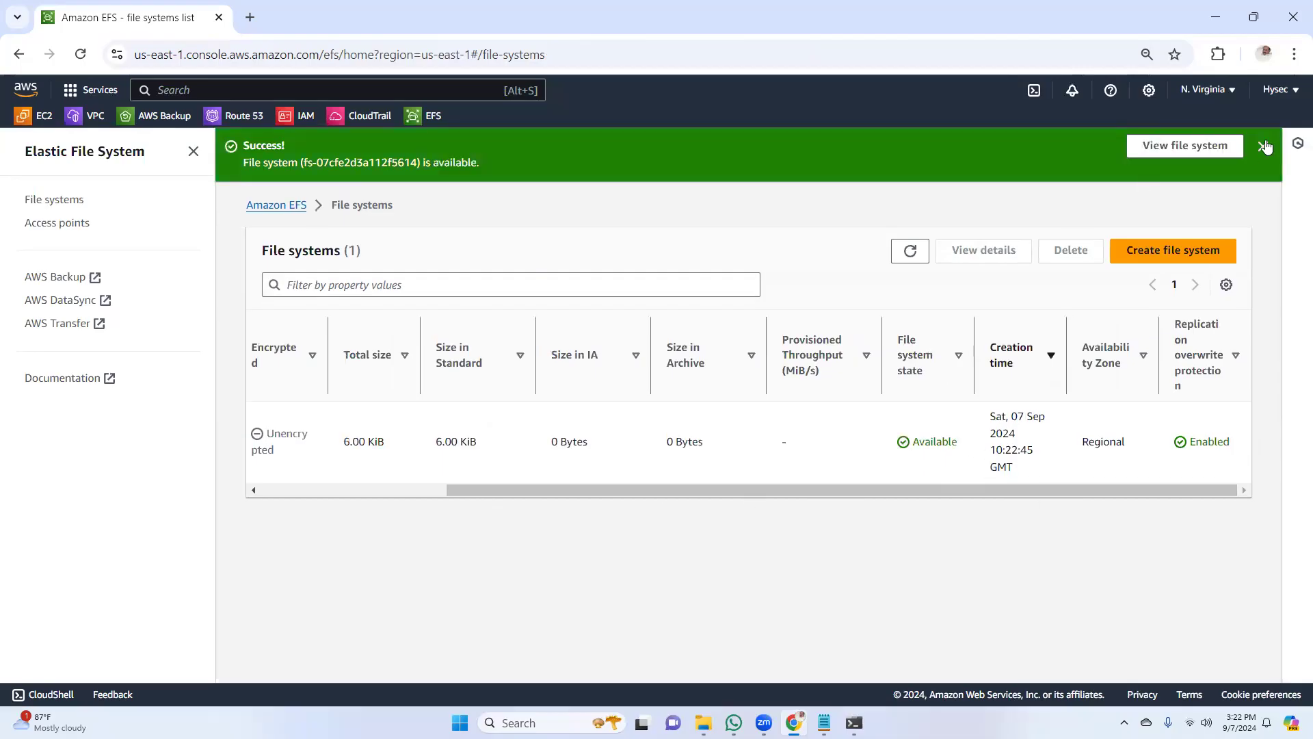
{"action": "left_click", "coordinate": [1264, 146]}
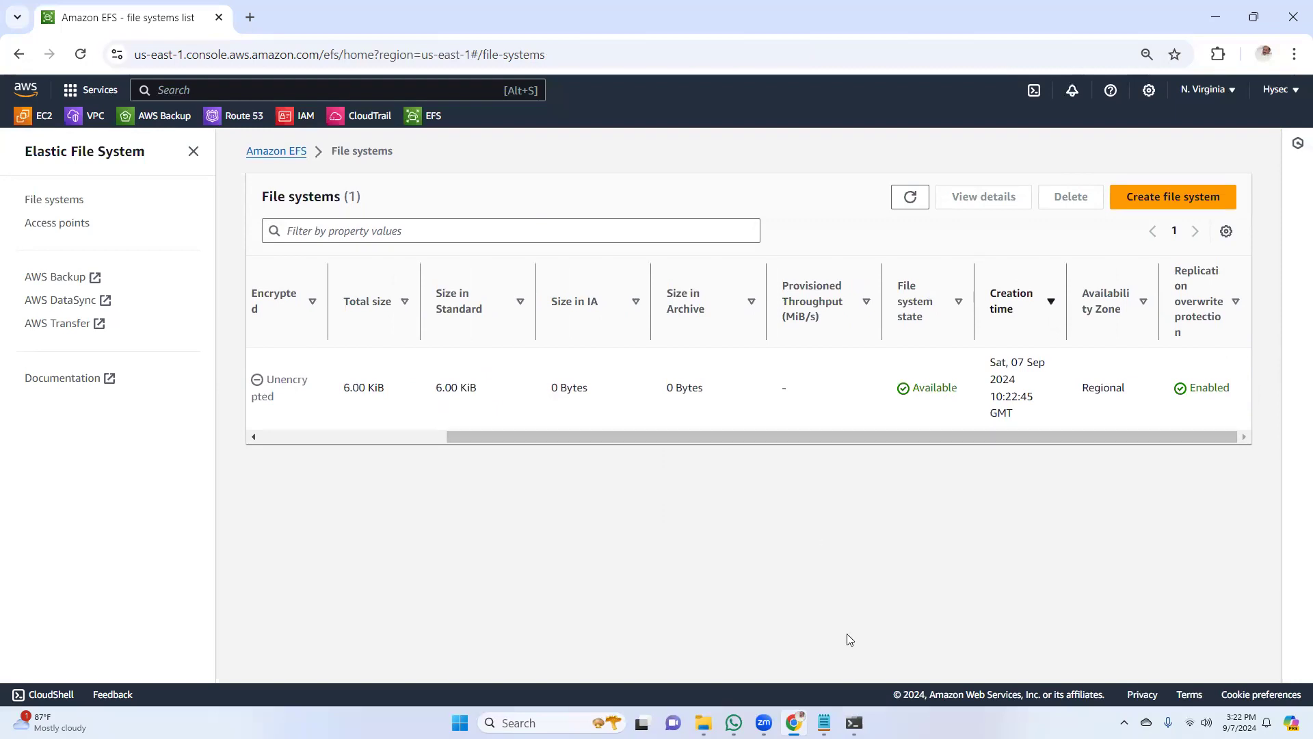
Copy the command "yum install amazon-efs-utils" from the notes file "storage EFS and EBS.txt" in Notepad and minimize the notes
{"action": "left_click", "coordinate": [824, 723]}
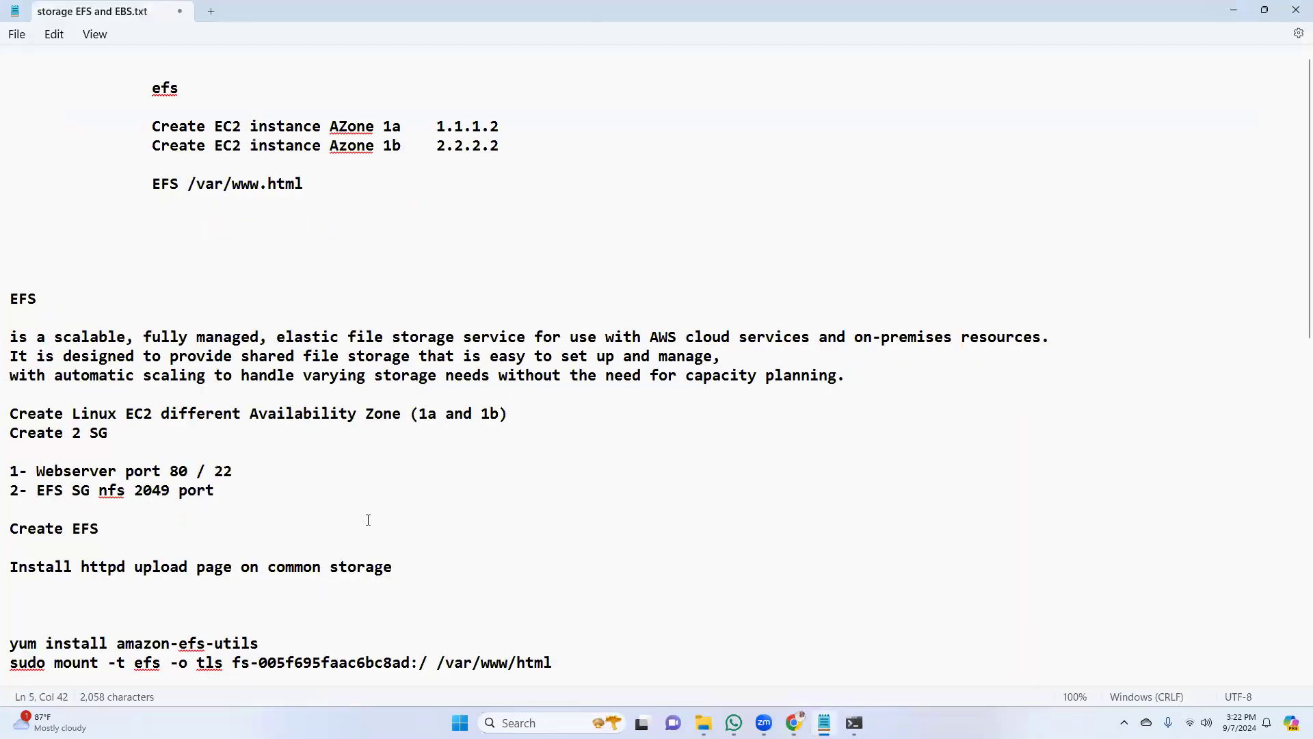
{"action": "scroll", "coordinate": [1294, 209], "scroll_direction": "down", "scroll_amount": 3}
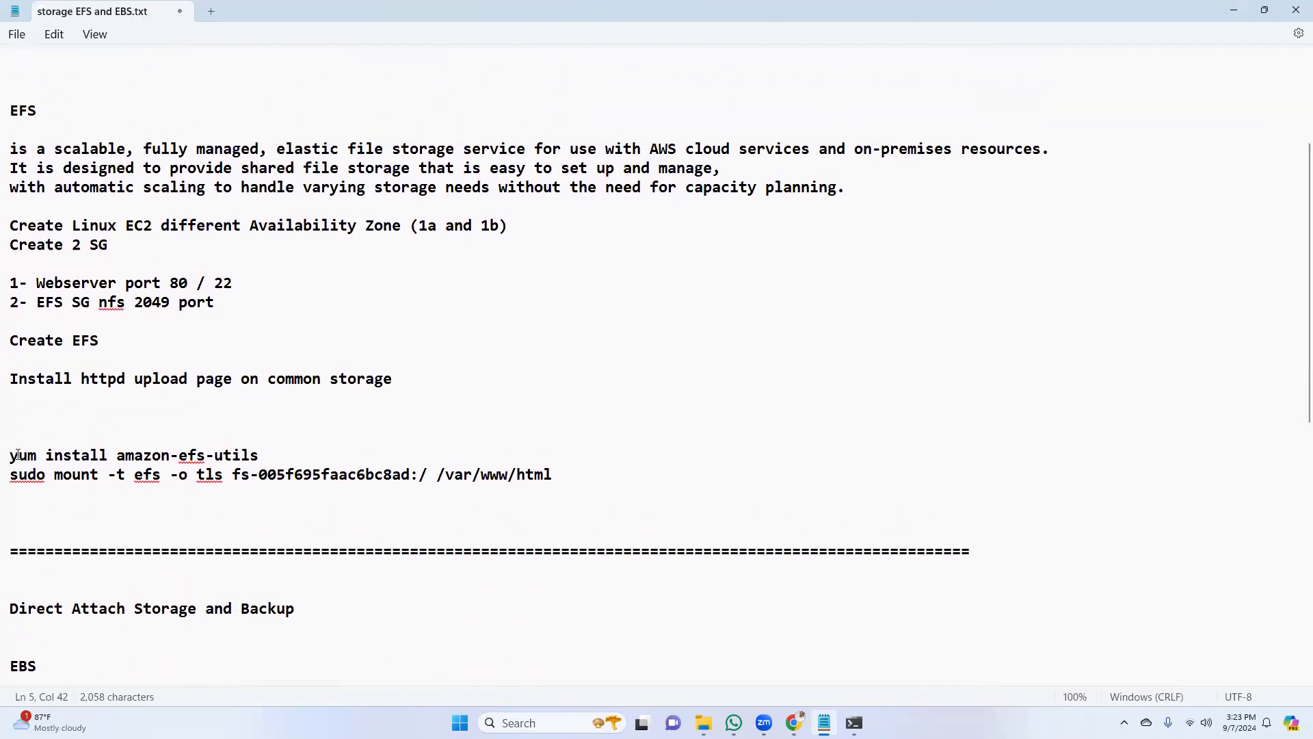
{"action": "left_click_drag", "start_coordinate": [12, 456], "coordinate": [270, 457]}
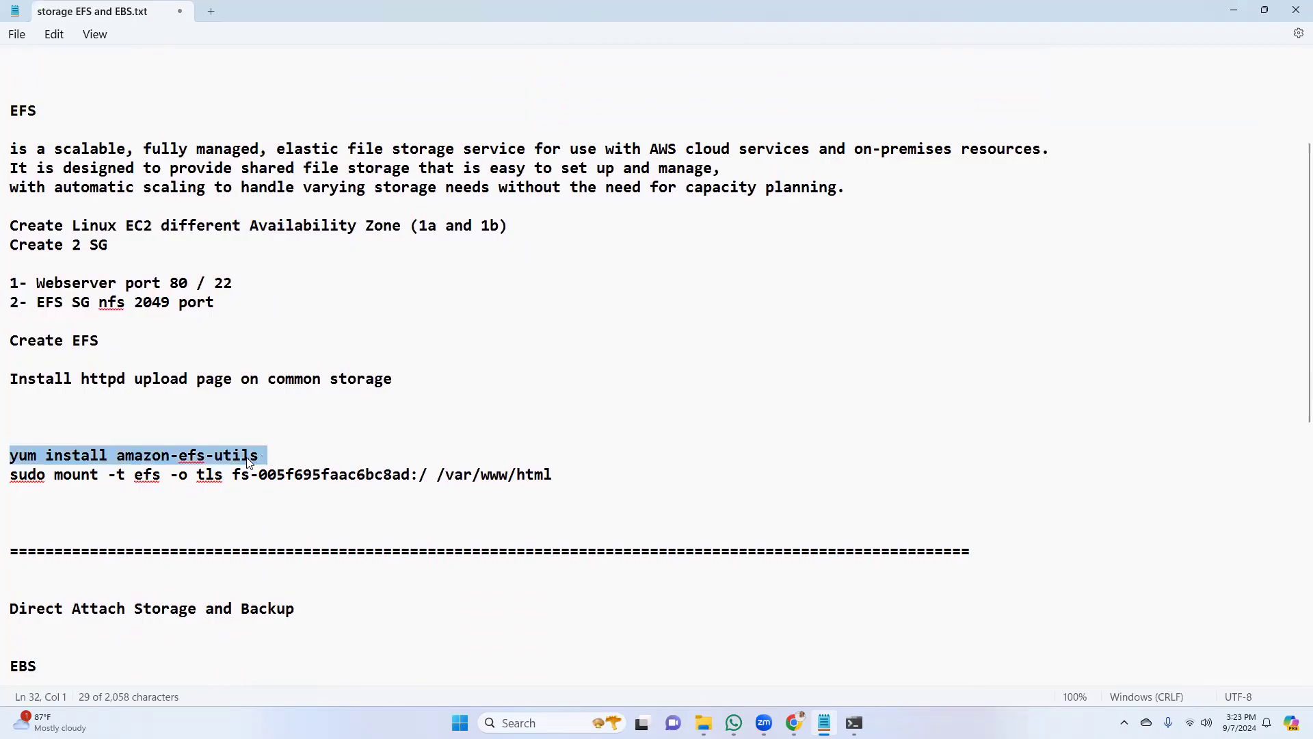
{"action": "right_click", "coordinate": [248, 462]}
{"action": "left_click", "coordinate": [308, 162]}
{"action": "left_click", "coordinate": [1234, 11]}
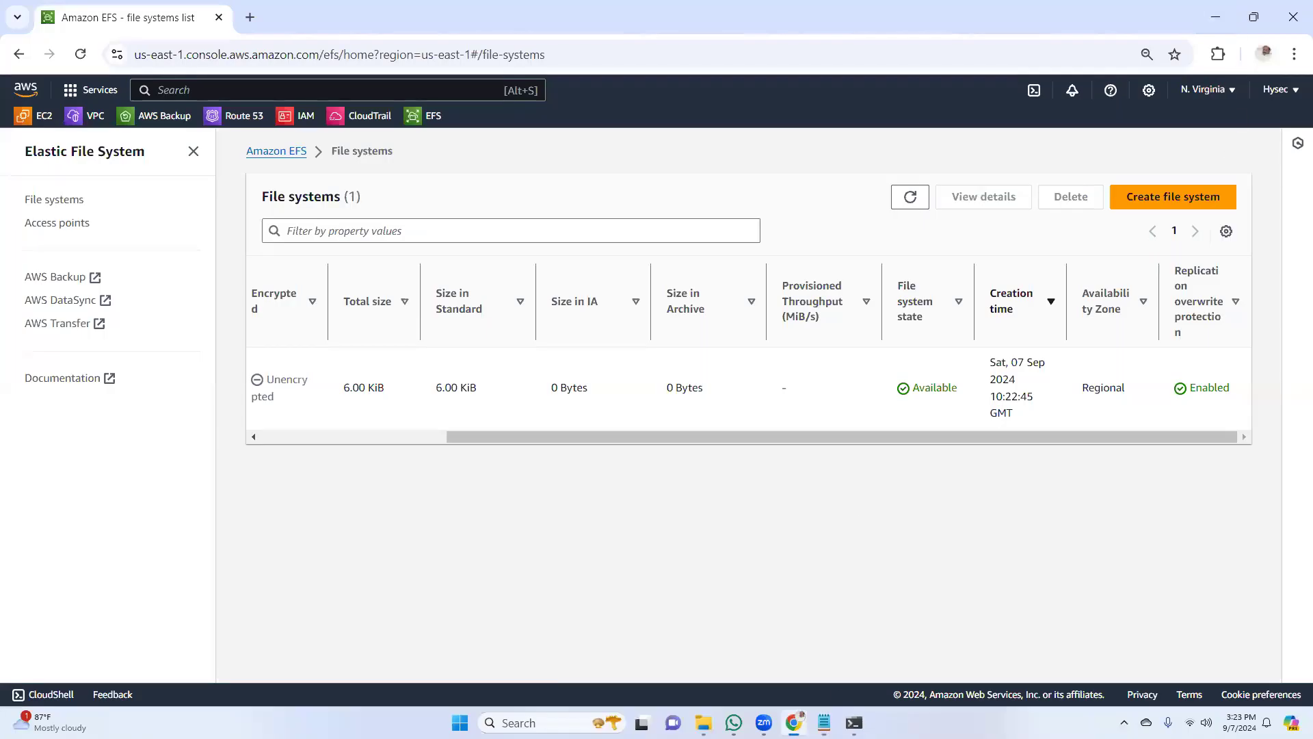
Switch to the terminal and install amazon-efs-utils with yum in the web-1a session, accepting the installation with y
{"action": "left_click", "coordinate": [851, 722]}
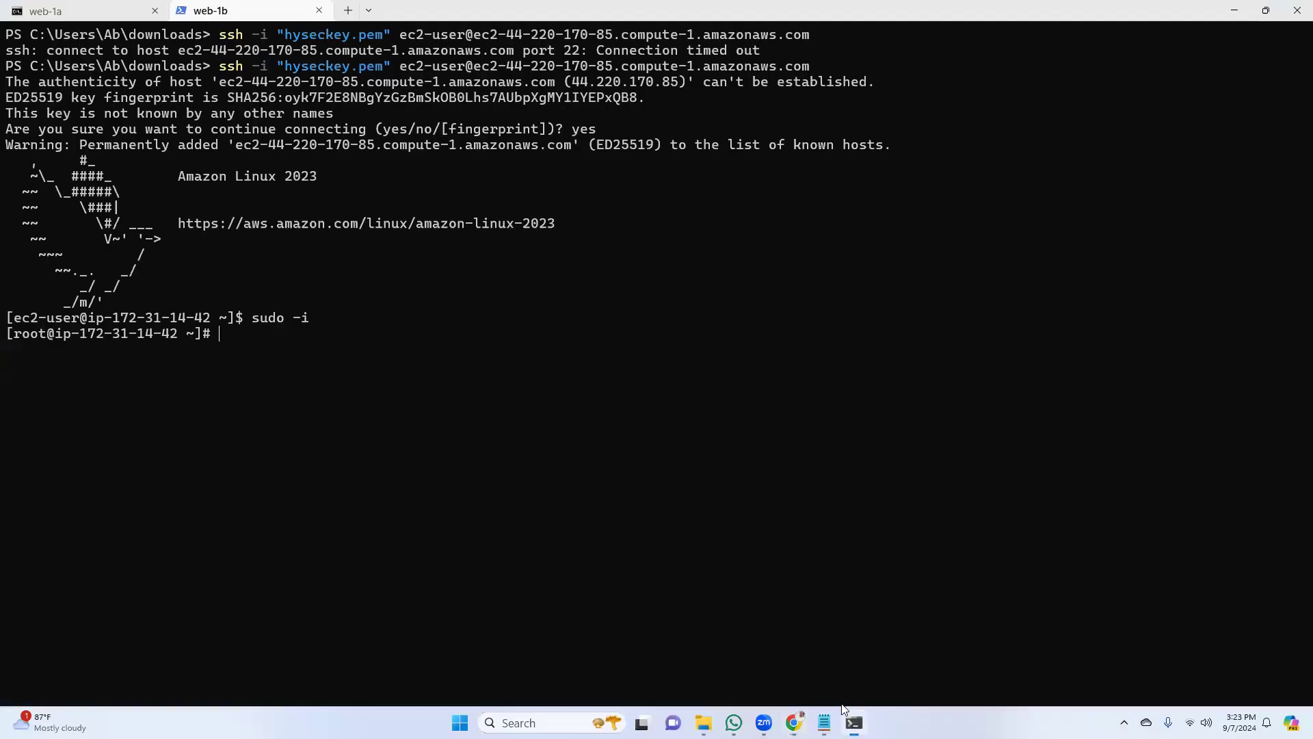
{"action": "left_click", "coordinate": [104, 14]}
{"action": "right_click", "coordinate": [235, 409]}
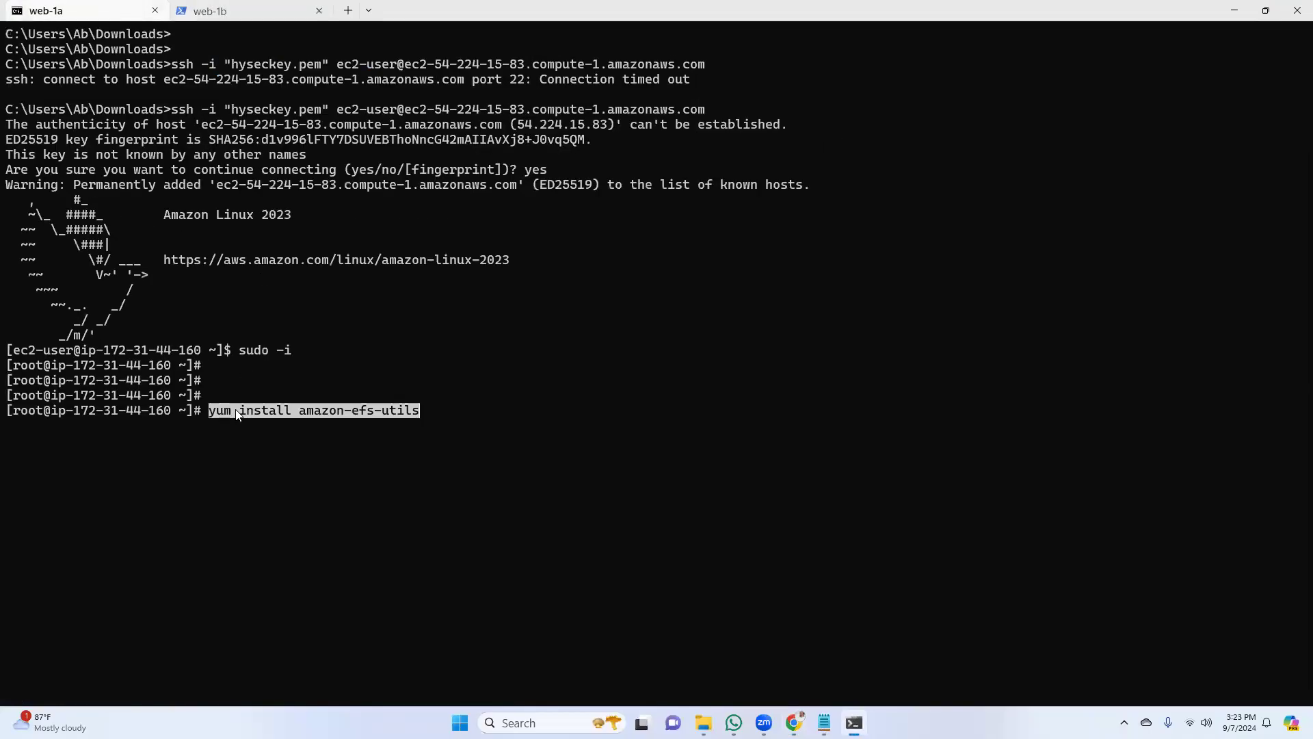
{"action": "key", "text": "Return"}
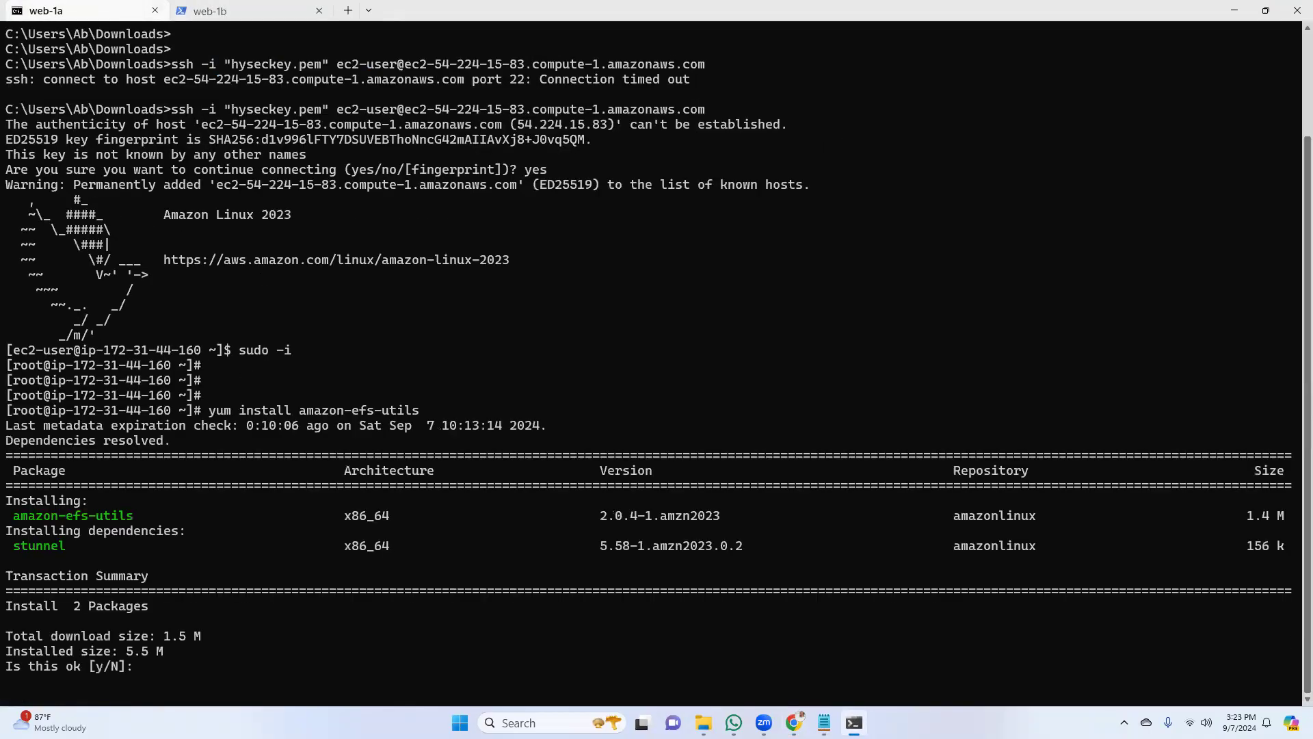
{"action": "type", "text": "y"}
{"action": "key", "text": "Return"}
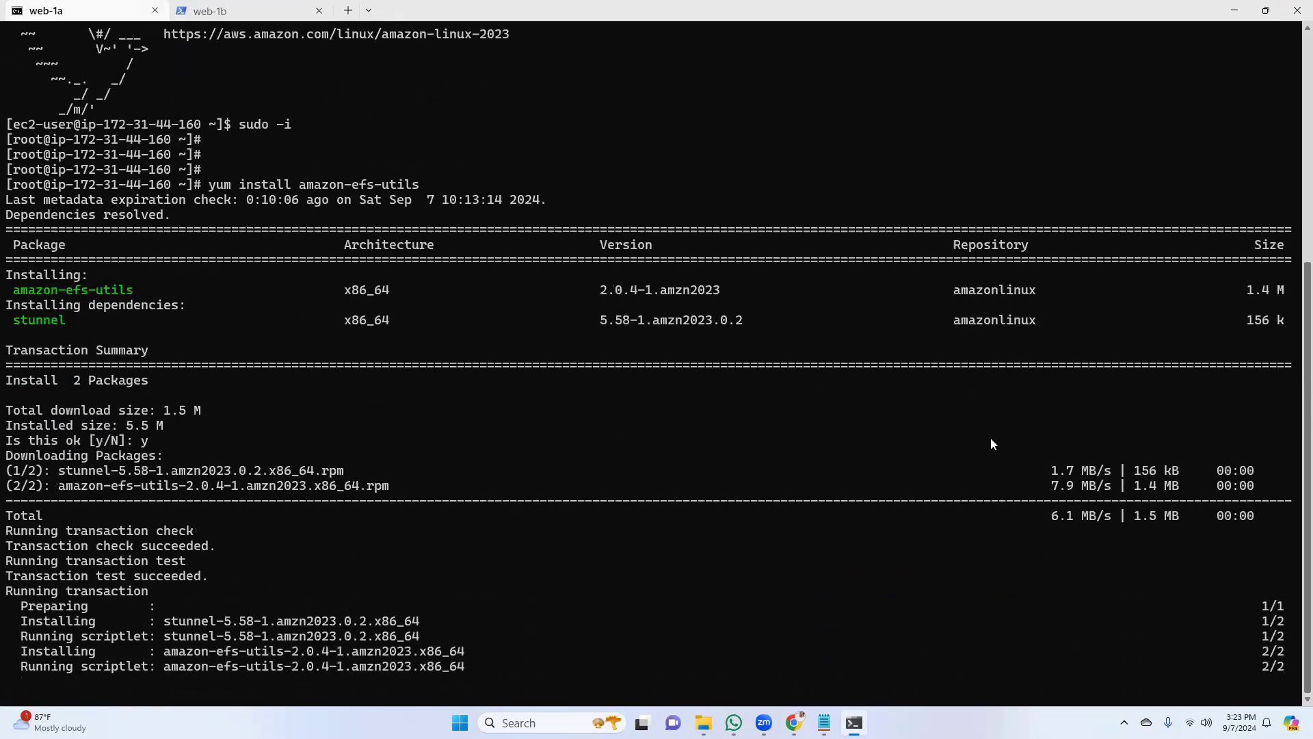
Install amazon-efs-utils with yum in the web-1b session, accepting the package installation with y
{"action": "left_click", "coordinate": [260, 10]}
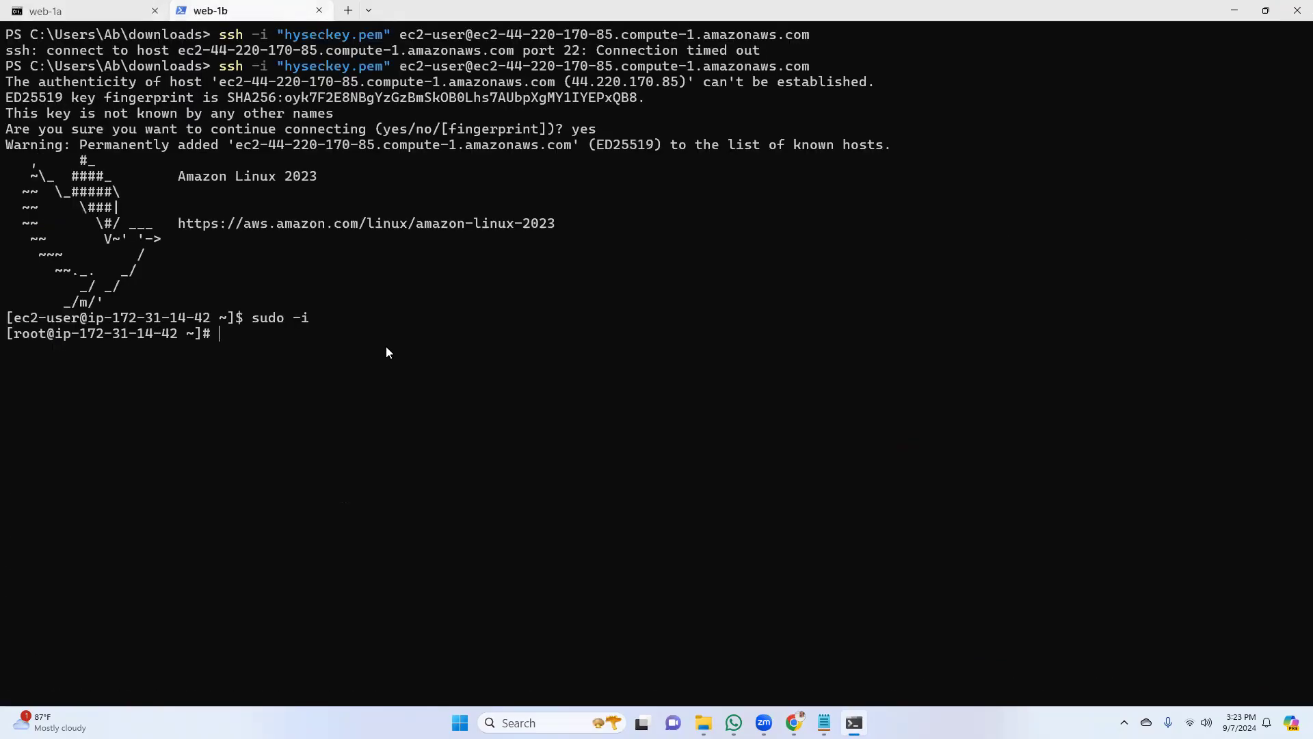
{"action": "right_click", "coordinate": [281, 338]}
{"action": "key", "text": "Return"}
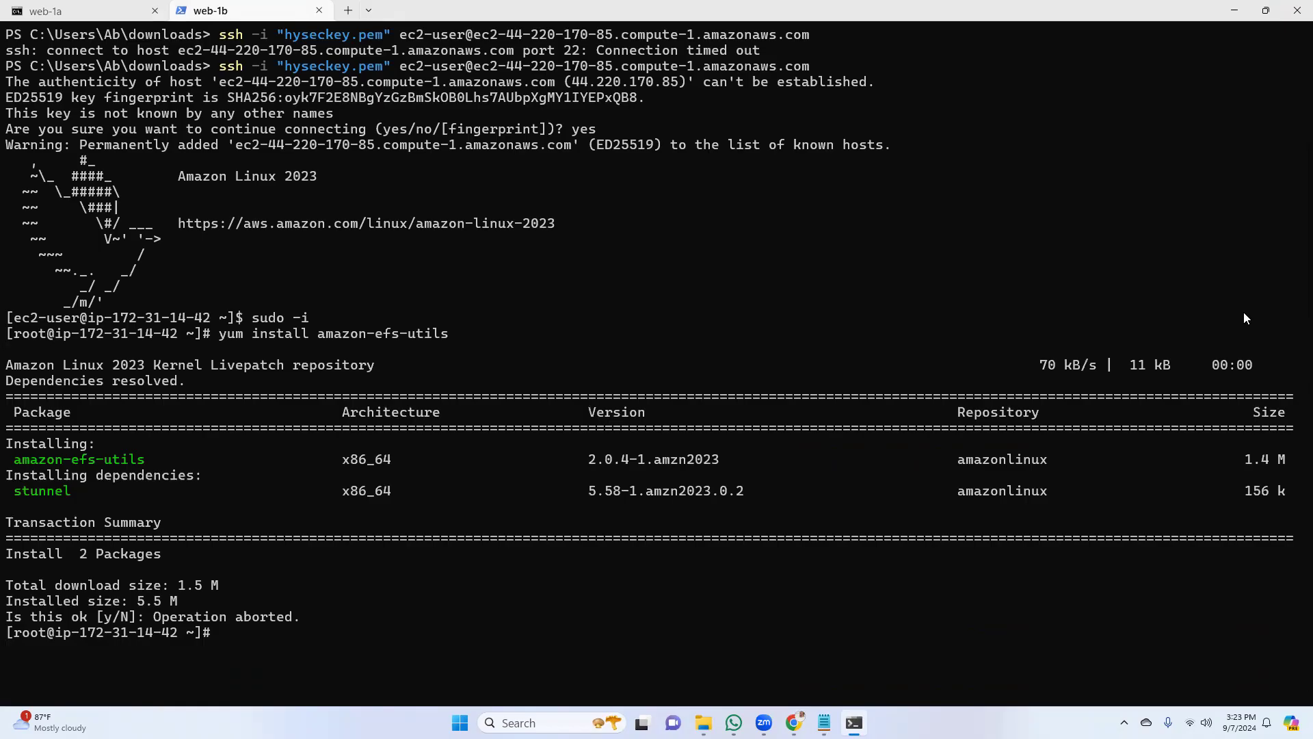
{"action": "key", "text": "Up"}
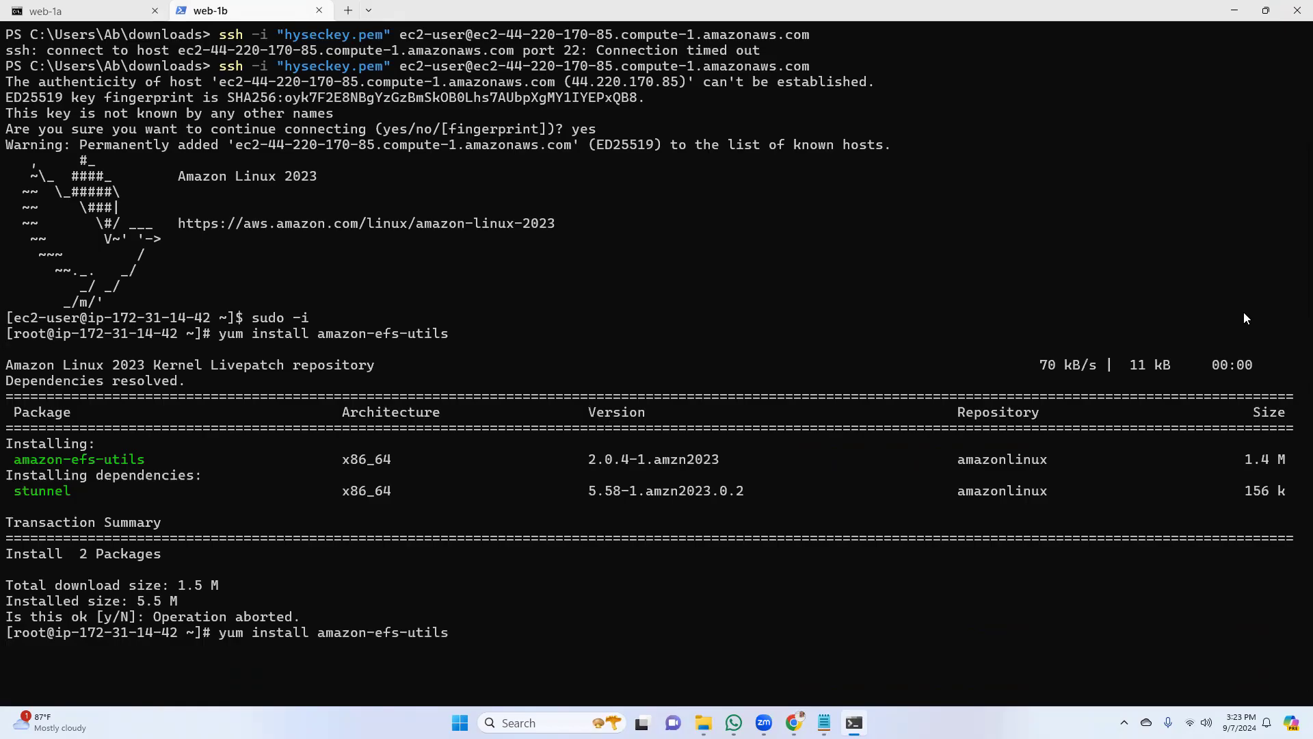
{"action": "key", "text": "Return"}
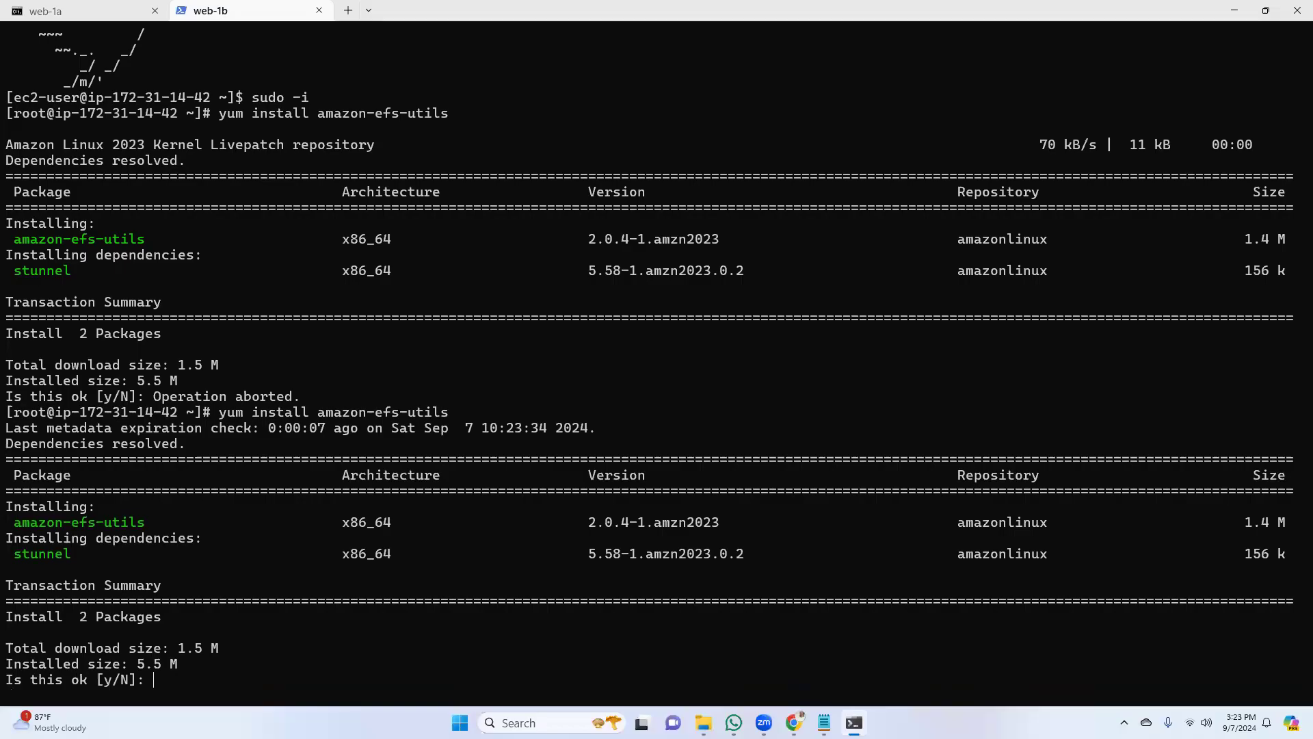
{"action": "type", "text": "y"}
{"action": "key", "text": "Return"}
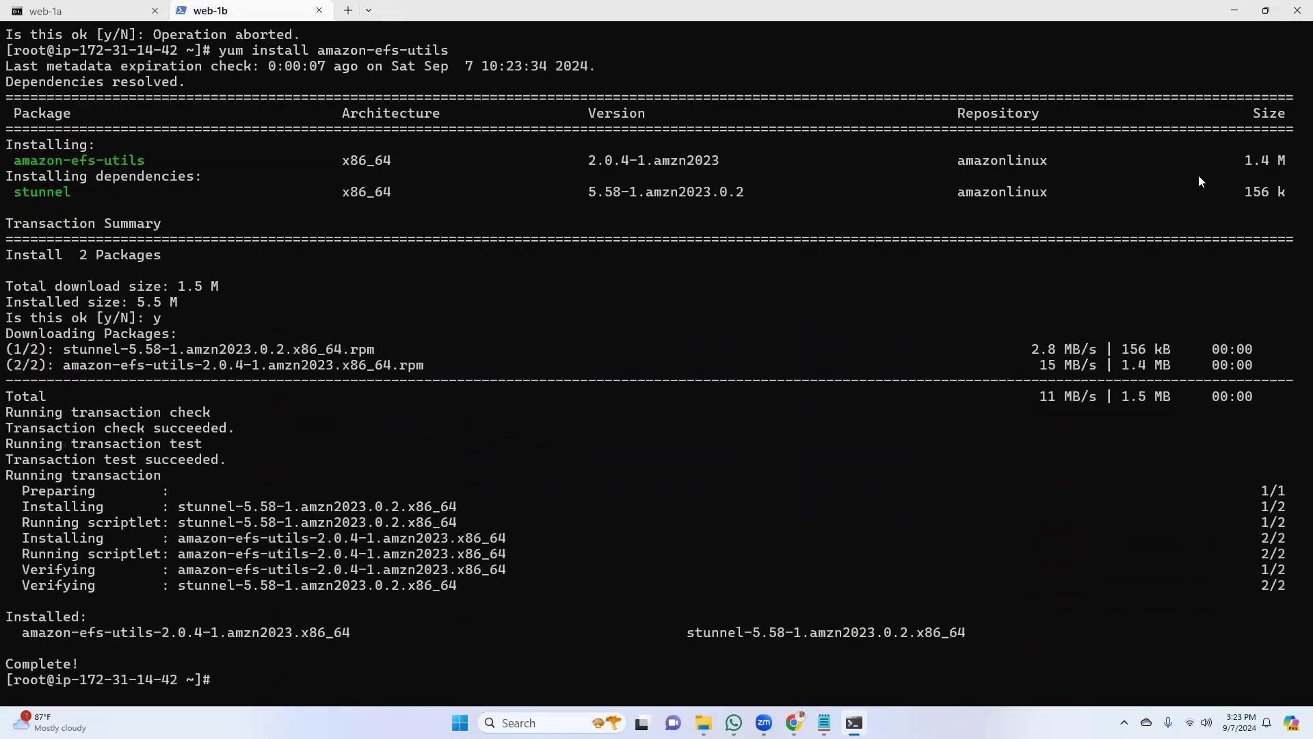
Restore the terminal to a floating window over the AWS console and widen it on both sides
{"action": "left_click", "coordinate": [1267, 12]}
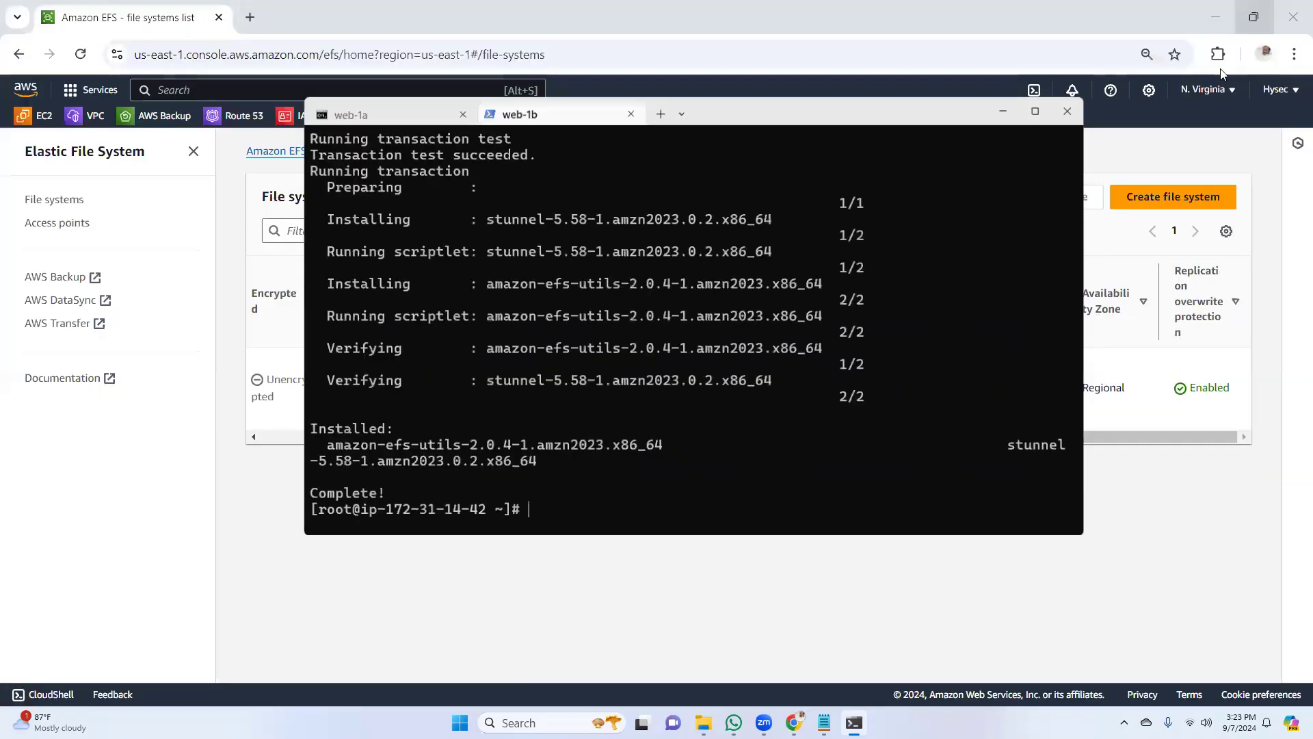
{"action": "left_click_drag", "start_coordinate": [315, 272], "coordinate": [200, 271]}
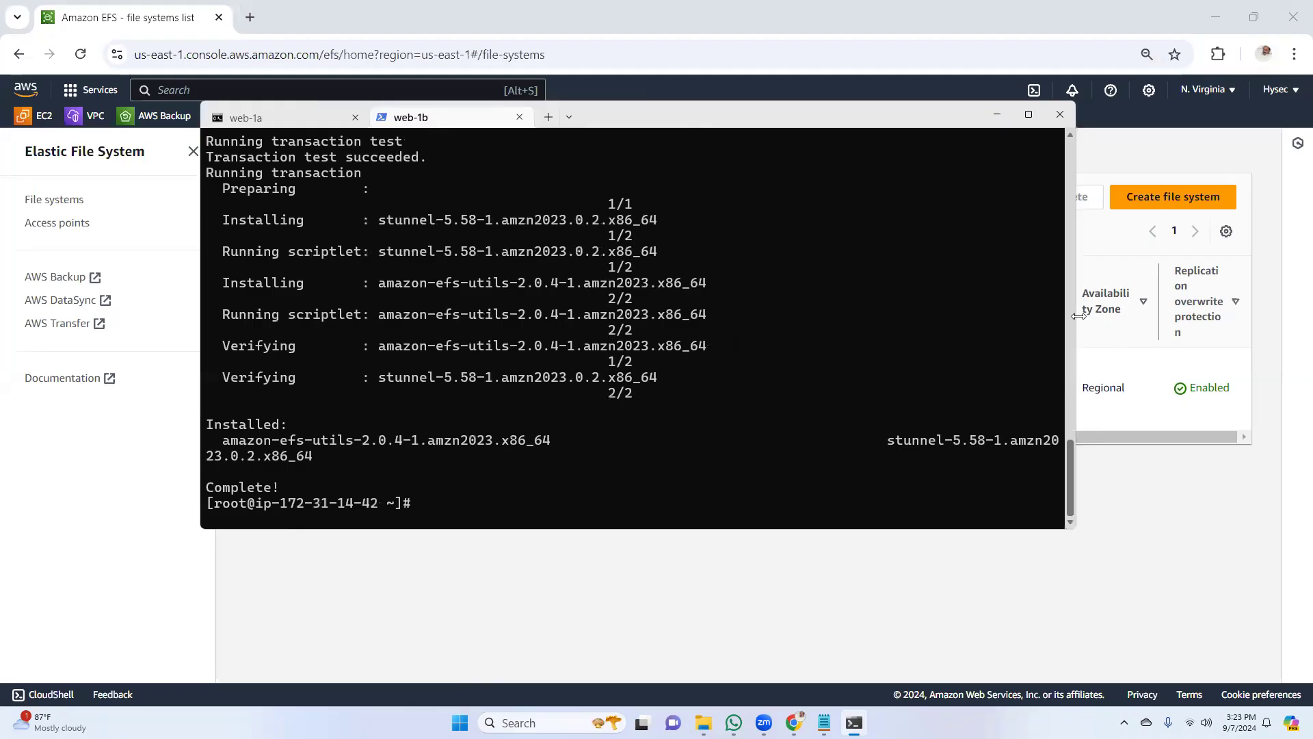
{"action": "left_click_drag", "start_coordinate": [1079, 315], "coordinate": [1174, 315]}
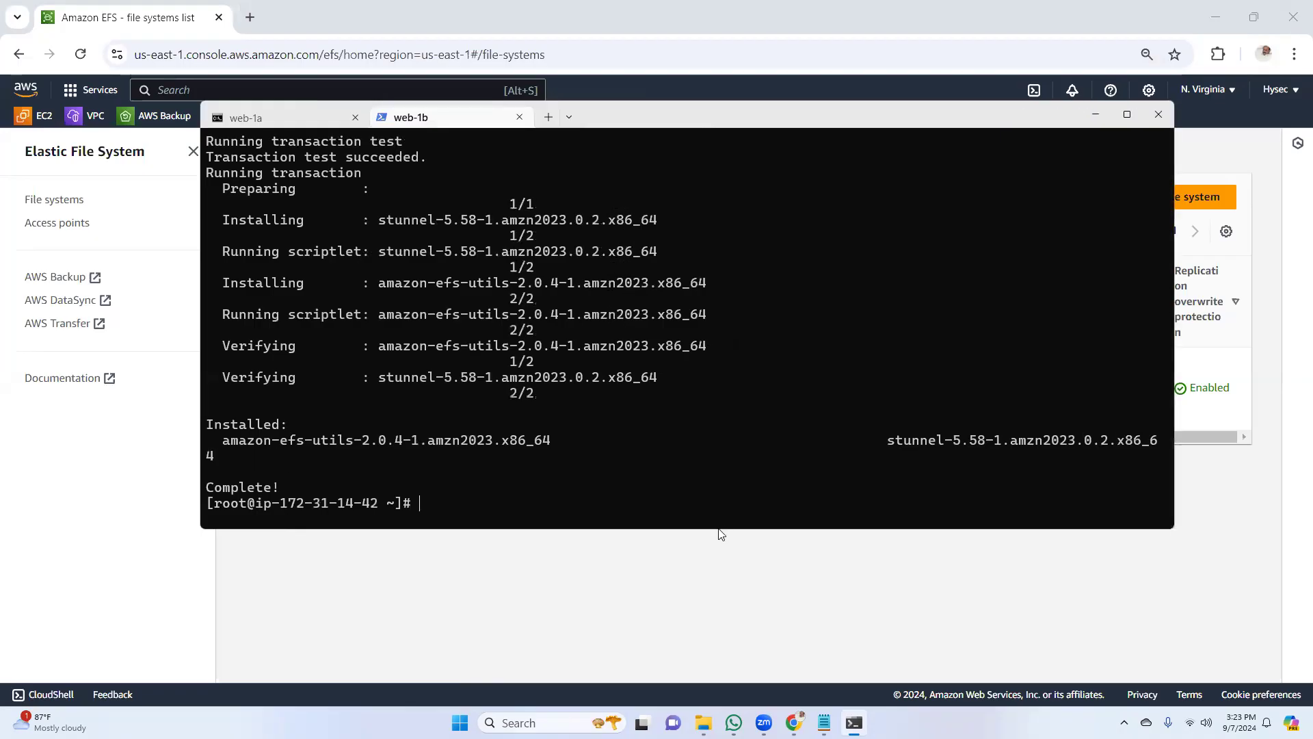
Make the terminal window taller and check the web-1a session, returning to web-1b
{"action": "left_click_drag", "start_coordinate": [719, 530], "coordinate": [718, 610]}
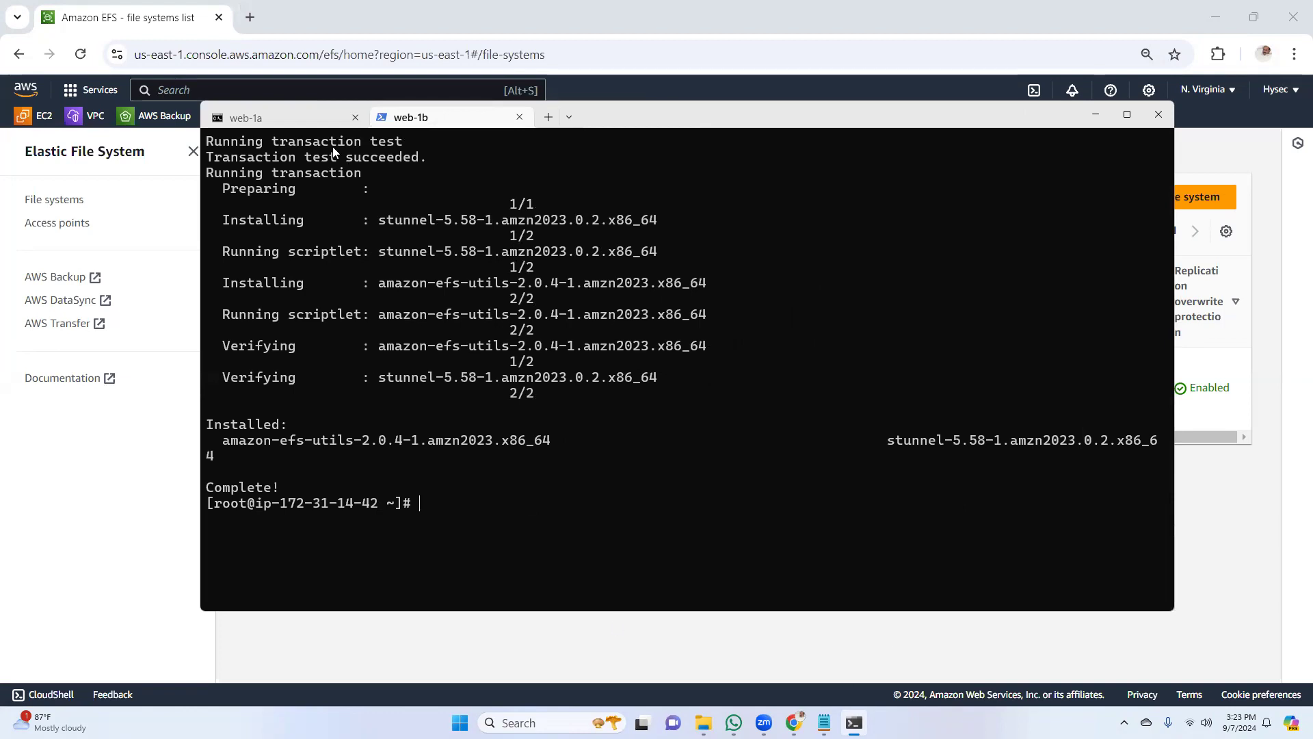
{"action": "left_click", "coordinate": [305, 121]}
{"action": "left_click", "coordinate": [403, 116]}
Switch to the AWS console in Chrome and copy the EFS mount helper command for attaching the efs file system via DNS
{"action": "left_click", "coordinate": [793, 723]}
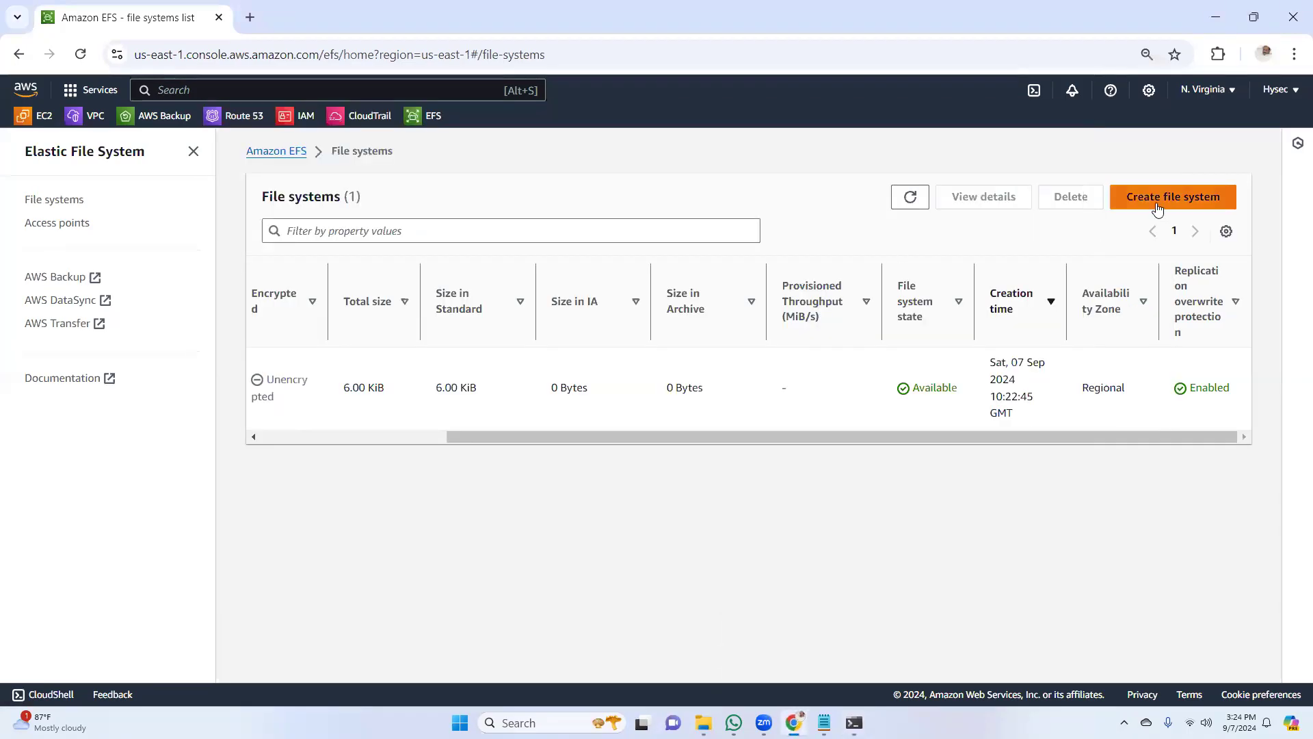
{"action": "left_click_drag", "start_coordinate": [598, 435], "coordinate": [333, 435]}
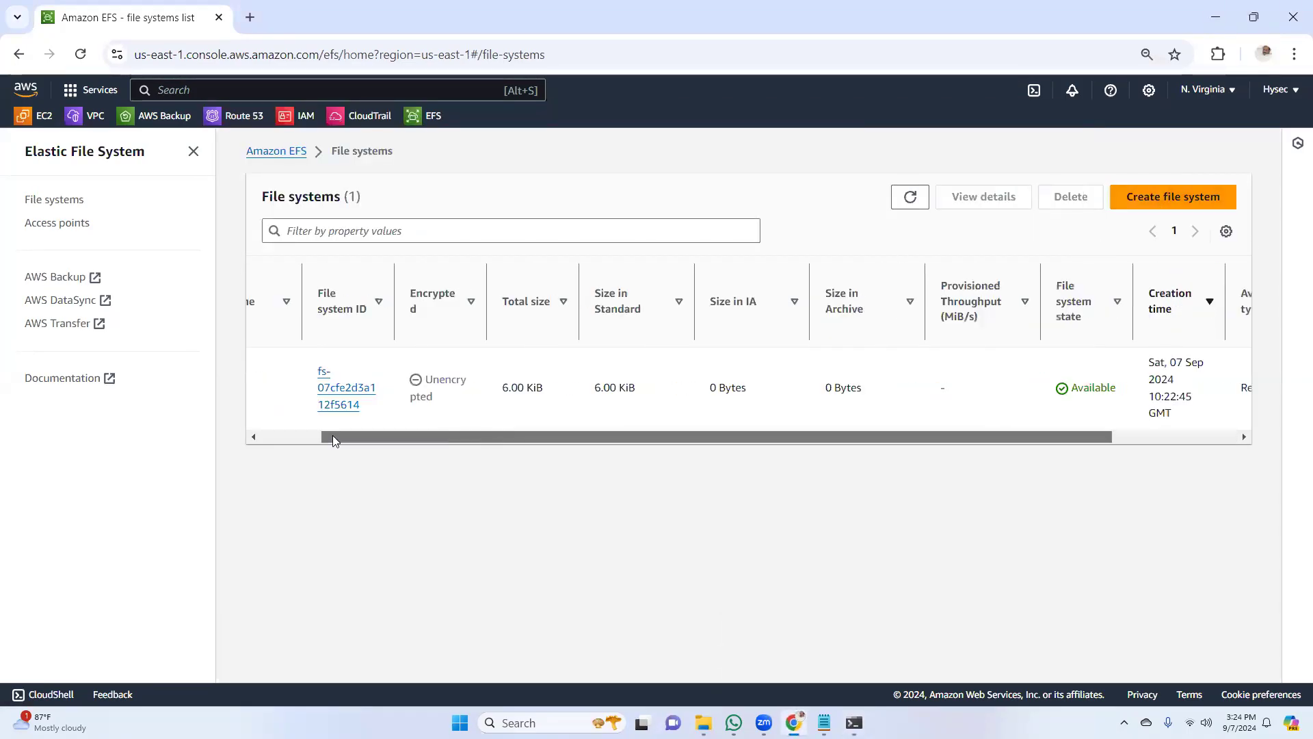
{"action": "left_click", "coordinate": [910, 197]}
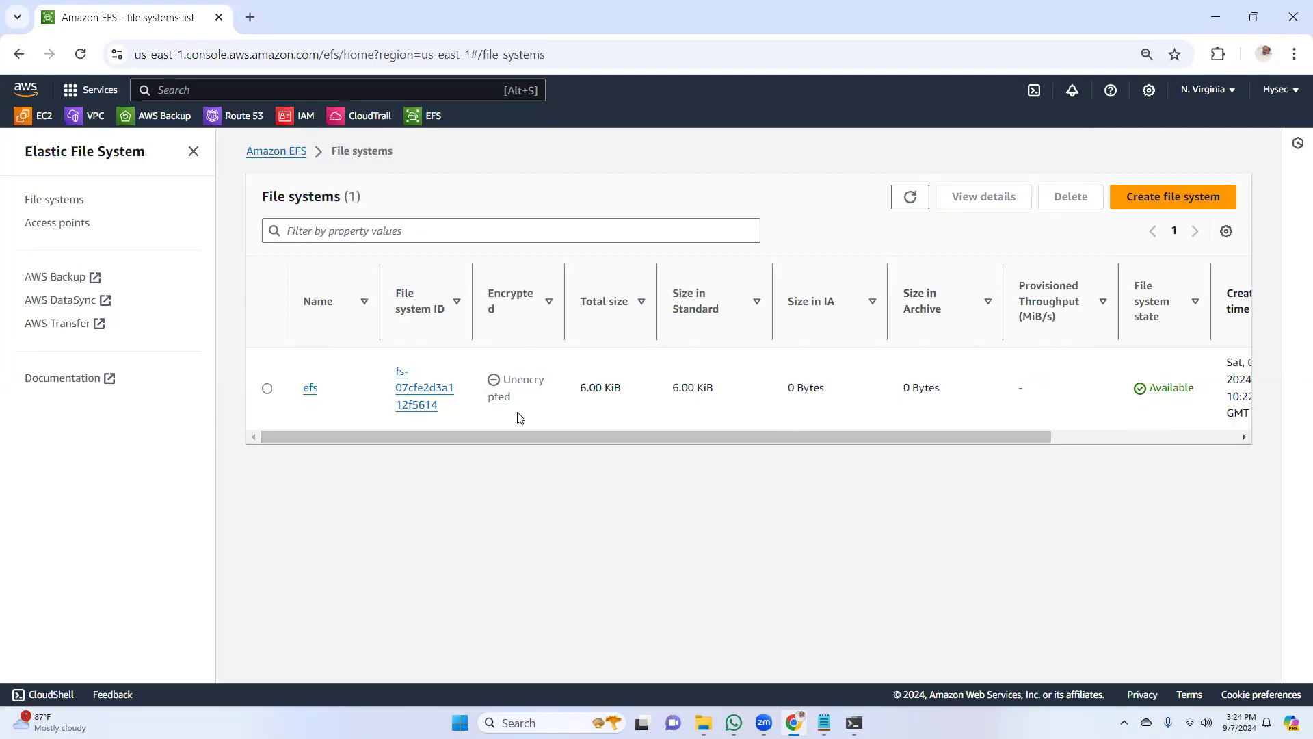
{"action": "left_click", "coordinate": [423, 391]}
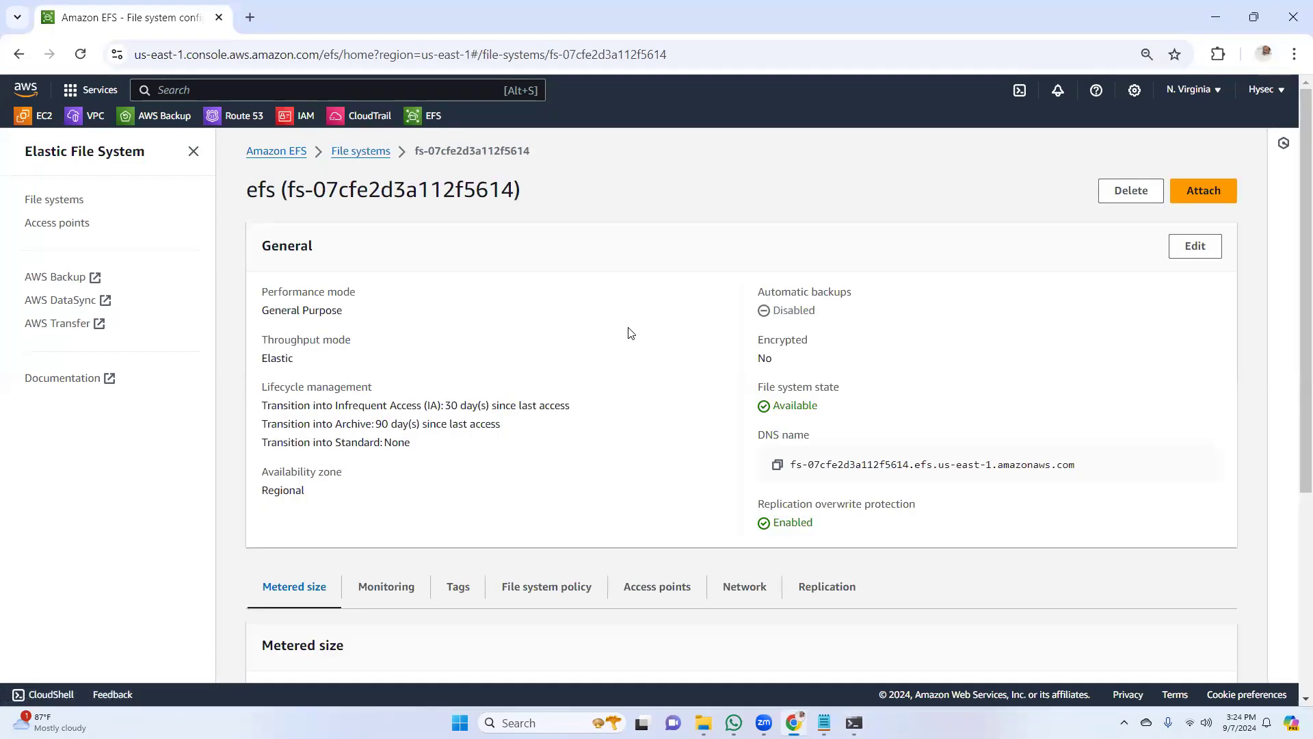
{"action": "left_click", "coordinate": [1202, 198]}
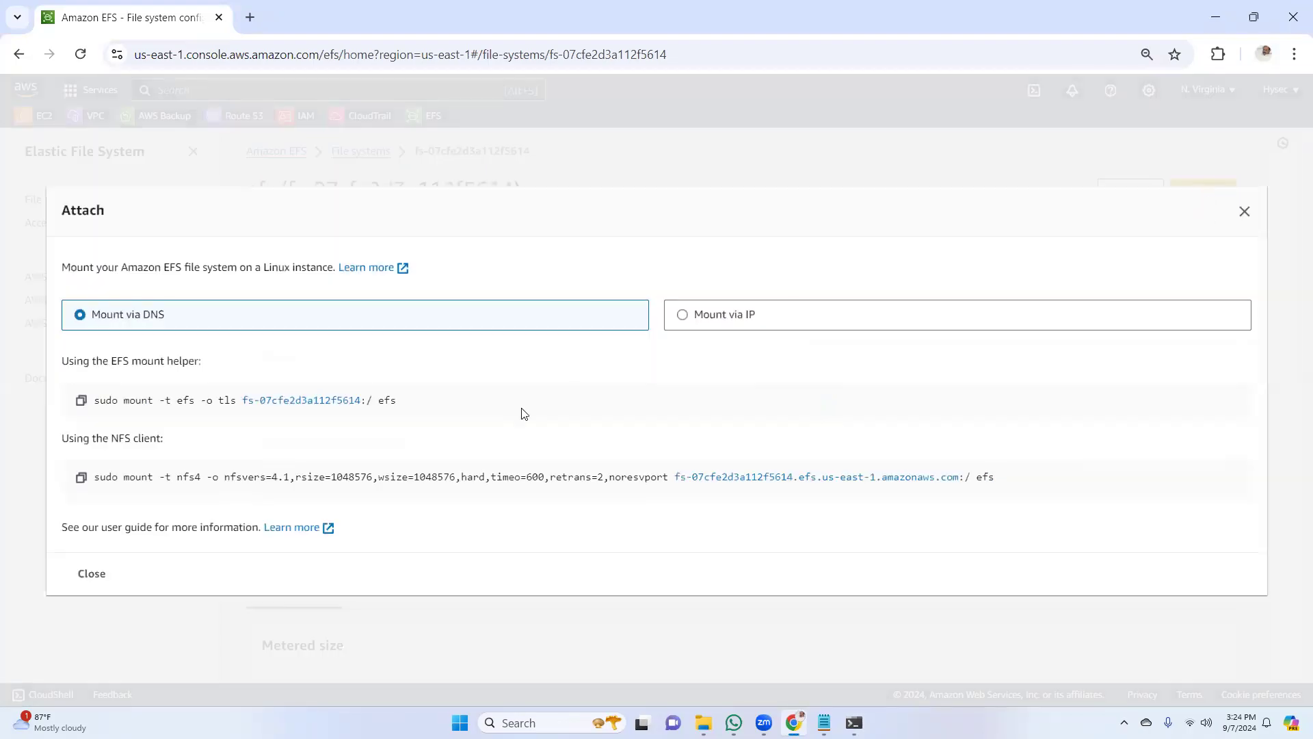
{"action": "left_click", "coordinate": [81, 400]}
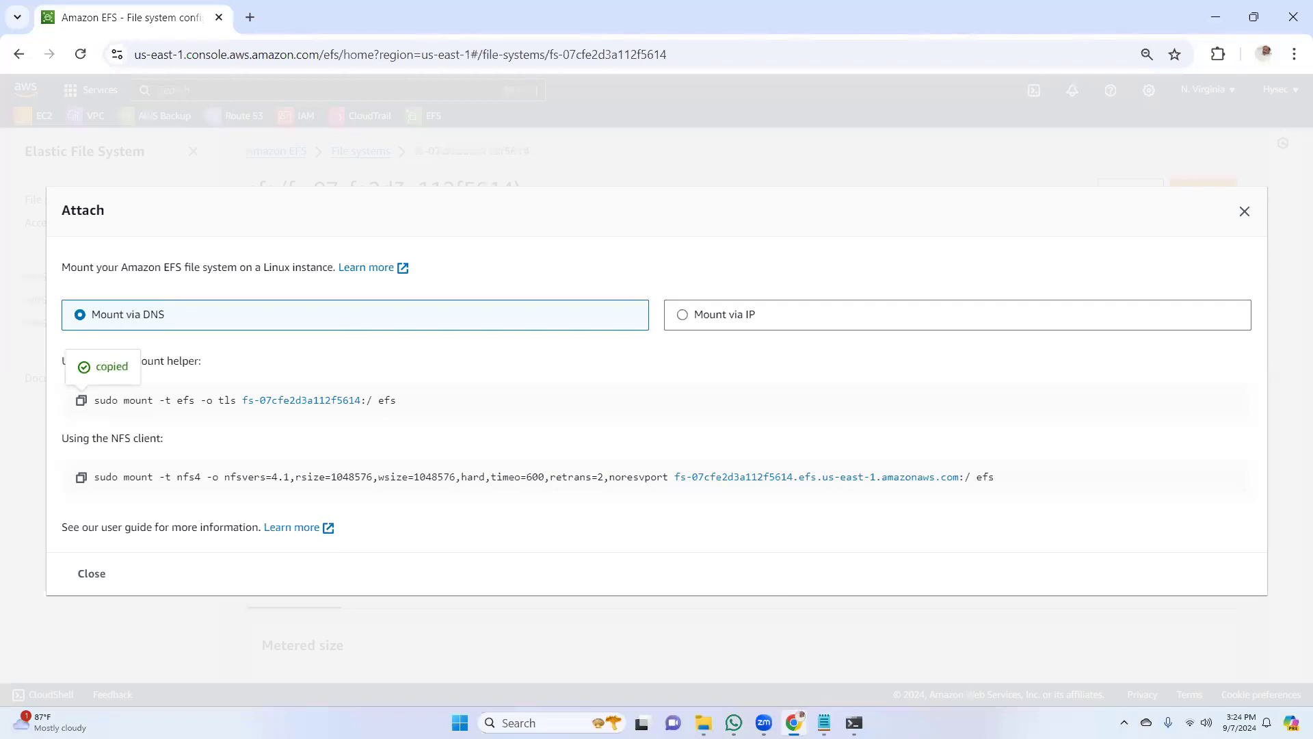
In the Notepad notes, update the mount command to "sudo mount -t efs -o tls fs-07cfe2d3a112f5614:/ /var/www/html", dropping the pasted efs mount point
{"action": "left_click", "coordinate": [824, 723]}
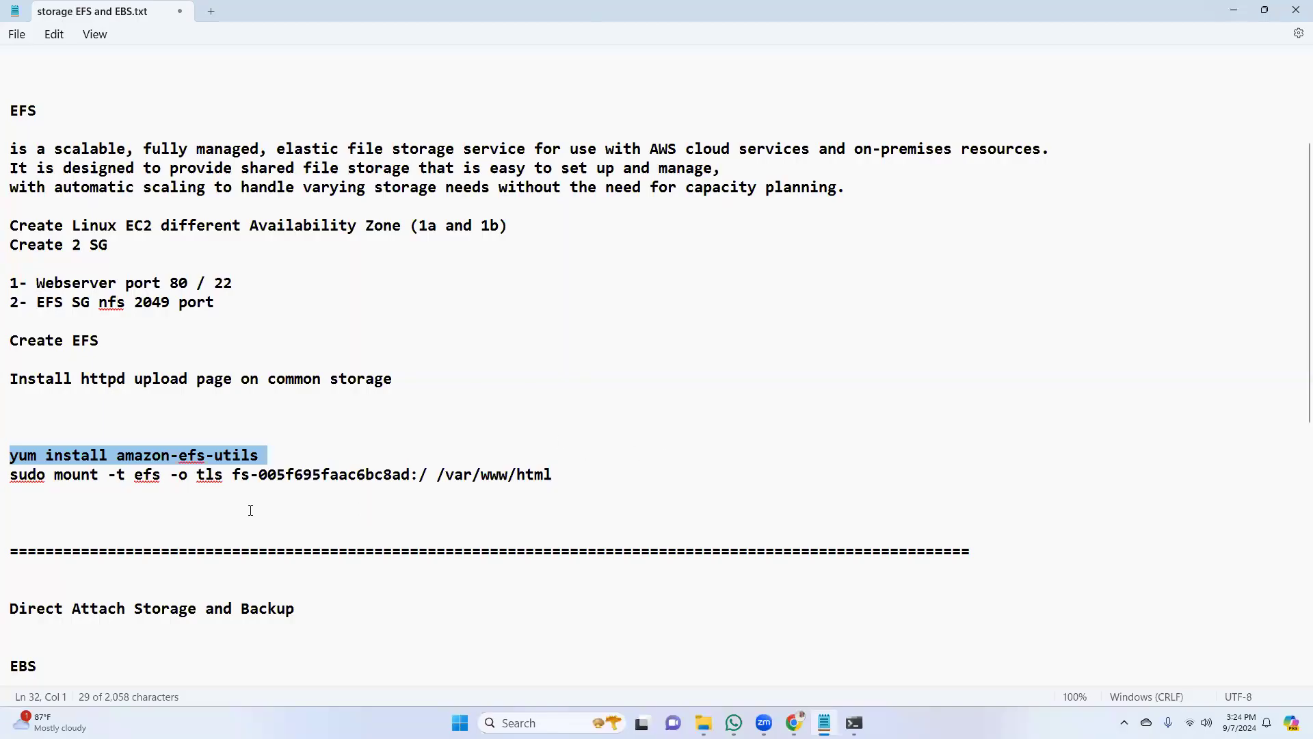
{"action": "left_click_drag", "start_coordinate": [9, 475], "coordinate": [426, 482]}
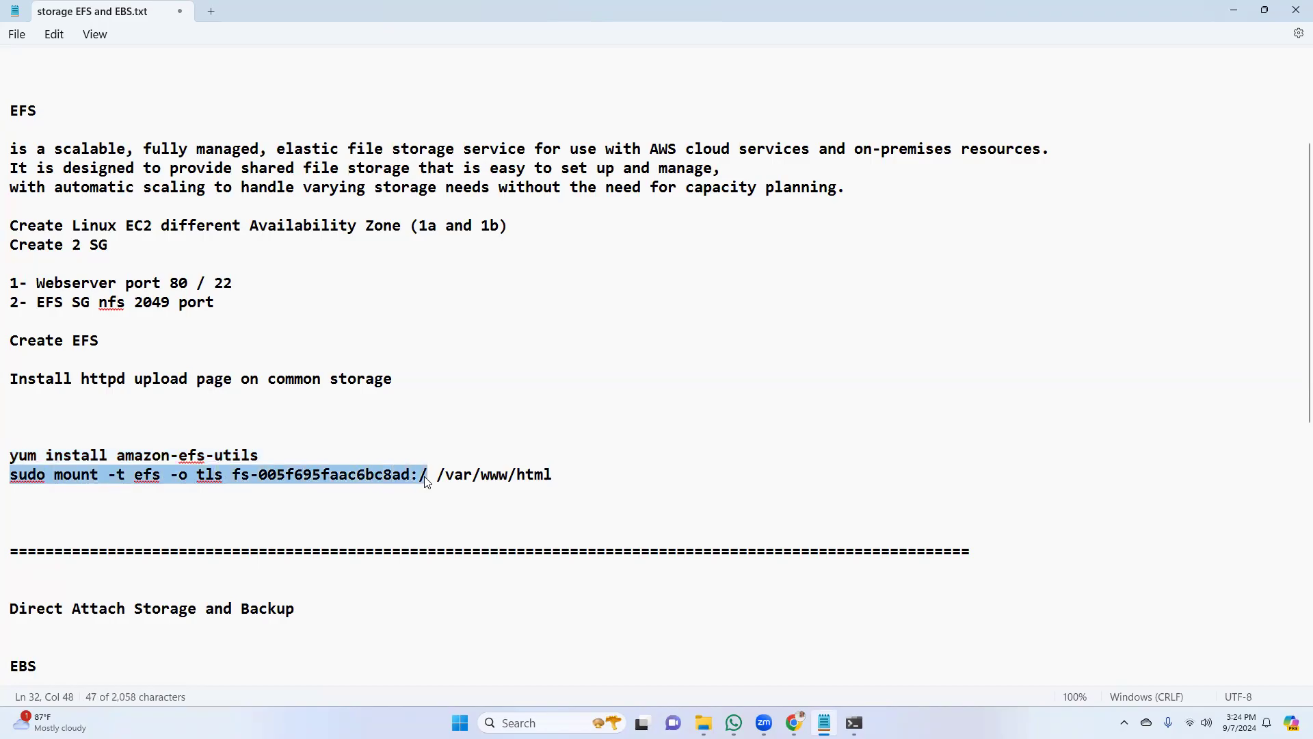
{"action": "key", "text": "ctrl+v"}
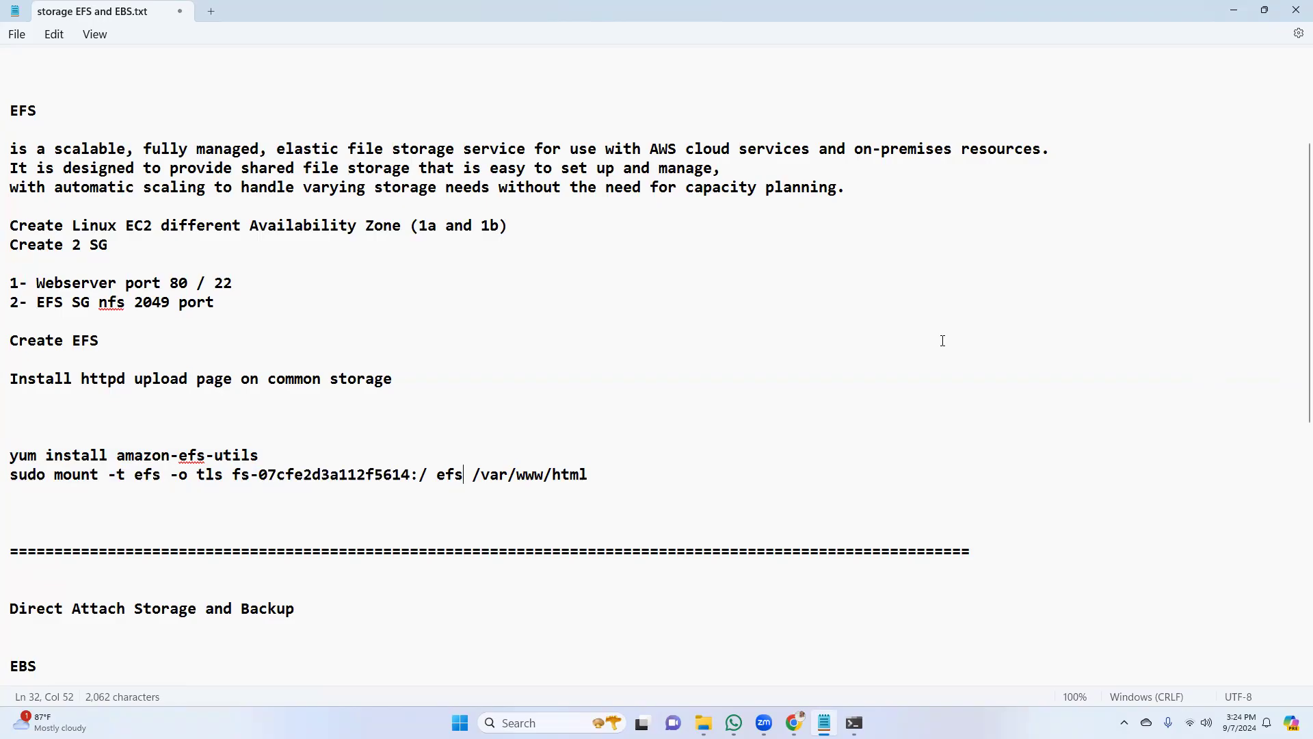
{"action": "key", "text": "BackSpace"}
{"action": "key", "text": "BackSpace"}
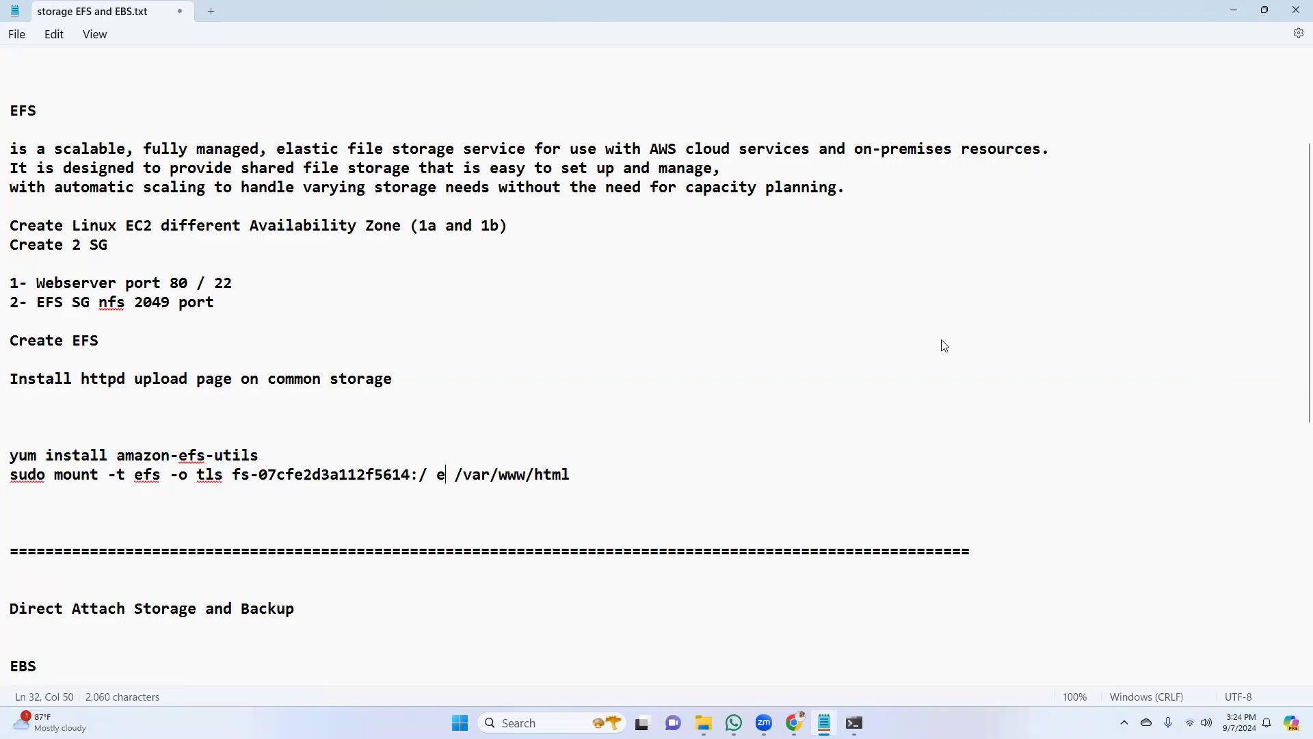
{"action": "key", "text": "BackSpace"}
{"action": "key", "text": "Right"}
{"action": "key", "text": "BackSpace"}
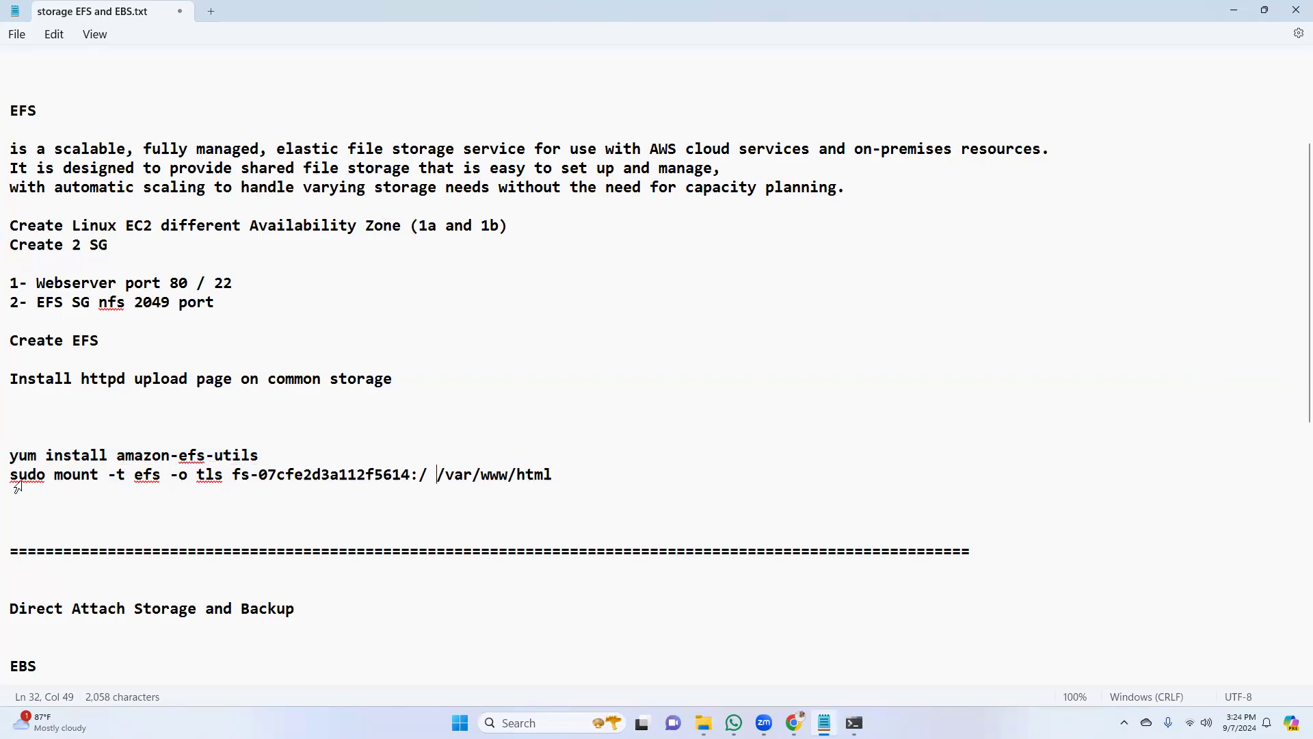
Copy the complete sudo mount command from the notes and run it in the terminal's web-1b session to mount the file system on /var/www/html
{"action": "left_click_drag", "start_coordinate": [13, 473], "coordinate": [552, 476]}
{"action": "right_click", "coordinate": [530, 479]}
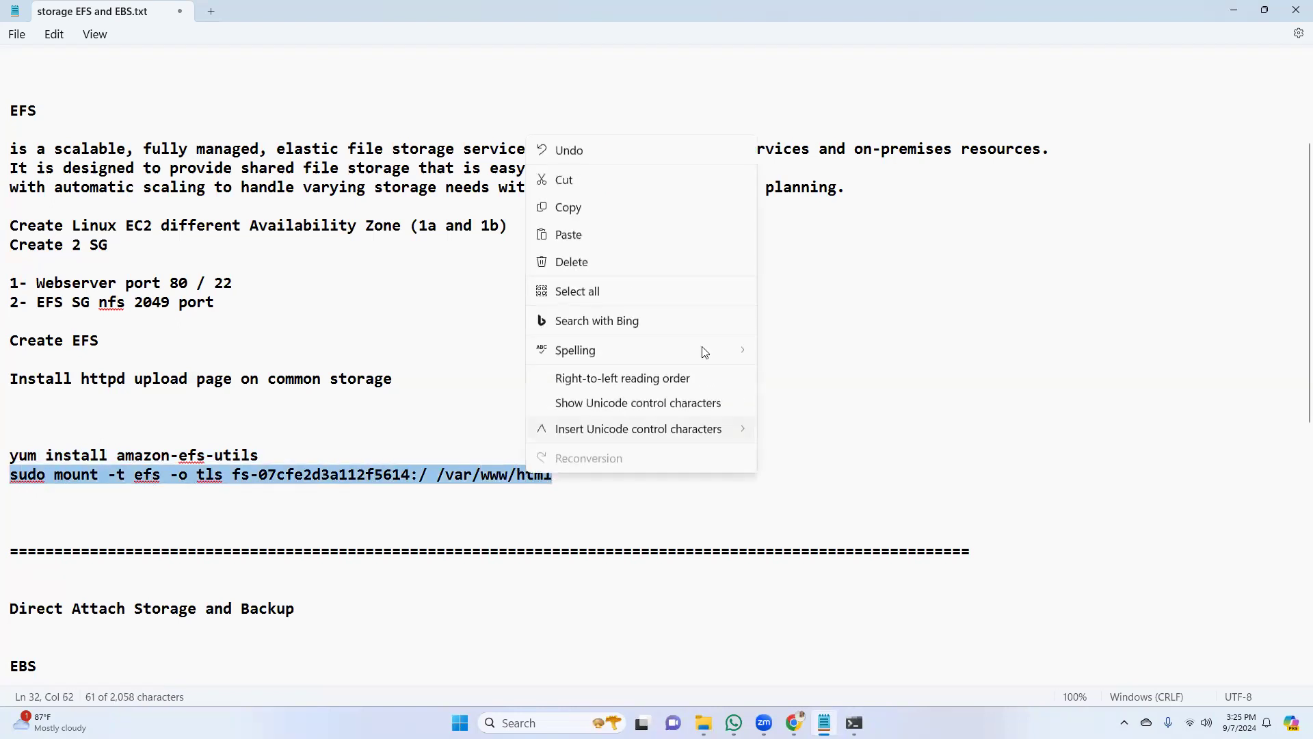
{"action": "left_click", "coordinate": [609, 208]}
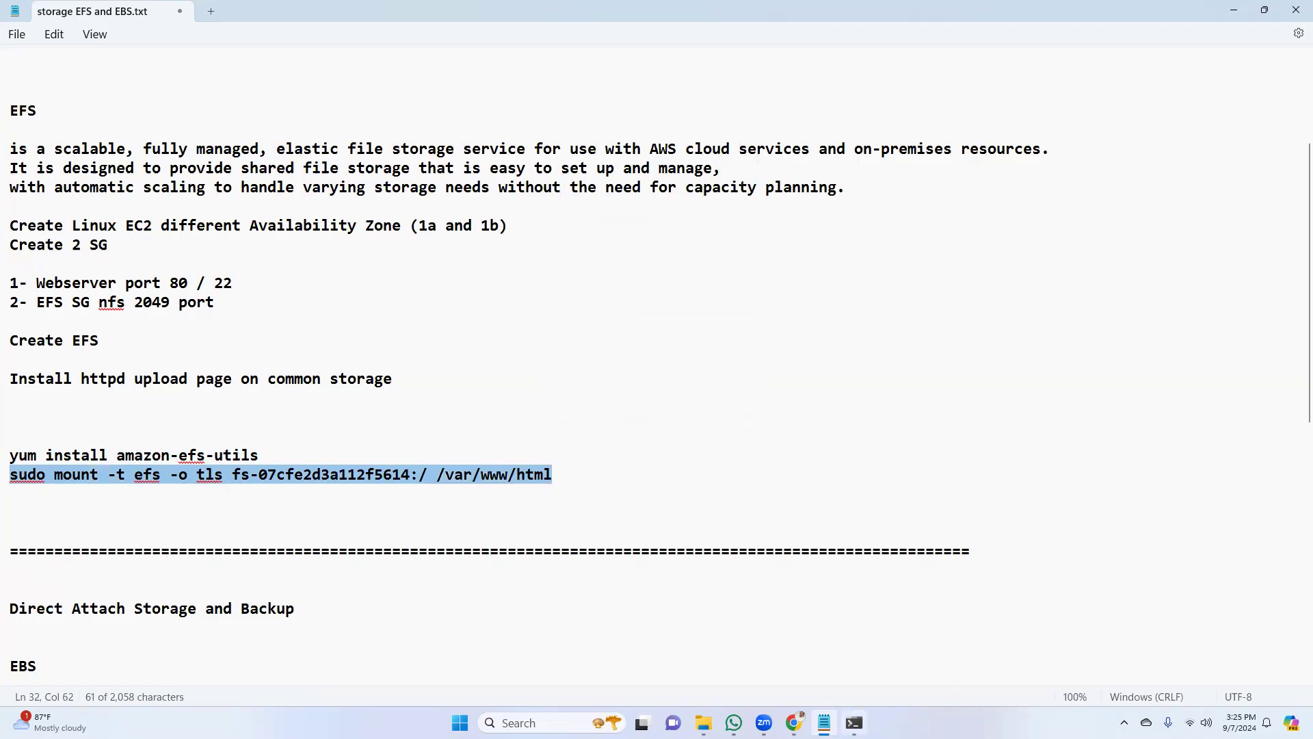
{"action": "left_click", "coordinate": [854, 722]}
{"action": "right_click", "coordinate": [439, 503]}
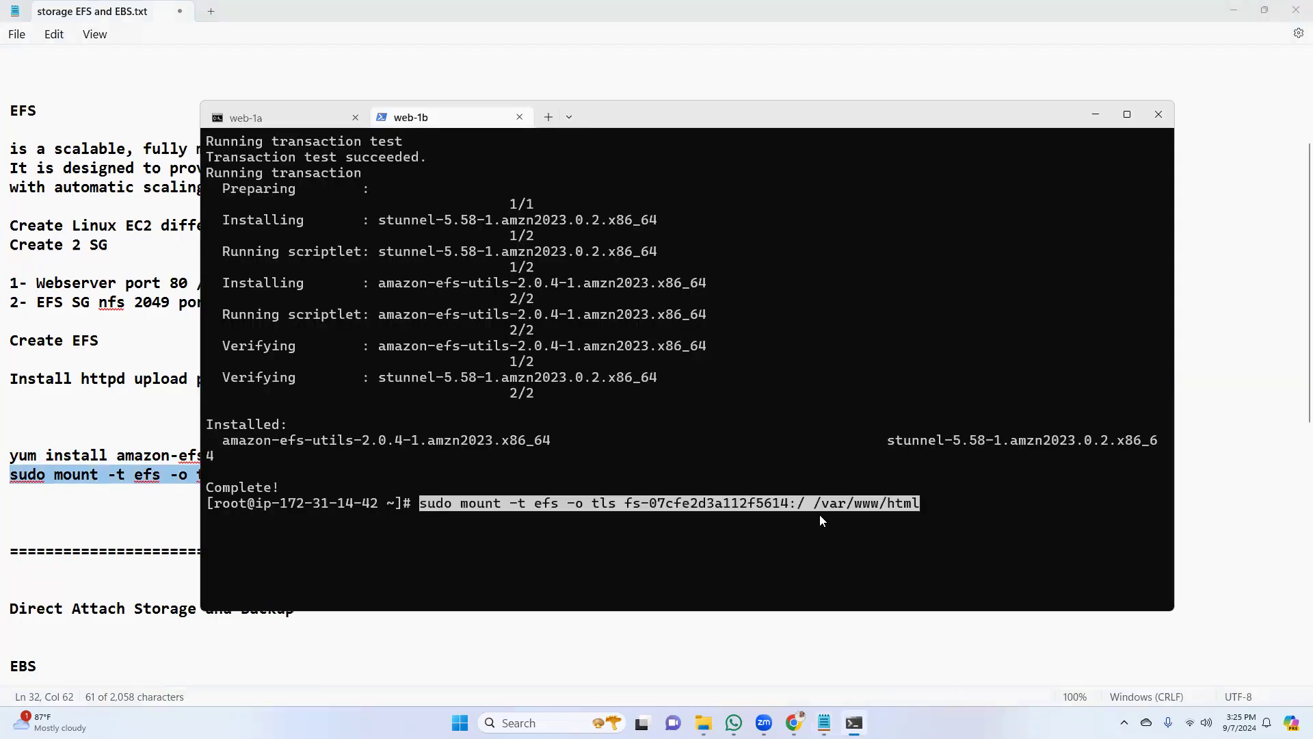
{"action": "key", "text": "Return"}
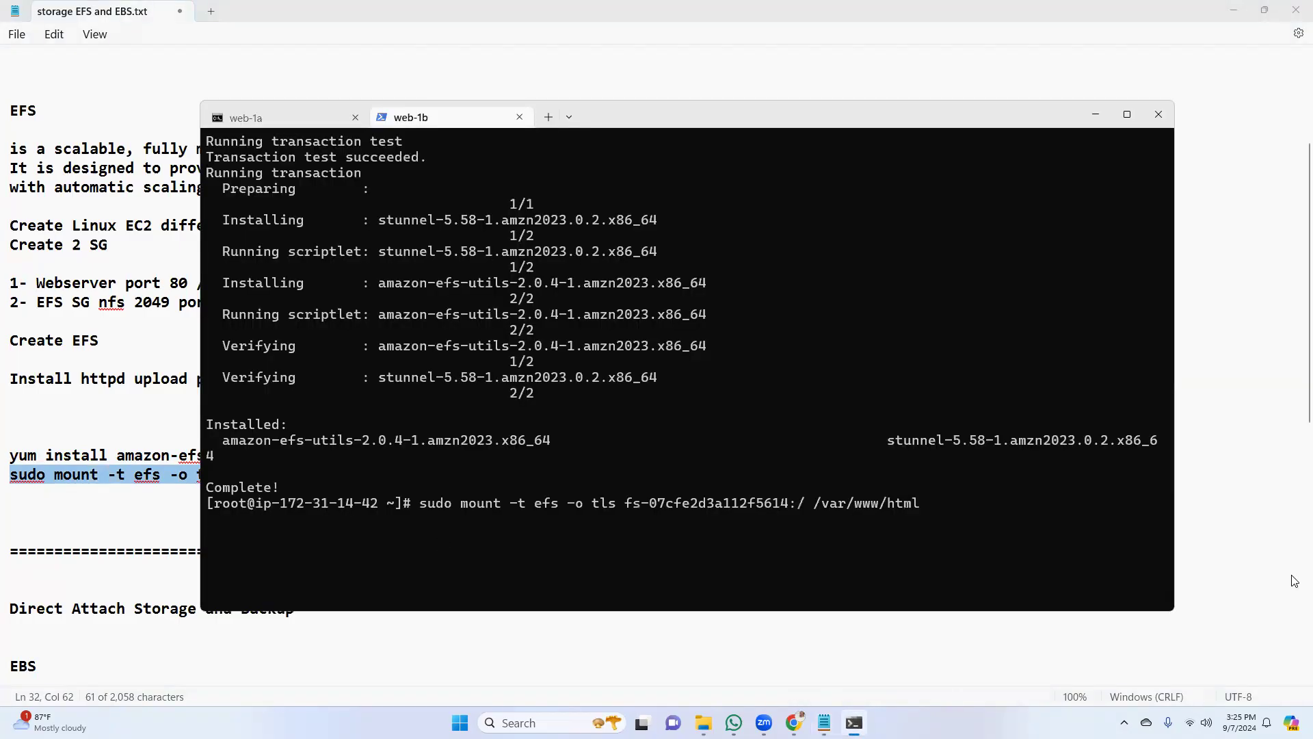
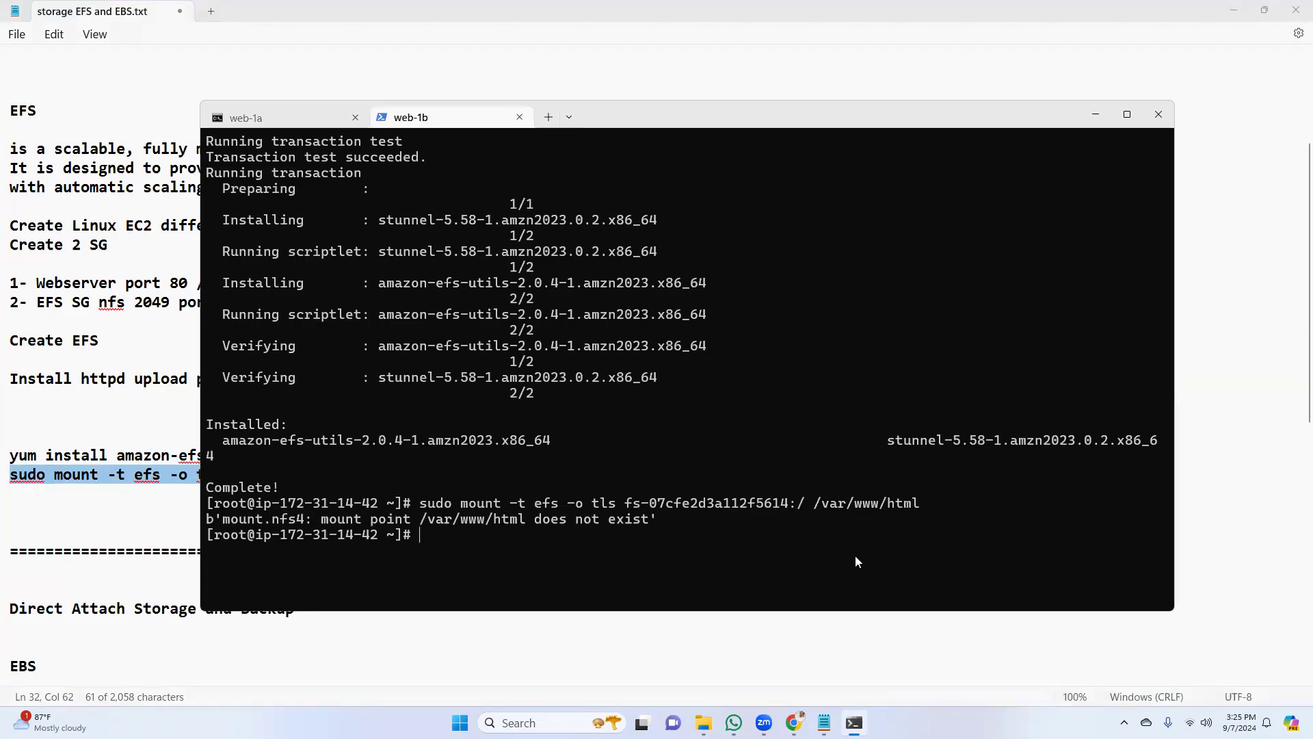
Install httpd on web-1b with "yum install httpd -y"
{"action": "type", "text": "yum install httpd"}
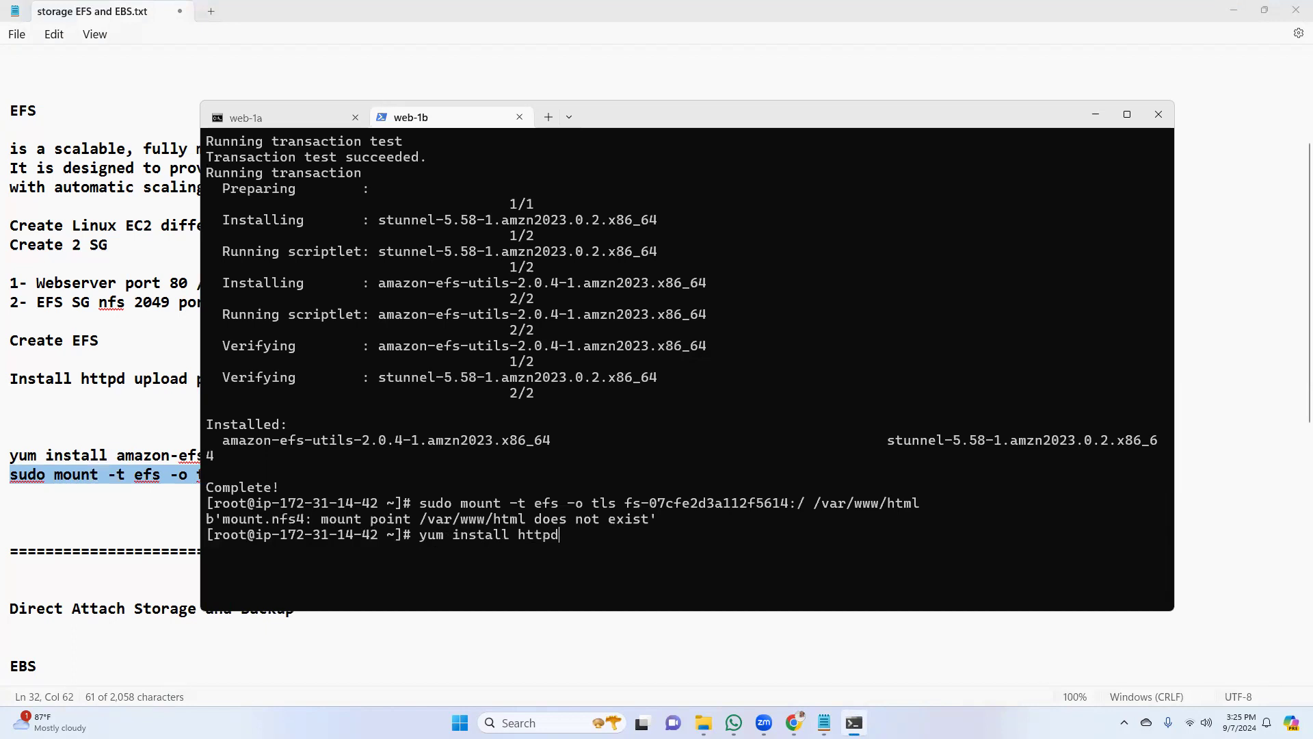
{"action": "type", "text": " -y"}
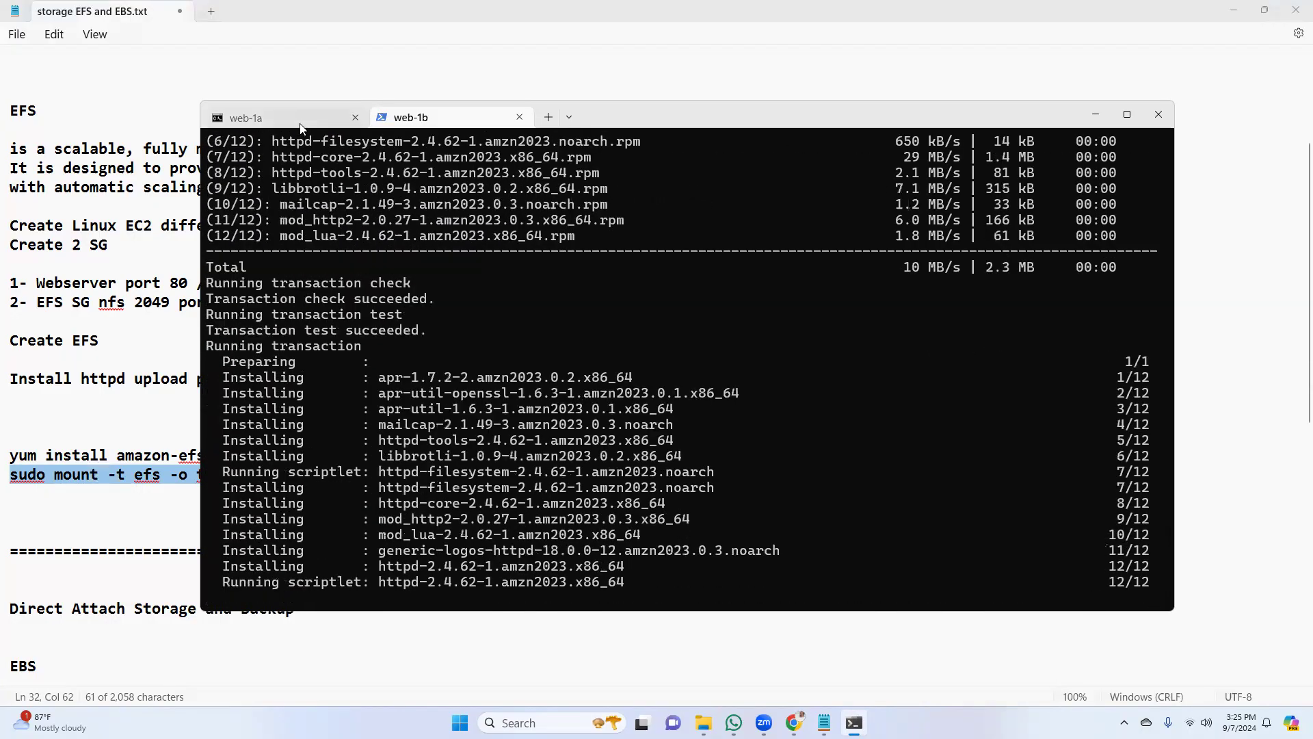
Switch to the web-1a session and install the web server with "yum install httpd -y"
{"action": "left_click", "coordinate": [301, 123]}
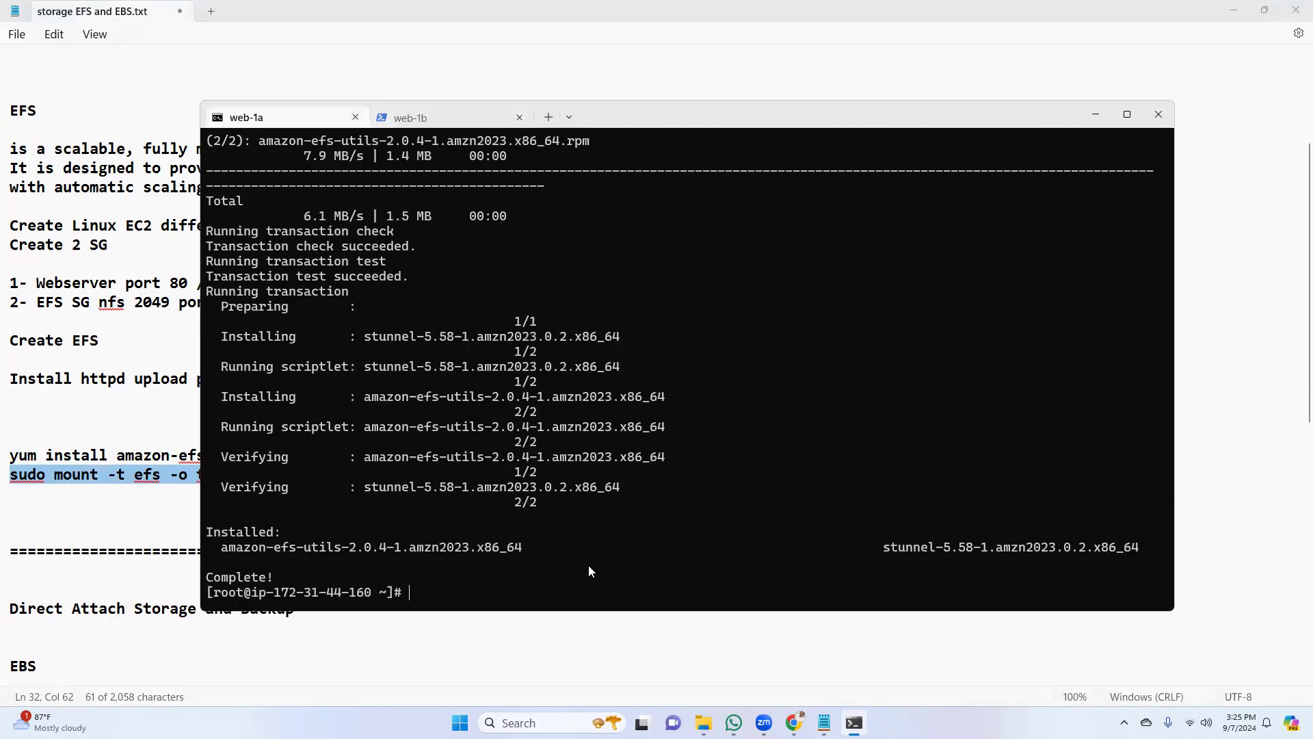
{"action": "type", "text": "yum install httpd -y"}
{"action": "key", "text": "Return"}
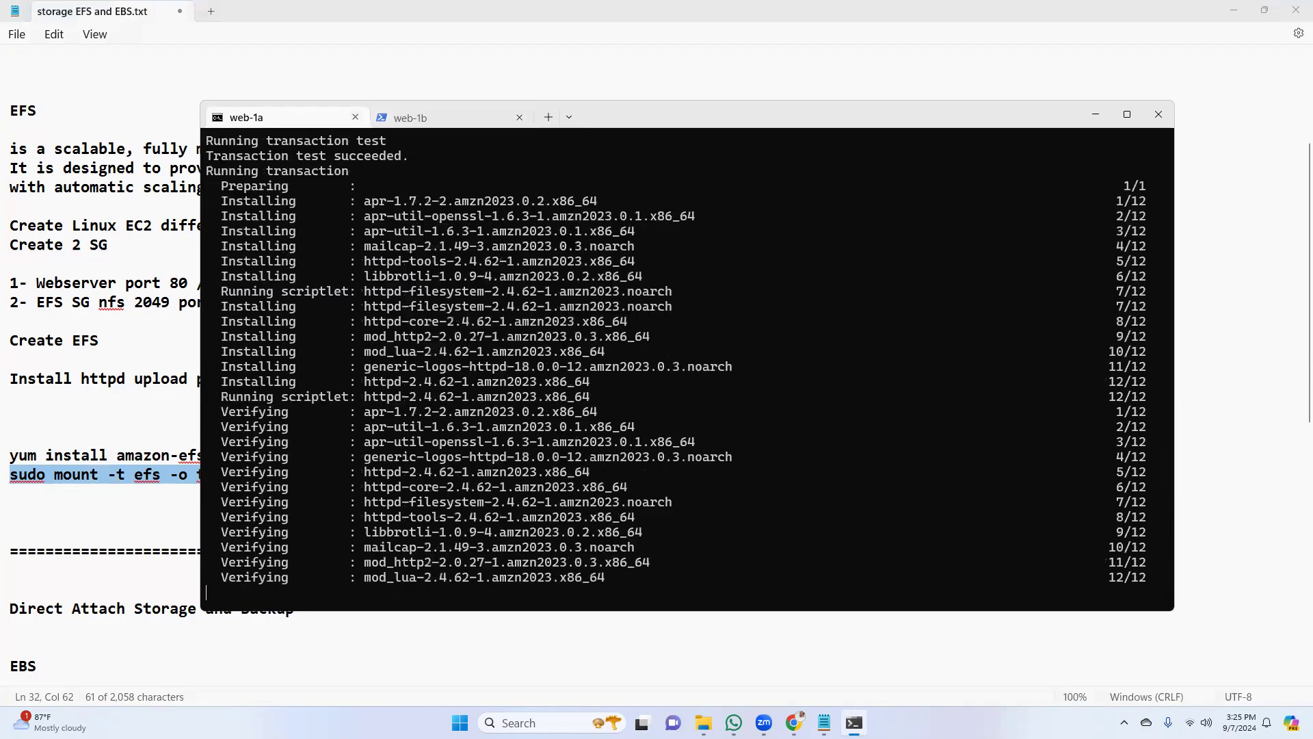
Start the web server on web-1a with "systemctl start httpd"
{"action": "type", "text": "systemctl "}
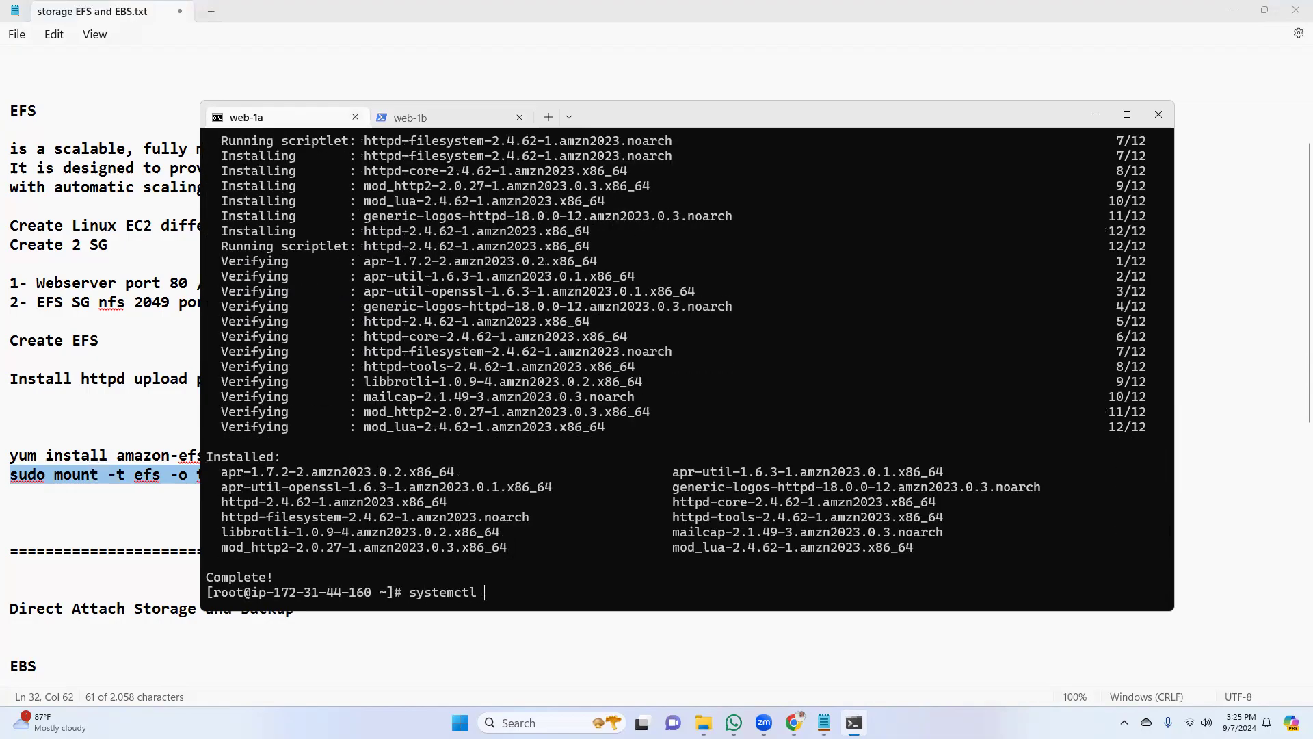
{"action": "type", "text": "start httpd"}
{"action": "key", "text": "Return"}
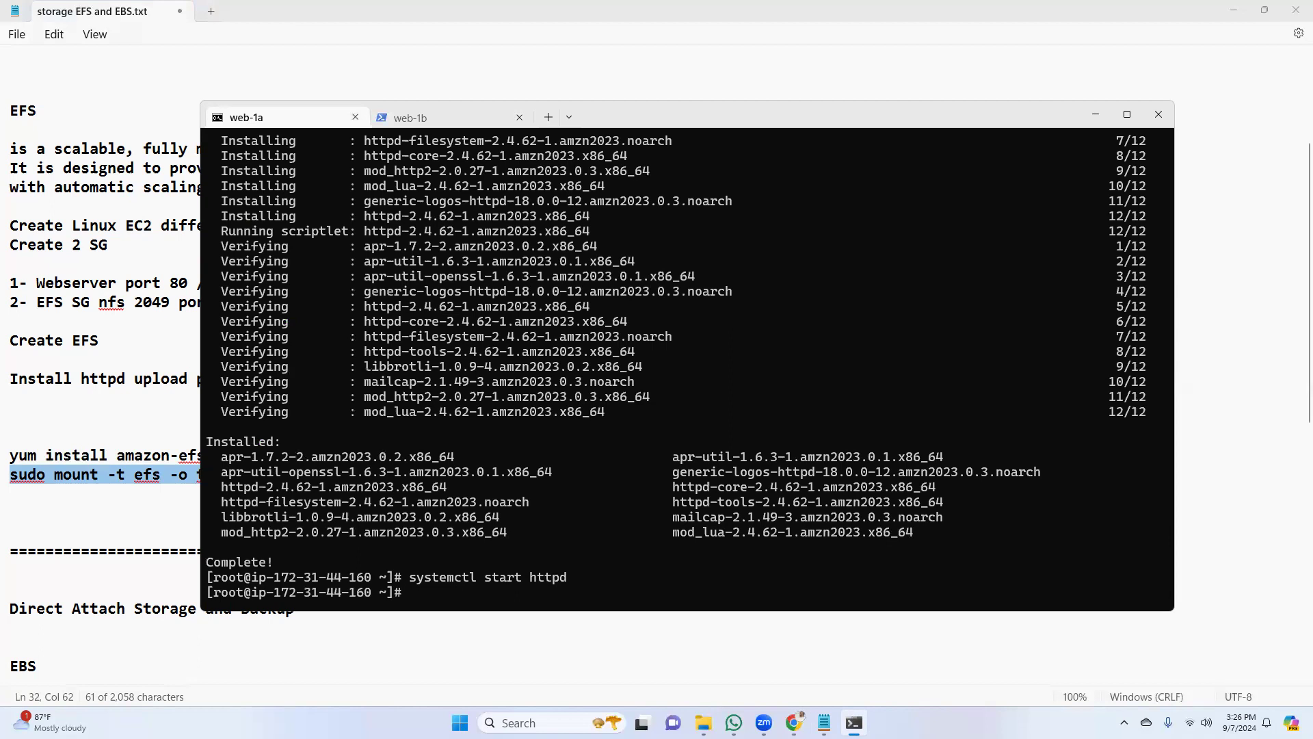
Return to the web-1b session and start its web server with "systemctl start httpd"
{"action": "left_click", "coordinate": [407, 117]}
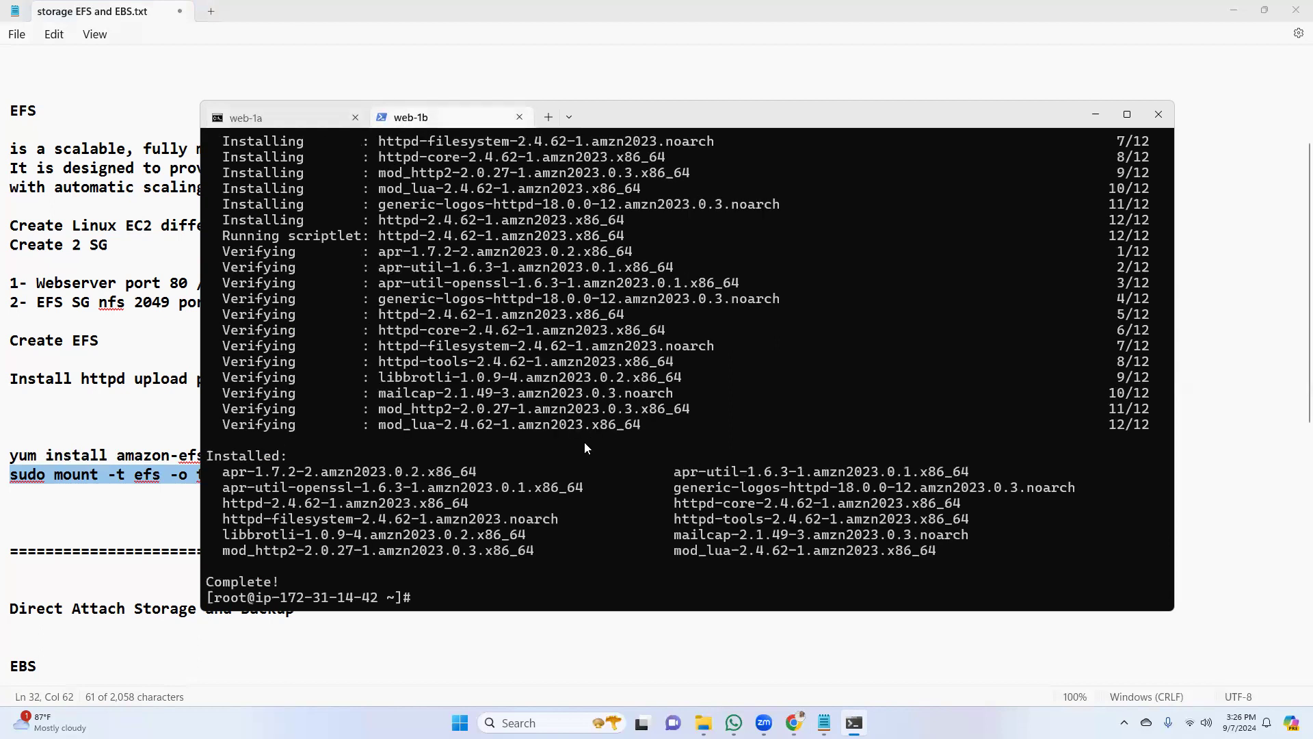
{"action": "type", "text": "systemctl start httpd"}
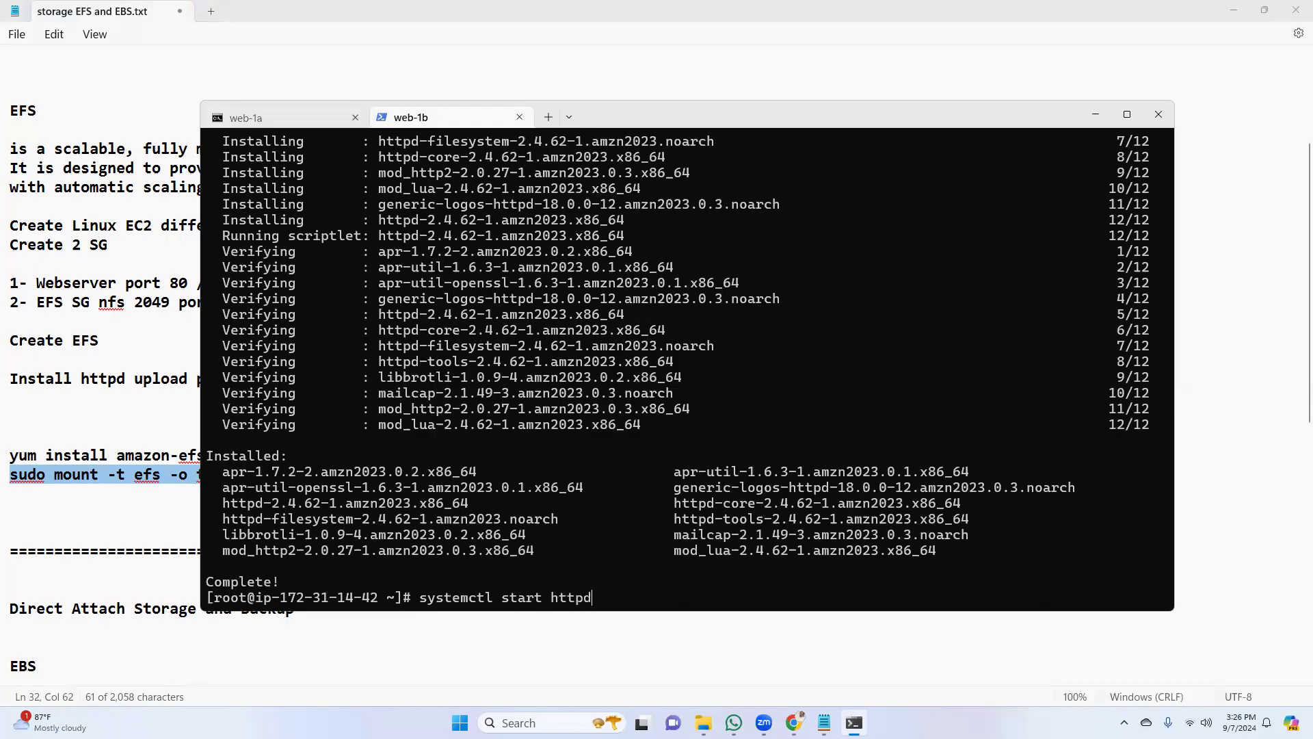
{"action": "key", "text": "Return"}
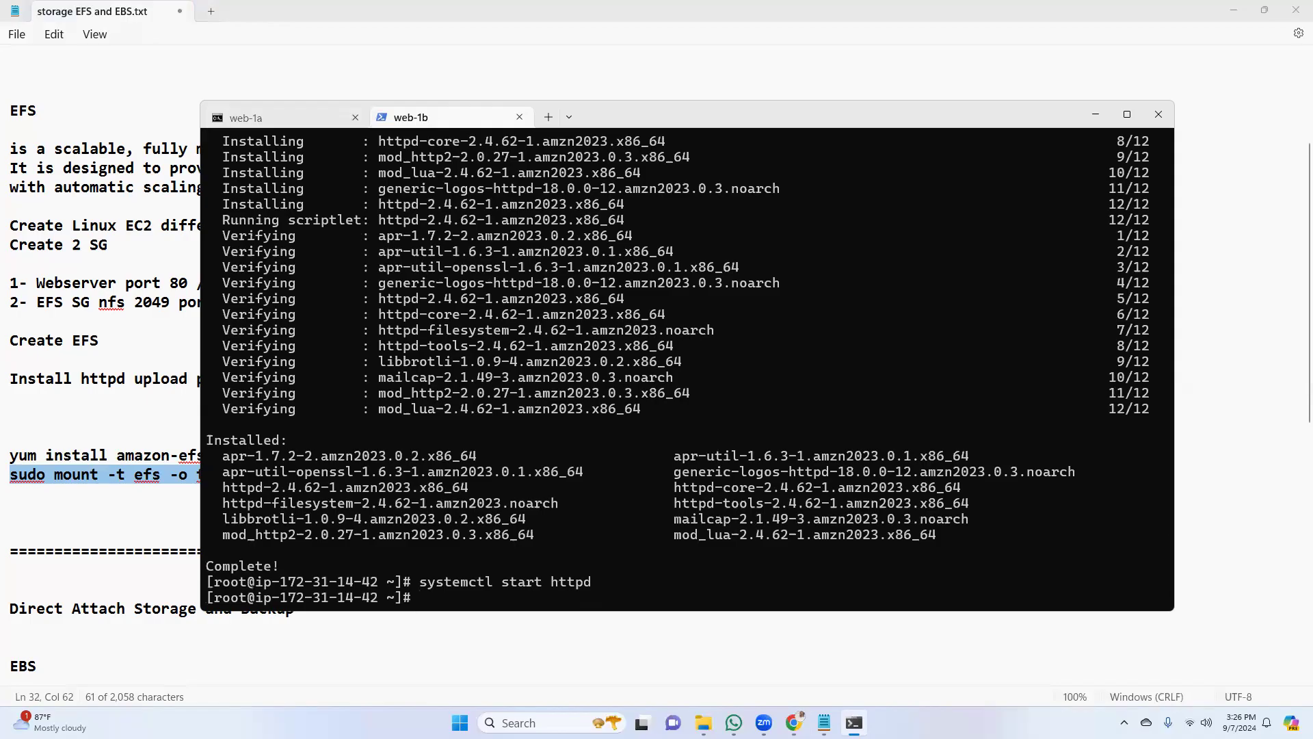
Install git on web-1b with "yum install git -y"
{"action": "type", "text": "yum install git -"}
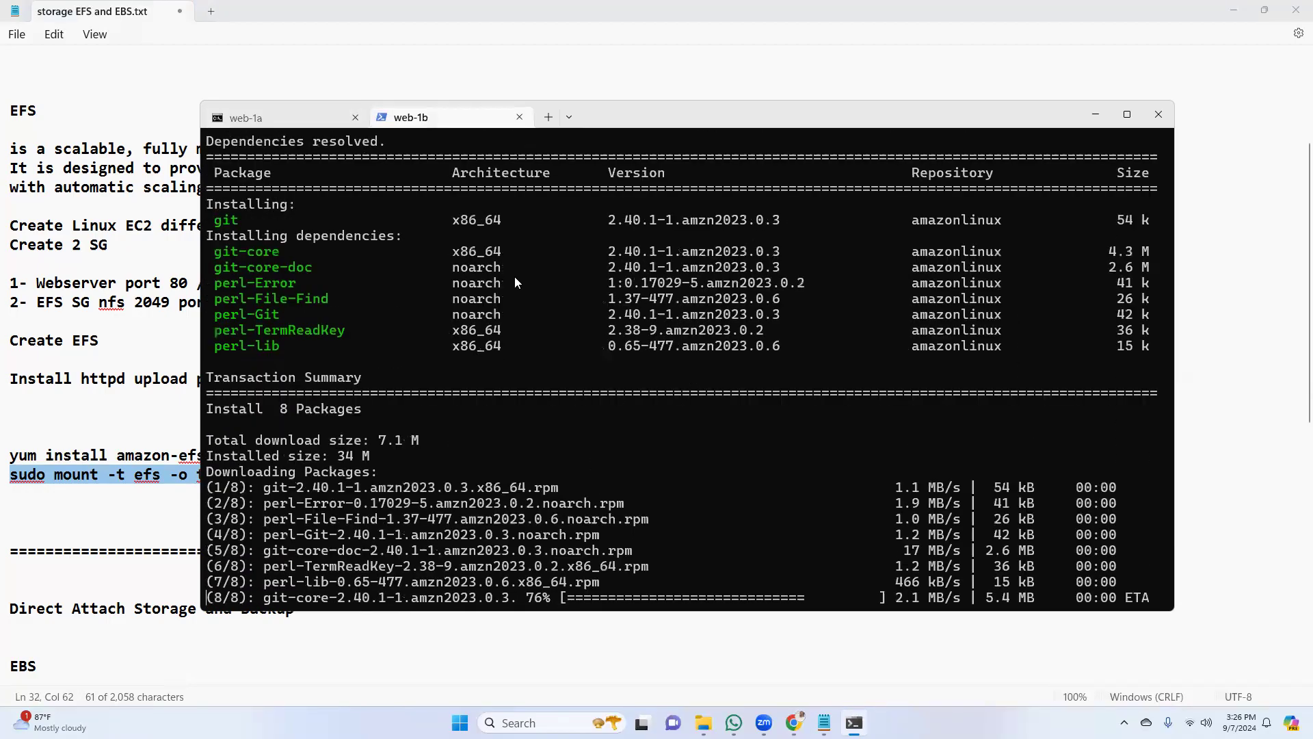
Switch to the web-1a session and install git there with "yum install git -y"
{"action": "key", "text": "ctrl+shift+Tab"}
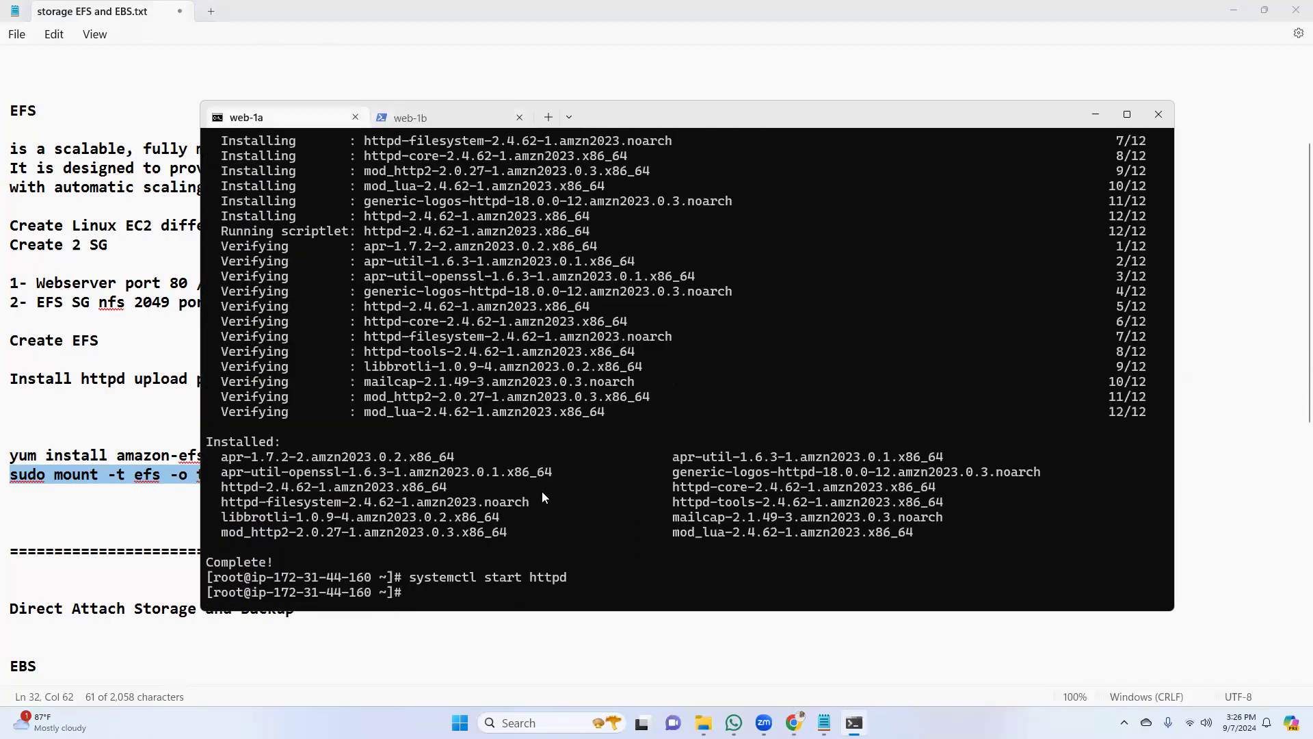
{"action": "type", "text": "yum install git -y"}
{"action": "key", "text": "Return"}
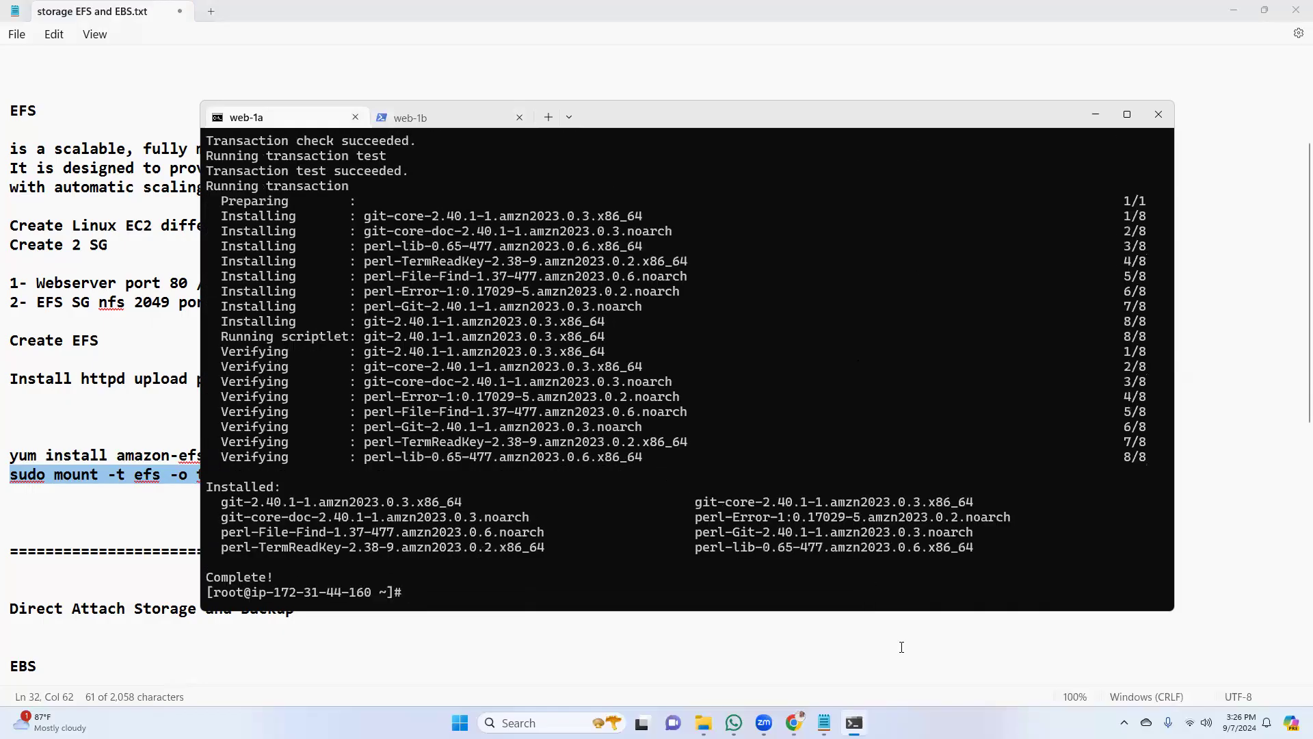
Copy the sudo mount command from the Notepad notes and run it in the terminal's web-1a session to mount the EFS on /var/www/html
{"action": "key", "text": "alt+Tab"}
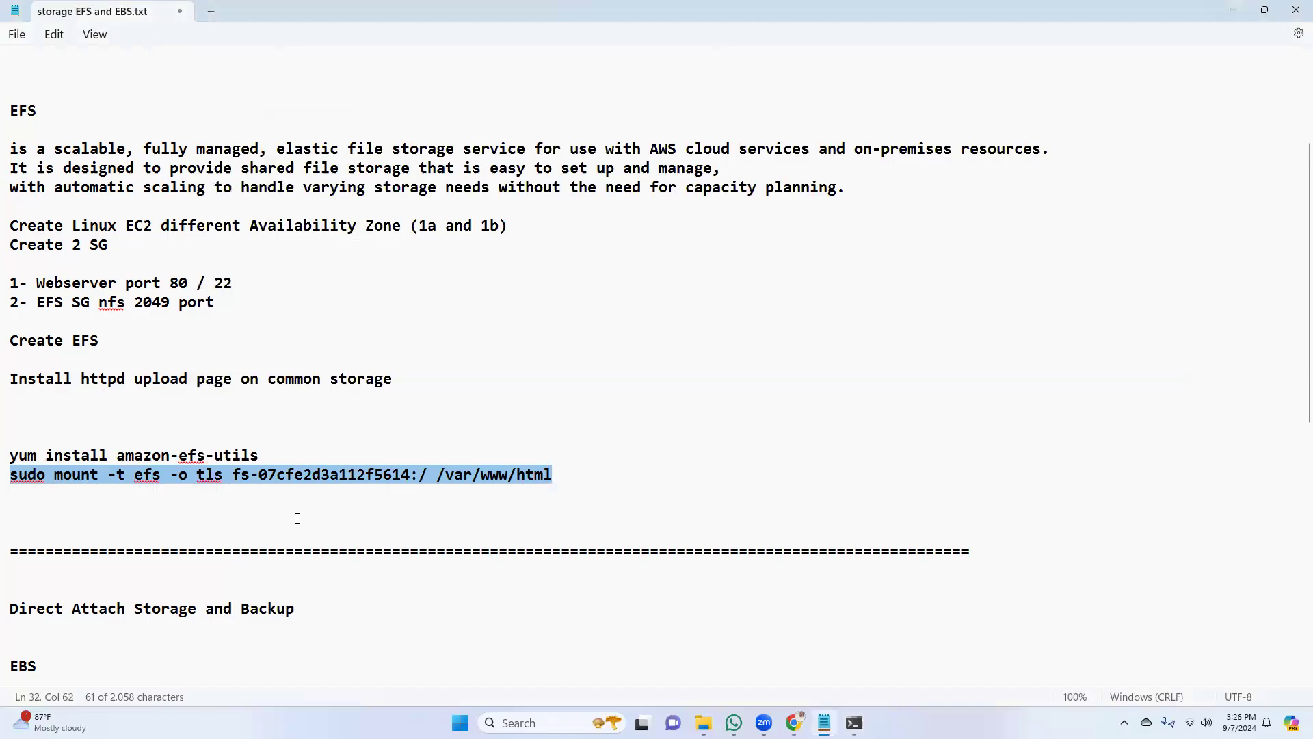
{"action": "left_click", "coordinate": [11, 475]}
{"action": "left_click_drag", "start_coordinate": [11, 474], "coordinate": [555, 474]}
{"action": "key", "text": "ctrl+c"}
{"action": "right_click", "coordinate": [523, 474]}
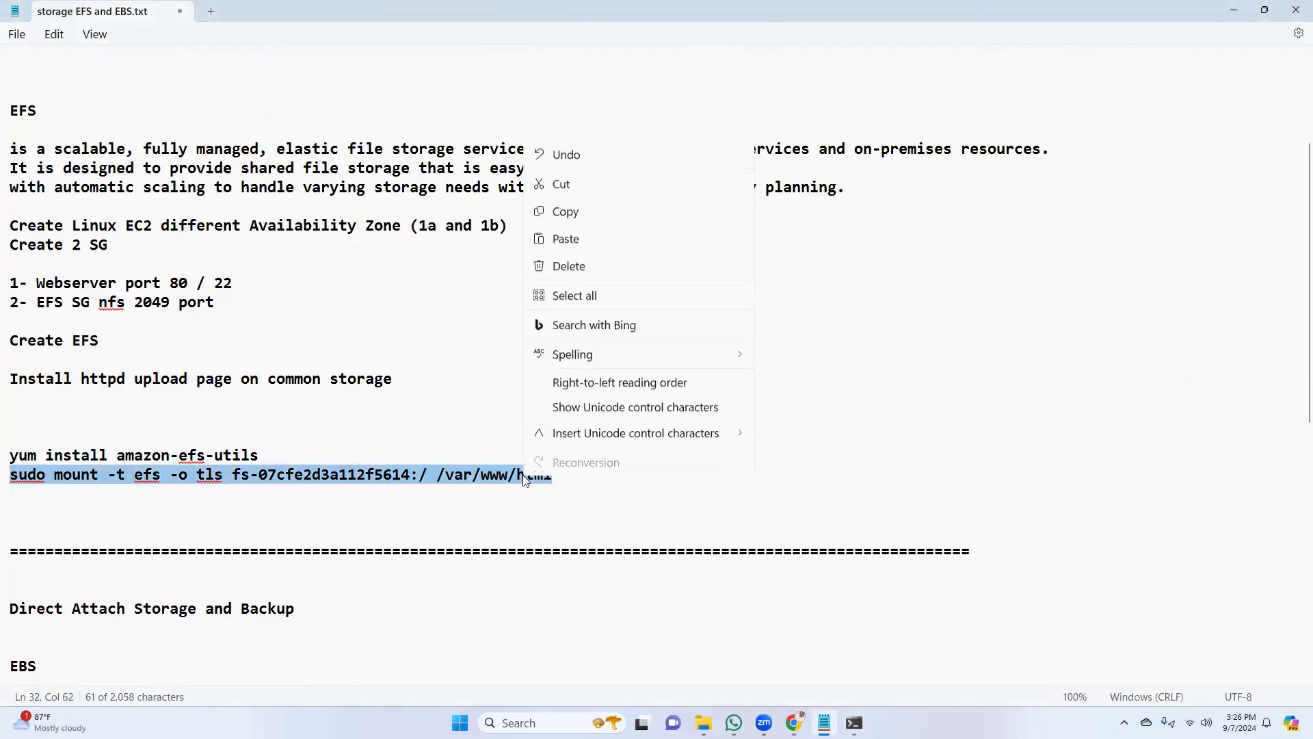
{"action": "left_click", "coordinate": [596, 215]}
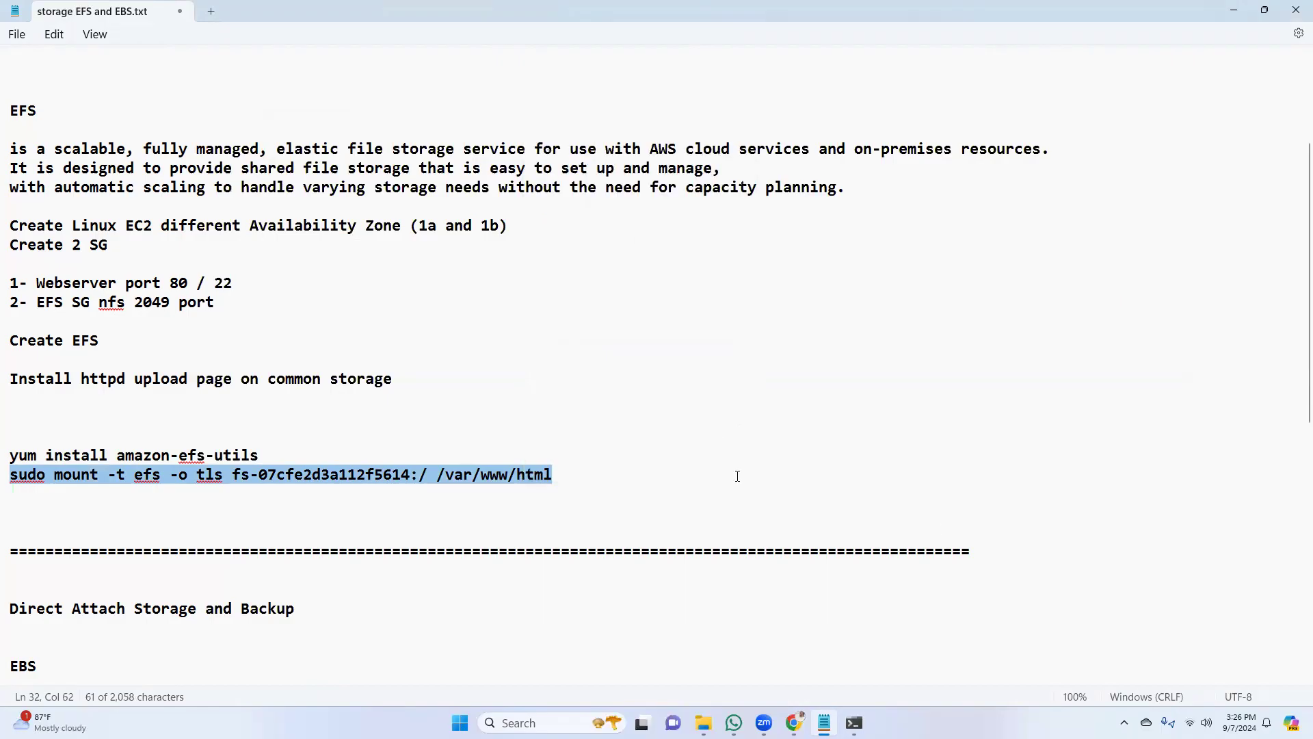
{"action": "mouse_move", "coordinate": [794, 723]}
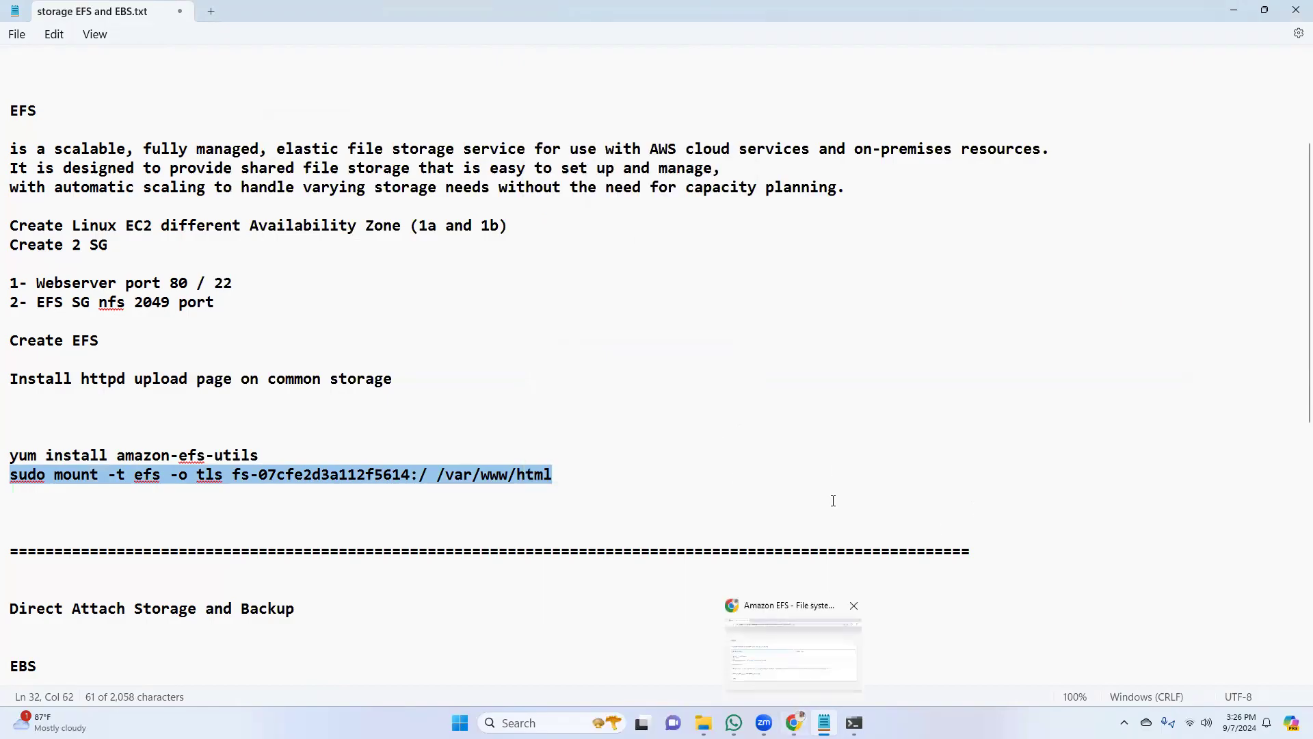
{"action": "left_click", "coordinate": [790, 656]}
{"action": "left_click", "coordinate": [854, 723]}
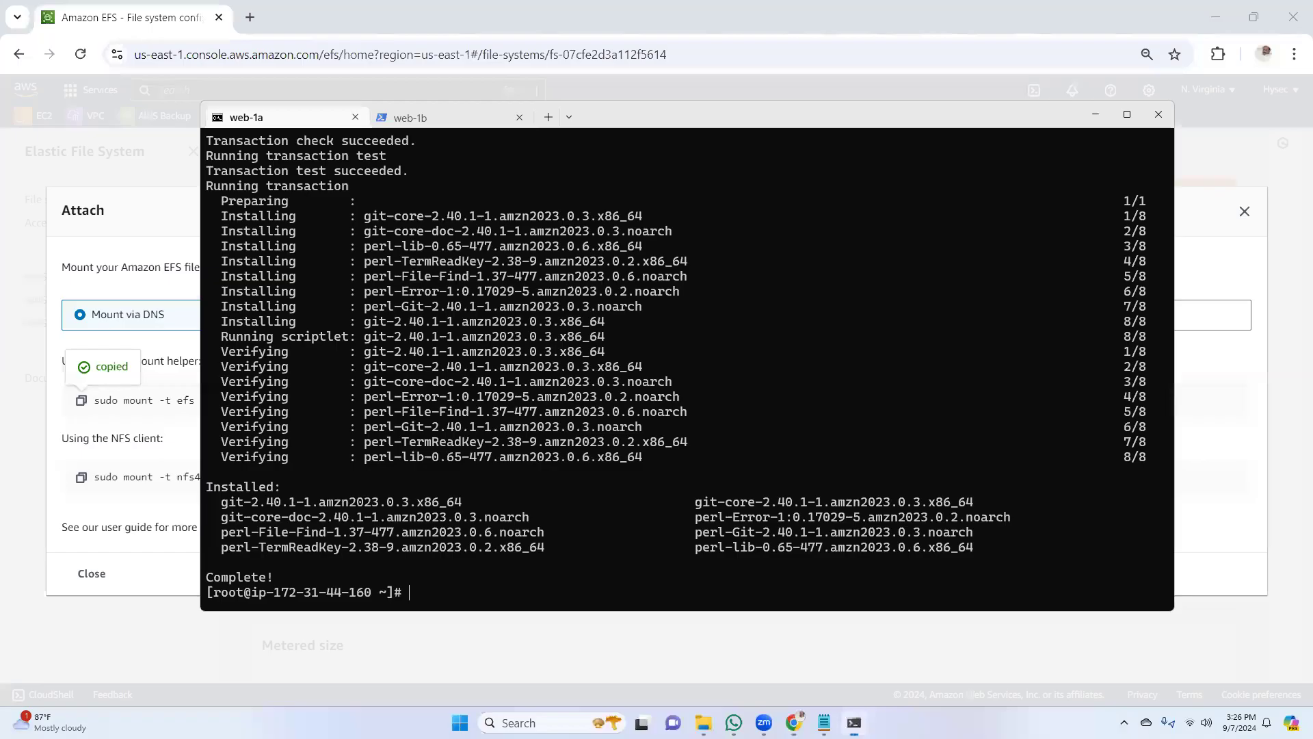
{"action": "right_click", "coordinate": [522, 591]}
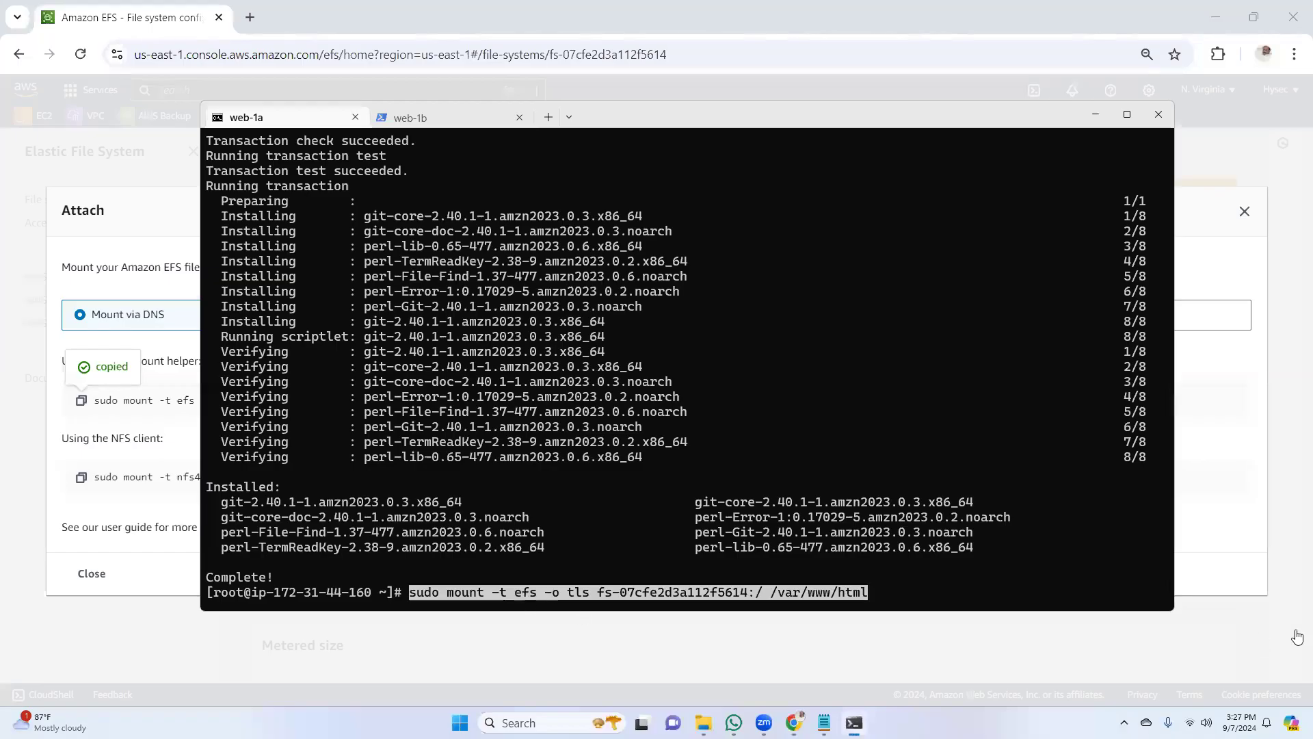
{"action": "key", "text": "Return"}
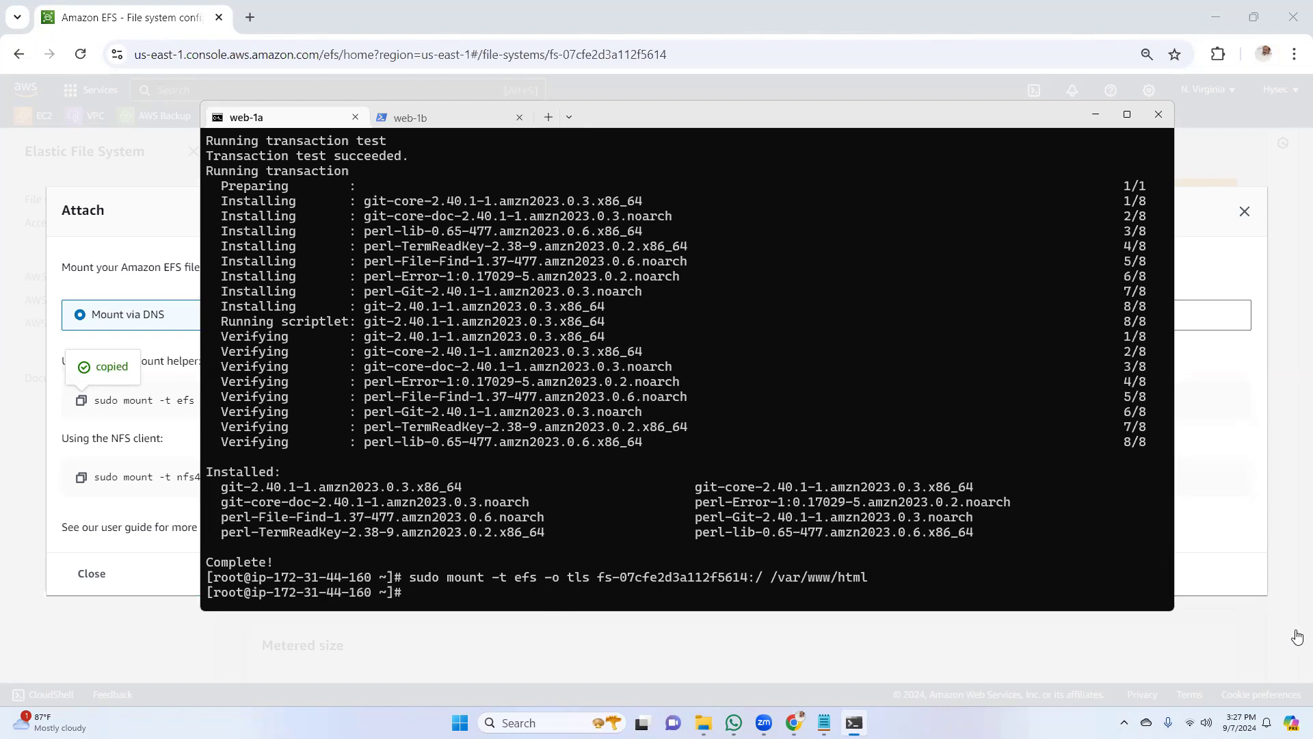
Run the same copied EFS mount command for /var/www/html in the web-1b session
{"action": "left_click", "coordinate": [429, 127]}
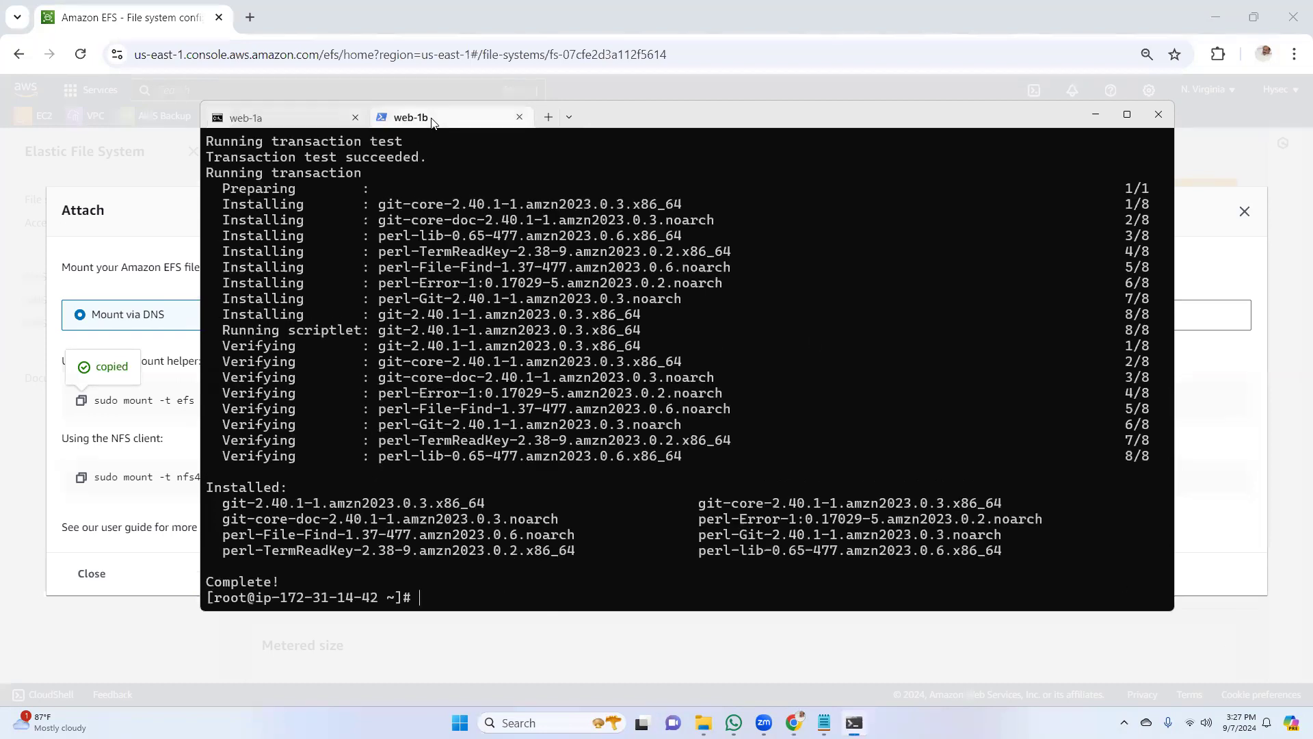
{"action": "right_click", "coordinate": [489, 594]}
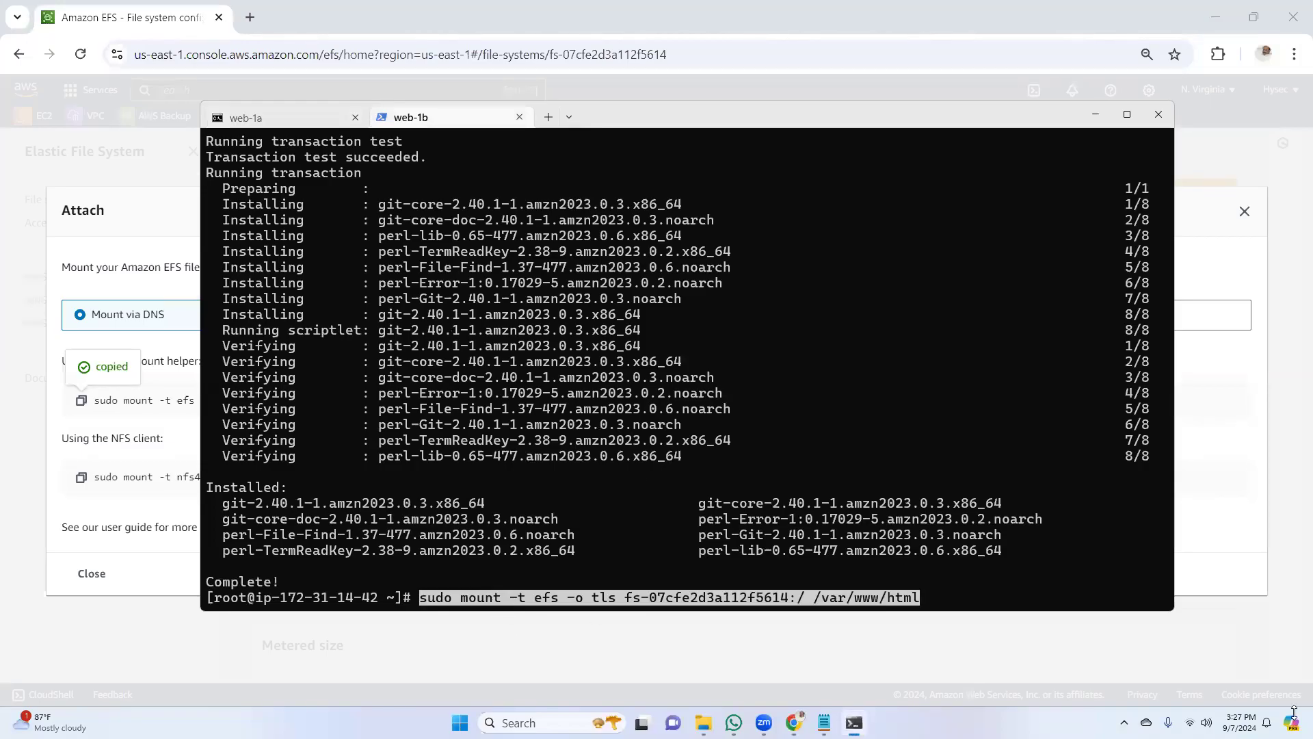
{"action": "key", "text": "Return"}
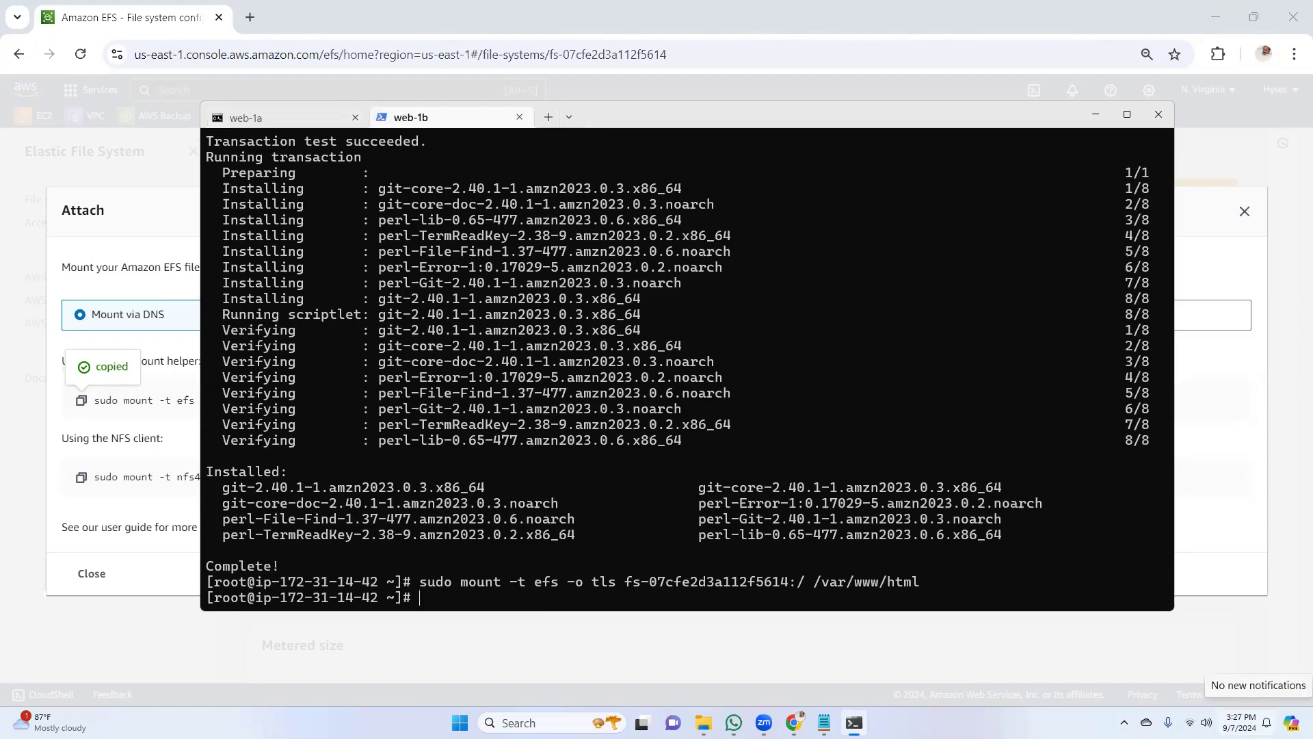
Begin a "git clone" command on web-1b, then open the hysec.online repository on GitHub in a new Chrome tab and copy its HTTPS clone URL
{"action": "type", "text": "git clone"}
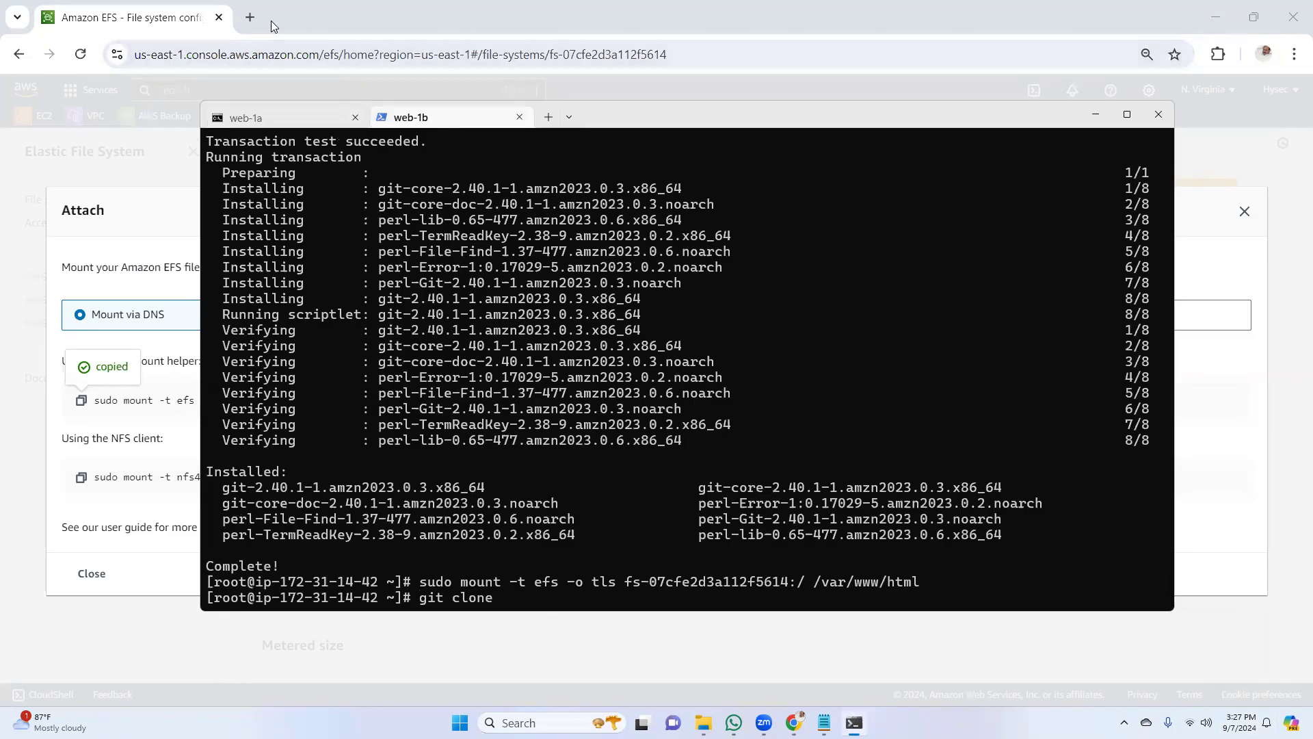
{"action": "left_click", "coordinate": [252, 18]}
{"action": "left_click", "coordinate": [365, 51]}
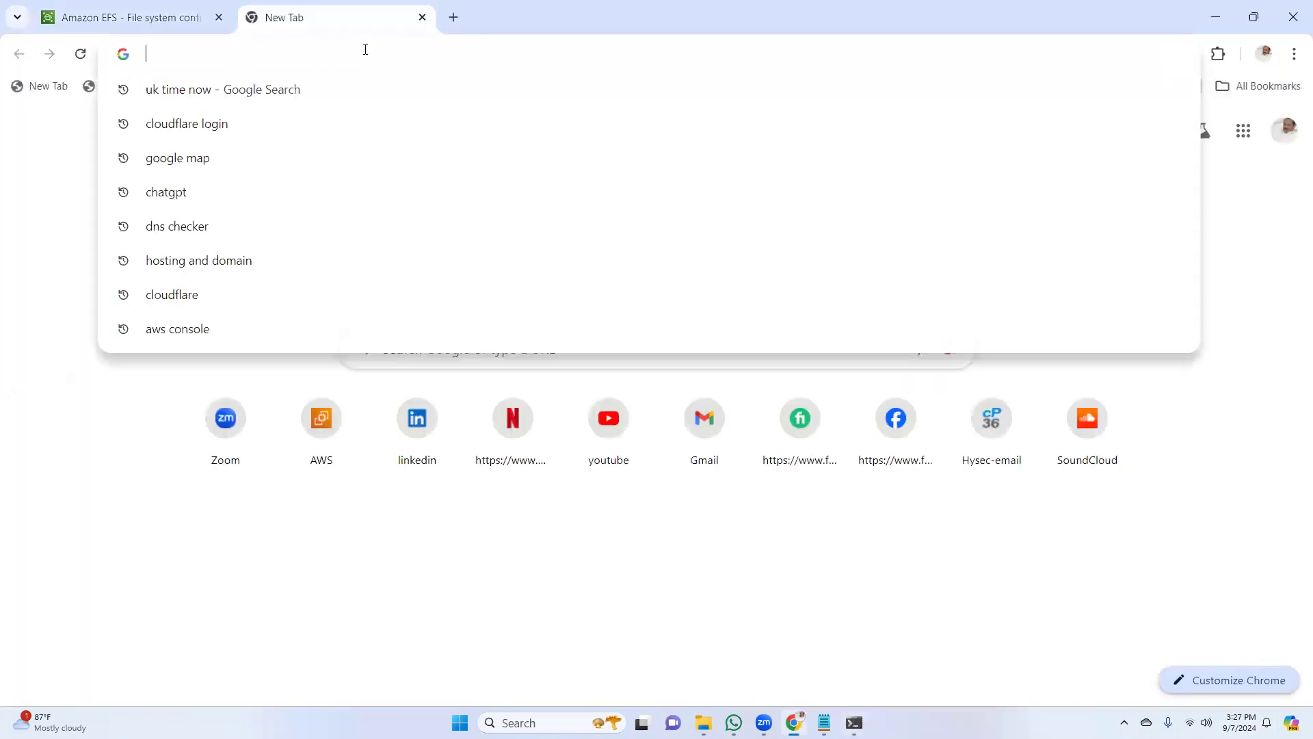
{"action": "type", "text": "github.com/settings/apps"}
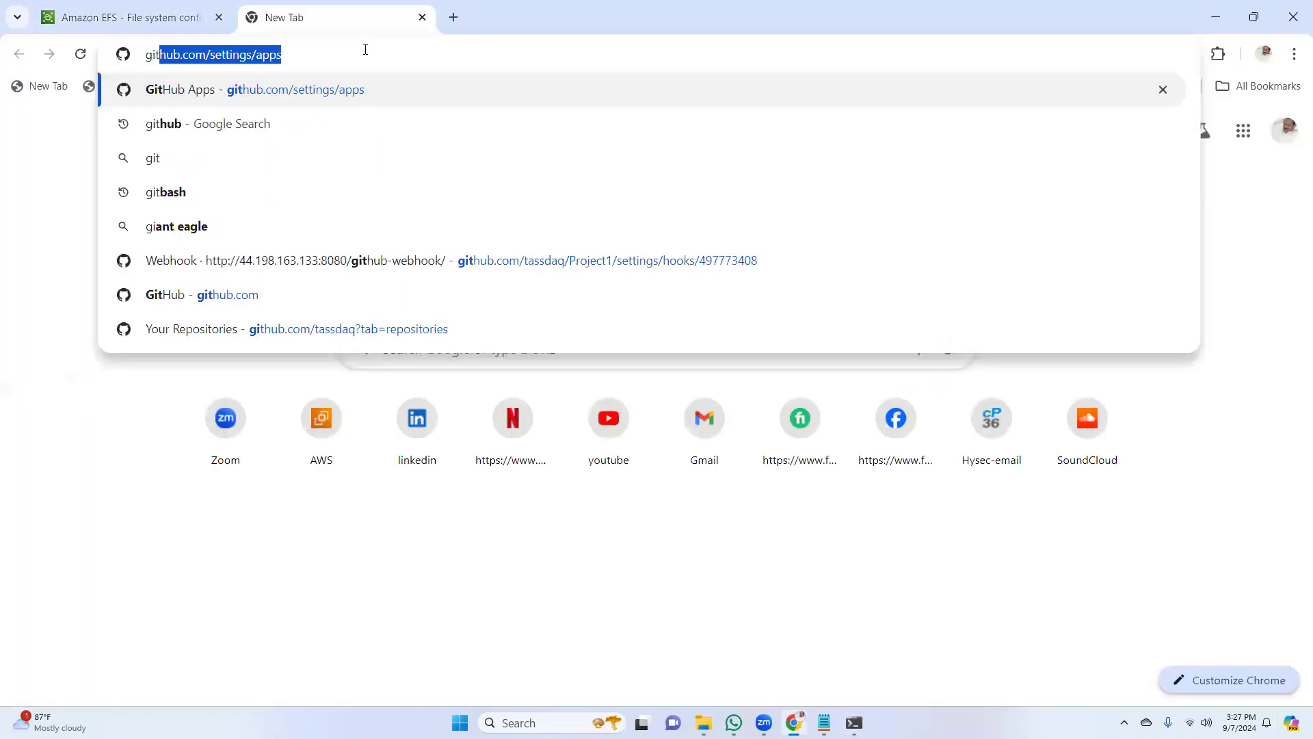
{"action": "key", "text": "Return"}
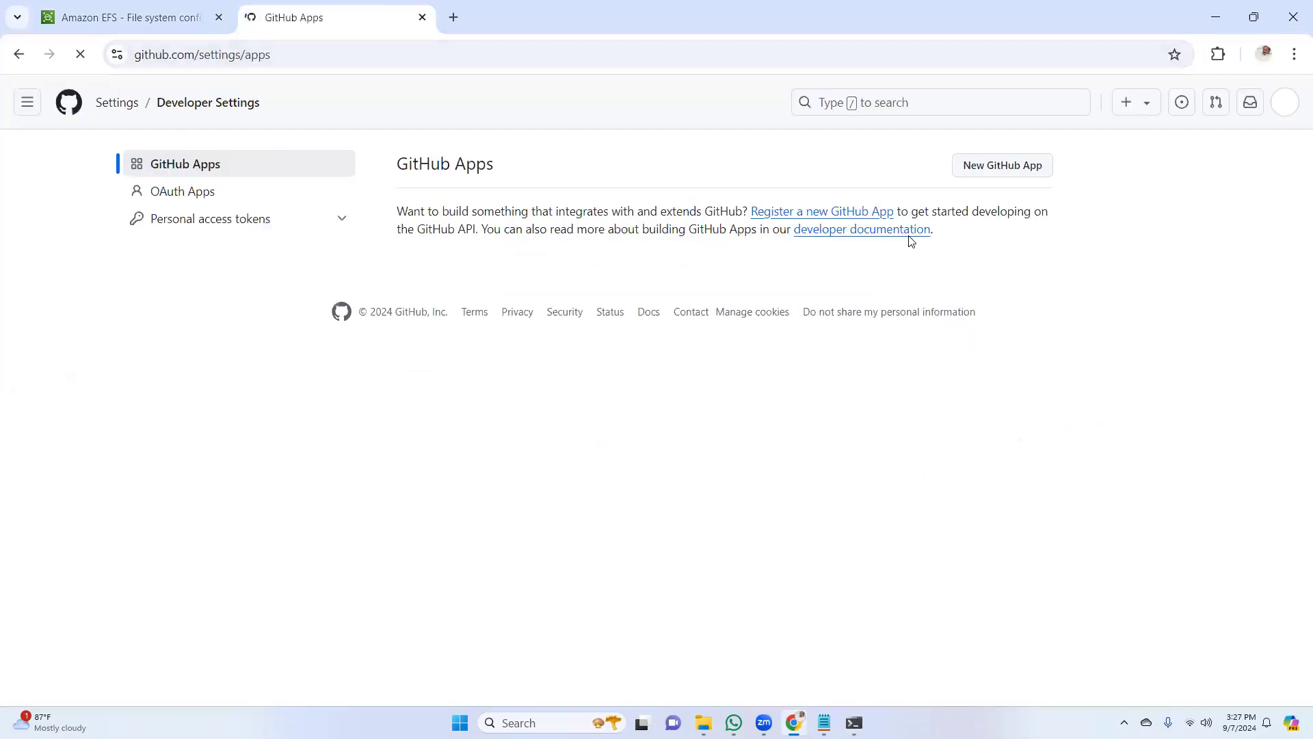
{"action": "left_click", "coordinate": [1283, 109]}
{"action": "left_click", "coordinate": [1141, 218]}
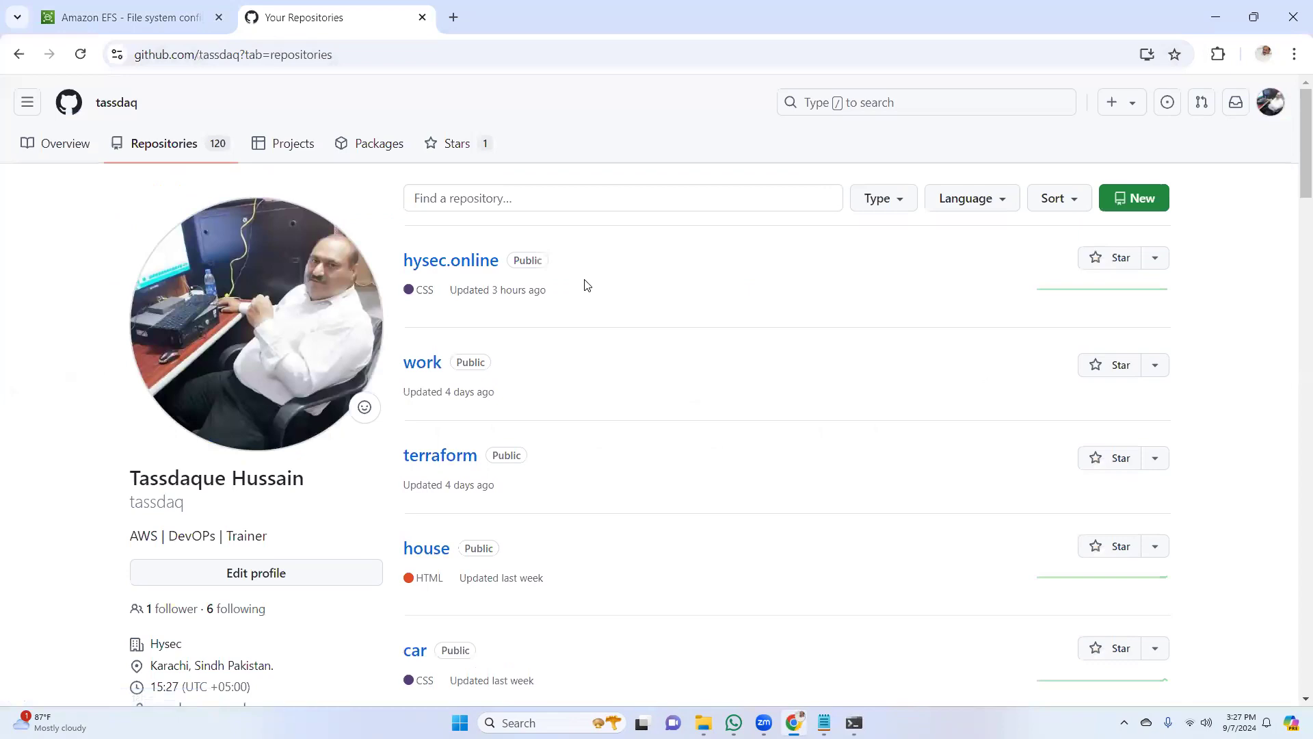
{"action": "left_click", "coordinate": [456, 265]}
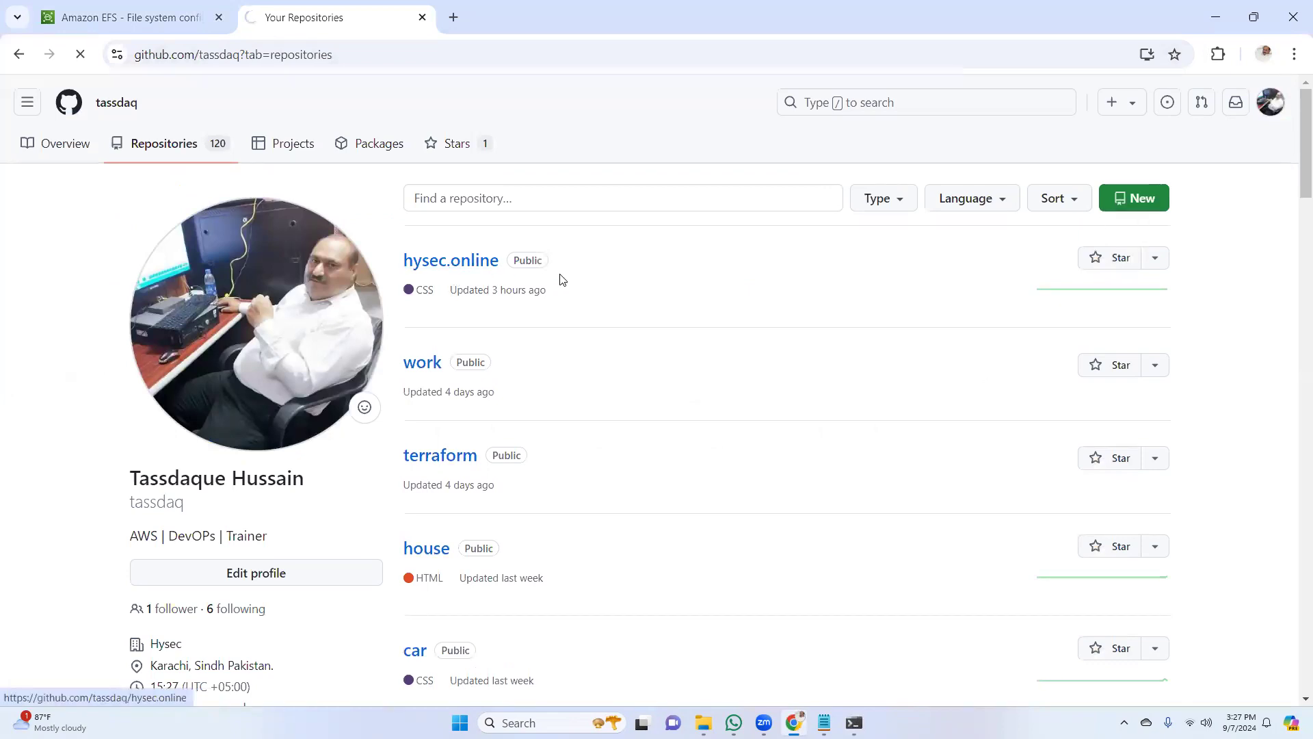
{"action": "left_click", "coordinate": [848, 254]}
{"action": "left_click", "coordinate": [868, 403]}
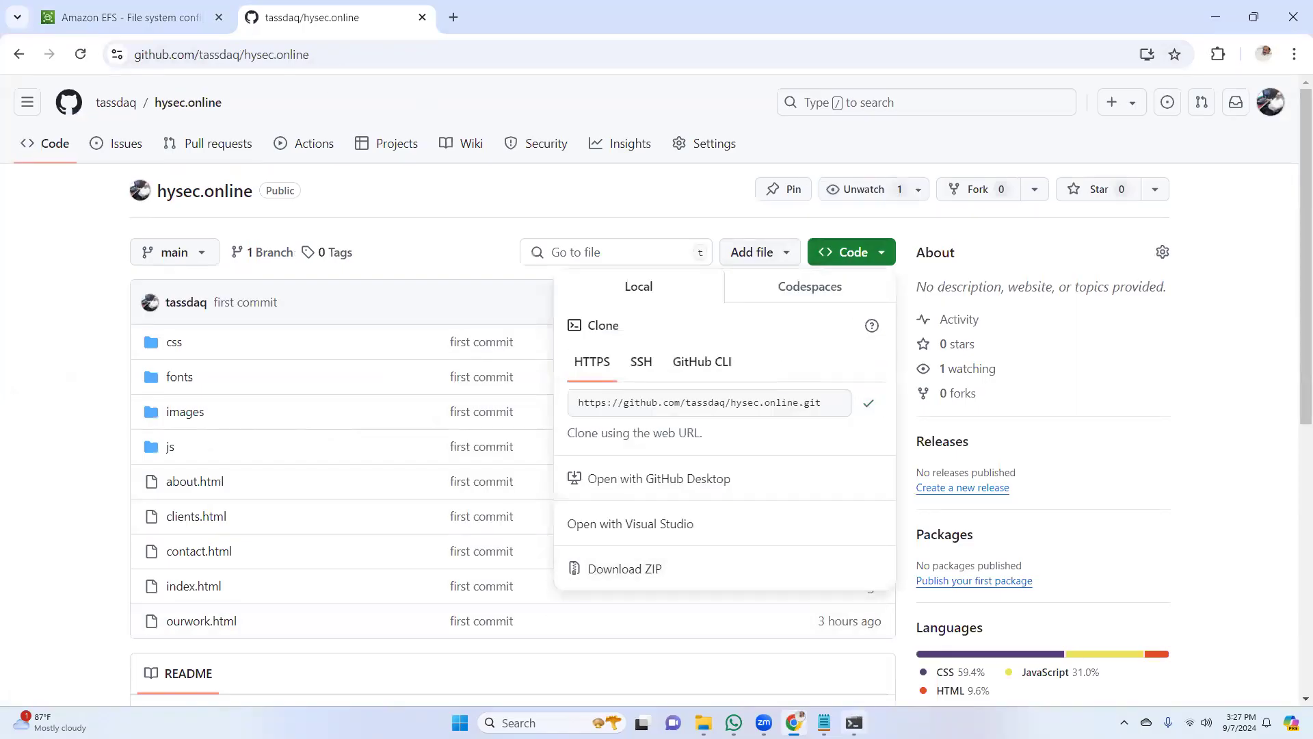
Back in the terminal's web-1b session, complete the git clone command with the copied repository URL and clone it into /var/www/html
{"action": "left_click", "coordinate": [853, 723]}
{"action": "right_click", "coordinate": [544, 603]}
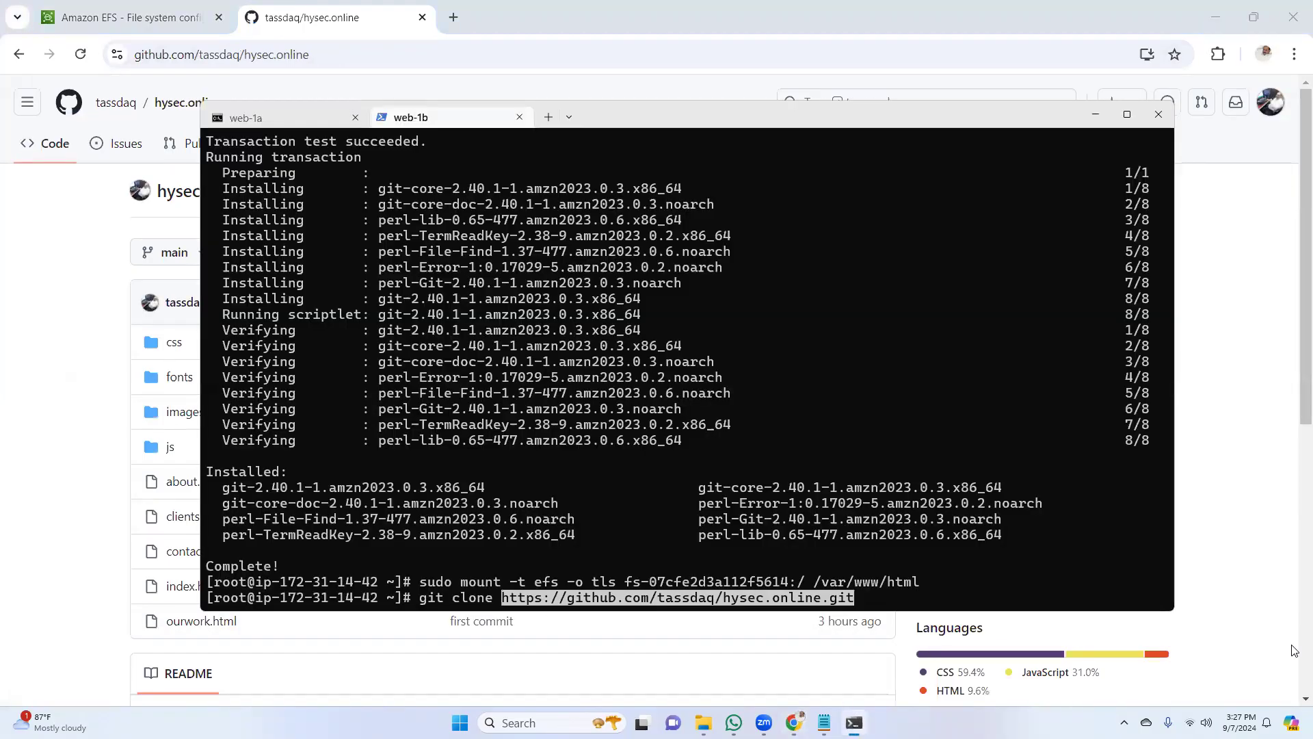
{"action": "key", "text": "Right"}
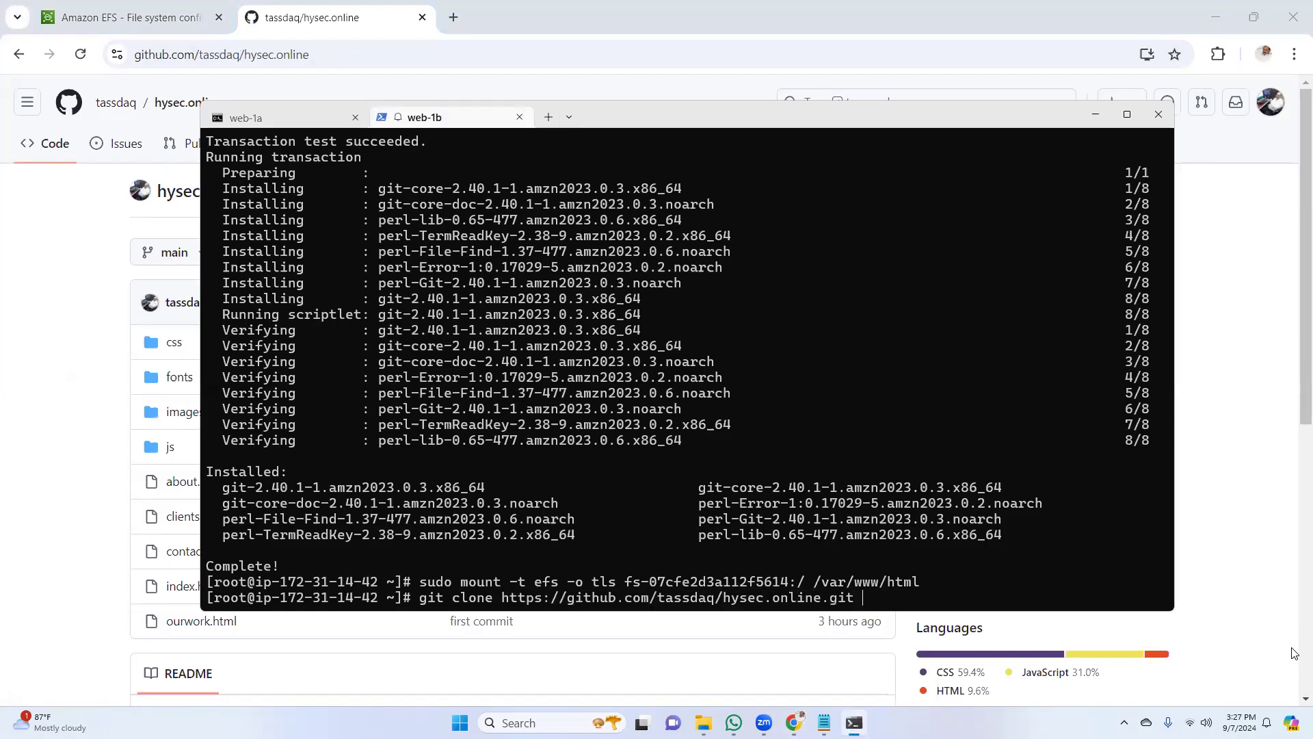
{"action": "type", "text": "/"}
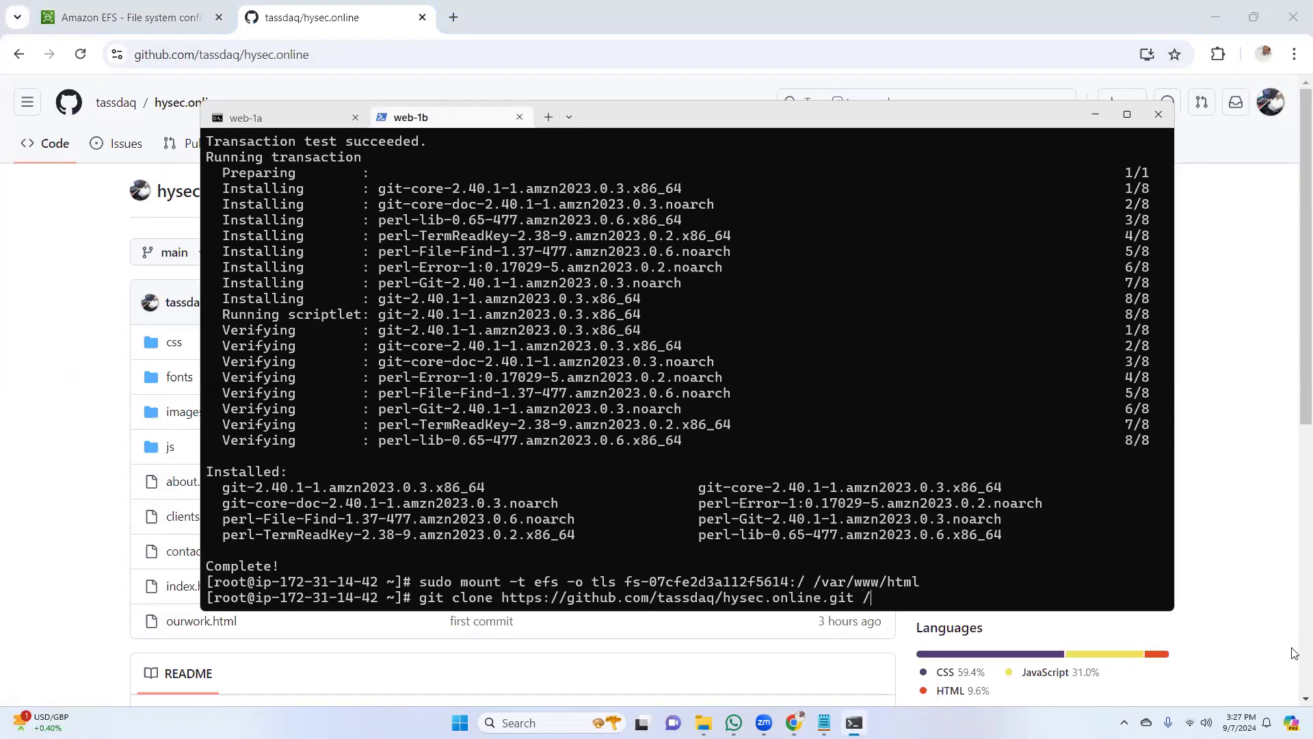
{"action": "type", "text": "var/www/html"}
{"action": "key", "text": "Return"}
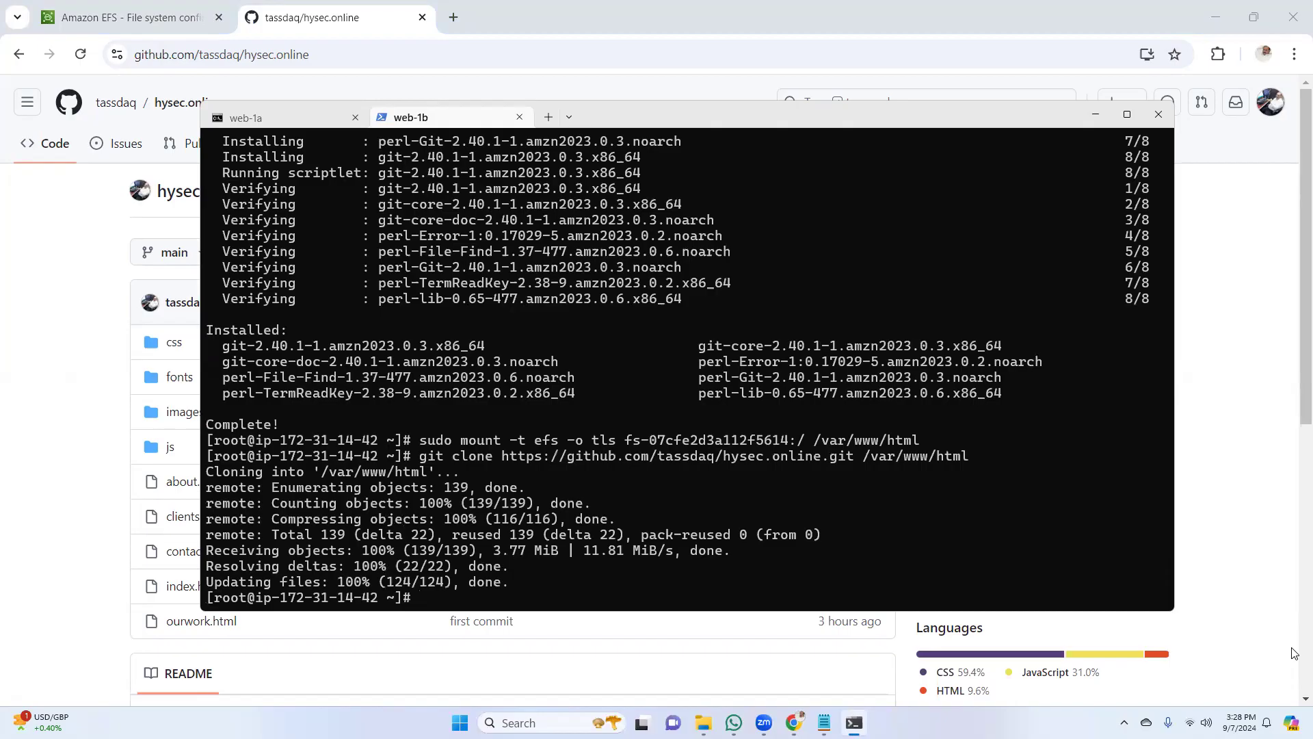
Change to the /var/www/html directory on web-1b and list its files
{"action": "type", "text": "cd /var"}
{"action": "type", "text": "/www/html"}
{"action": "key", "text": "Return"}
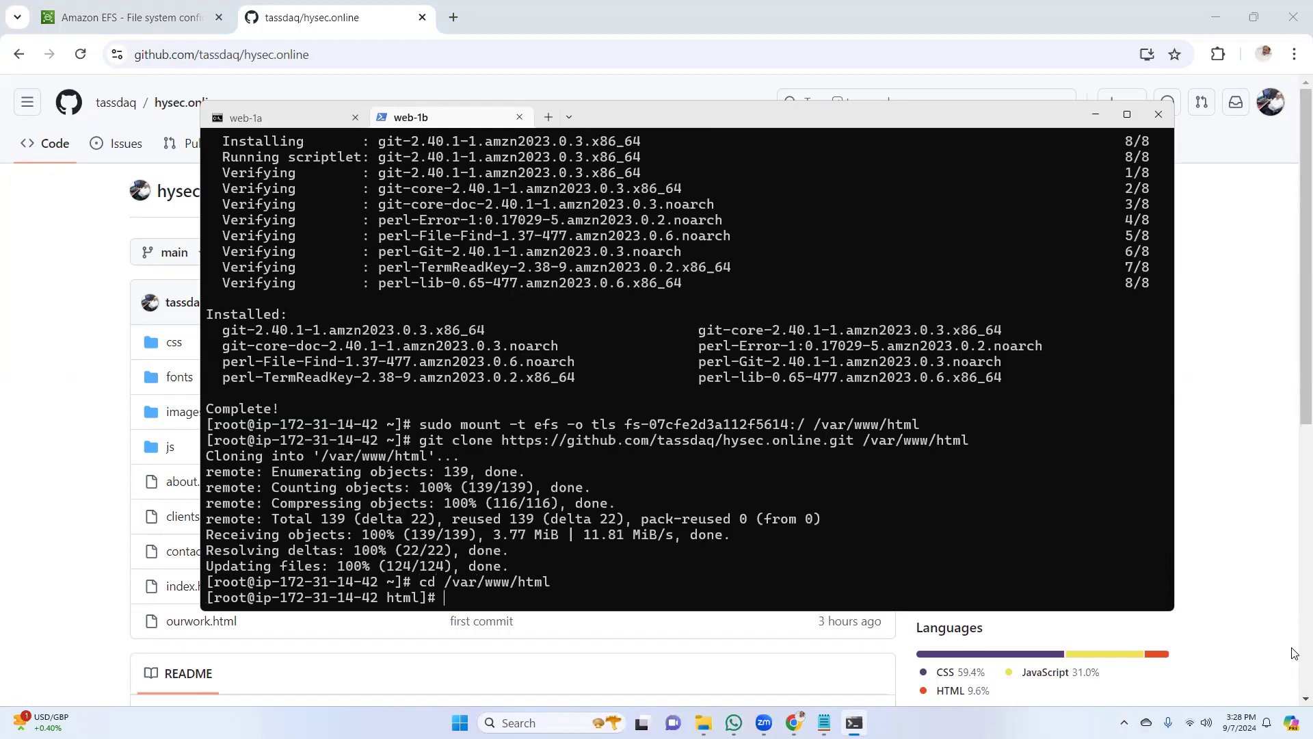
{"action": "type", "text": "ls"}
{"action": "key", "text": "Return"}
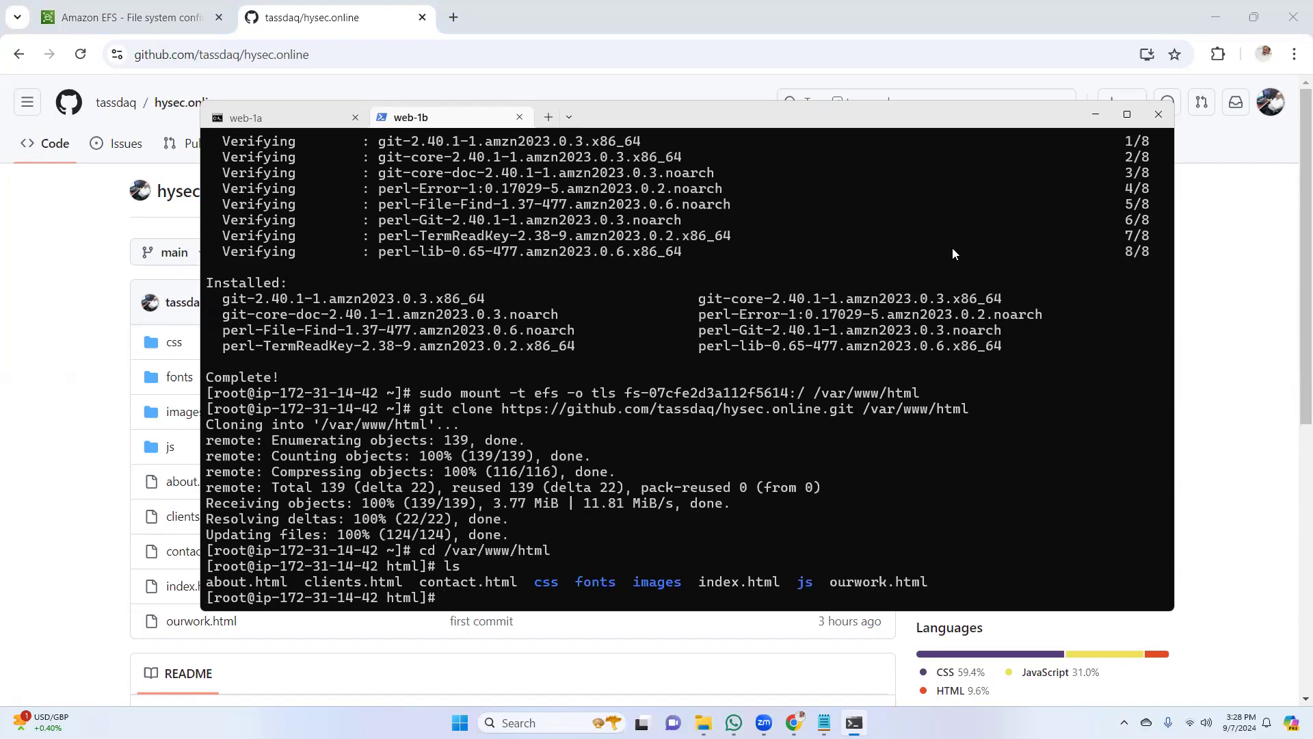
Return to the AWS console in Chrome, close the EFS Attach dialog, and copy the public IPv4 address of the running EC2 instance Web01-1a
{"action": "left_click", "coordinate": [1095, 114]}
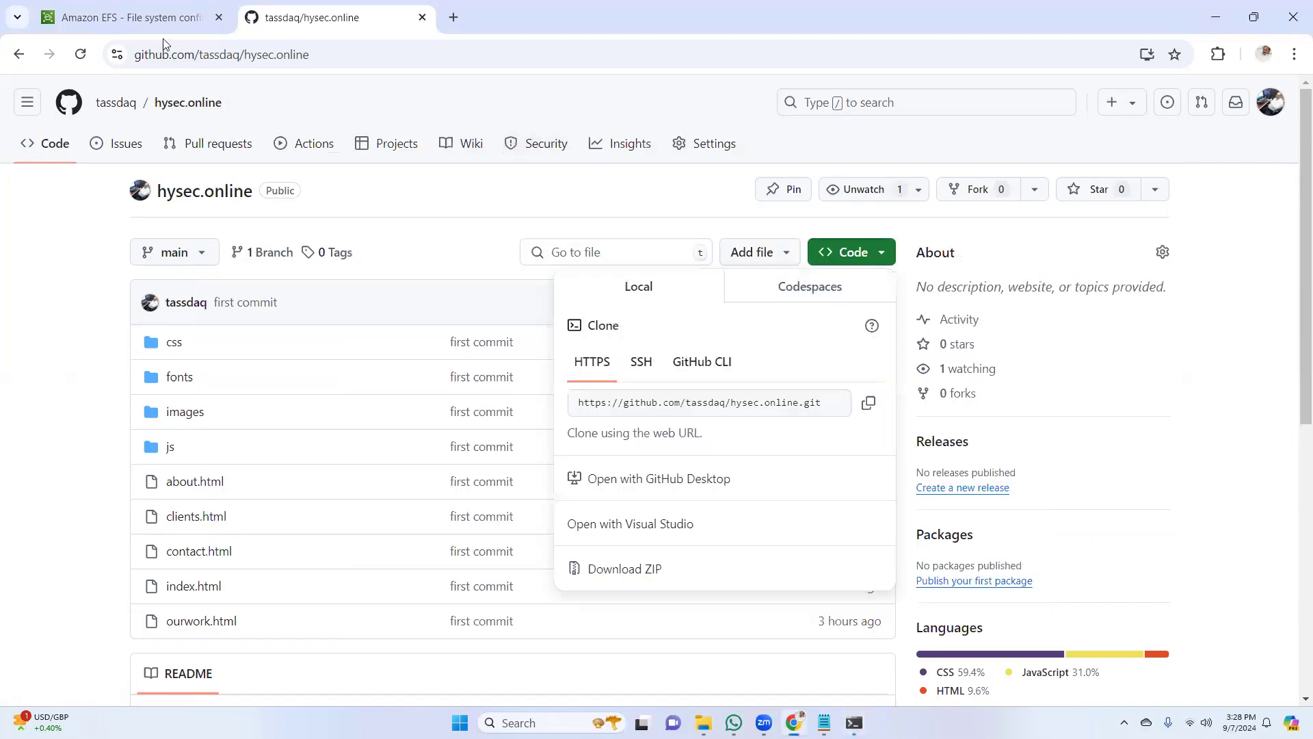
{"action": "left_click", "coordinate": [157, 19]}
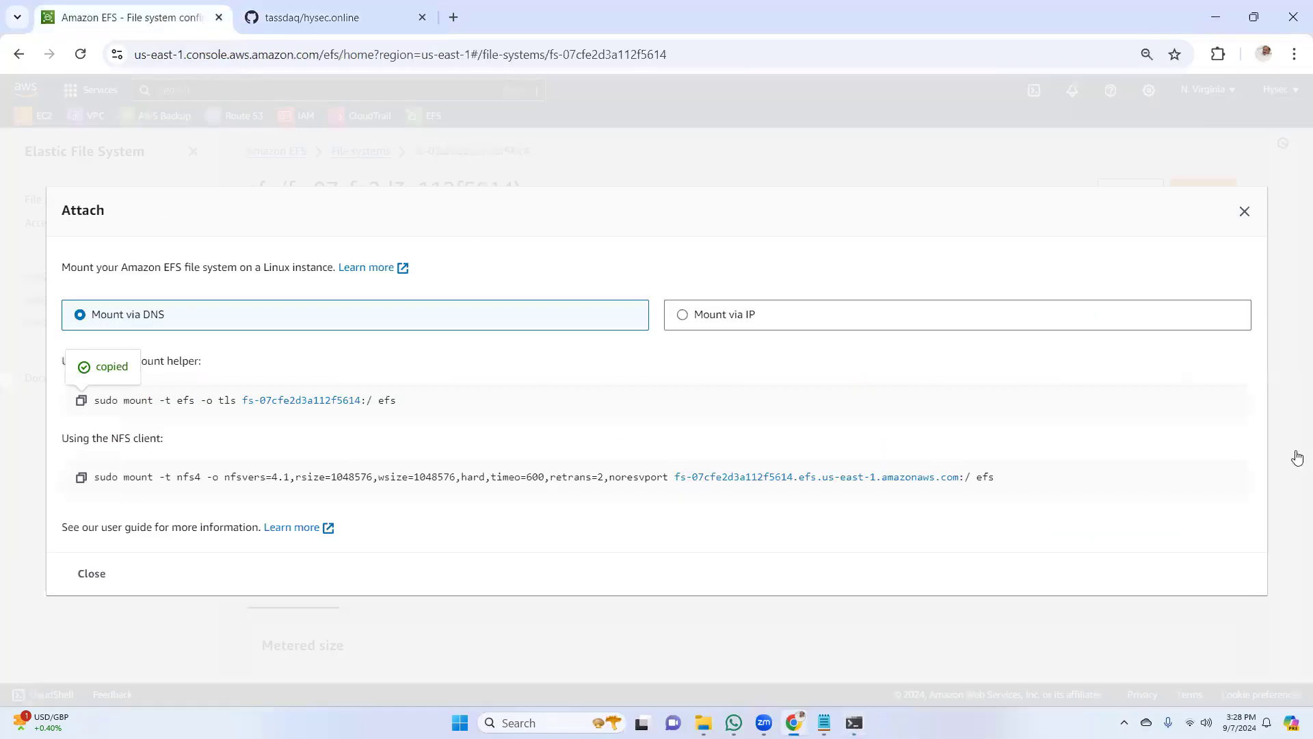
{"action": "left_click", "coordinate": [1244, 212]}
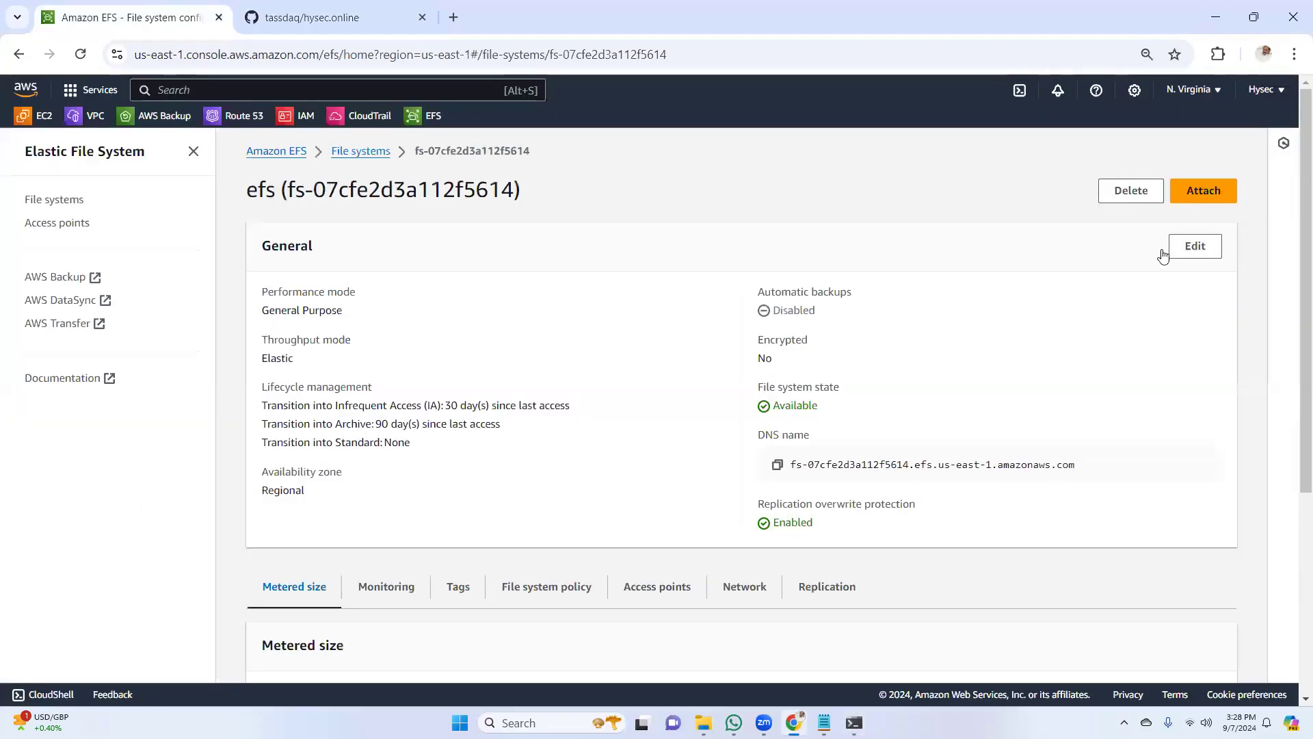
{"action": "left_click", "coordinate": [57, 118]}
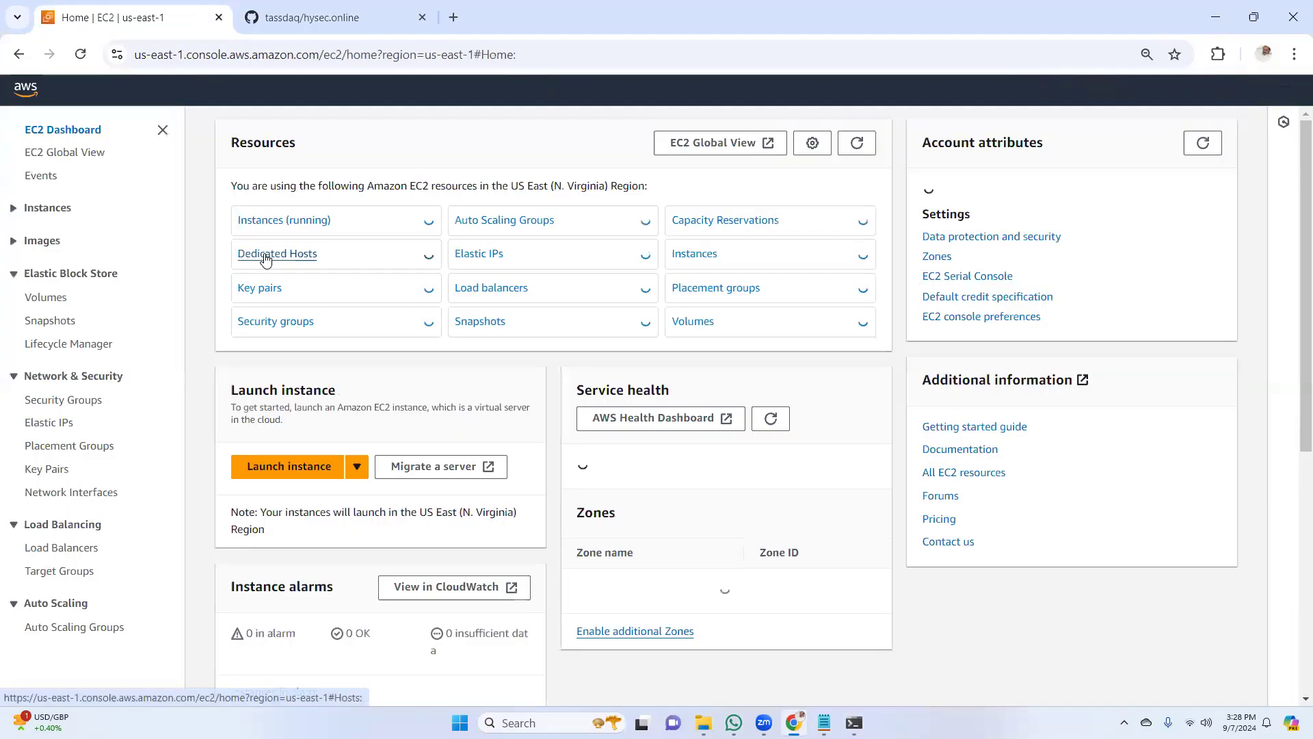
{"action": "left_click", "coordinate": [278, 247]}
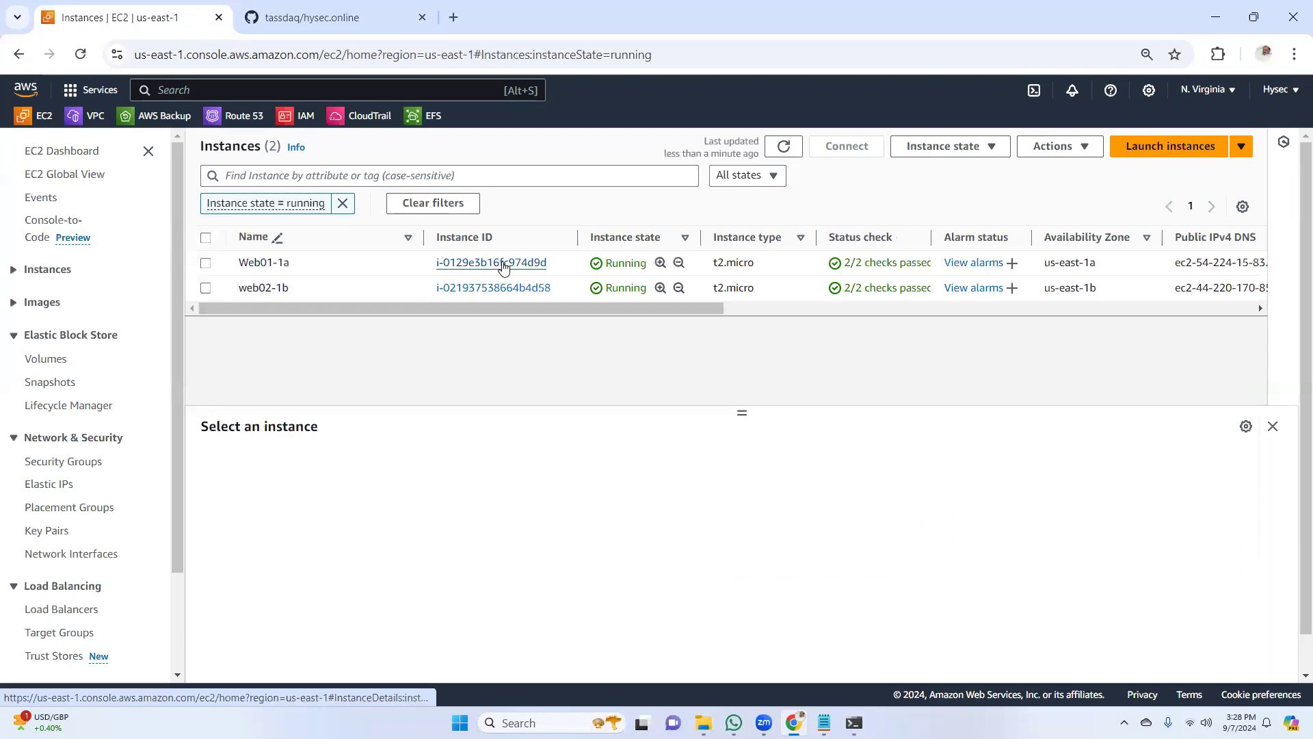
{"action": "left_click", "coordinate": [500, 263]}
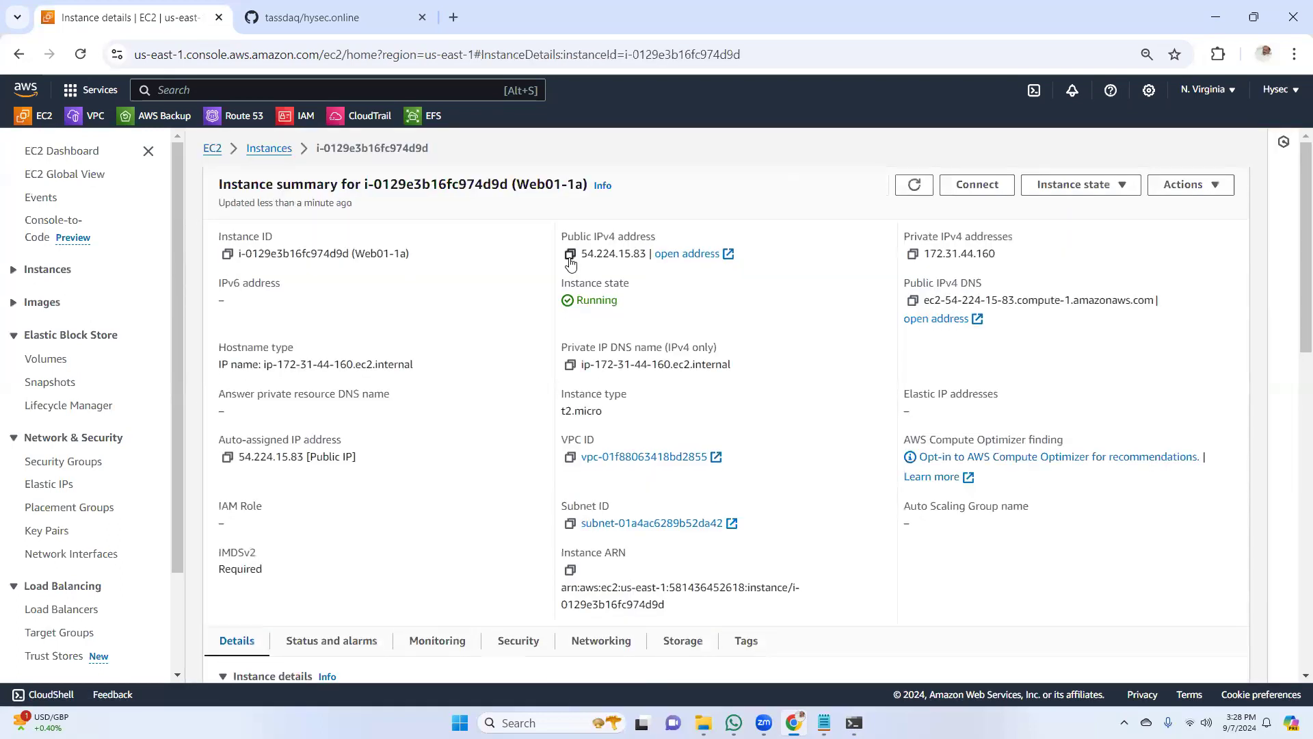
{"action": "left_click", "coordinate": [570, 255]}
Load the website served by Web01-1a in a new browser tab using the copied address 54.224.15.83
{"action": "key", "text": "ctrl+t"}
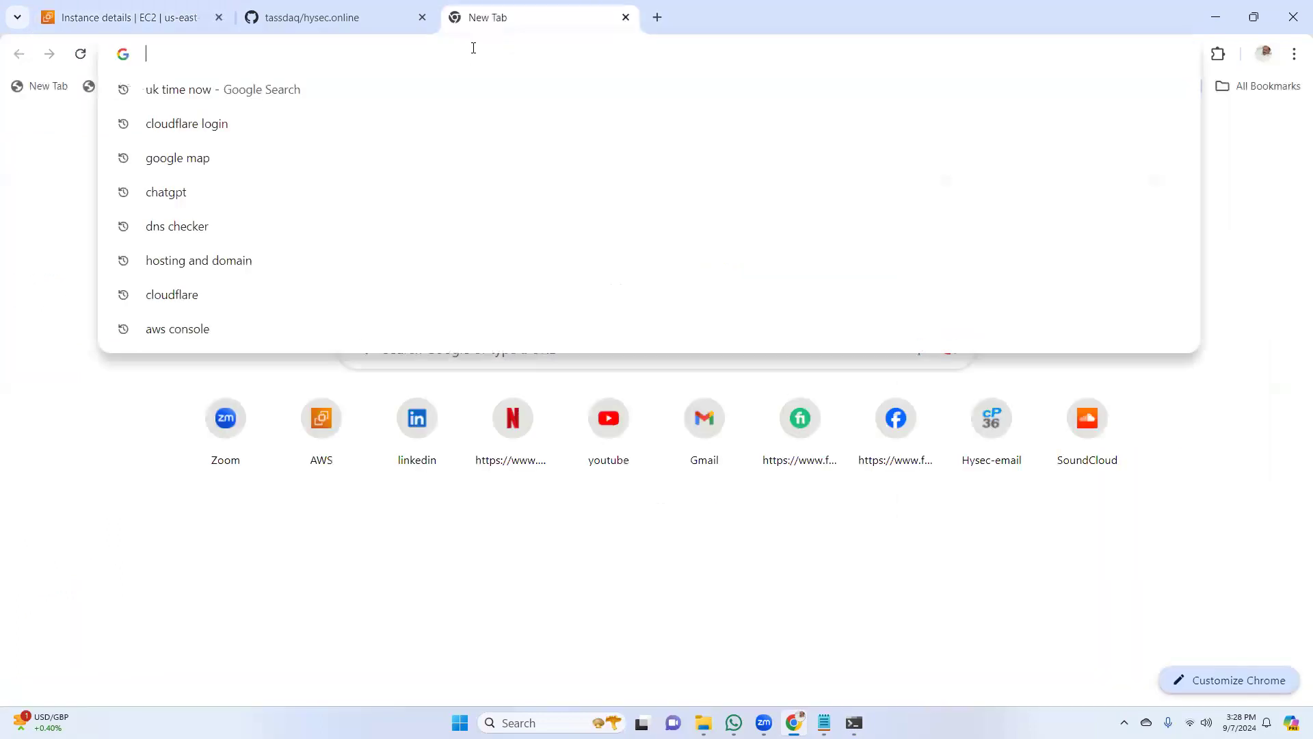
{"action": "key", "text": "ctrl+v"}
{"action": "key", "text": "Return"}
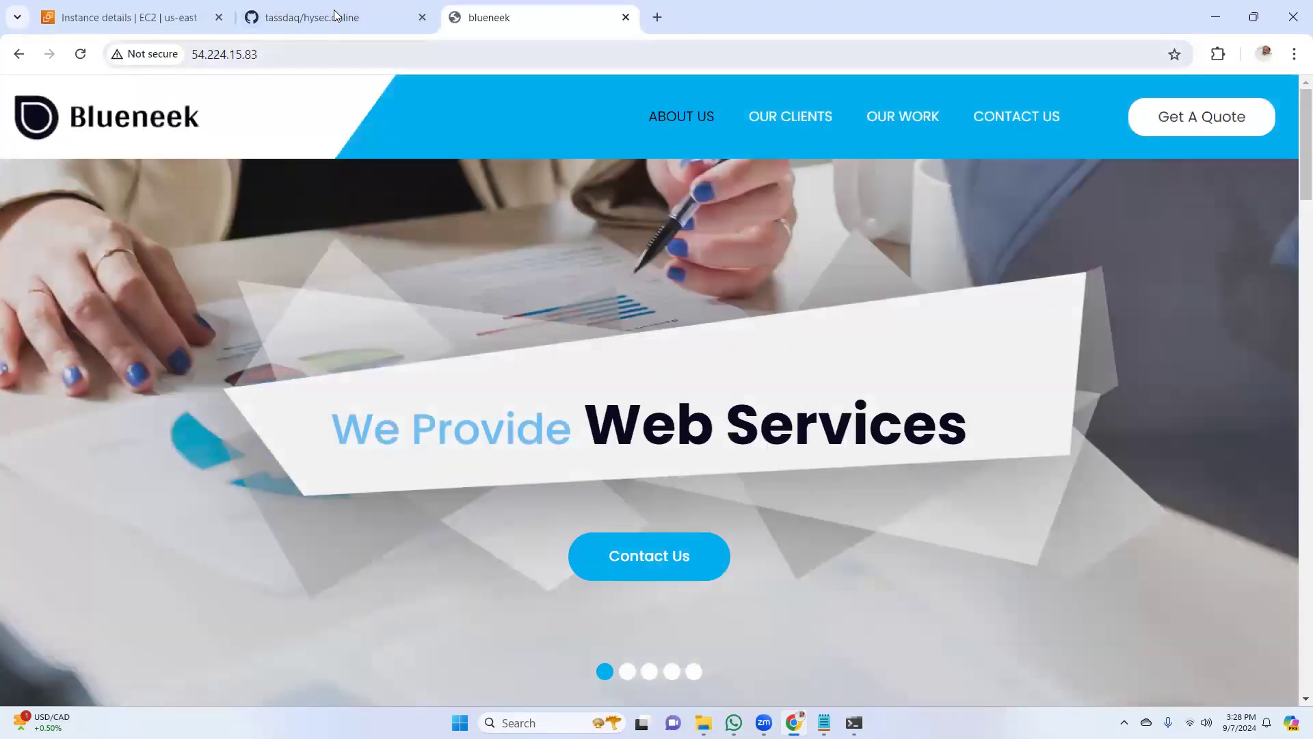
Go back to the EC2 console and copy the public IPv4 address of the running instance web02-1b
{"action": "left_click", "coordinate": [335, 18]}
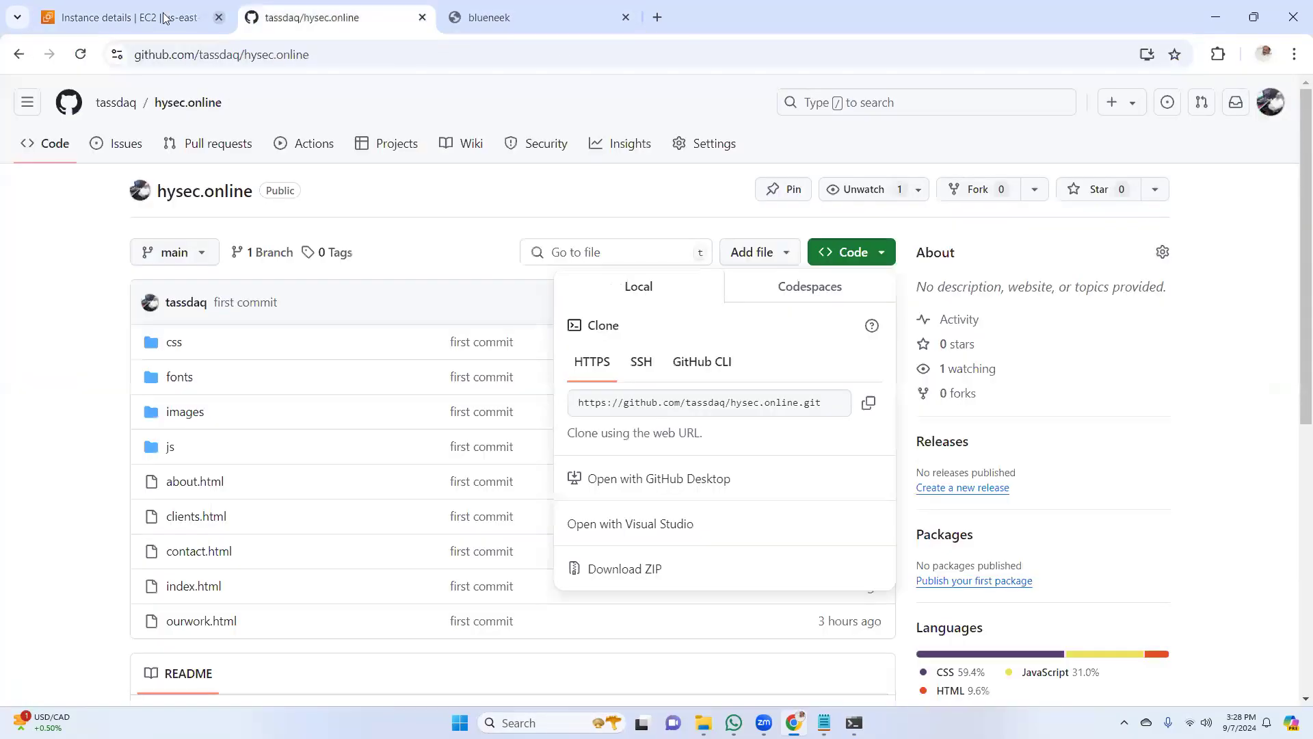
{"action": "left_click", "coordinate": [126, 17]}
{"action": "left_click", "coordinate": [80, 151]}
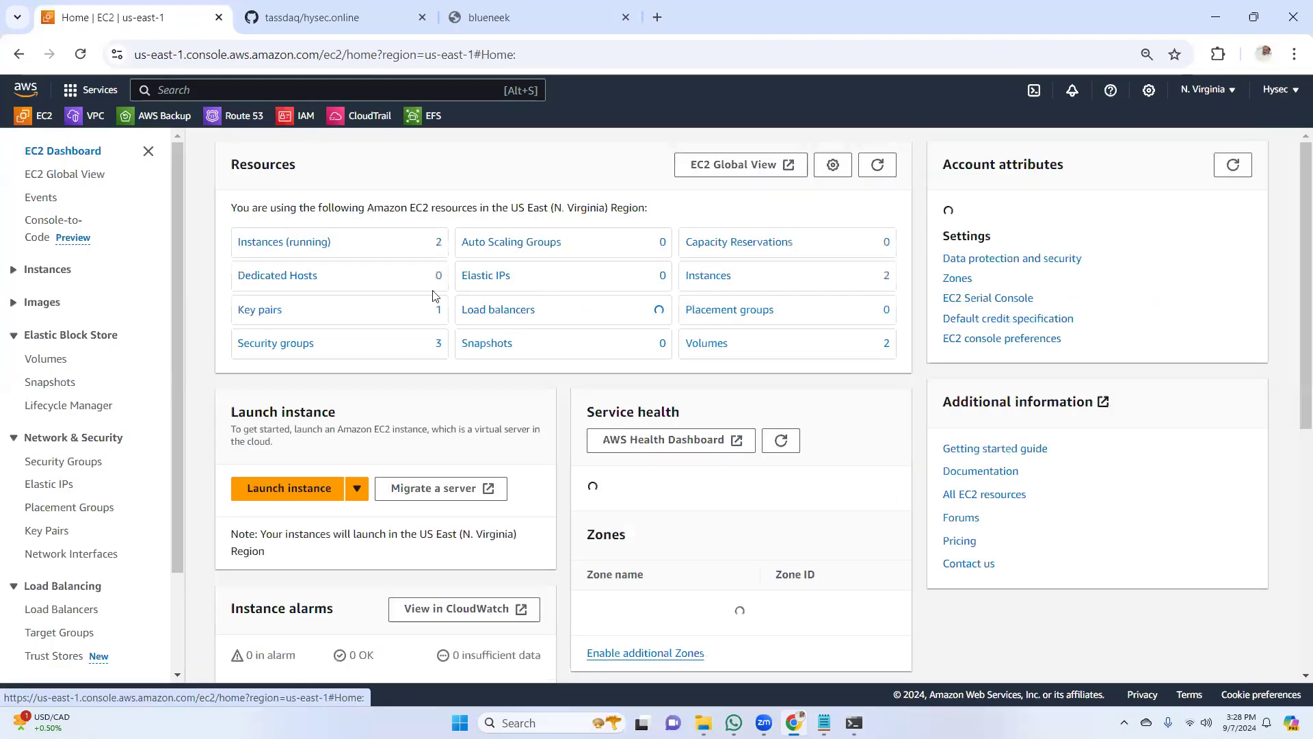
{"action": "left_click", "coordinate": [287, 243]}
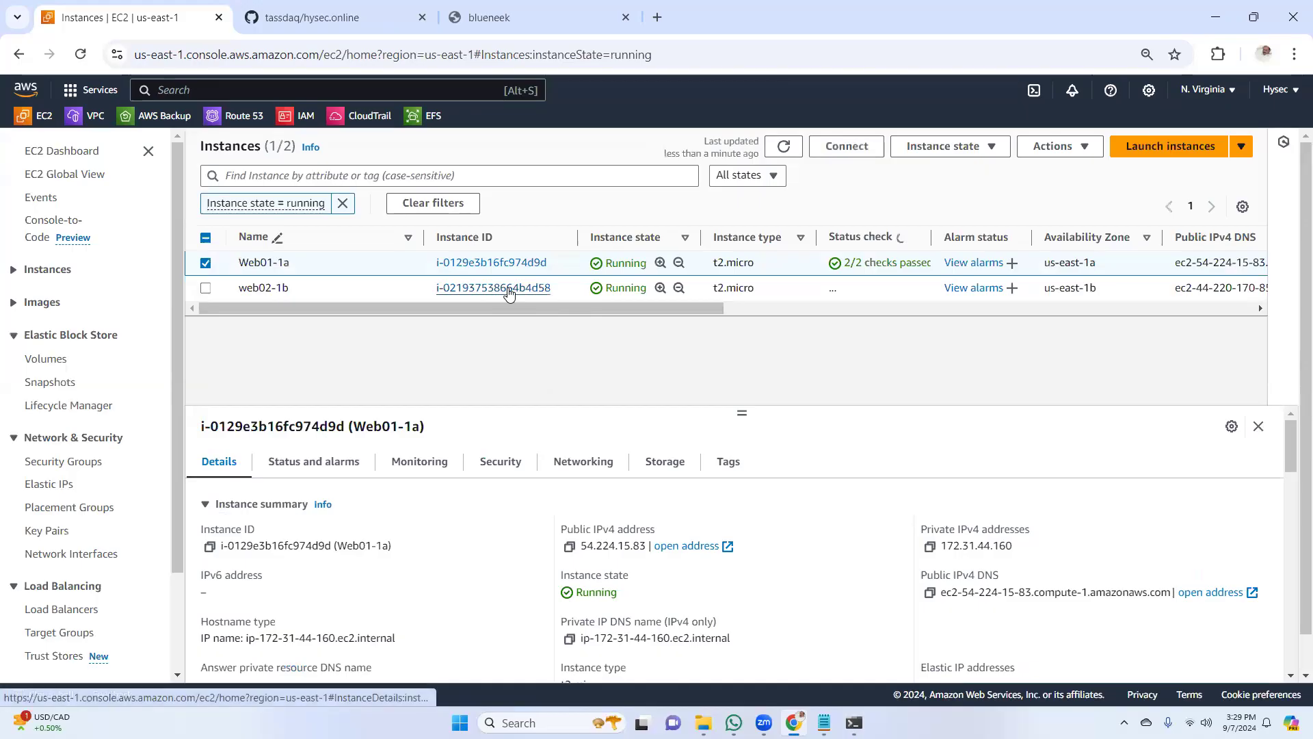
{"action": "left_click", "coordinate": [509, 288]}
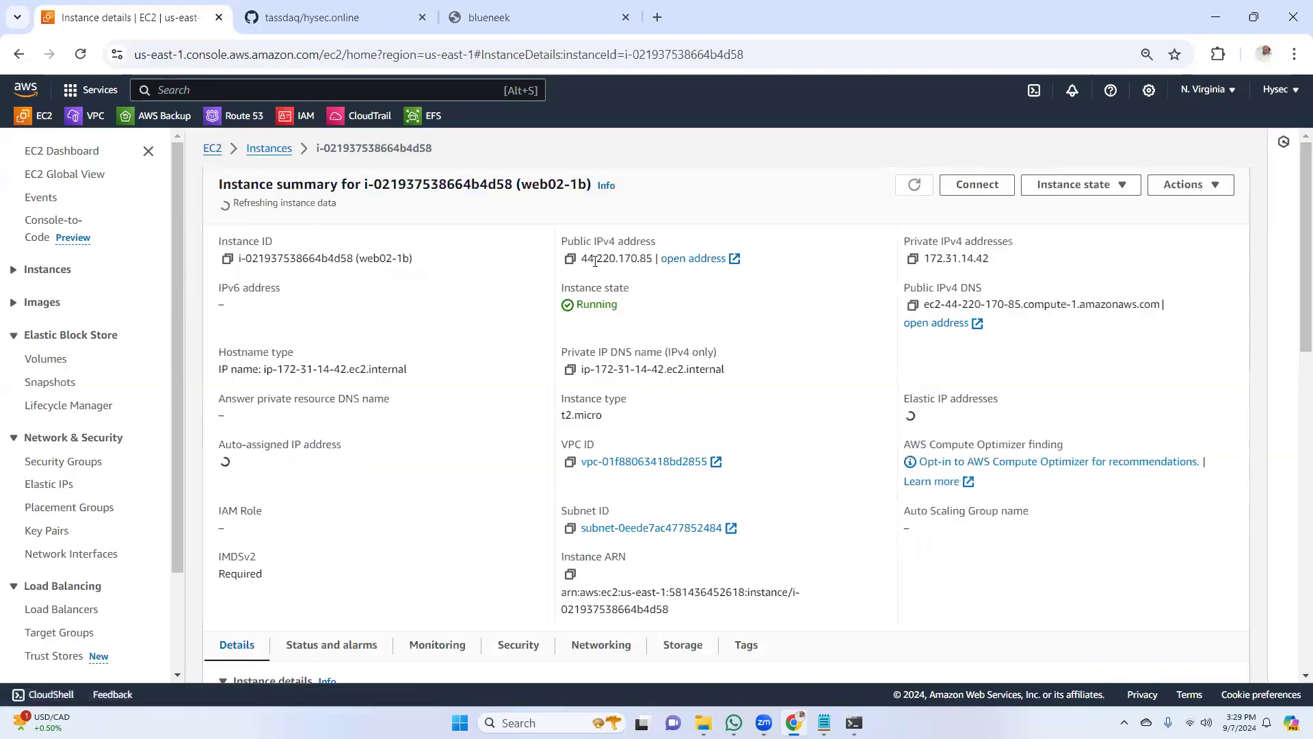
{"action": "left_click", "coordinate": [570, 253]}
Load the website served by web02-1b in another new browser tab using the copied address 44.220.170.85
{"action": "left_click", "coordinate": [657, 17]}
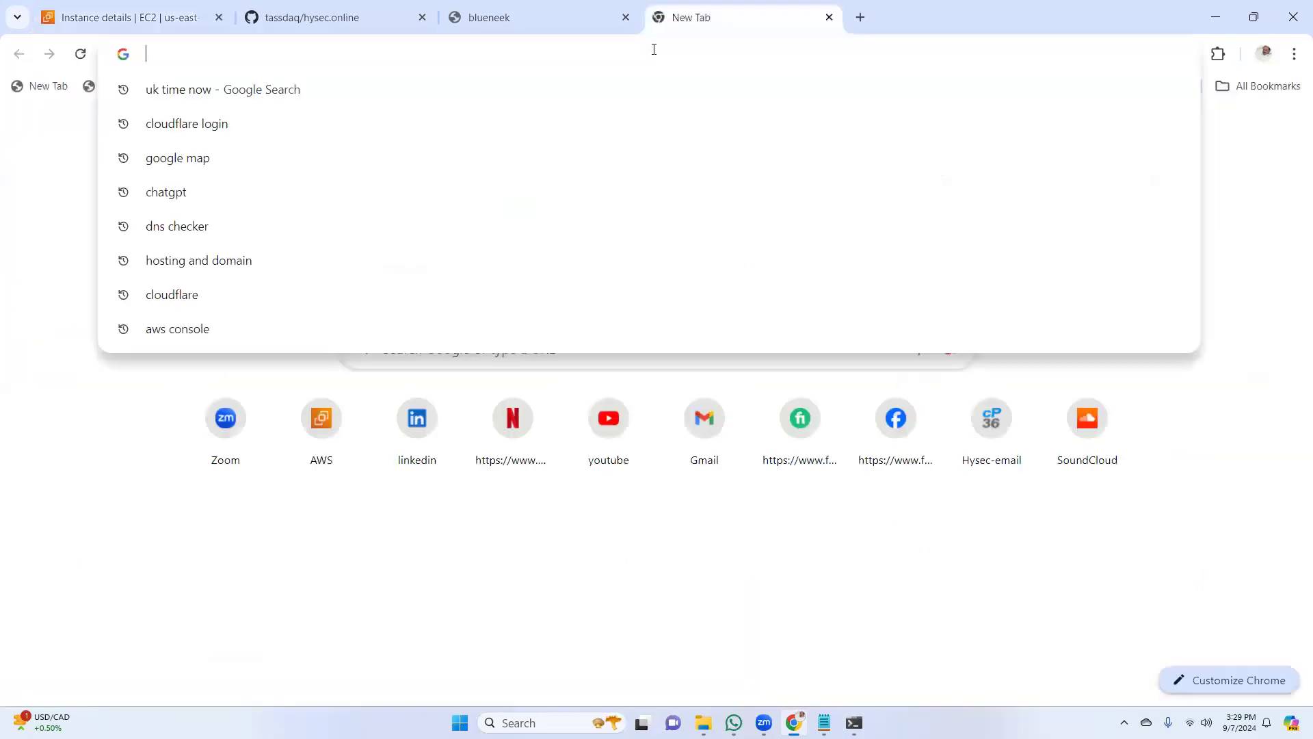
{"action": "key", "text": "ctrl+v"}
{"action": "key", "text": "Return"}
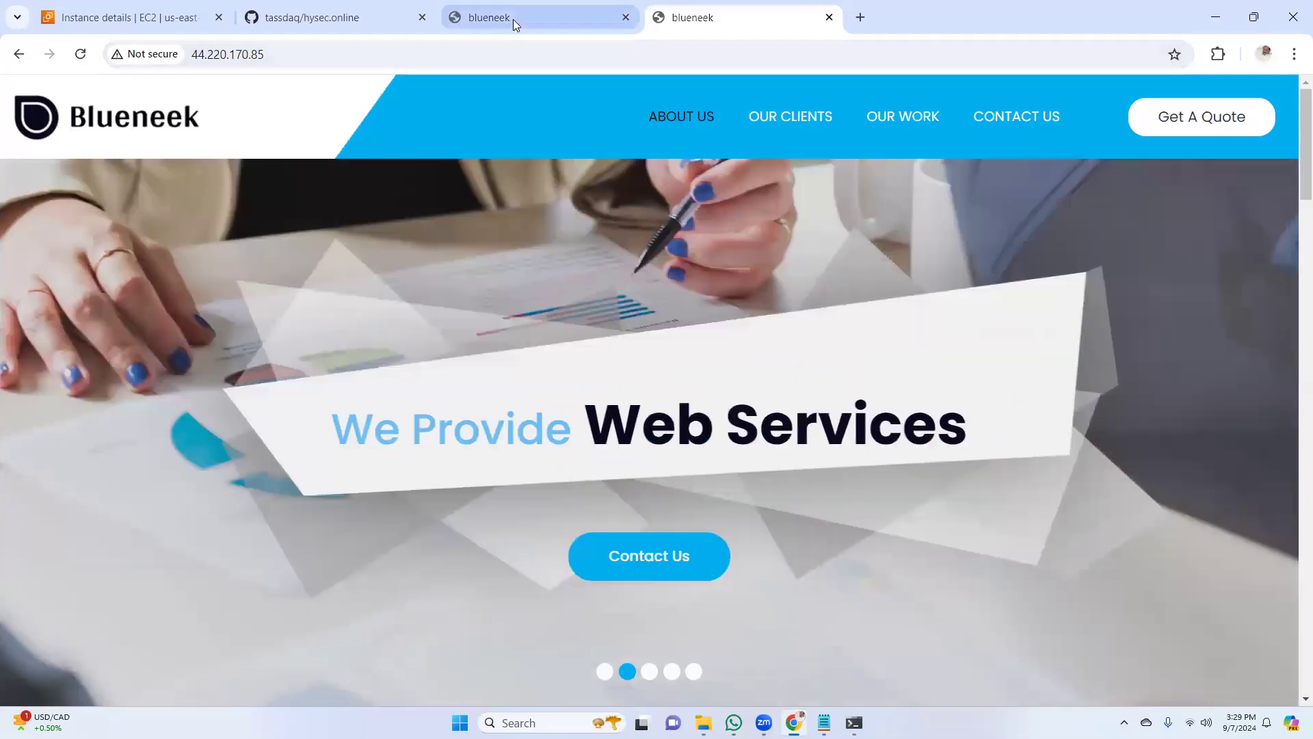
Compare the websites served at 54.224.15.83 and 44.220.170.85 by alternating between their browser tabs
{"action": "left_click", "coordinate": [513, 19]}
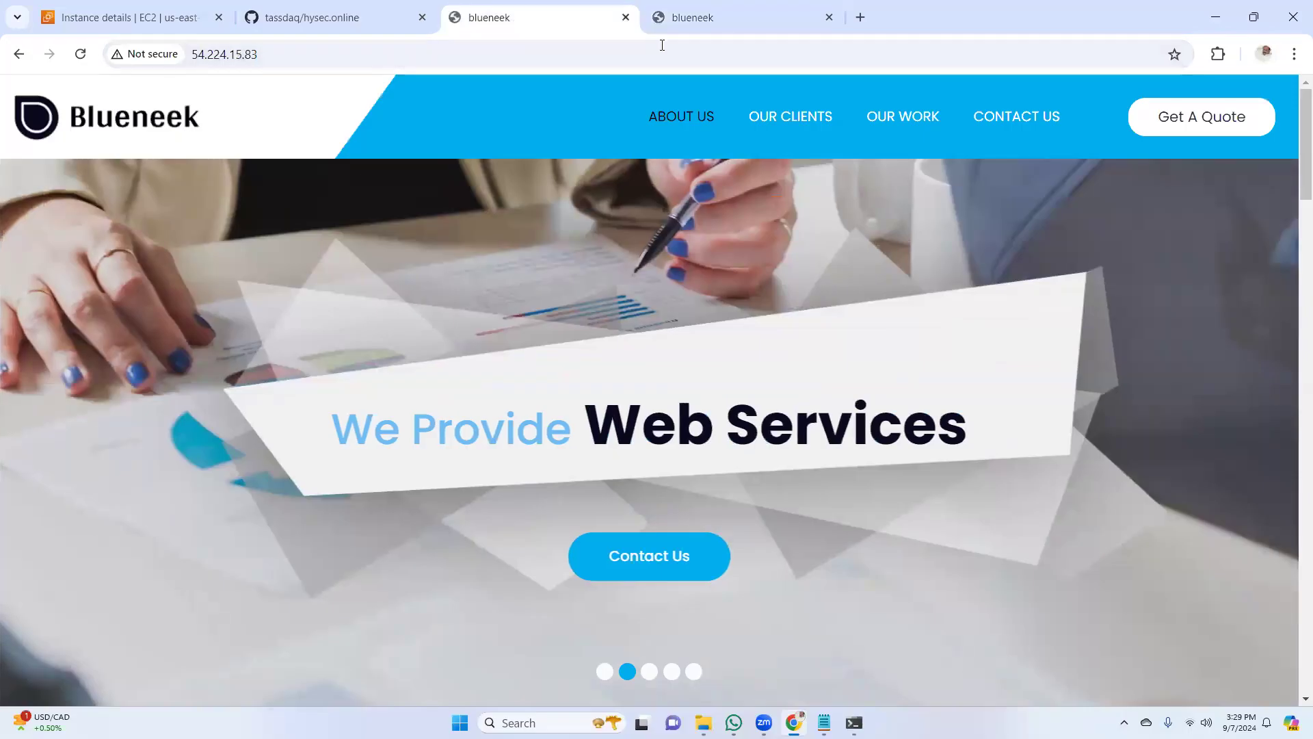
{"action": "left_click", "coordinate": [733, 21]}
{"action": "left_click", "coordinate": [478, 28]}
{"action": "left_click", "coordinate": [746, 22]}
{"action": "left_click", "coordinate": [560, 25]}
{"action": "left_click", "coordinate": [739, 28]}
{"action": "left_click", "coordinate": [537, 19]}
{"action": "left_click", "coordinate": [712, 19]}
{"action": "left_click", "coordinate": [553, 15]}
Stop the Web01-1a instance from the list of running EC2 instances
{"action": "left_click", "coordinate": [161, 17]}
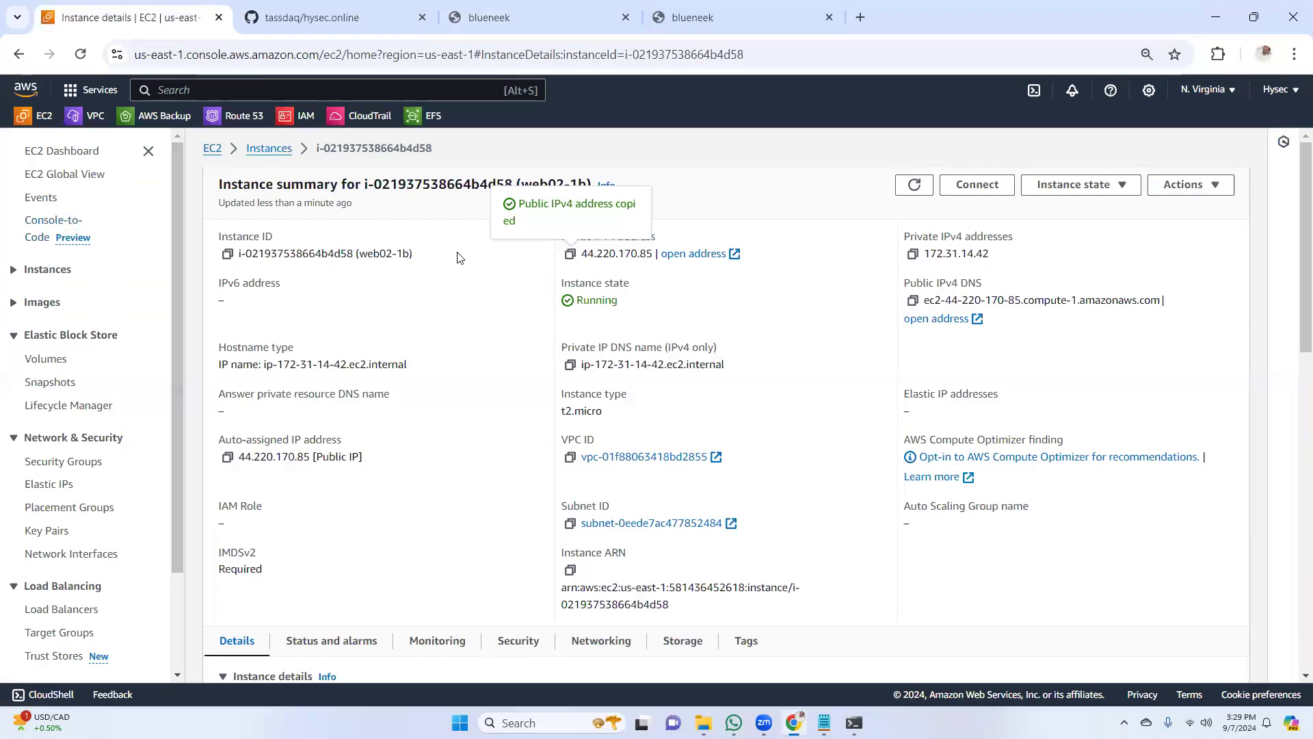
{"action": "left_click", "coordinate": [72, 151]}
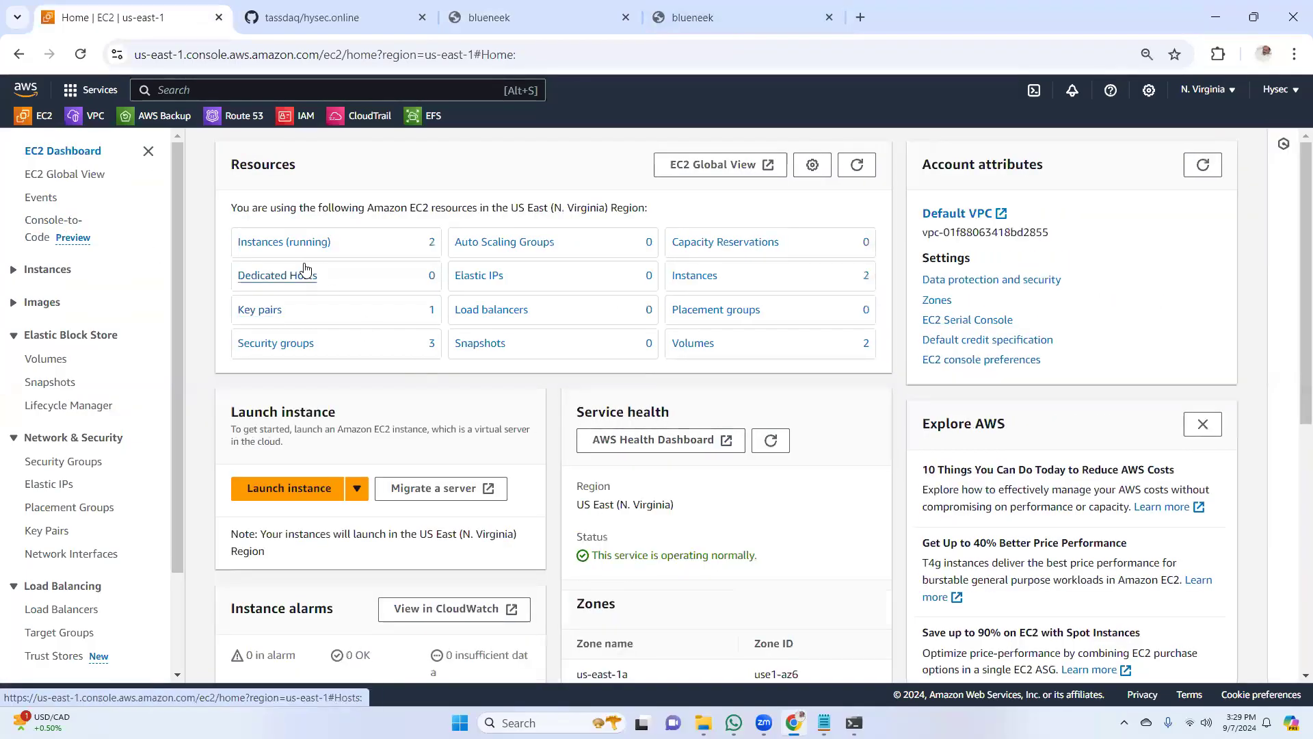
{"action": "left_click", "coordinate": [295, 243]}
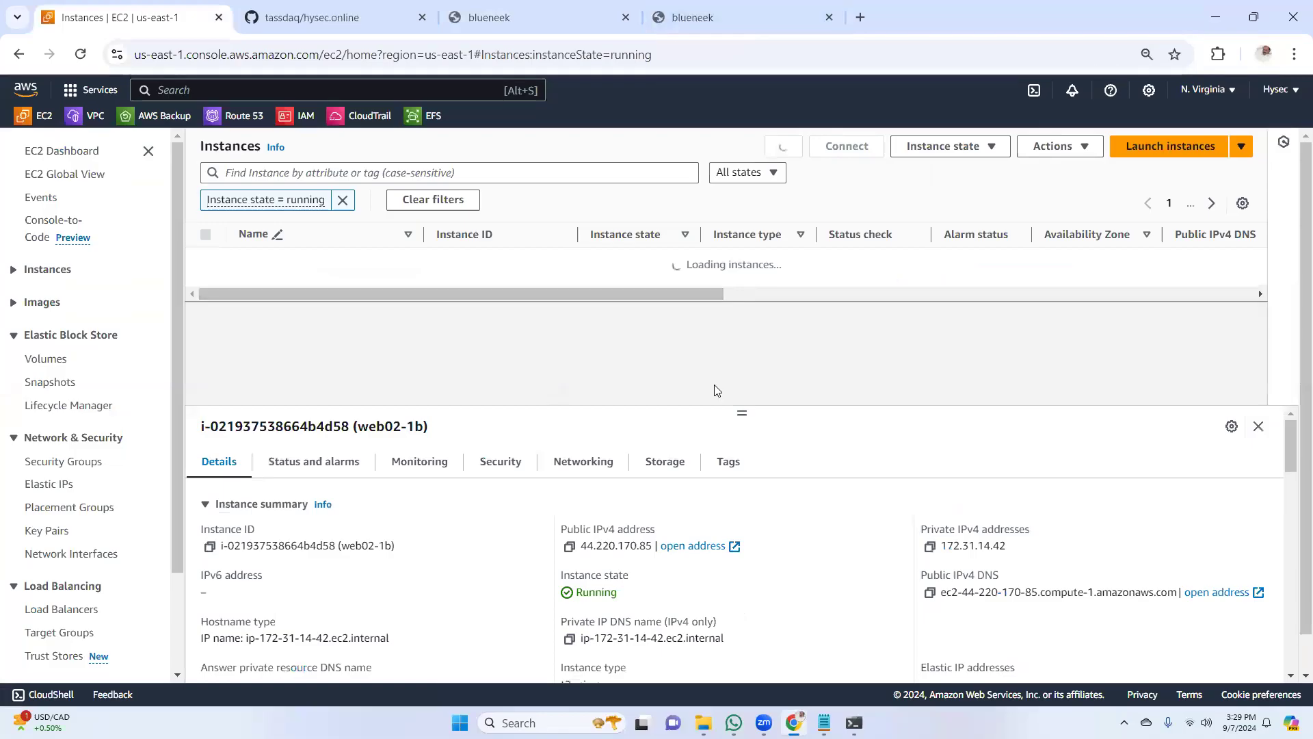
{"action": "left_click", "coordinate": [205, 291]}
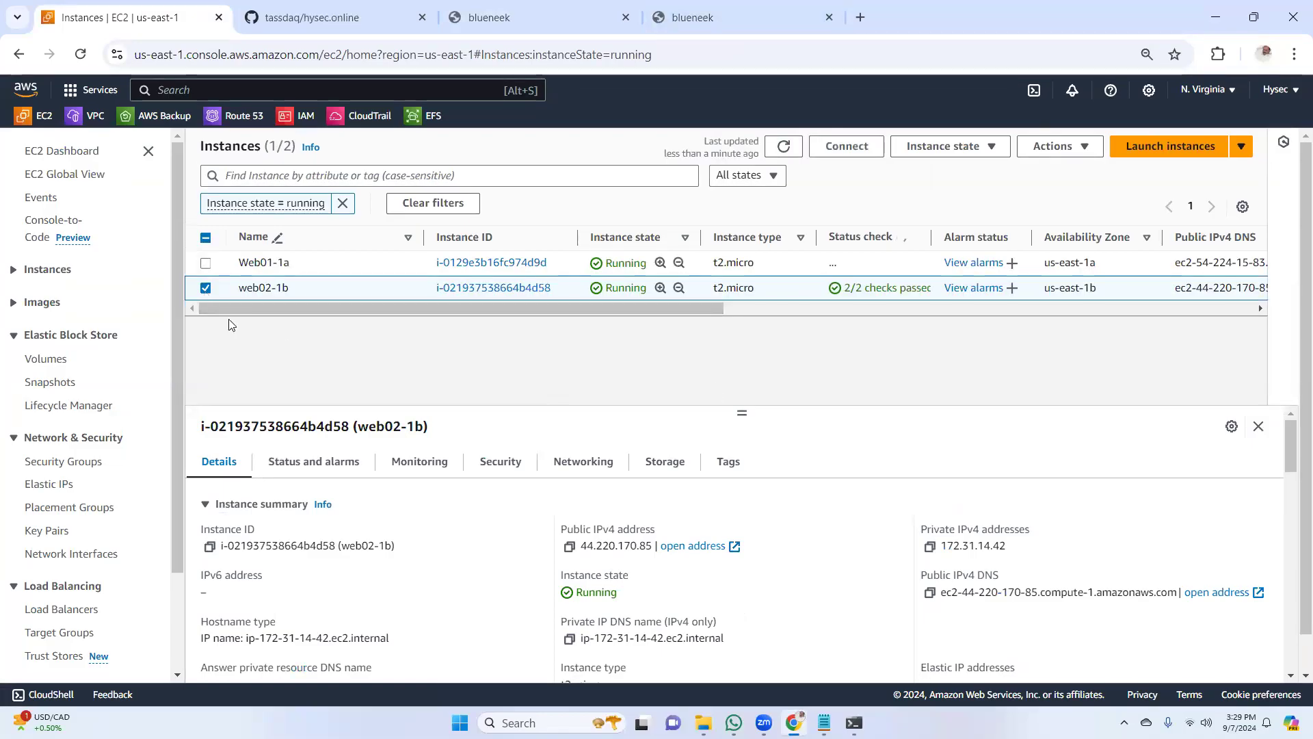
{"action": "left_click", "coordinate": [205, 264]}
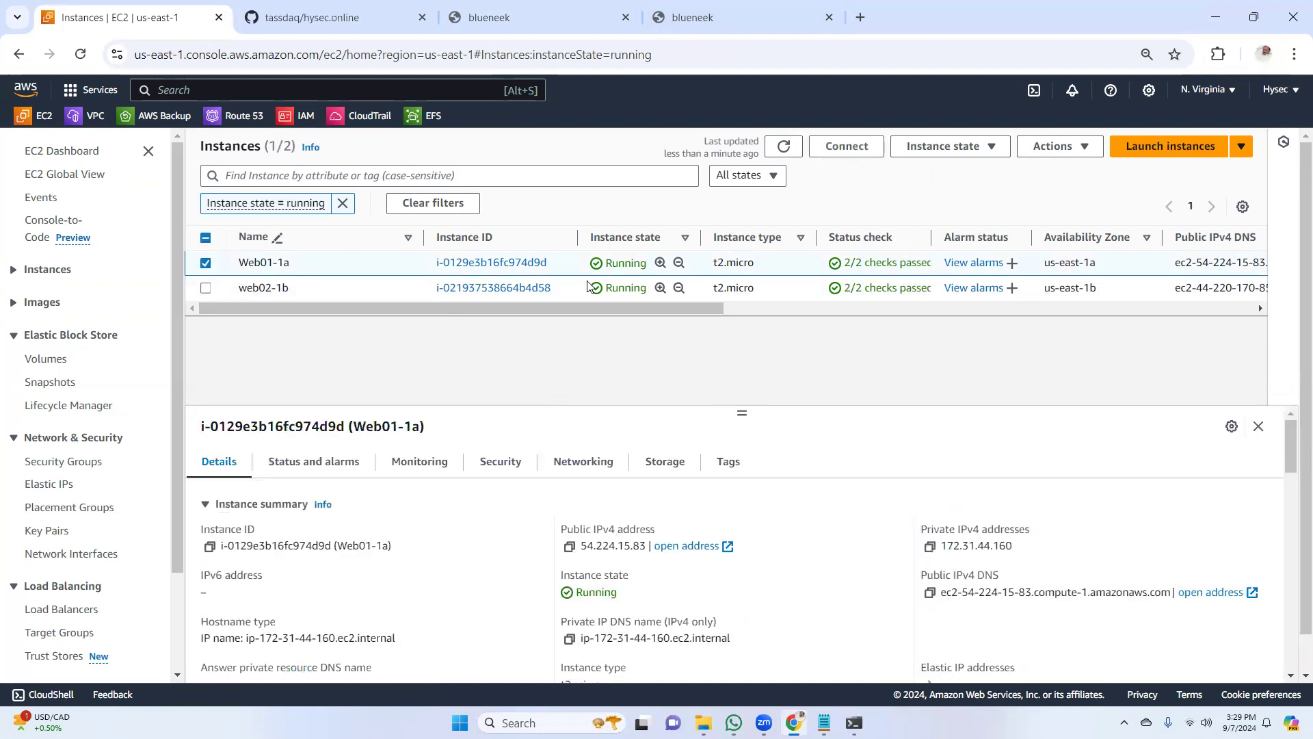
{"action": "left_click", "coordinate": [993, 154]}
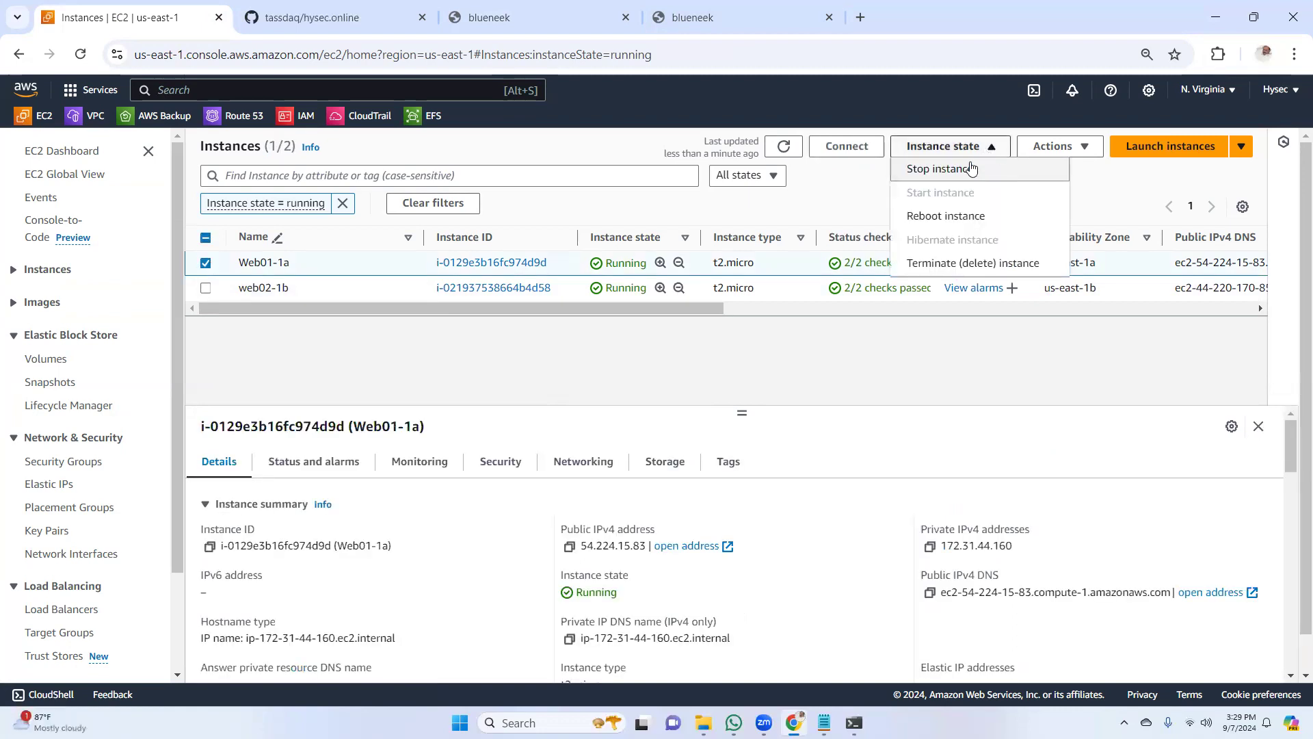
{"action": "left_click", "coordinate": [952, 176]}
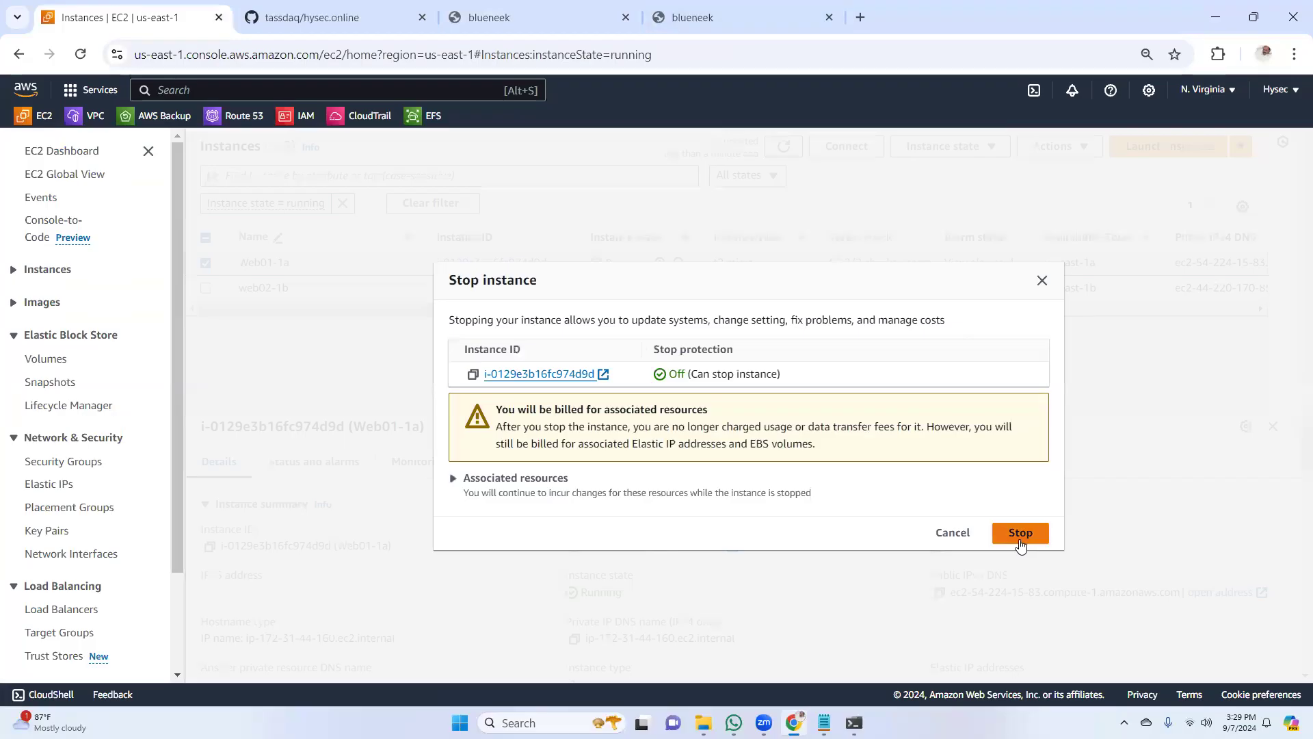
{"action": "left_click", "coordinate": [1018, 535]}
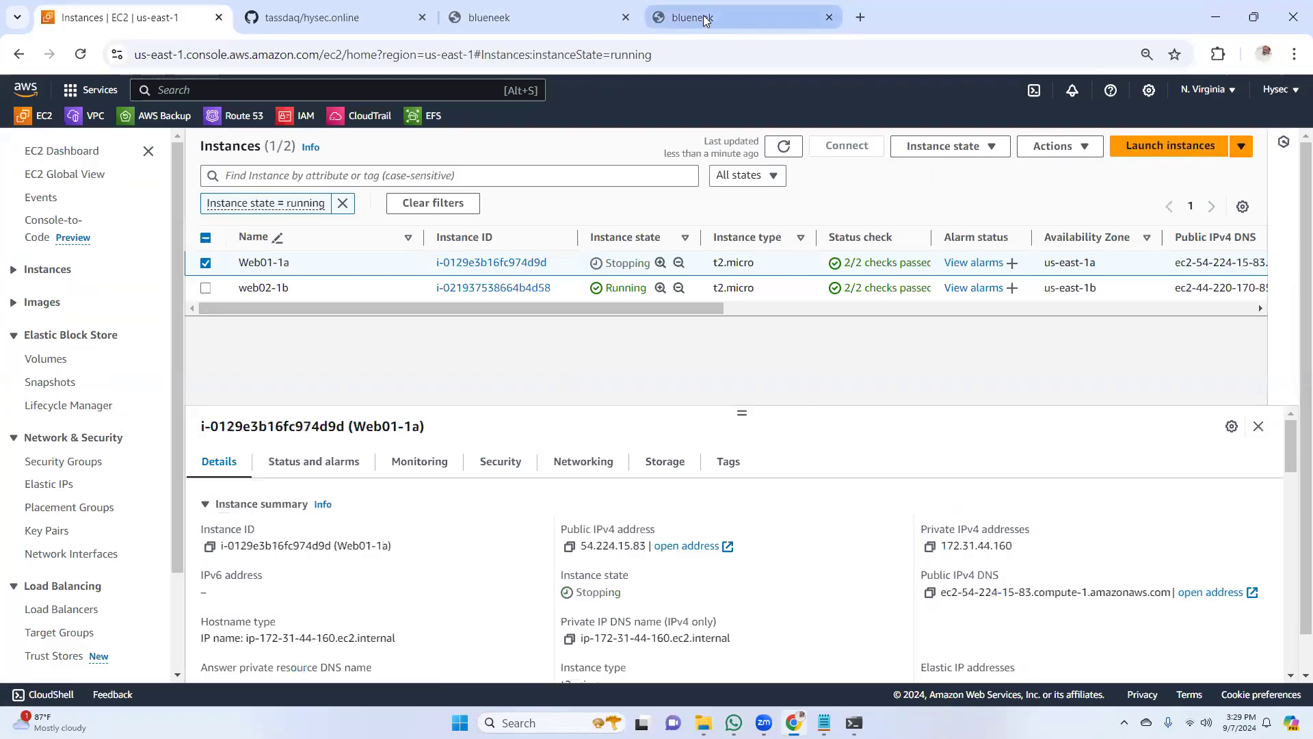
Check both website tabs and reload the web02-1b site at 44.220.170.85
{"action": "left_click", "coordinate": [725, 19]}
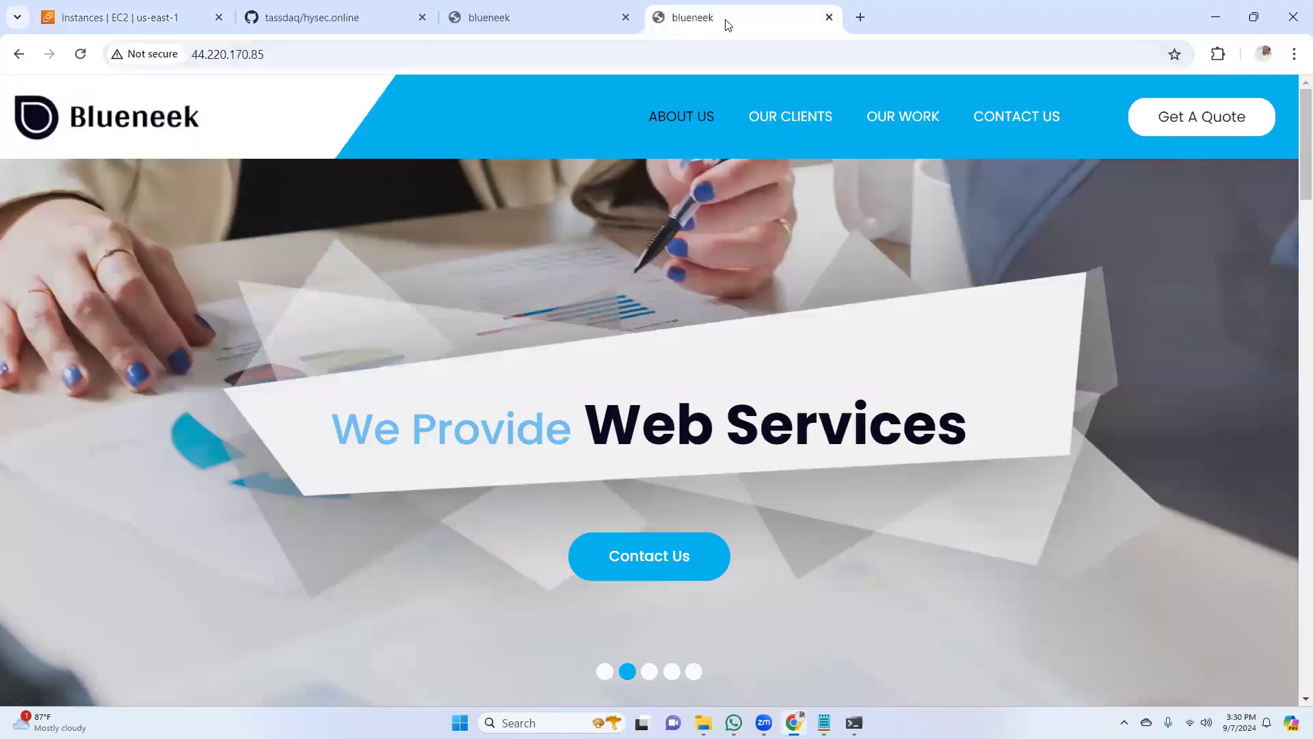
{"action": "left_click", "coordinate": [547, 19]}
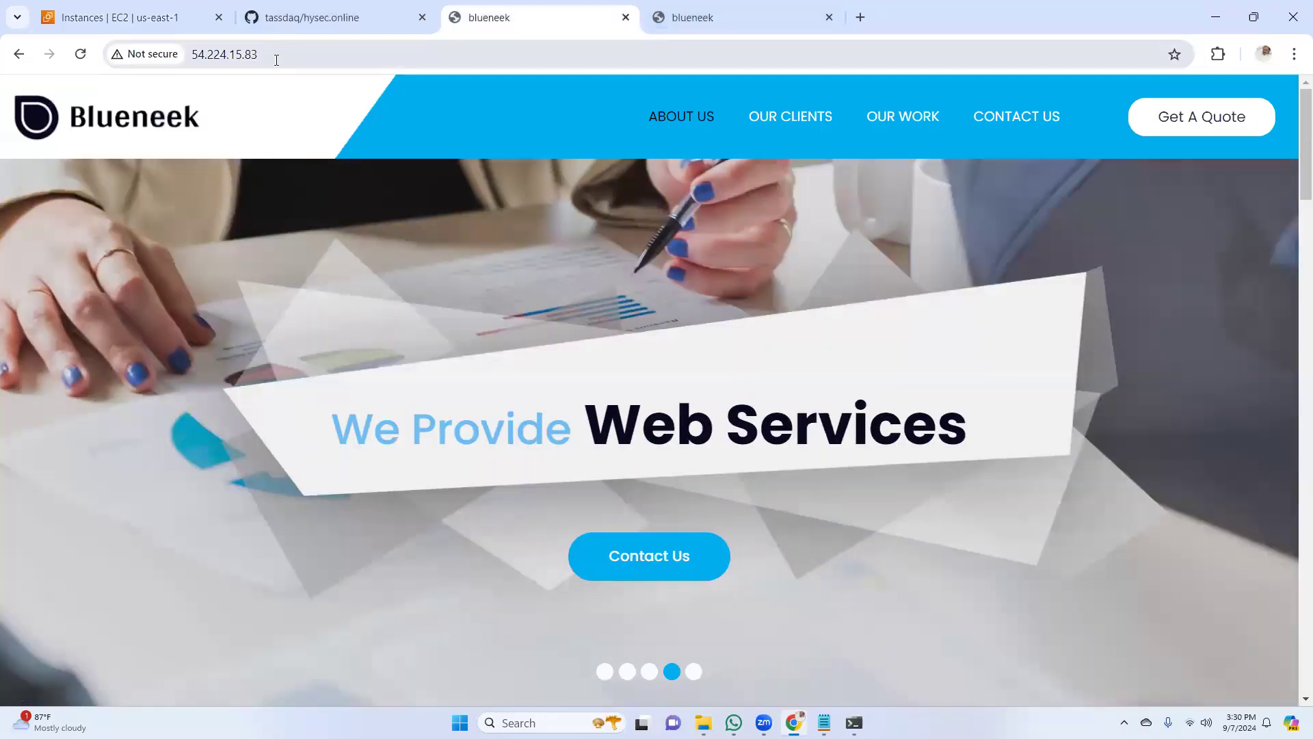
{"action": "left_click", "coordinate": [752, 17]}
{"action": "left_click", "coordinate": [598, 49]}
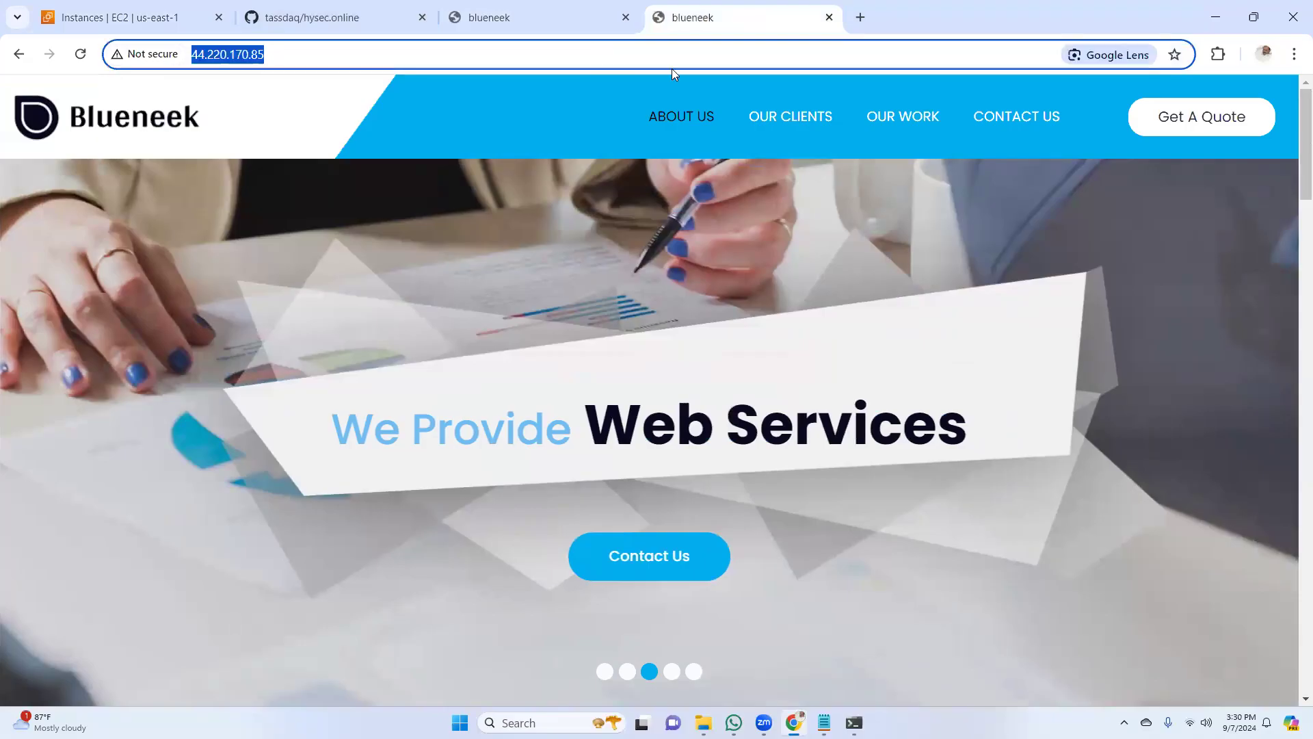
{"action": "key", "text": "Return"}
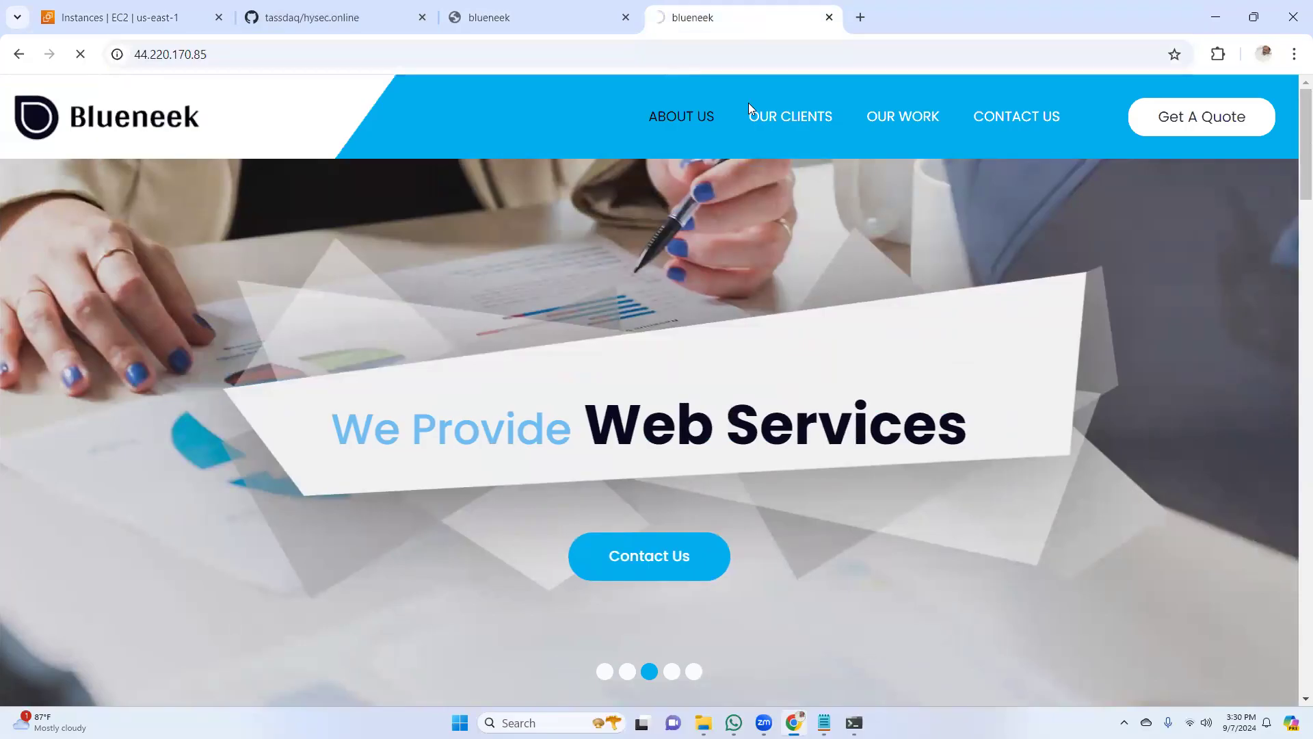
Change the web02-1b site's address from https to http and load it again
{"action": "left_click", "coordinate": [460, 52]}
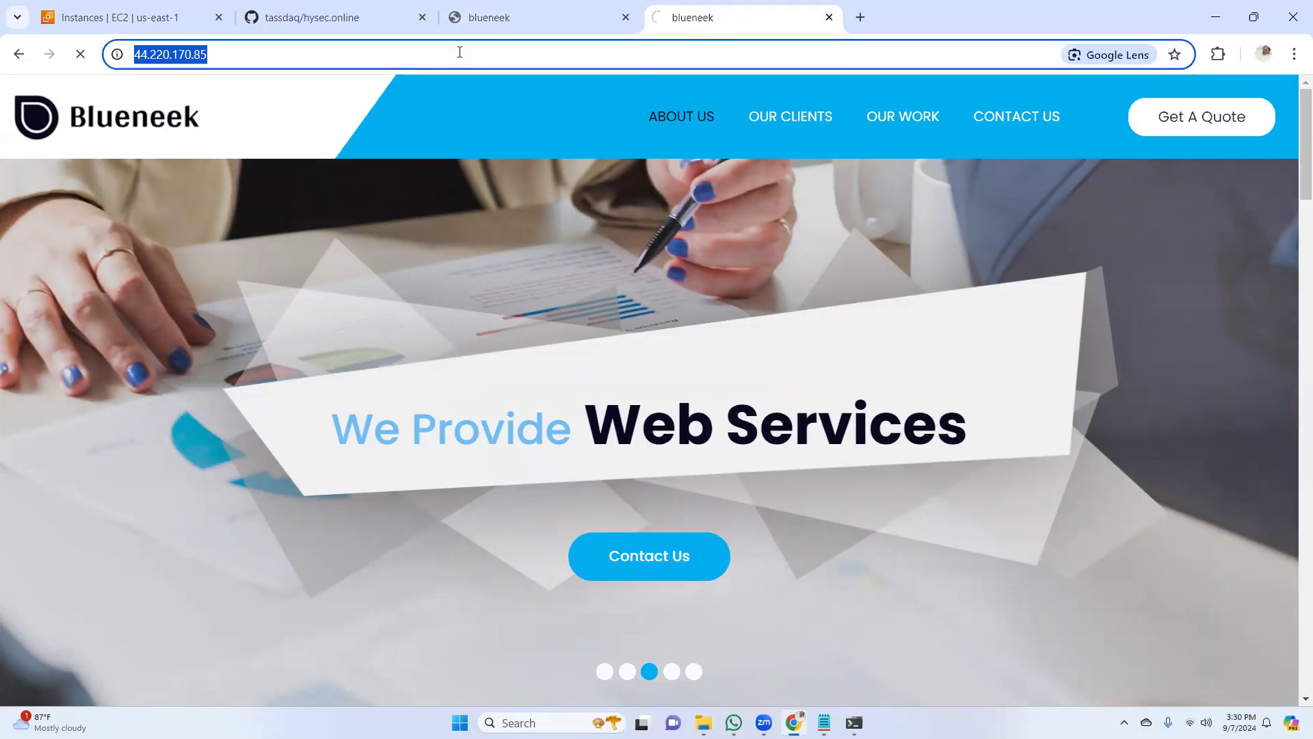
{"action": "key", "text": "Left"}
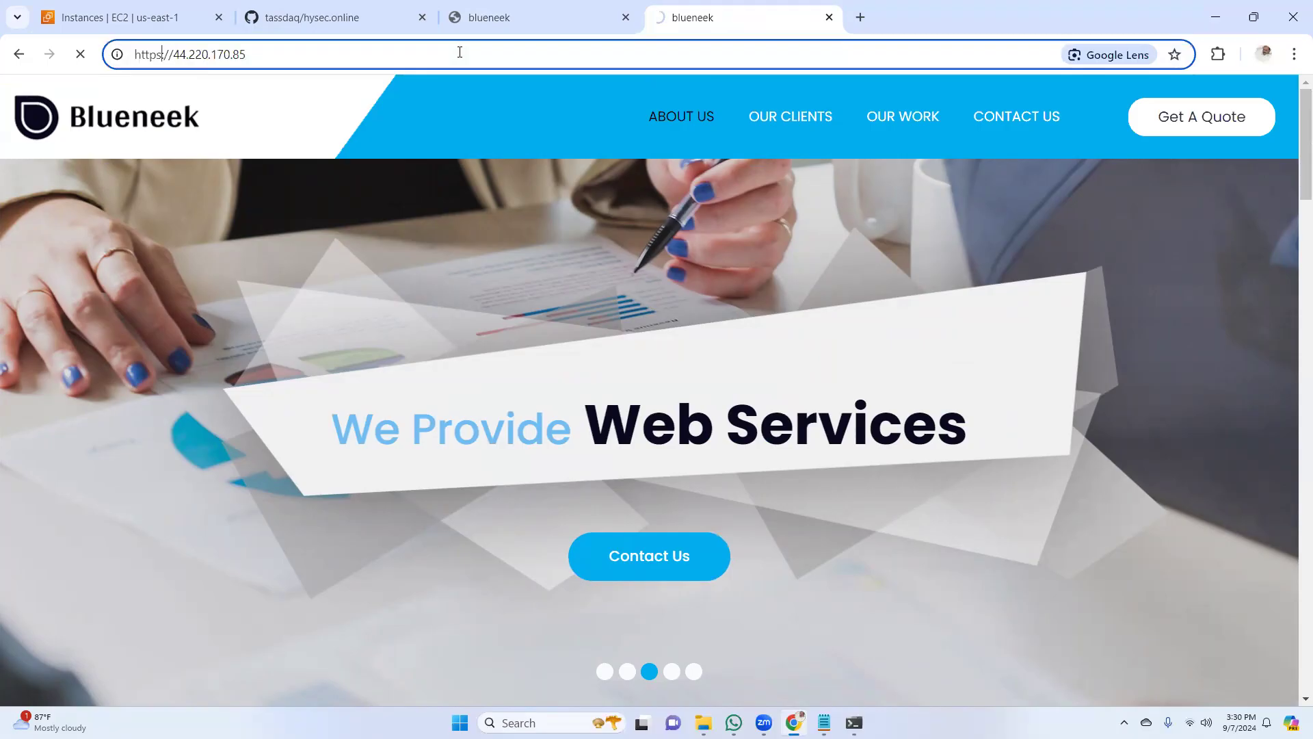
{"action": "key", "text": "BackSpace"}
{"action": "key", "text": "BackSpace"}
{"action": "key", "text": "Return"}
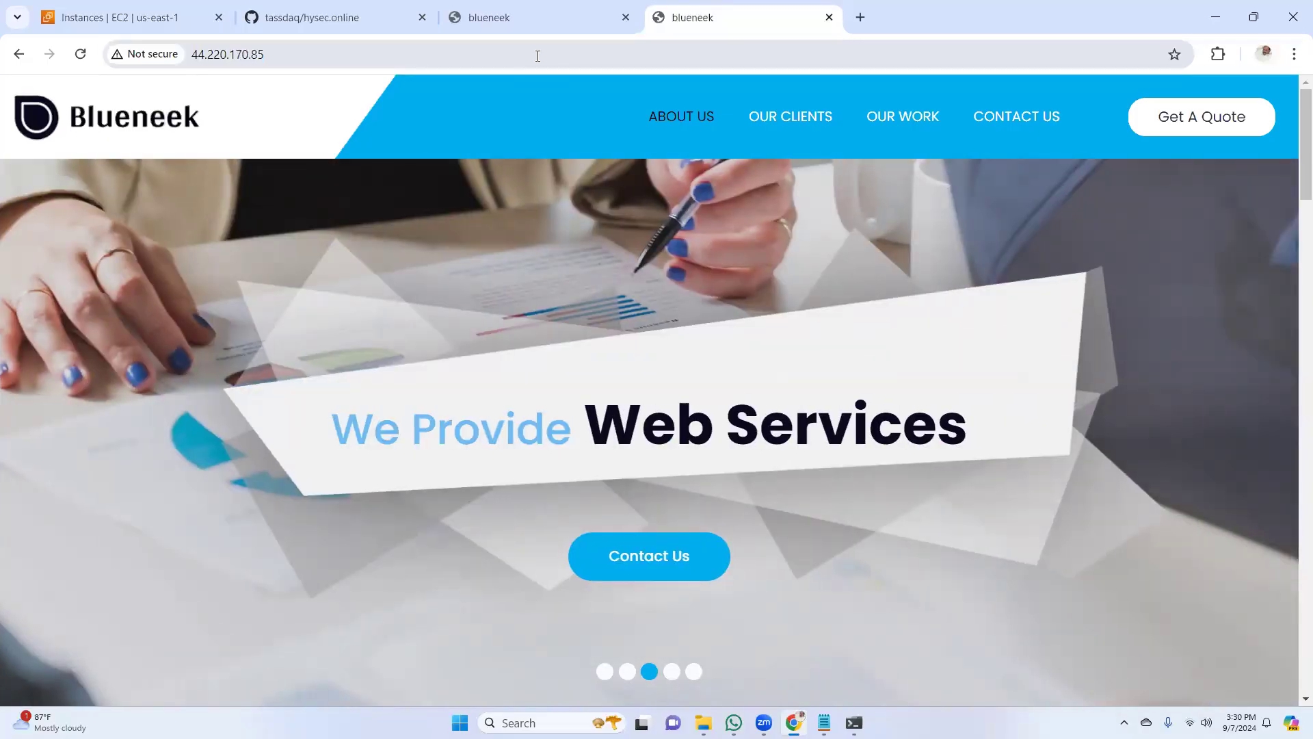
Return to the EC2 instances list and start the stopped Web01-1a instance
{"action": "left_click", "coordinate": [120, 17]}
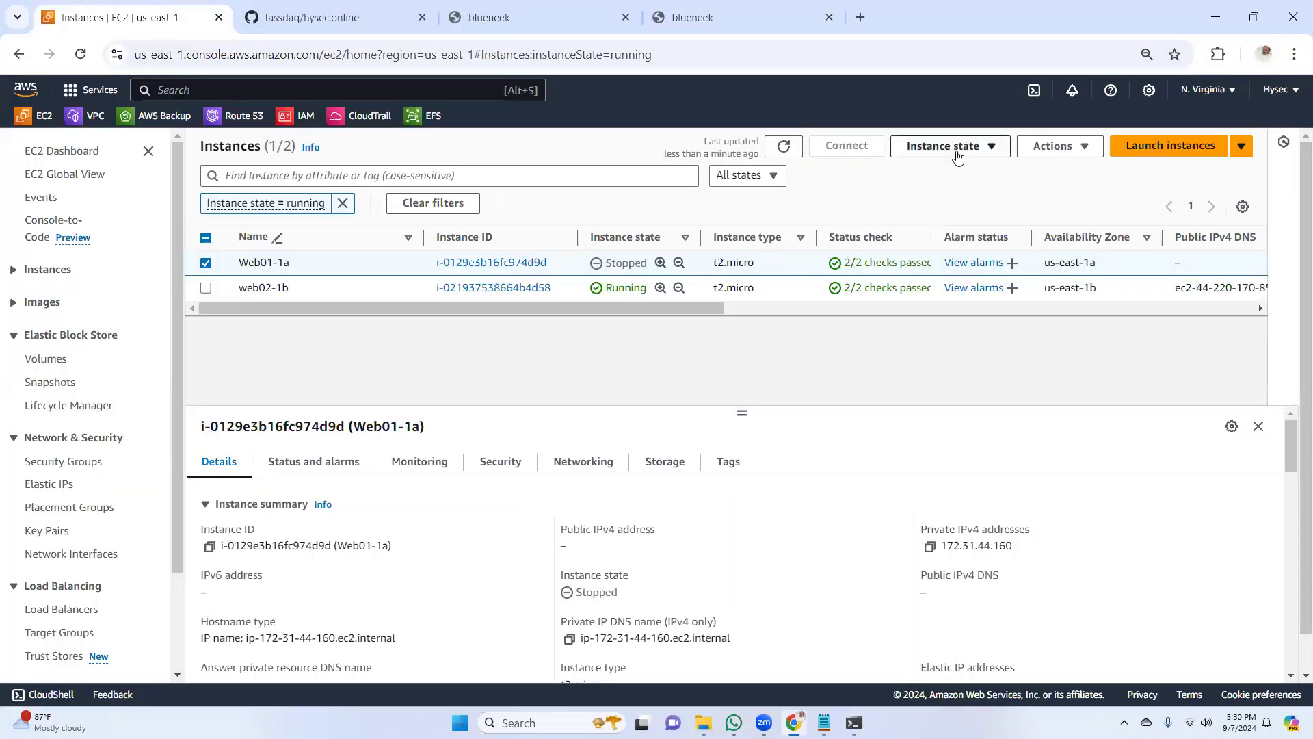
{"action": "left_click", "coordinate": [987, 149]}
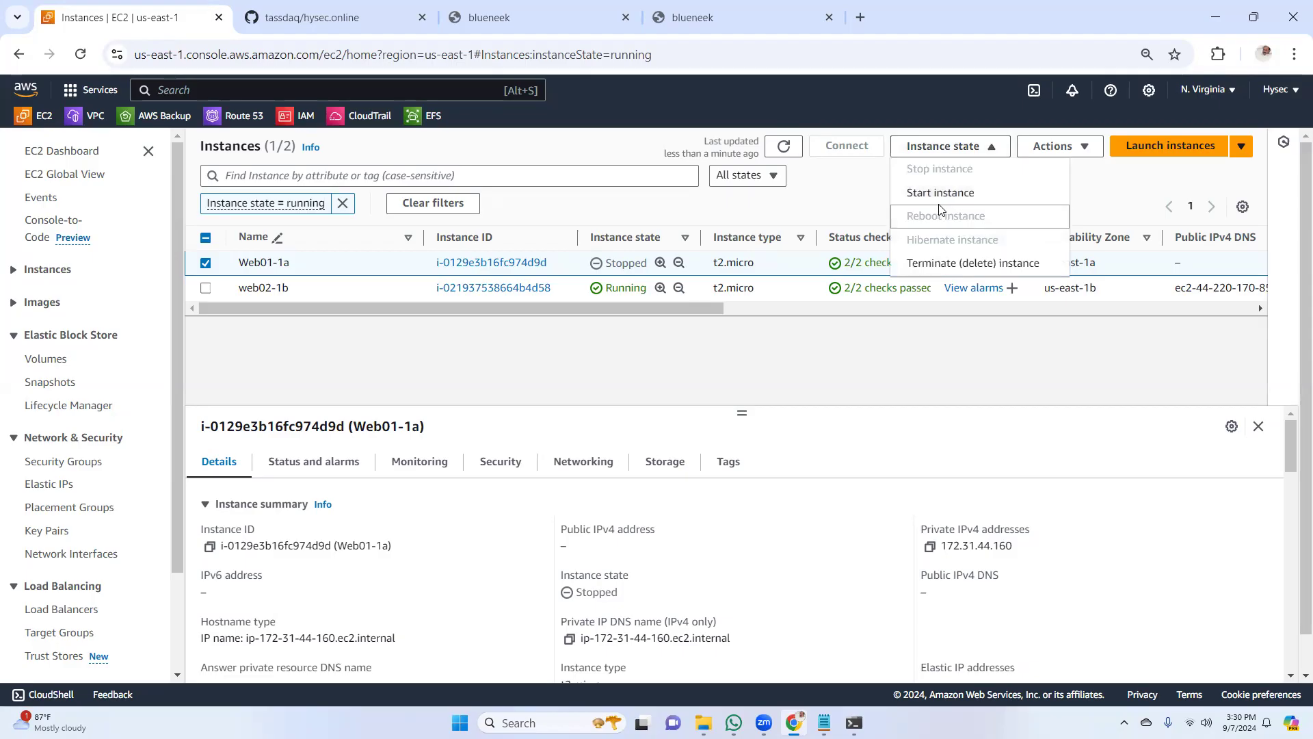
{"action": "left_click", "coordinate": [940, 194]}
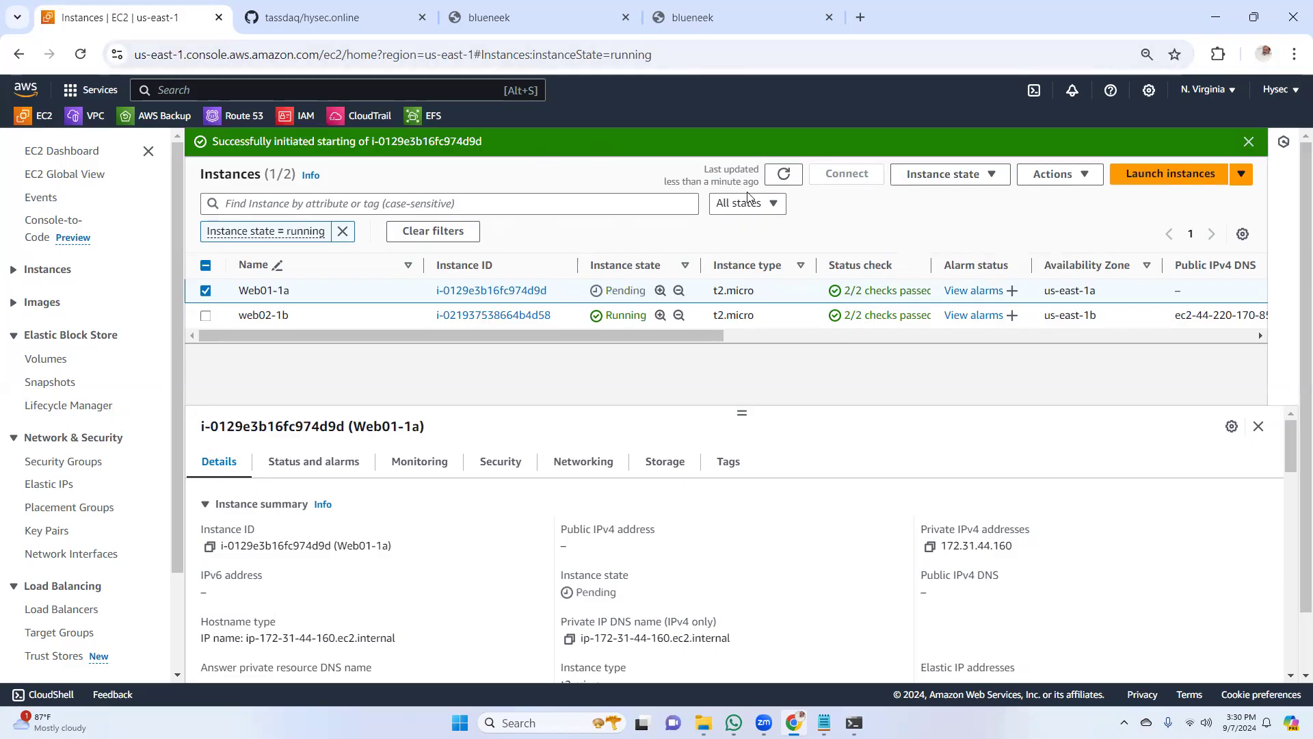
Refresh the list of running instances to check the state of Web01-1a
{"action": "left_click", "coordinate": [787, 176]}
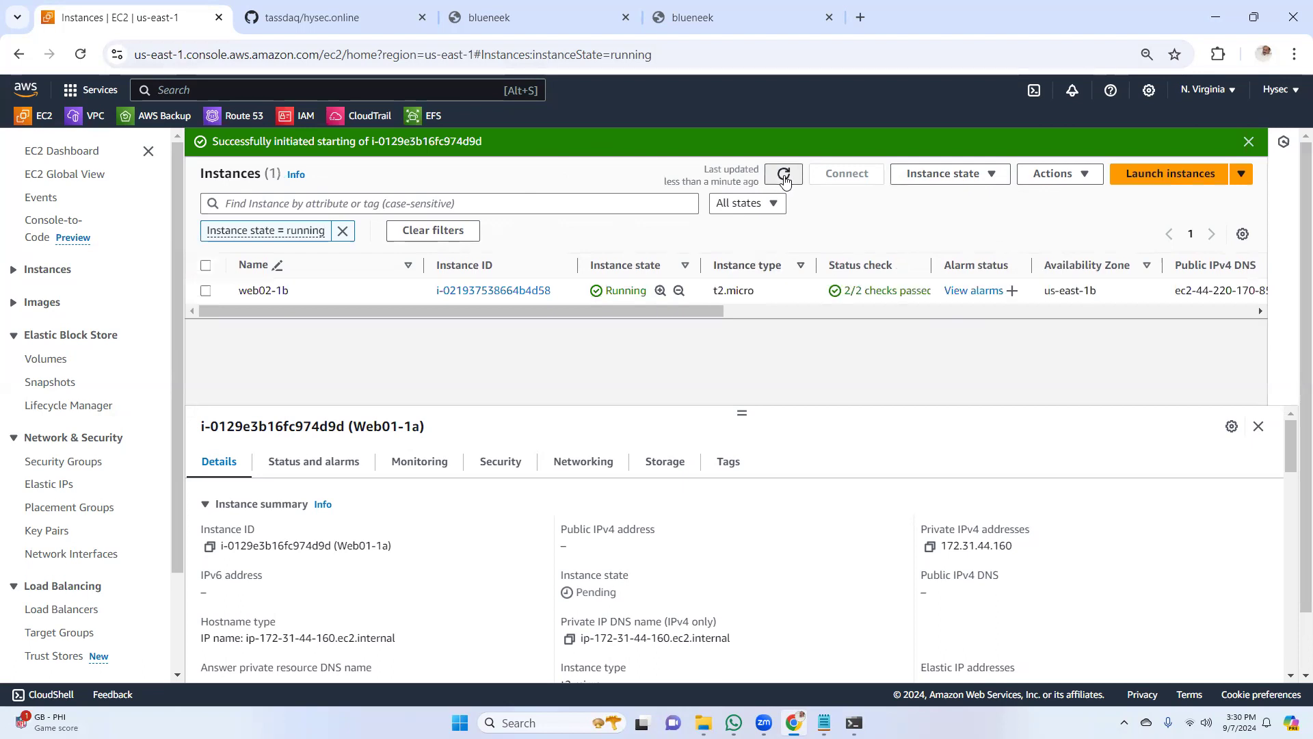
{"action": "left_click", "coordinate": [784, 177]}
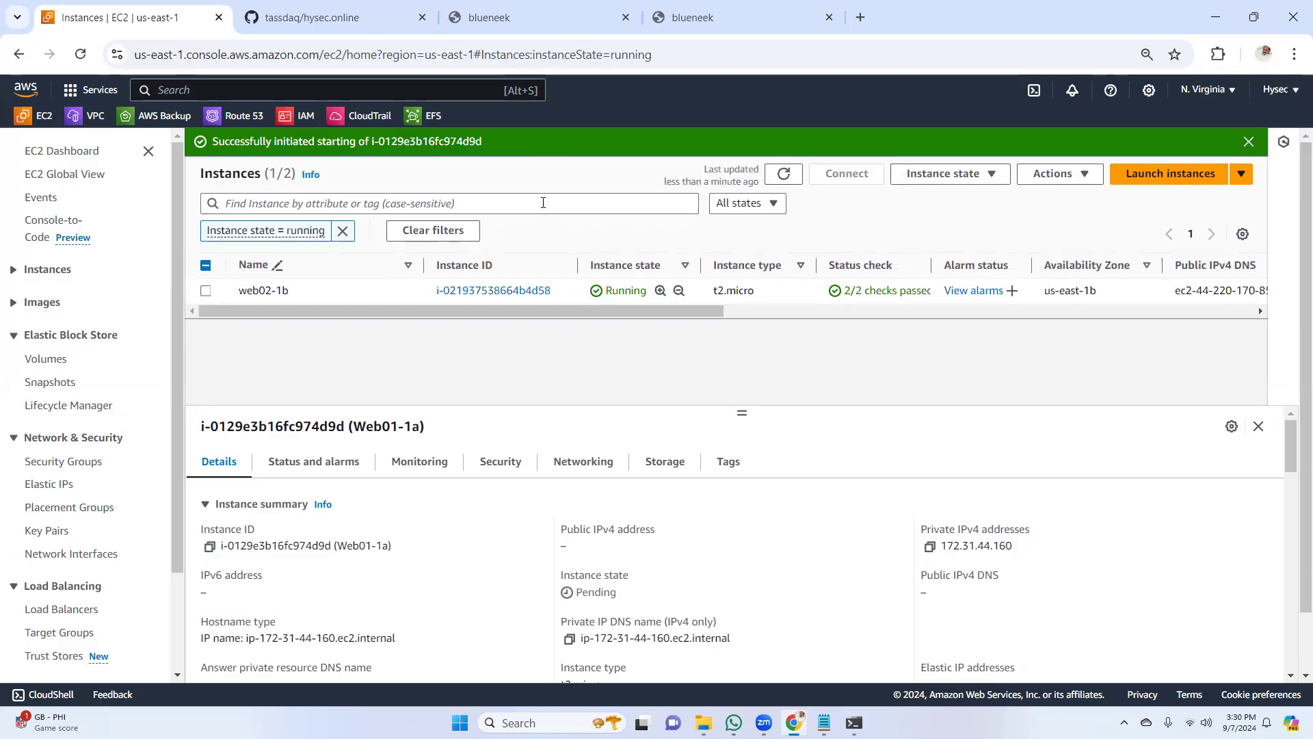
{"action": "left_click_drag", "start_coordinate": [645, 311], "coordinate": [428, 334]}
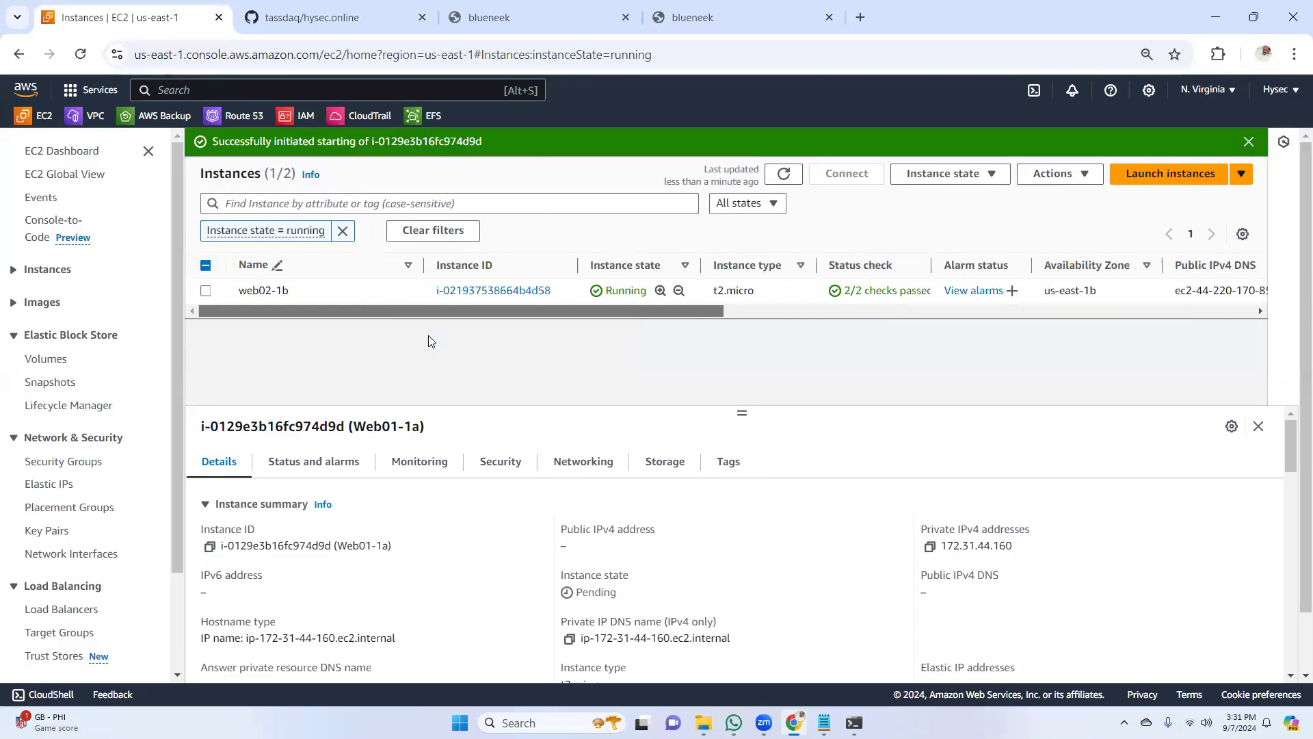
{"action": "left_click", "coordinate": [784, 174]}
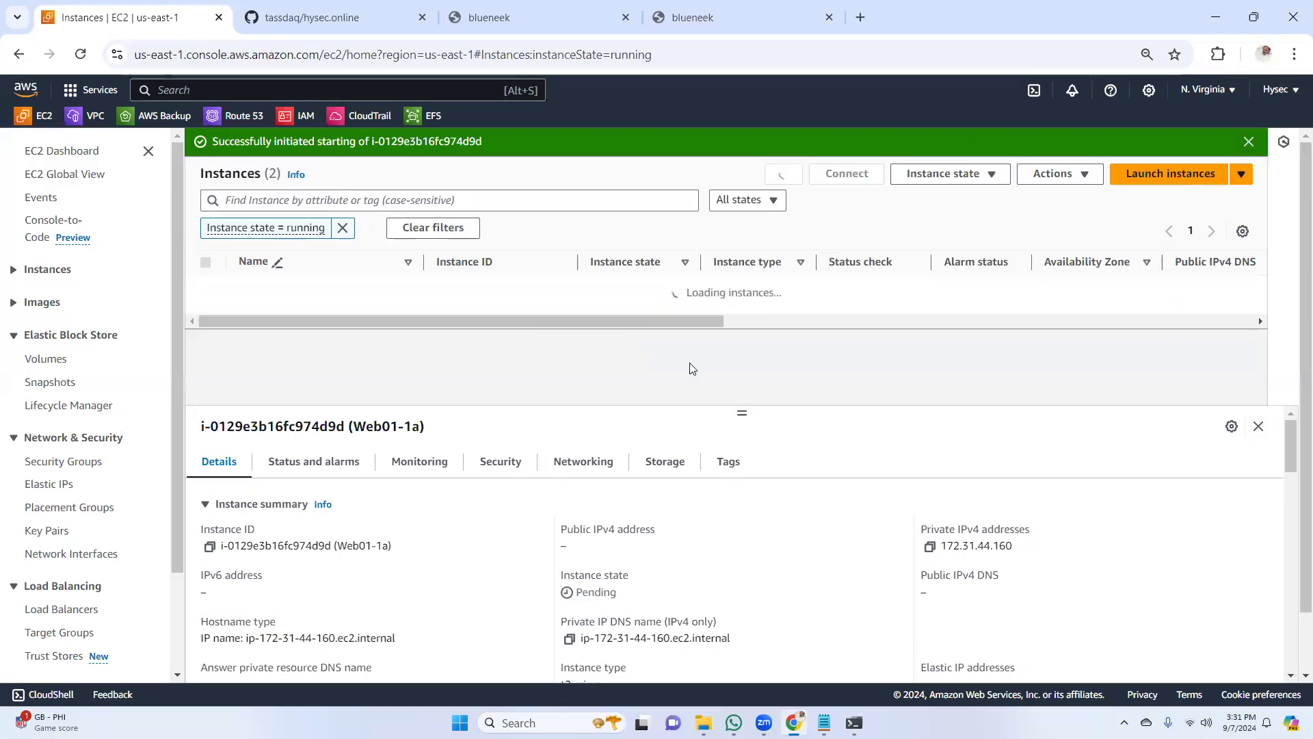